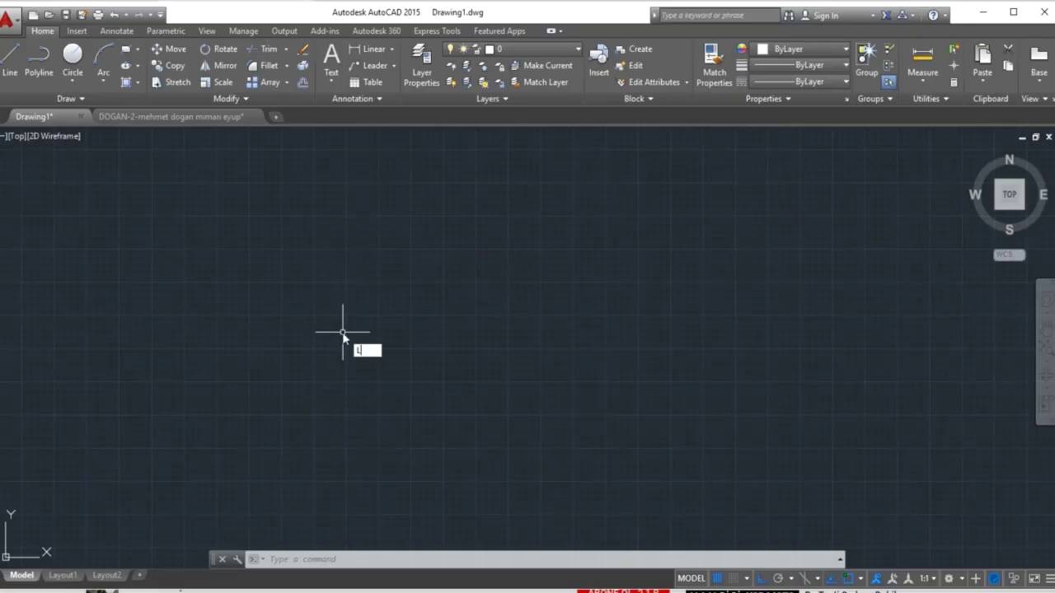
# - Draw the outer frame as a closed 280 by 150 rectangle of lines
pyautogui.press('Return')
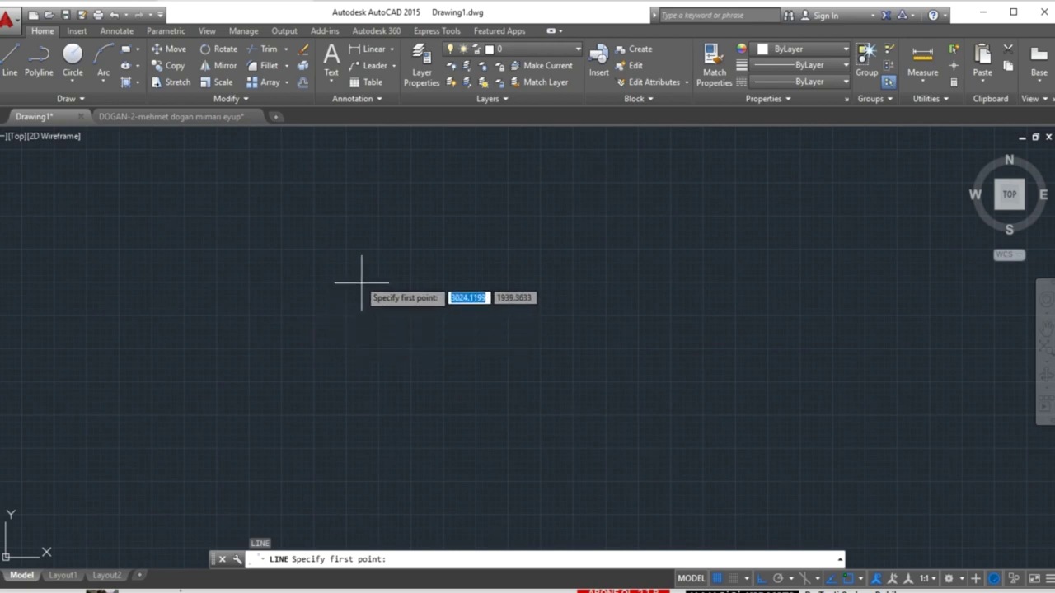
pyautogui.click(333, 231)
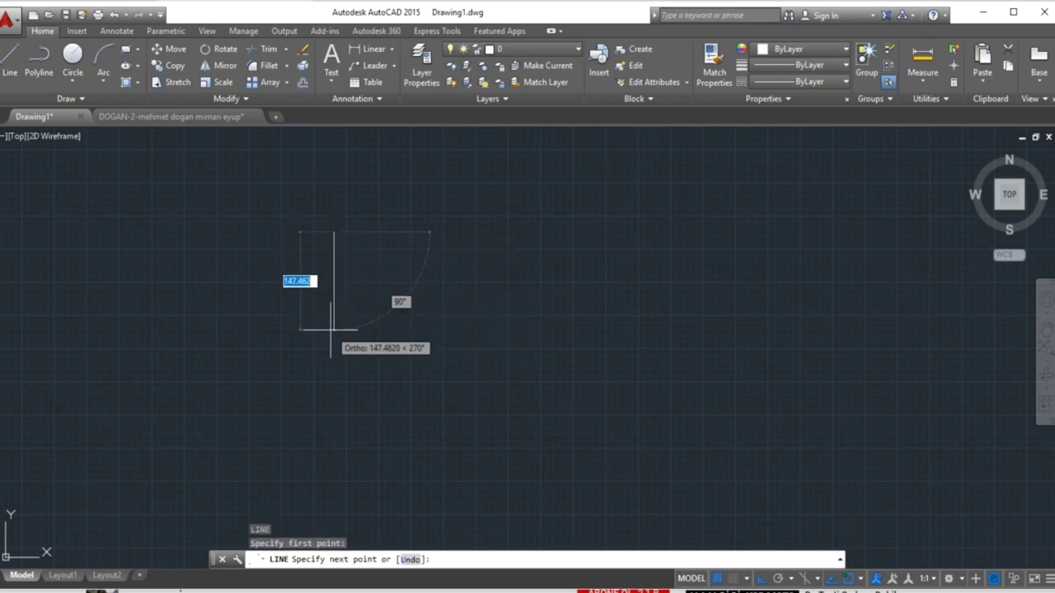
pyautogui.write('150')
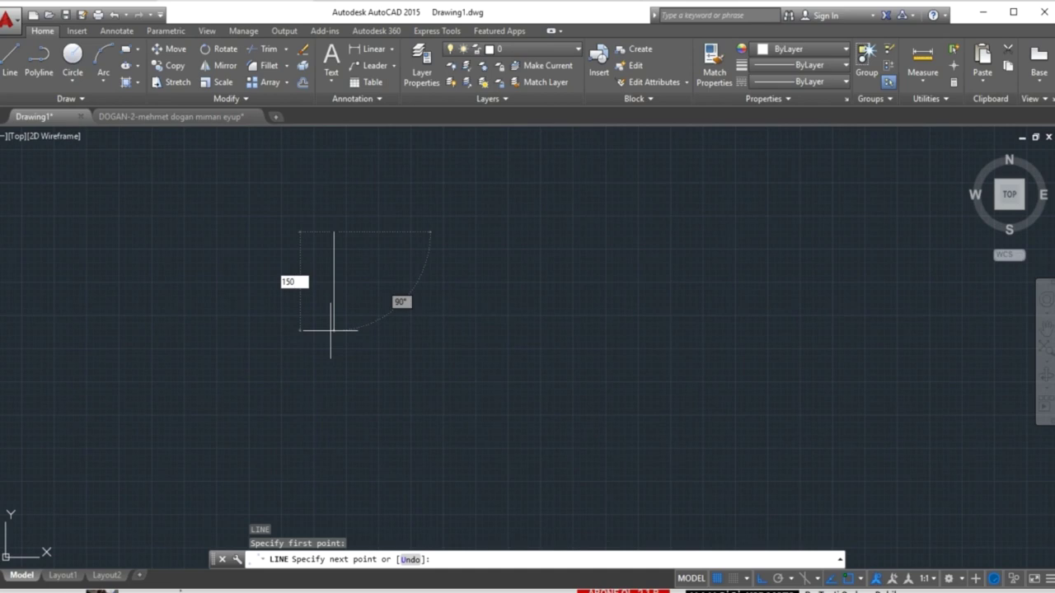
pyautogui.press('Return')
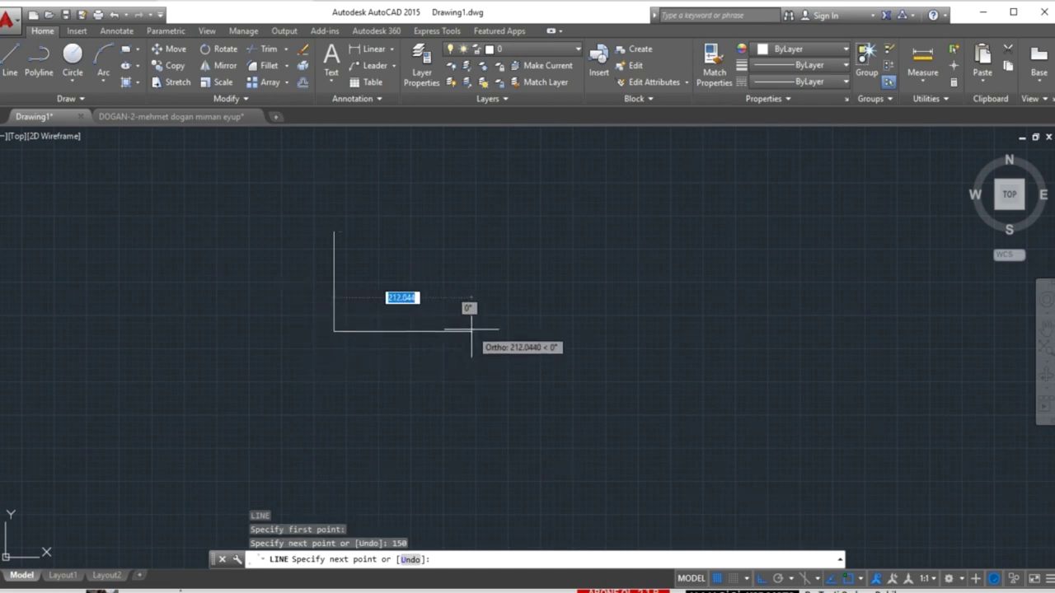
pyautogui.write('280')
pyautogui.press('Return')
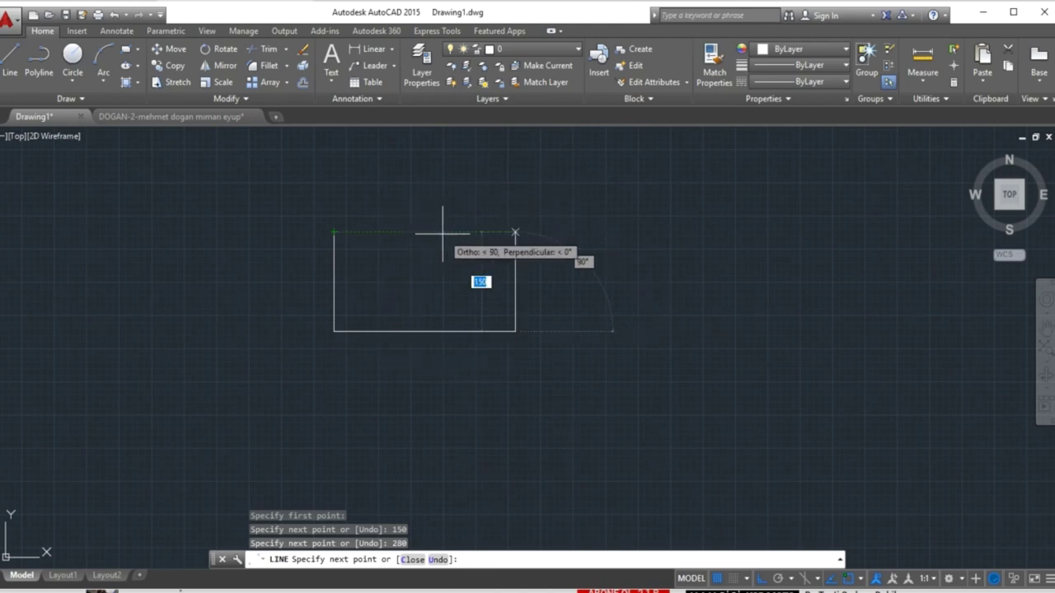
pyautogui.click(515, 233)
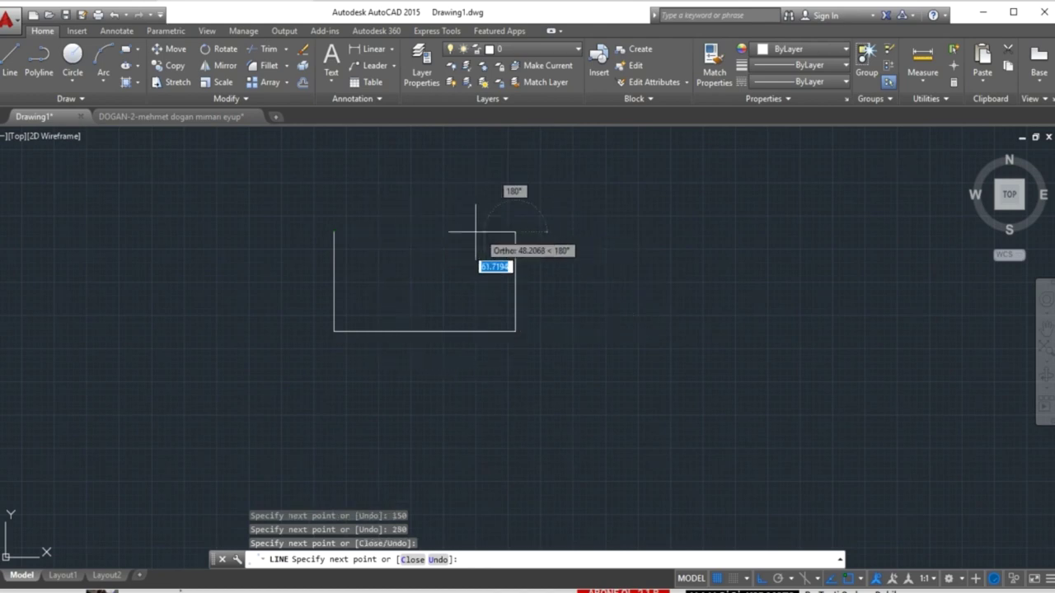
pyautogui.click(334, 232)
pyautogui.press('Return')
pyautogui.scroll(2, 399, 285)
pyautogui.scroll(4, 403, 288)
pyautogui.scroll(-4, 403, 288)
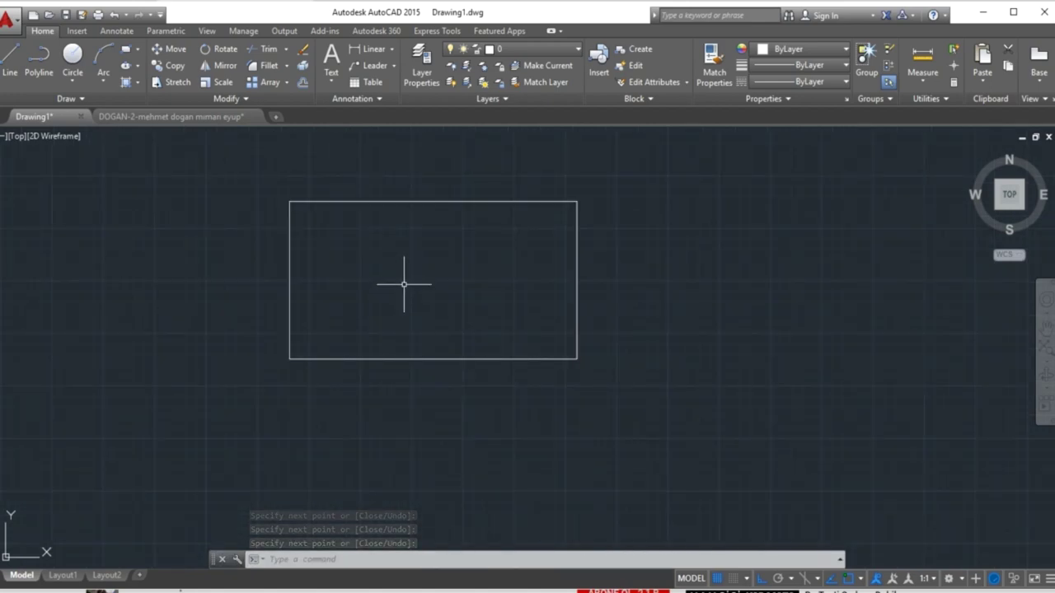
# - Offset the frame's top and left edges 6 units inward
pyautogui.write('o')
pyautogui.press('Return')
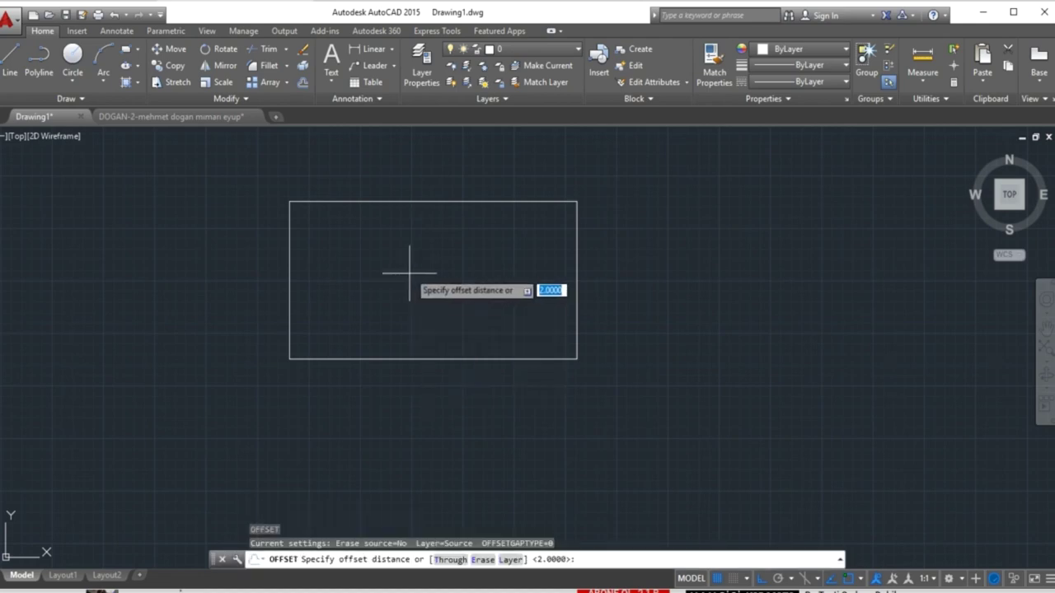
pyautogui.click(407, 248)
pyautogui.write('6')
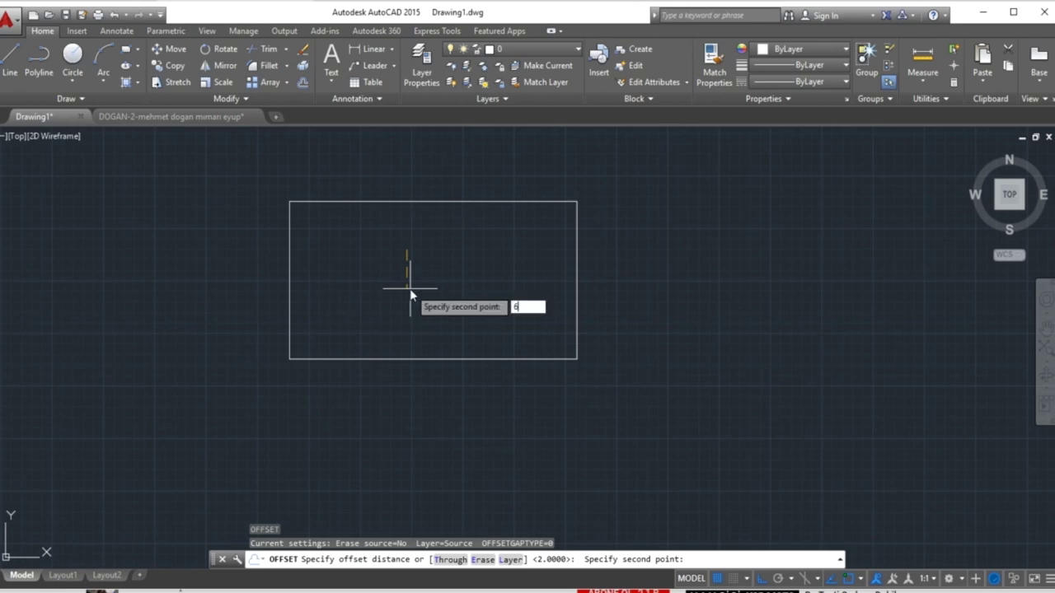
pyautogui.press('Return')
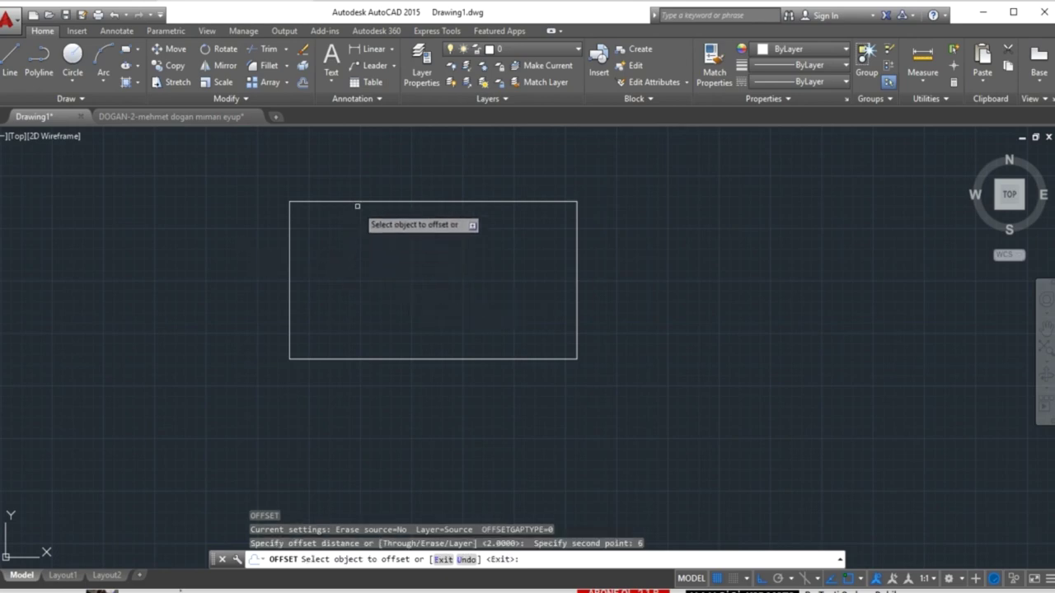
pyautogui.click(353, 201)
pyautogui.click(346, 232)
pyautogui.click(288, 270)
pyautogui.click(301, 289)
# - Offset the frame's bottom and right edges 6 units inward
pyautogui.click(367, 359)
pyautogui.click(360, 337)
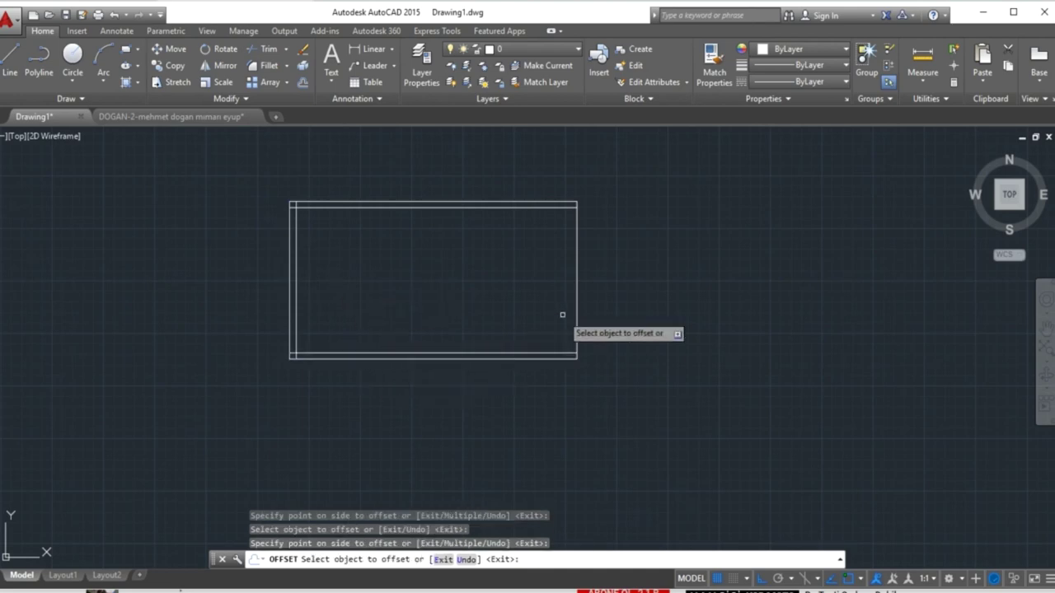
pyautogui.click(577, 301)
pyautogui.click(505, 335)
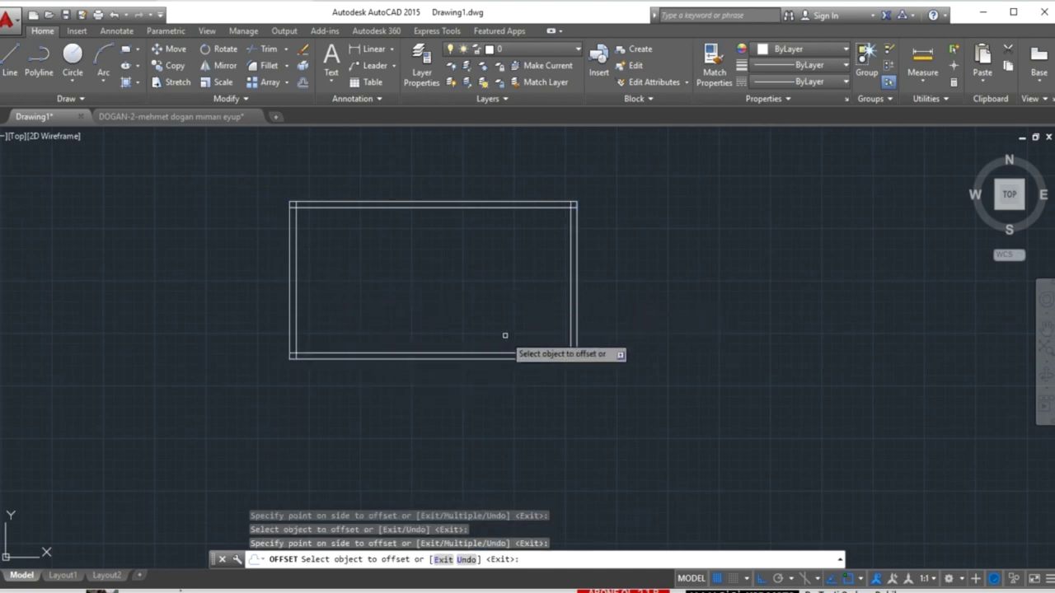
pyautogui.press('Escape')
pyautogui.write('TR')
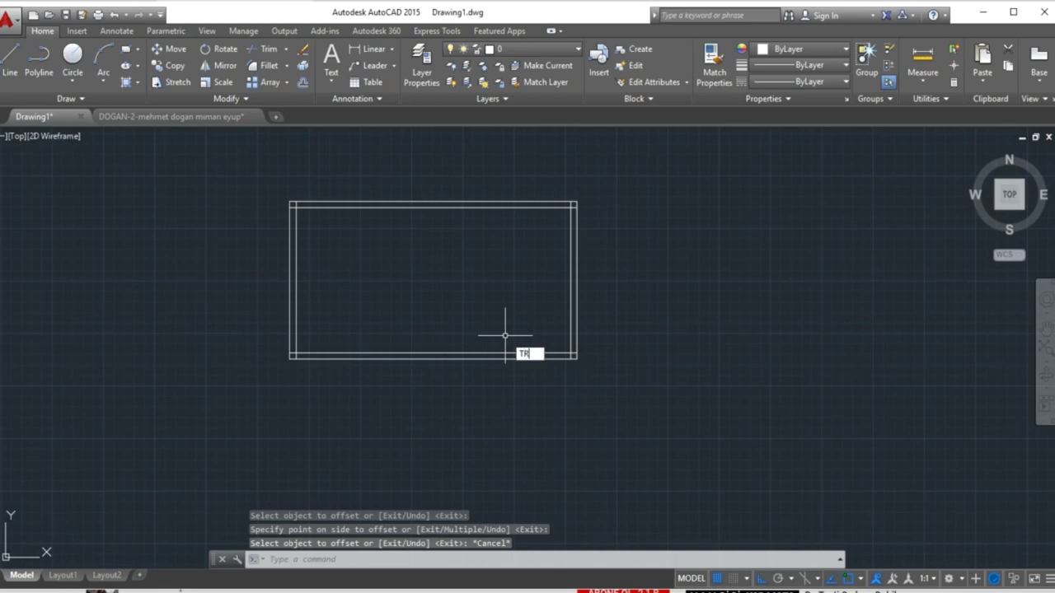
pyautogui.press('Return')
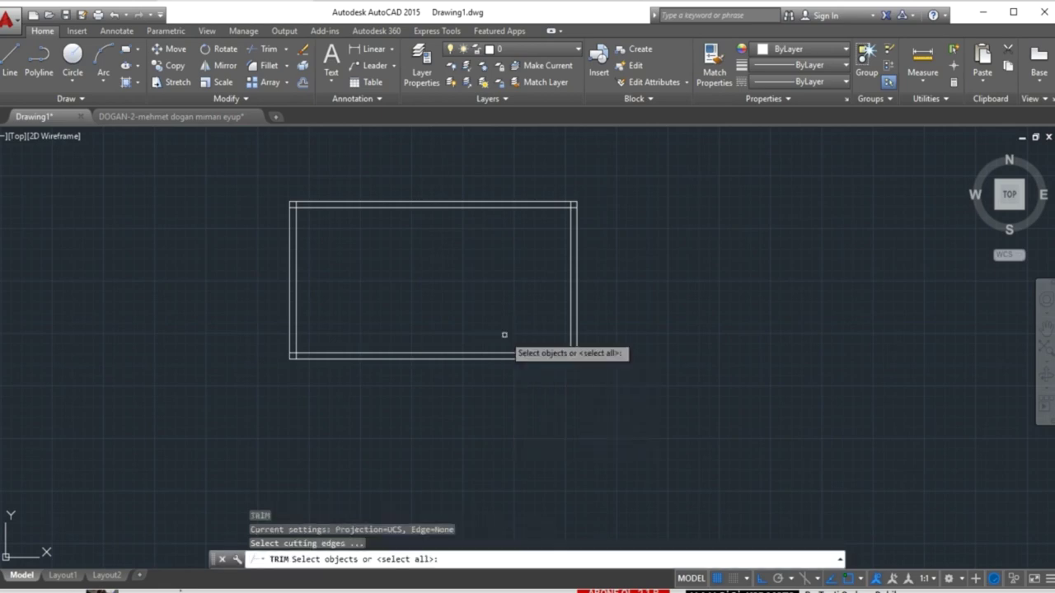
# - Trim the overlapping inner line ends at the frame's top corners
pyautogui.press('Return')
pyautogui.scroll(2, 289, 206)
pyautogui.scroll(2, 294, 202)
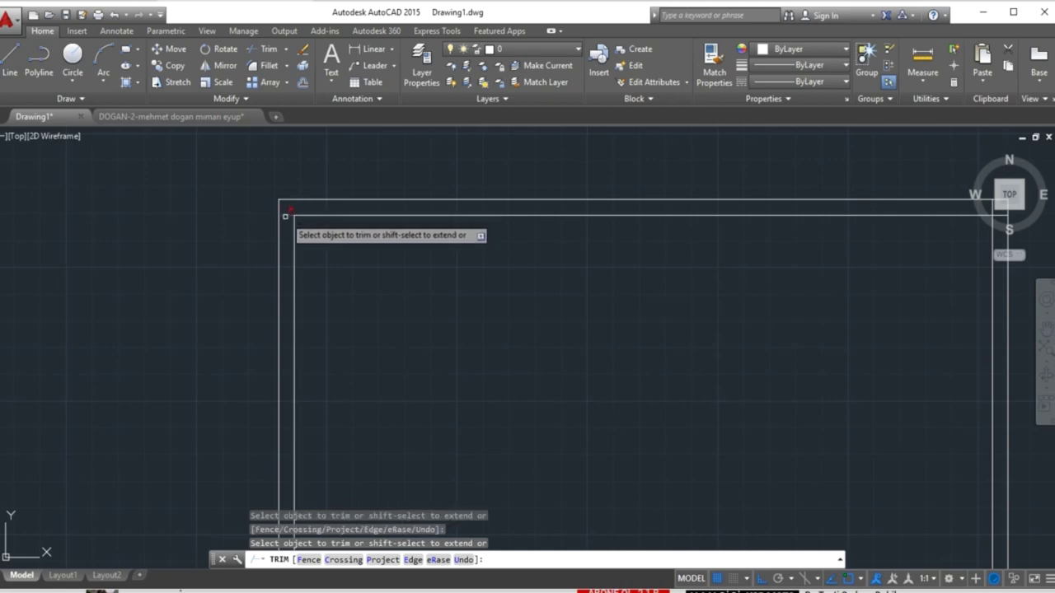
pyautogui.scroll(-2, 379, 240)
pyautogui.scroll(4, 767, 231)
pyautogui.click(765, 211)
pyautogui.click(769, 201)
pyautogui.click(769, 201)
pyautogui.click(764, 215)
pyautogui.scroll(-2, 755, 387)
pyautogui.scroll(4, 759, 459)
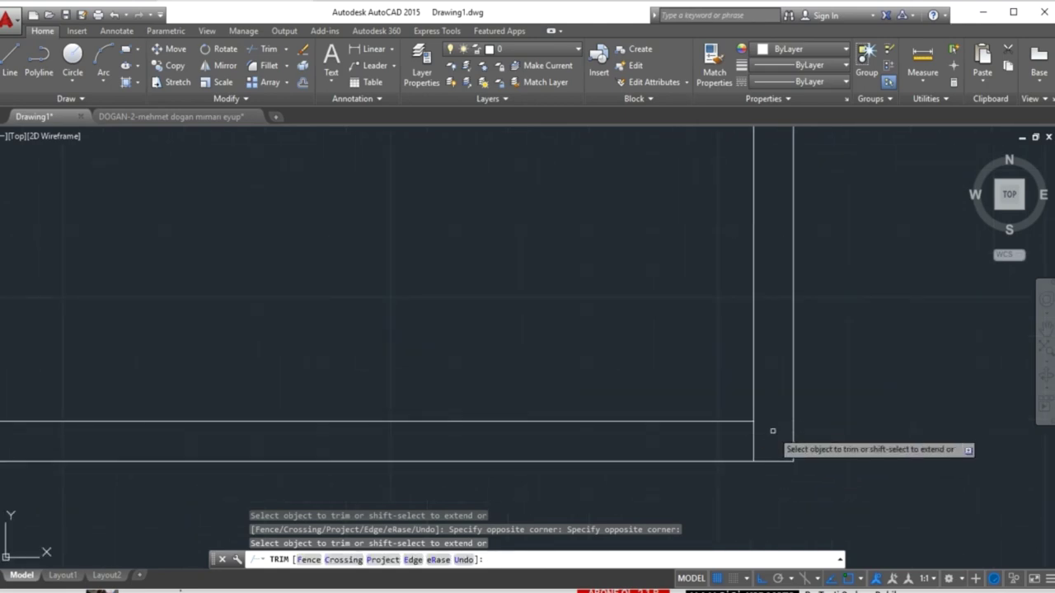
# - Trim the leftover ends at the bottom corners and recentre the frame in view
pyautogui.click(761, 437)
pyautogui.click(755, 436)
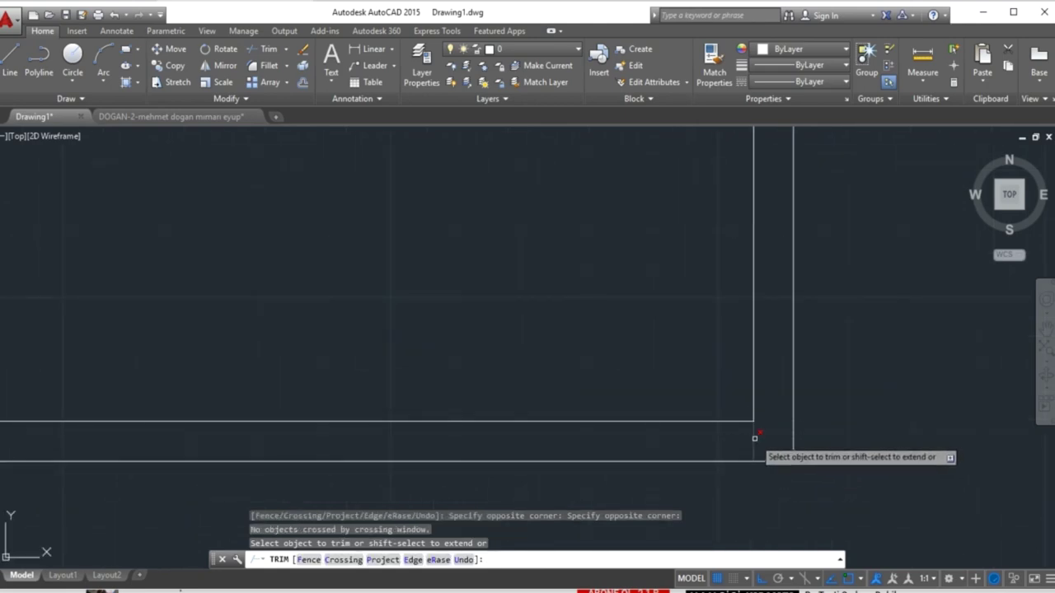
pyautogui.scroll(-4, 507, 416)
pyautogui.moveTo(118, 415); pyautogui.dragTo(514, 404, button='middle')
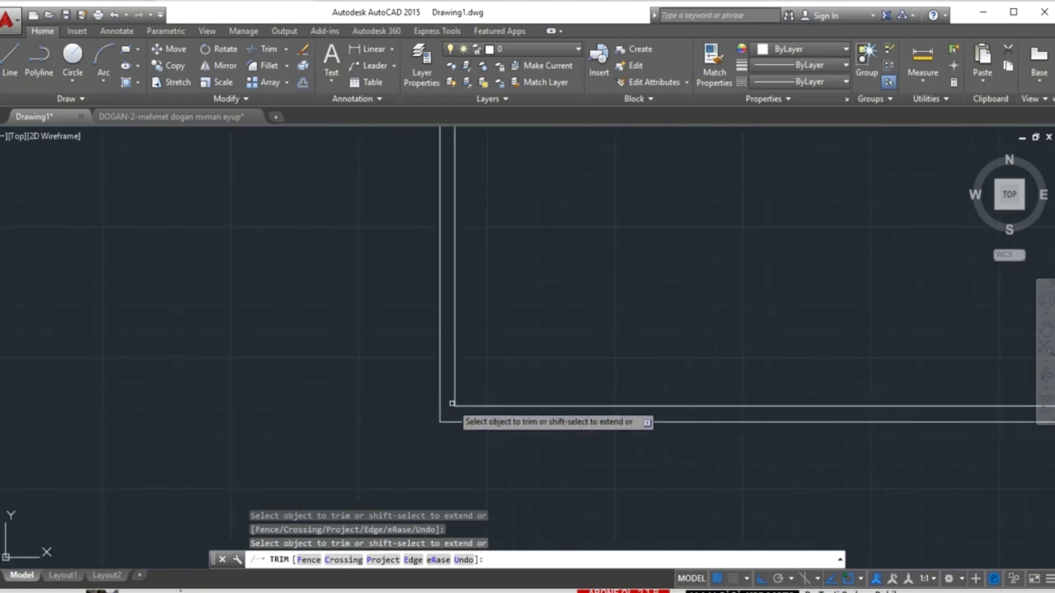
pyautogui.scroll(-3, 451, 405)
pyautogui.moveTo(529, 367); pyautogui.dragTo(449, 383, button='middle')
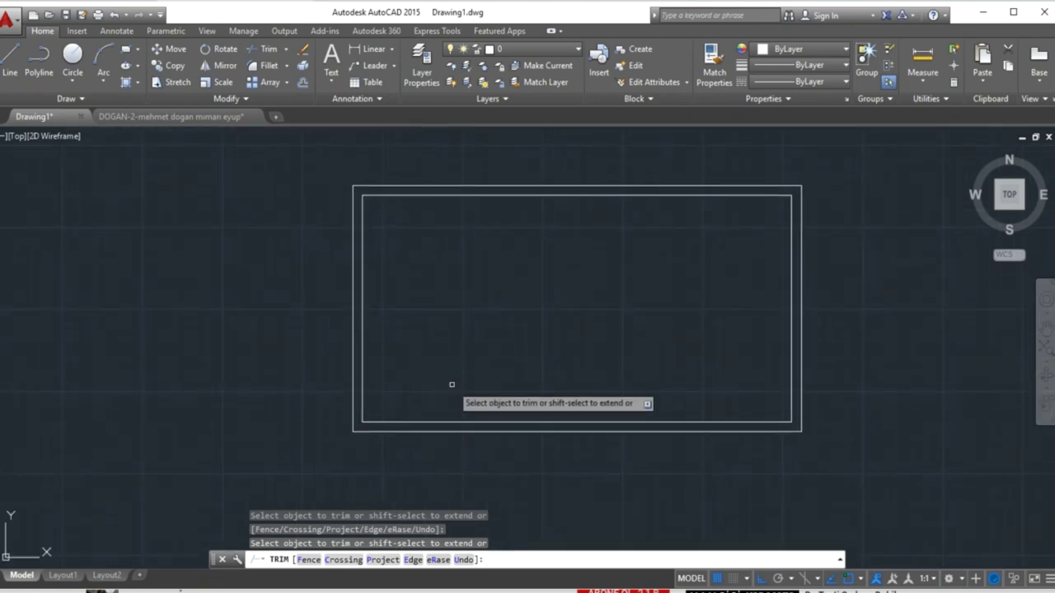
pyautogui.press('Escape')
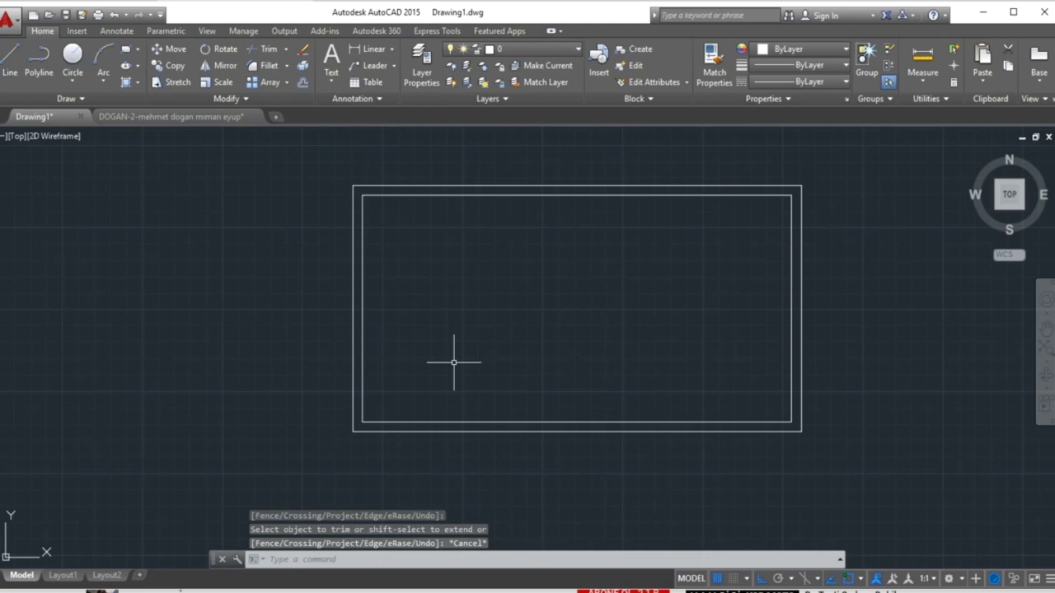
# - Place two panel dividers 90 units in from the frame's inner left and right sides
pyautogui.write('o')
pyautogui.press('Return')
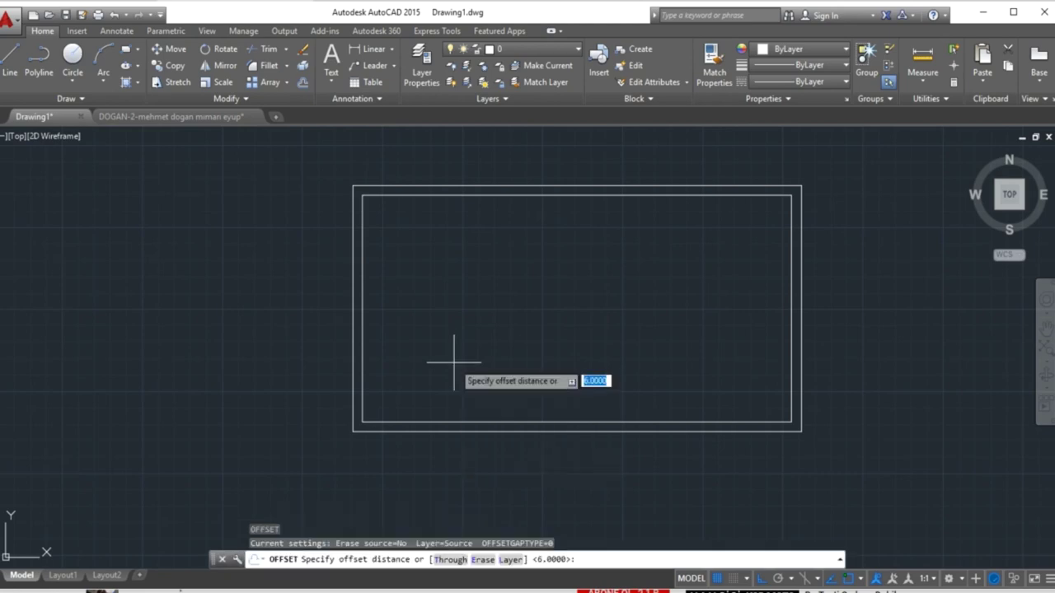
pyautogui.click(454, 350)
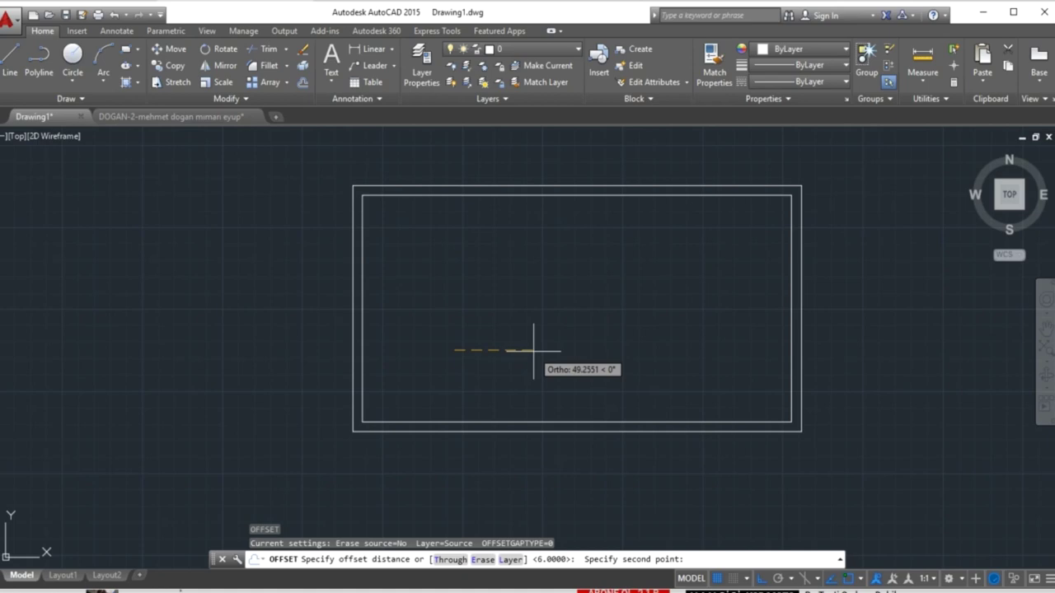
pyautogui.write('90')
pyautogui.press('Return')
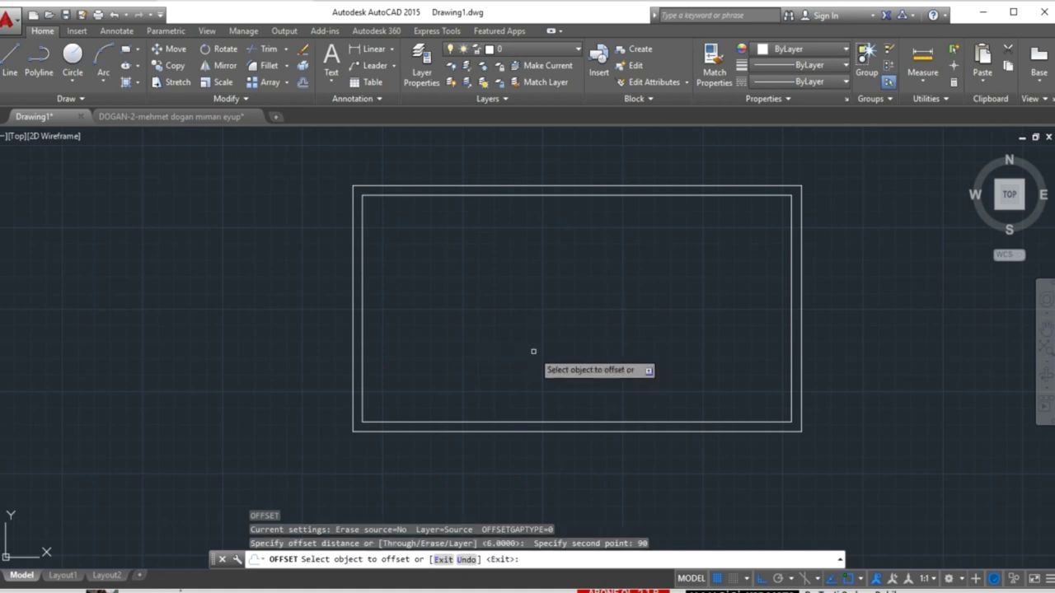
pyautogui.click(362, 334)
pyautogui.click(478, 353)
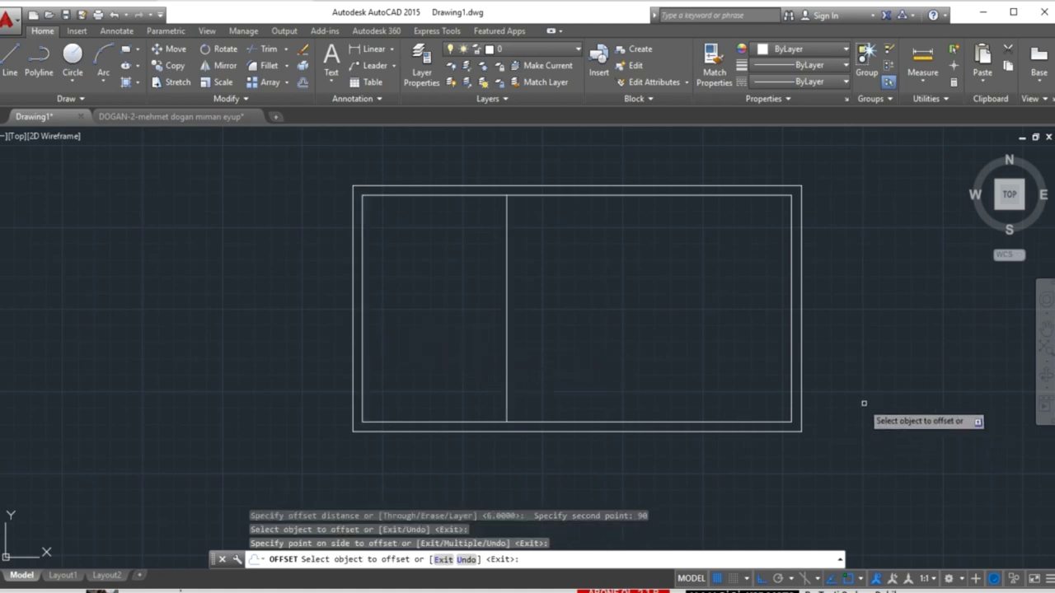
pyautogui.click(791, 365)
pyautogui.click(707, 370)
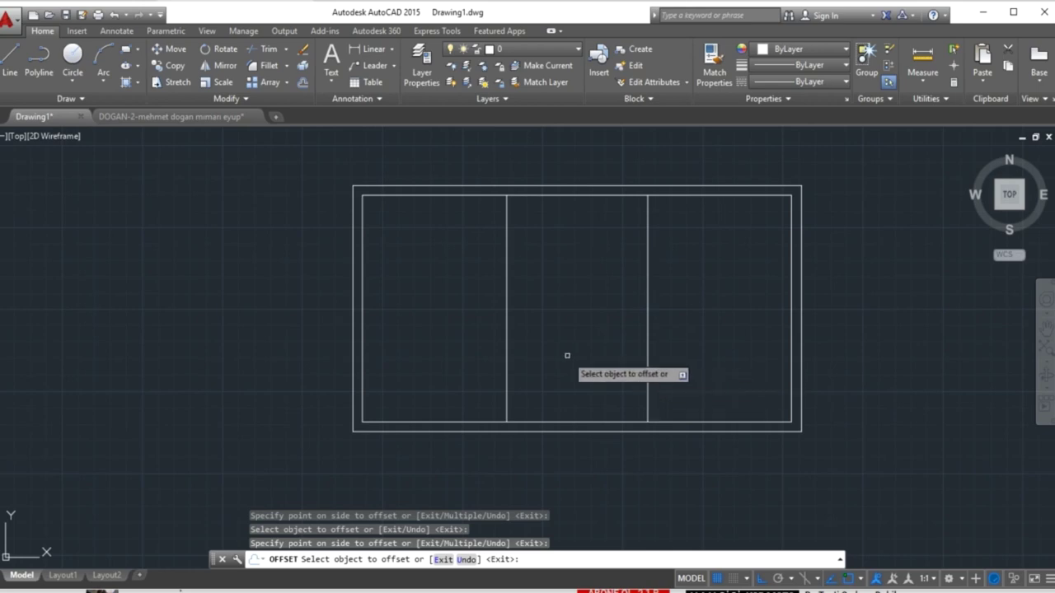
pyautogui.press('Escape')
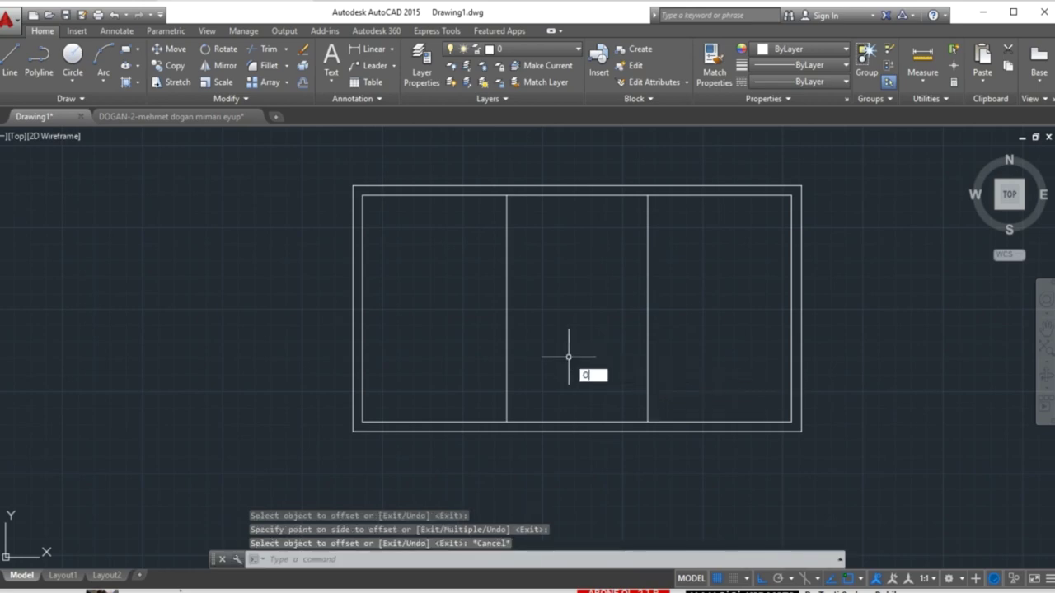
# - Double both dividers with 6-unit offsets to form the mullions
pyautogui.press('Return')
pyautogui.click(567, 353)
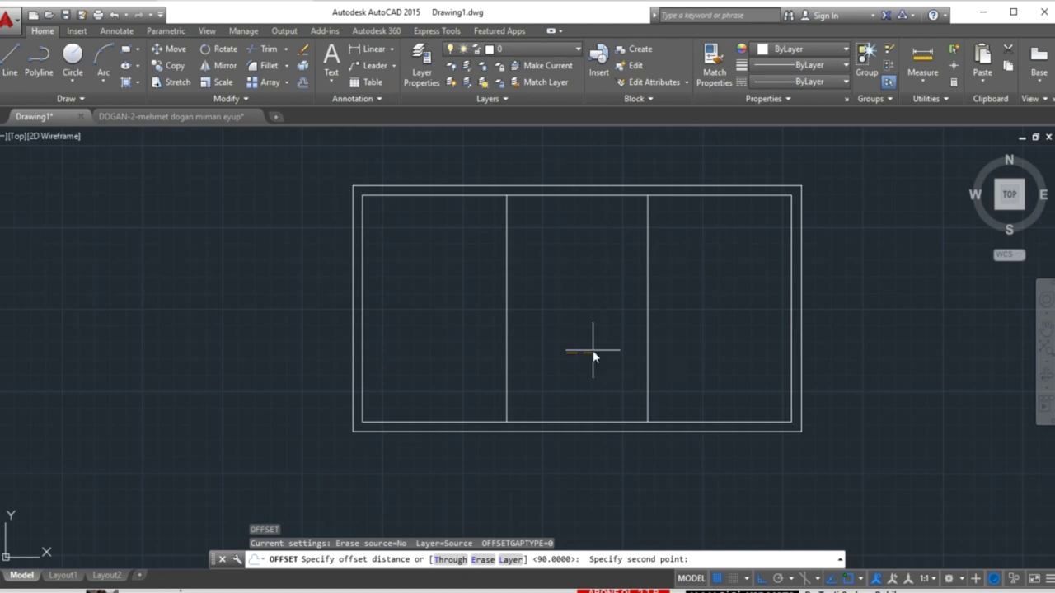
pyautogui.write('6')
pyautogui.press('Return')
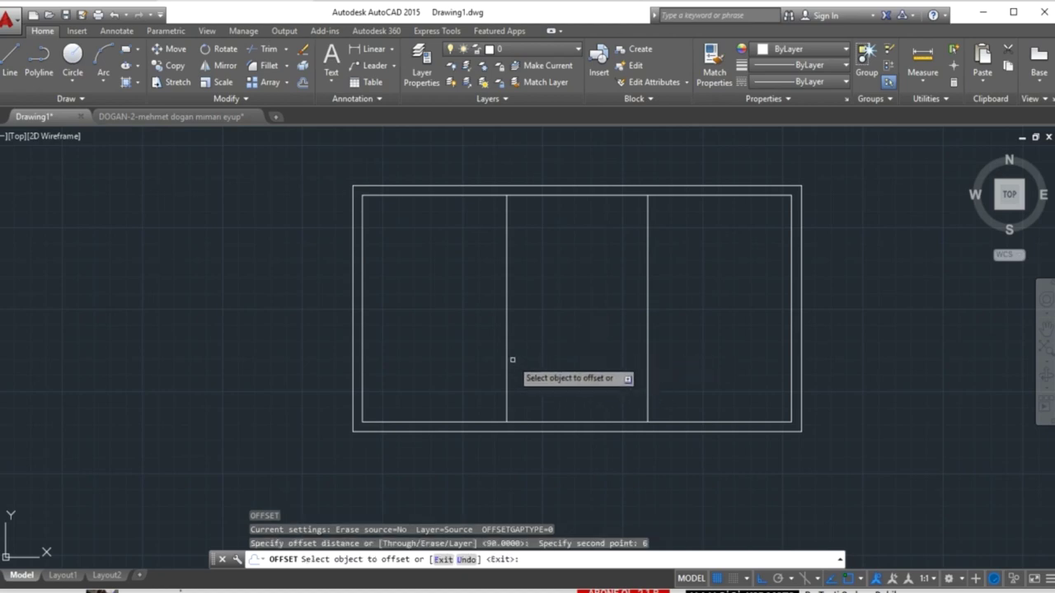
pyautogui.click(505, 356)
pyautogui.click(513, 347)
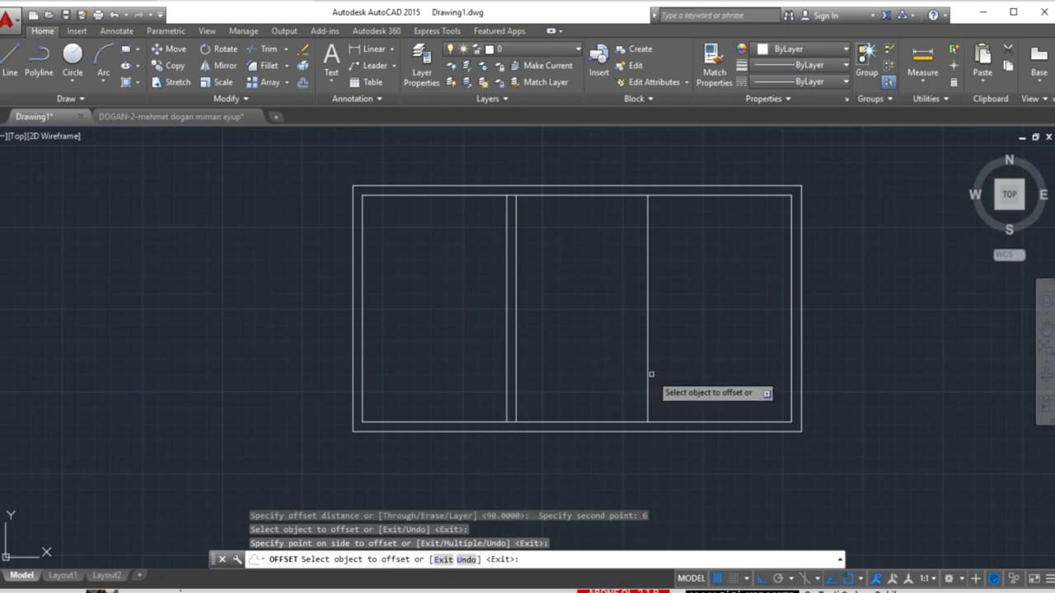
pyautogui.click(647, 372)
pyautogui.click(626, 376)
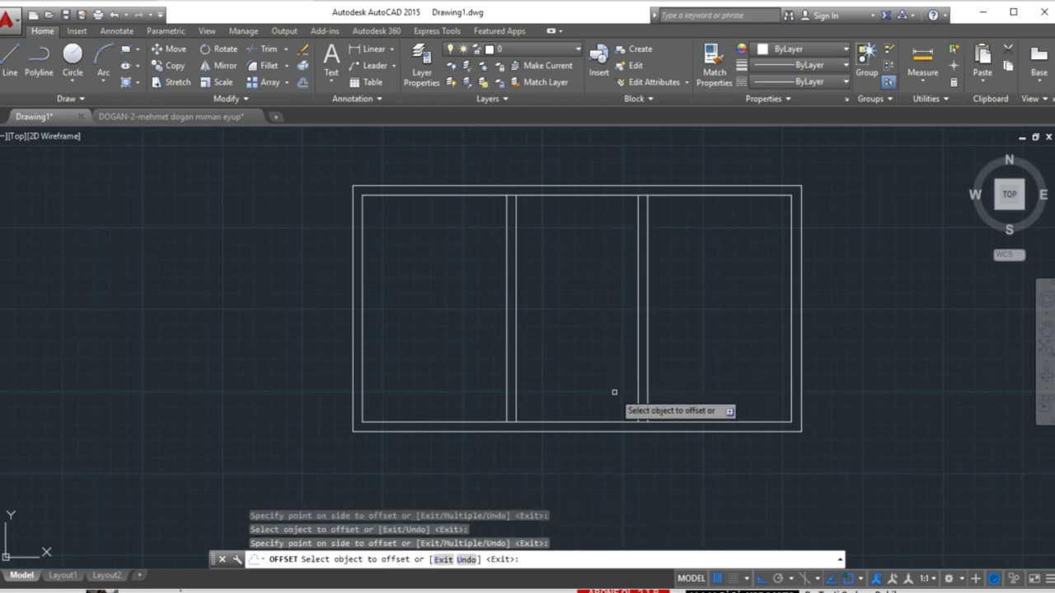
pyautogui.press('Escape')
# - Trim the top and bottom frame segments lying between each mullion's double lines
pyautogui.write('r')
pyautogui.press('Return')
pyautogui.press('Return')
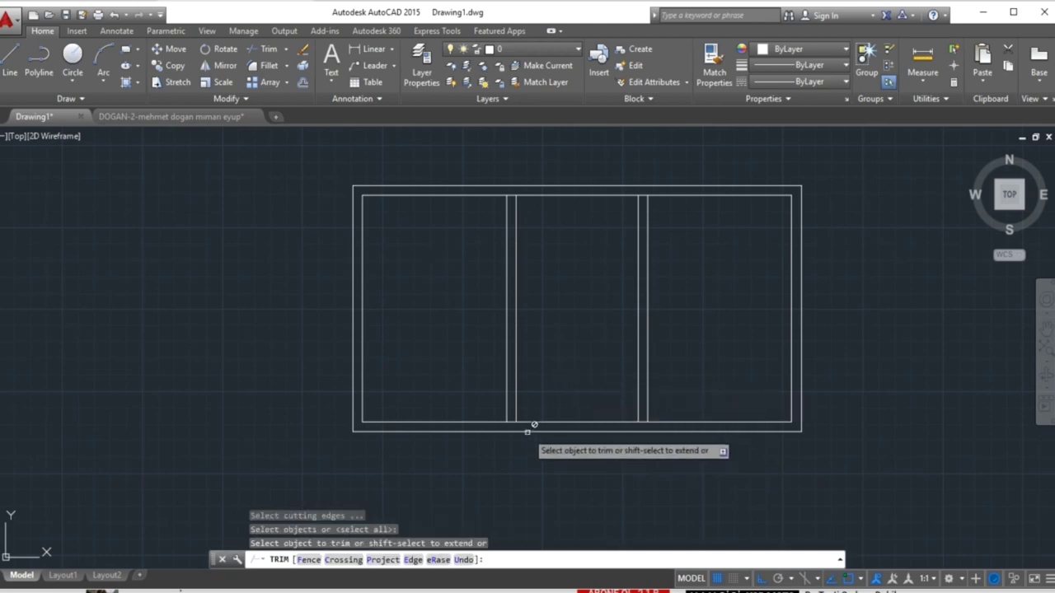
pyautogui.click(510, 422)
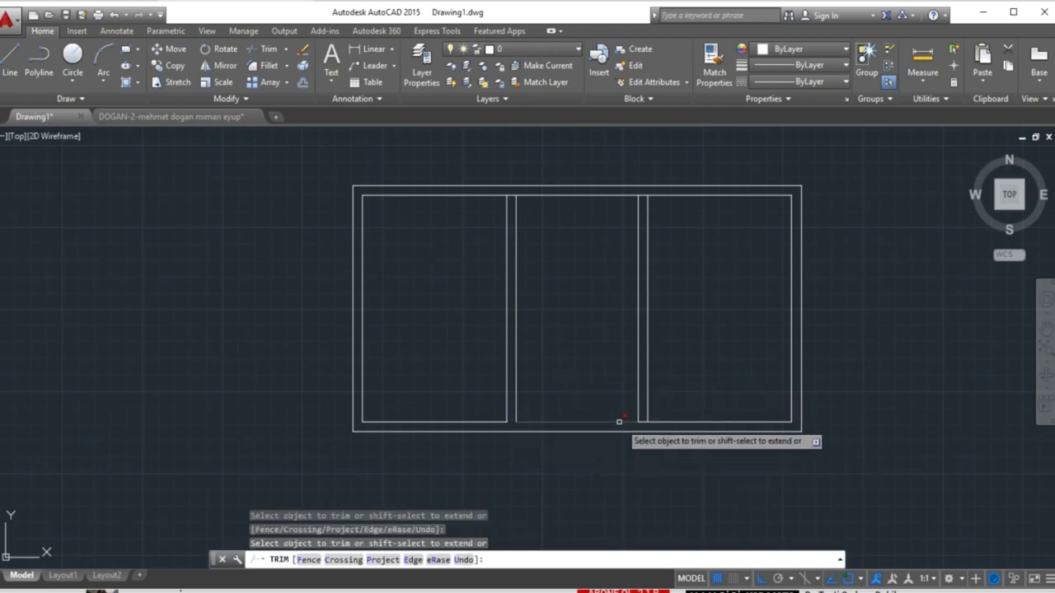
pyautogui.click(643, 196)
pyautogui.click(511, 195)
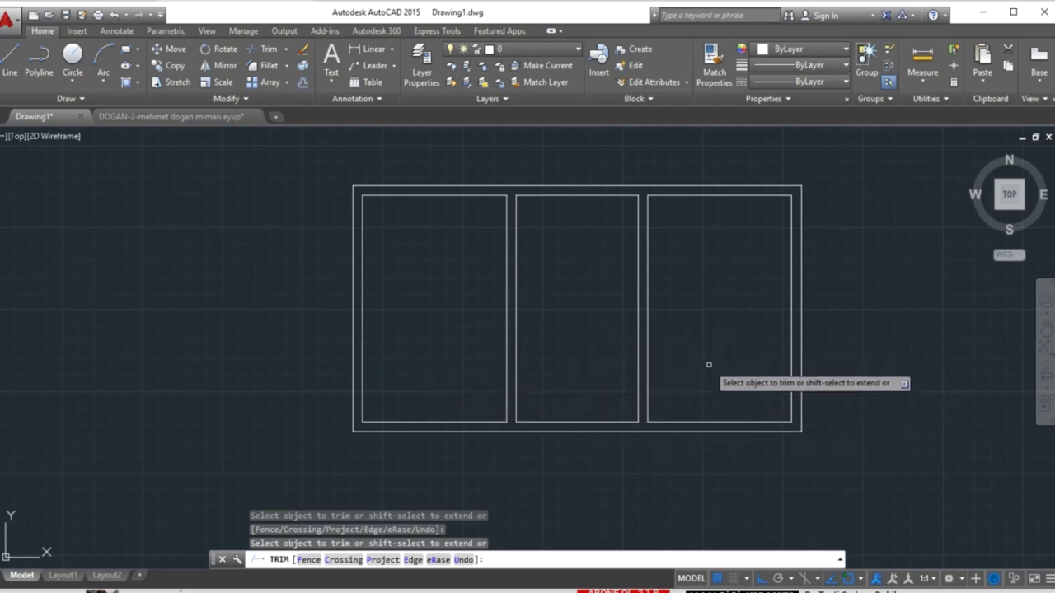
pyautogui.press('Escape')
pyautogui.press('Escape')
pyautogui.press('Escape')
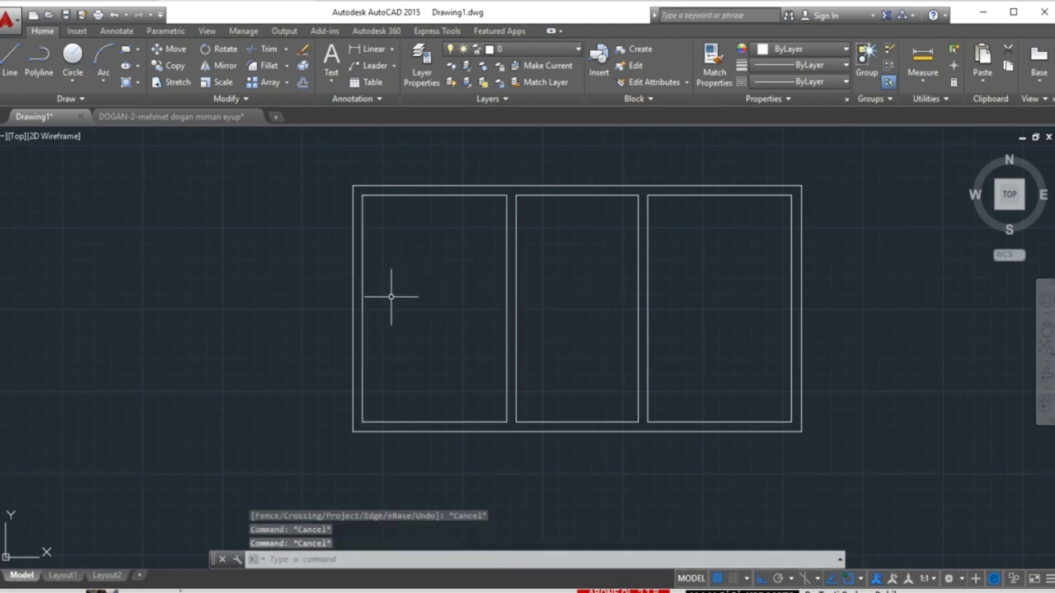
# - Offset the left panel's left and bottom sides 4 units inward
pyautogui.write('o')
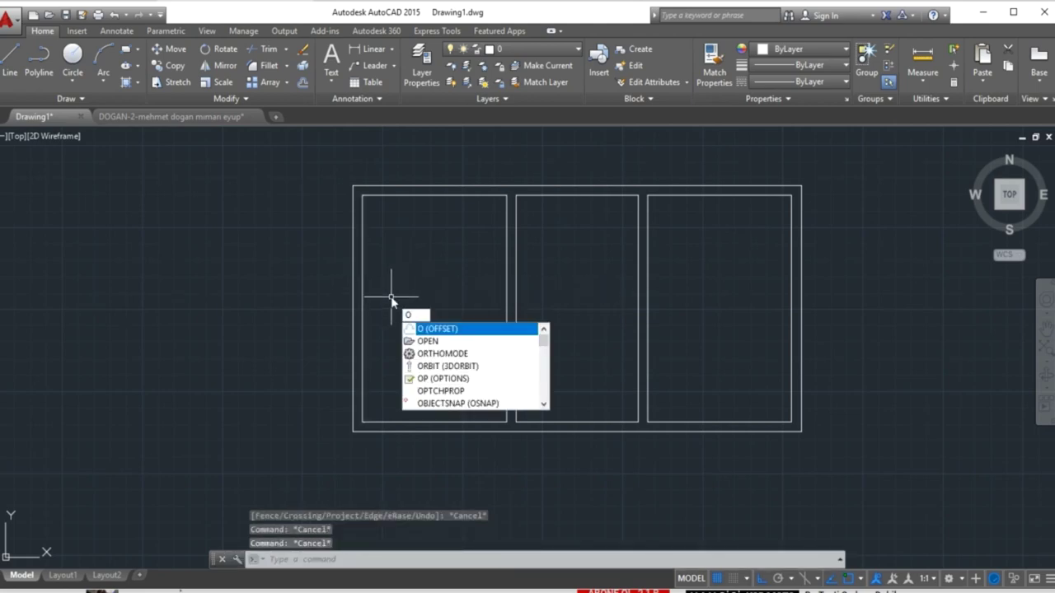
pyautogui.press('Return')
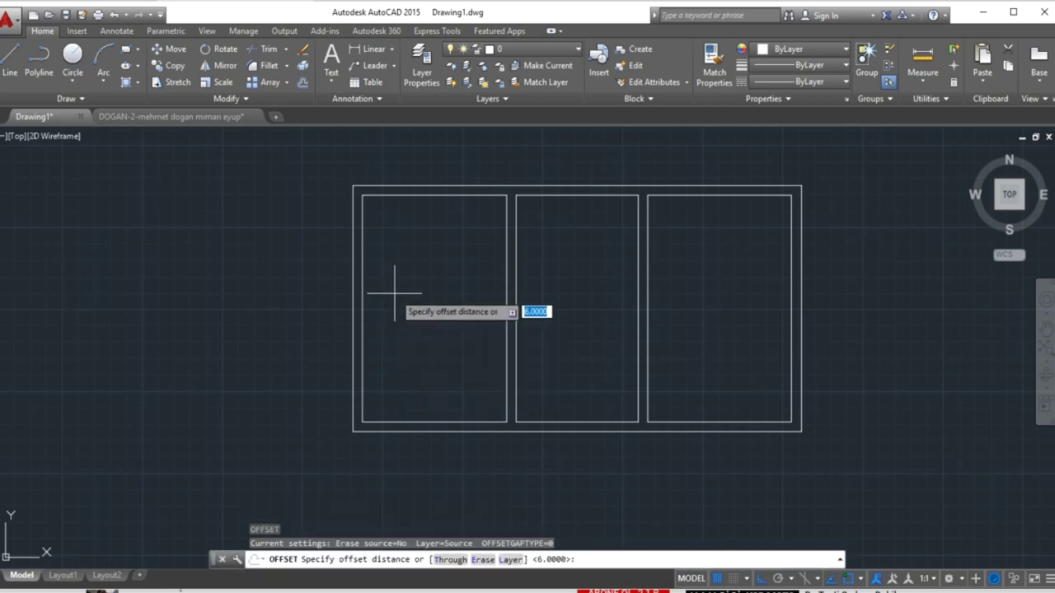
pyautogui.click(392, 292)
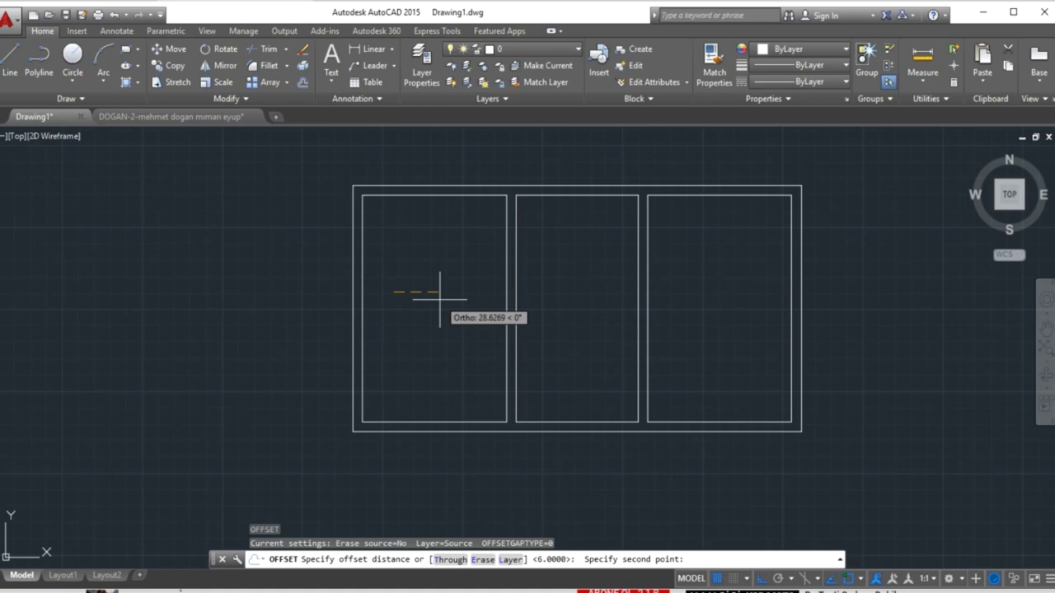
pyautogui.write('4')
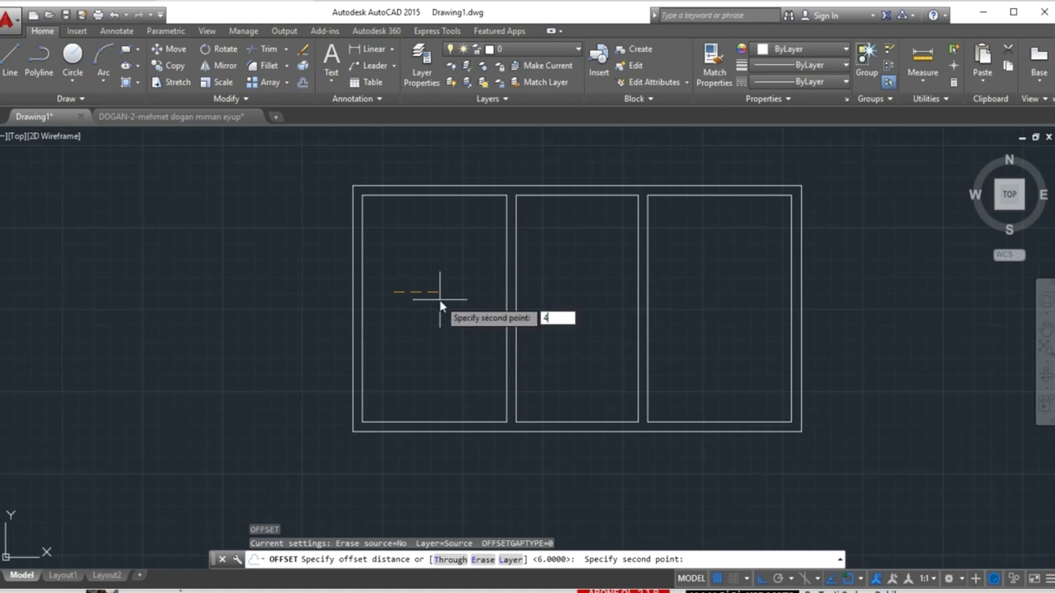
pyautogui.press('Return')
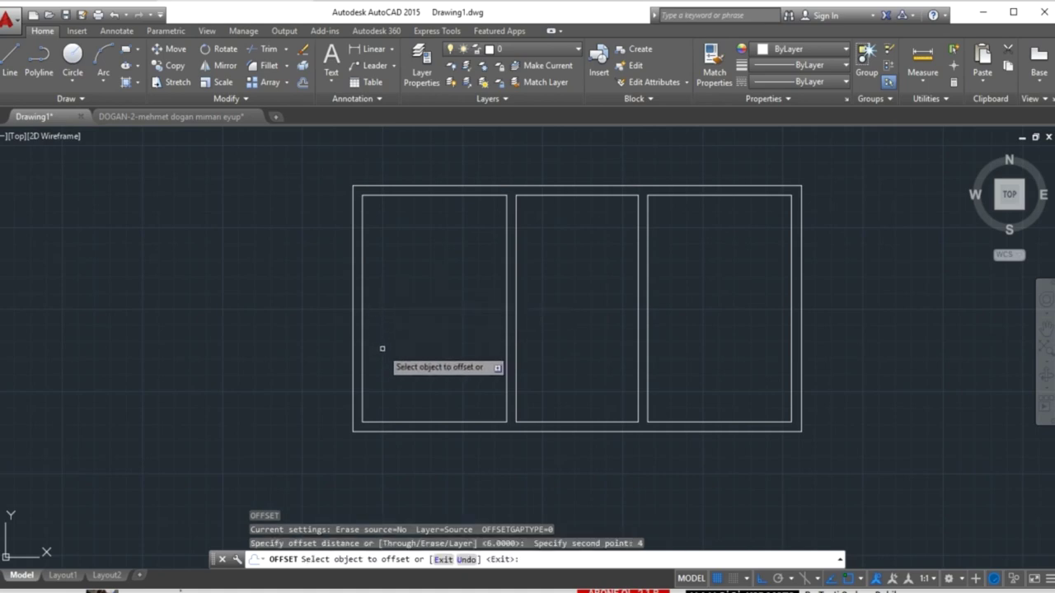
pyautogui.click(363, 357)
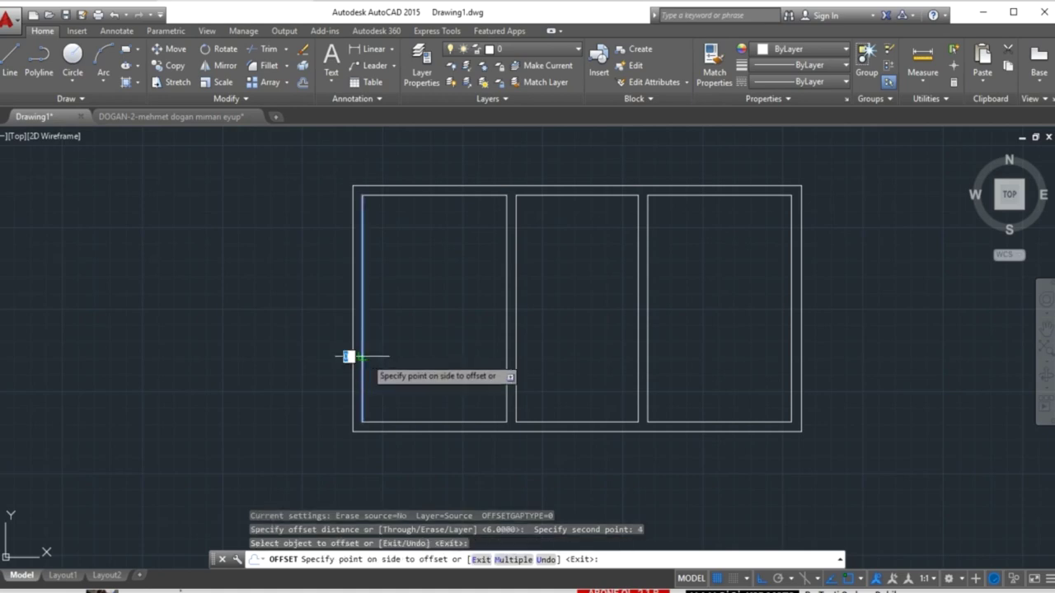
pyautogui.click(407, 368)
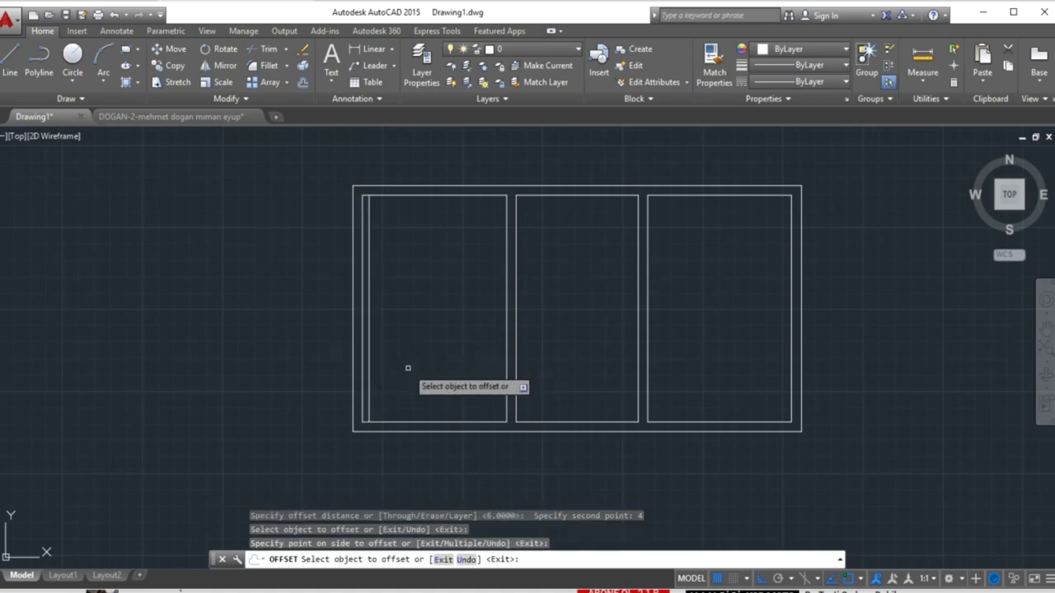
pyautogui.click(402, 419)
pyautogui.click(416, 410)
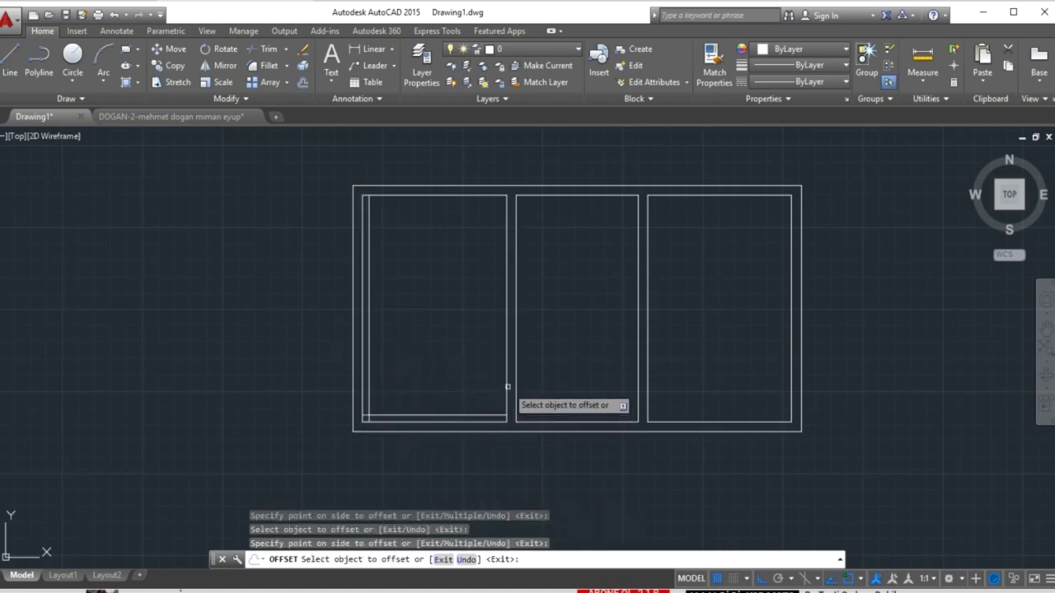
# - Offset the left panel's right and top sides 4 units inward
pyautogui.click(506, 394)
pyautogui.click(461, 382)
pyautogui.click(454, 196)
pyautogui.click(450, 207)
pyautogui.press('Escape')
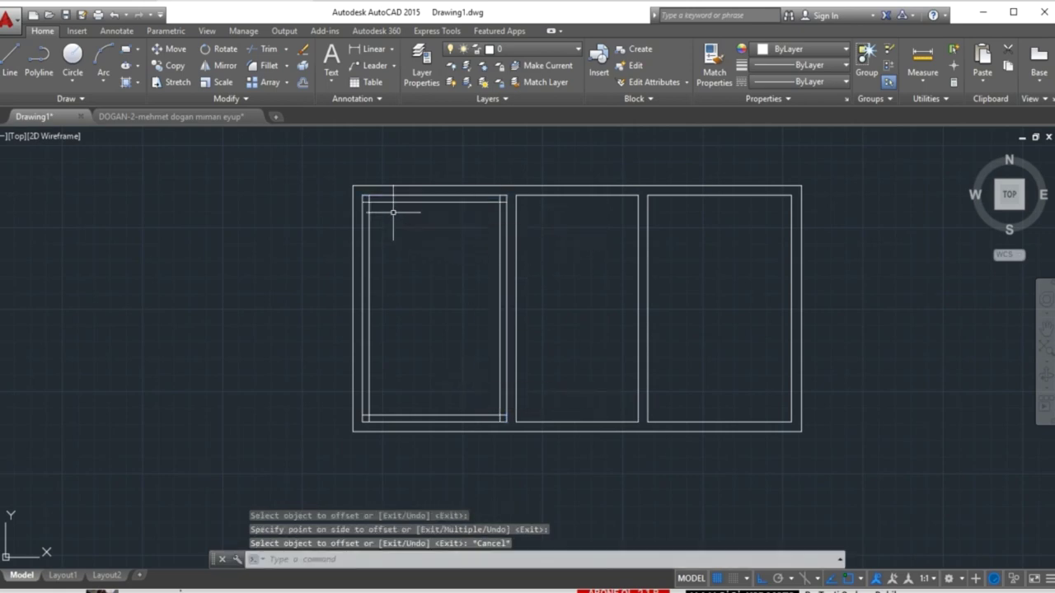
pyautogui.write('TR')
pyautogui.press('Return')
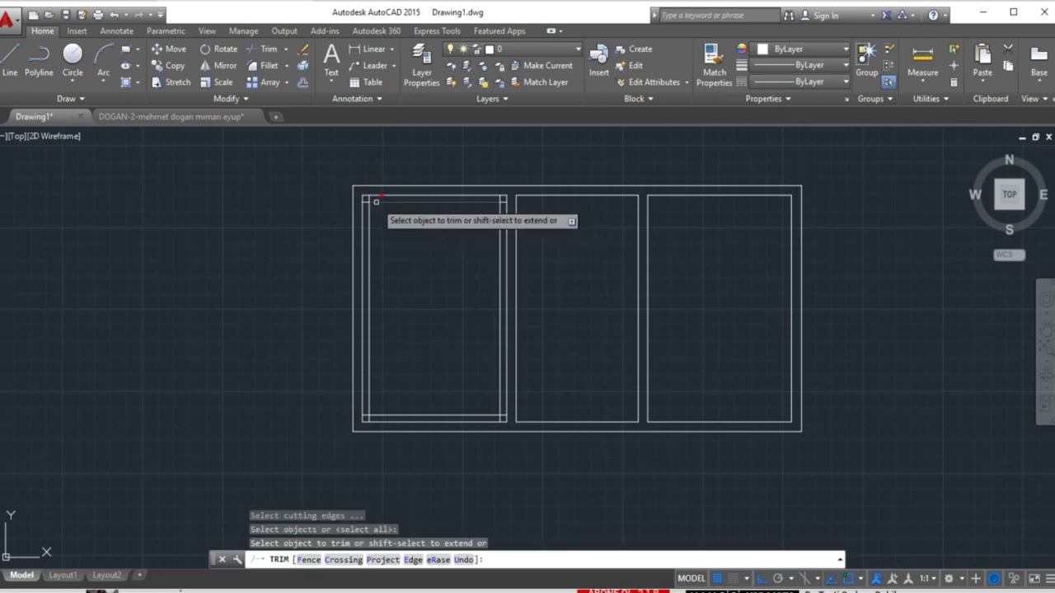
# - Trim the overlapping corner ends of the left panel's 4-unit sash lines
pyautogui.scroll(5, 371, 198)
pyautogui.scroll(-4, 328, 206)
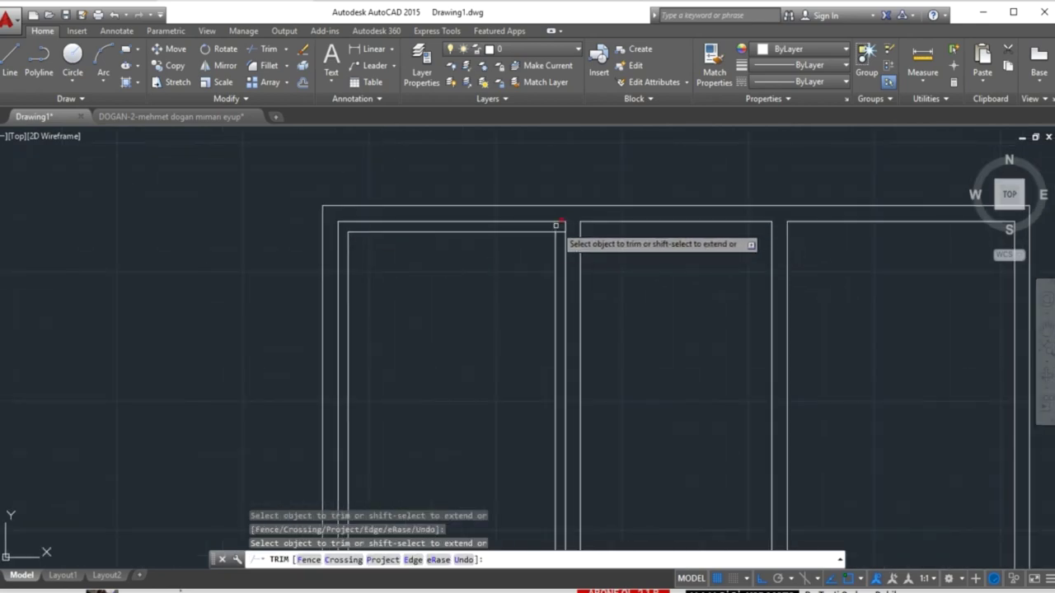
pyautogui.moveTo(558, 417); pyautogui.dragTo(542, 166, button='middle')
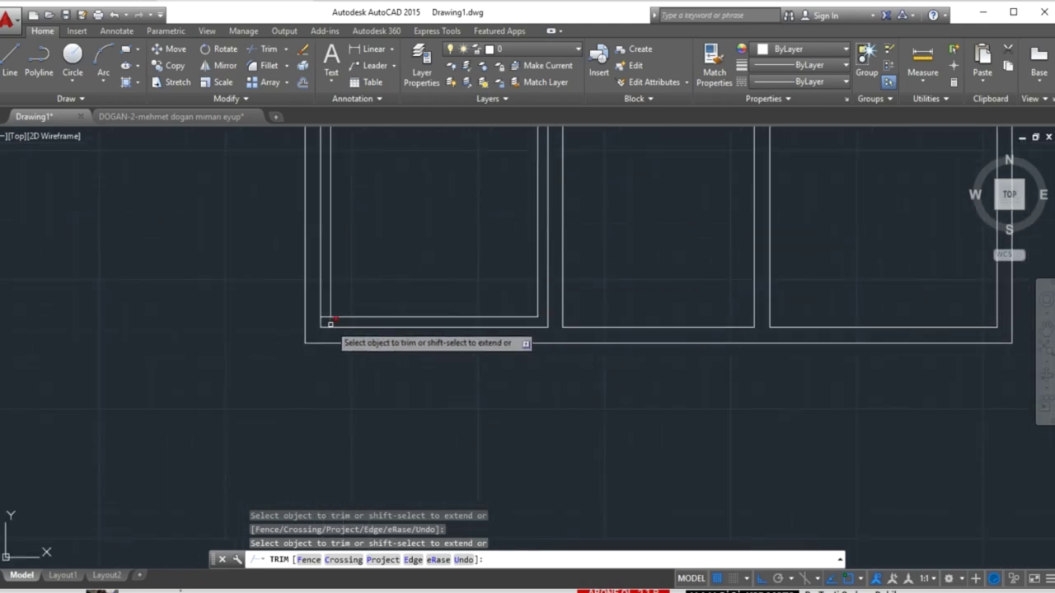
pyautogui.scroll(-2, 325, 321)
pyautogui.scroll(-2, 371, 296)
pyautogui.press('Escape')
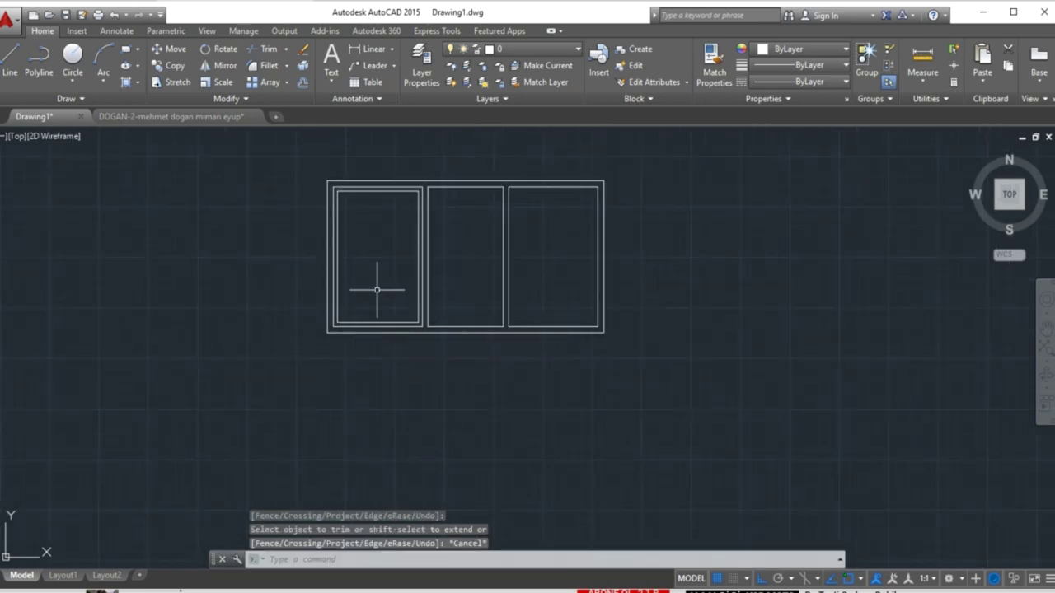
# - Mirror the left sash lines about the middle panel's vertical centreline, keeping the originals
pyautogui.click(343, 191)
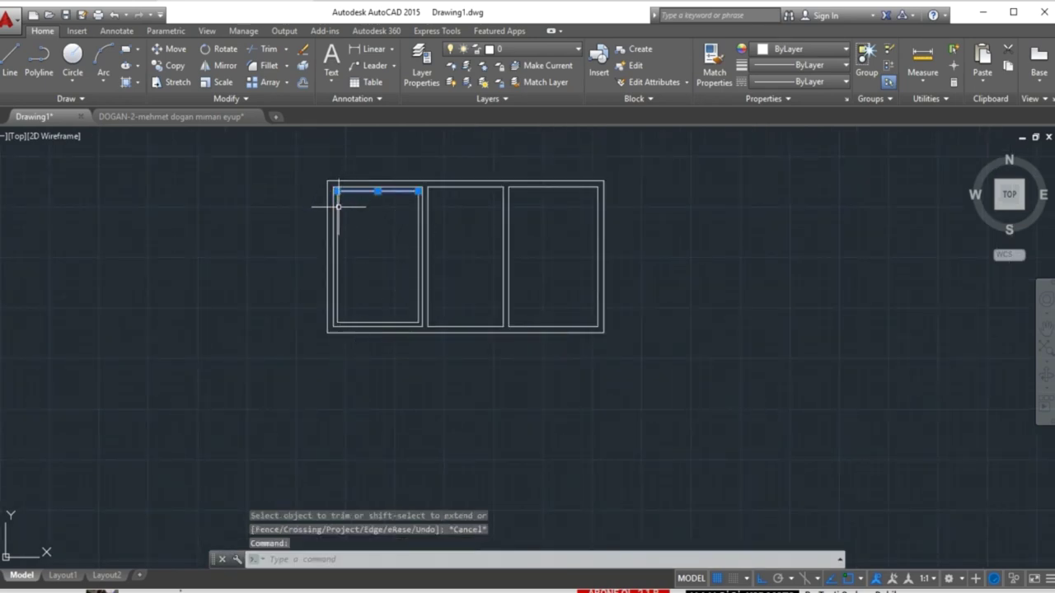
pyautogui.click(337, 207)
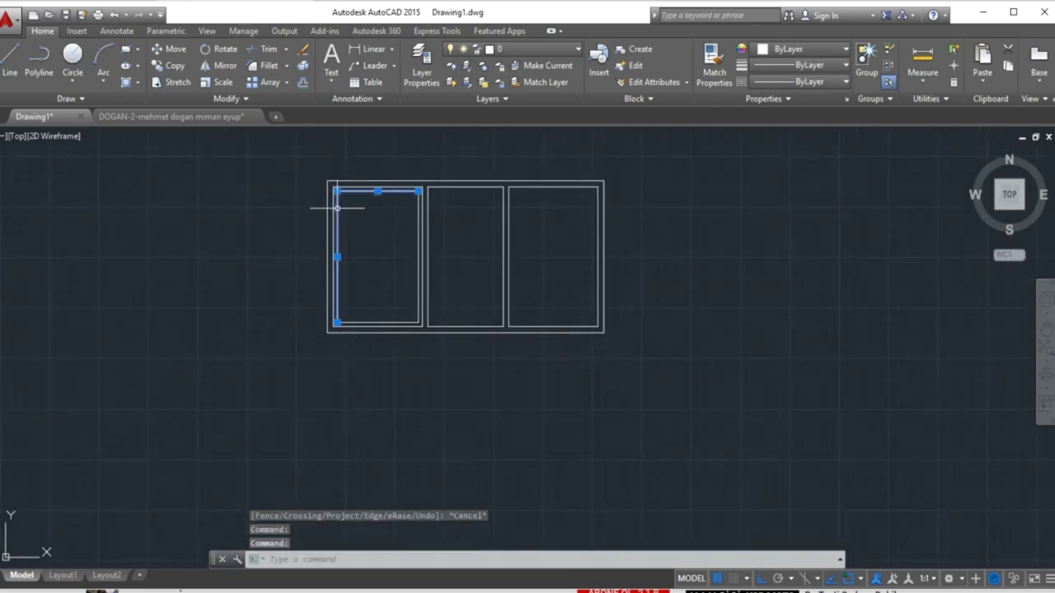
pyautogui.click(383, 322)
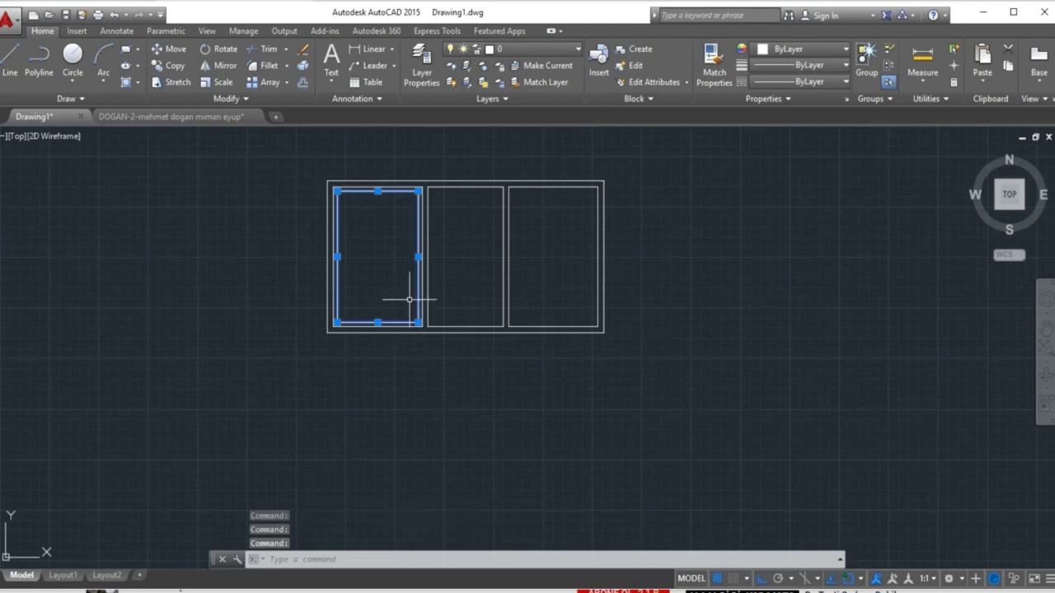
pyautogui.click(216, 67)
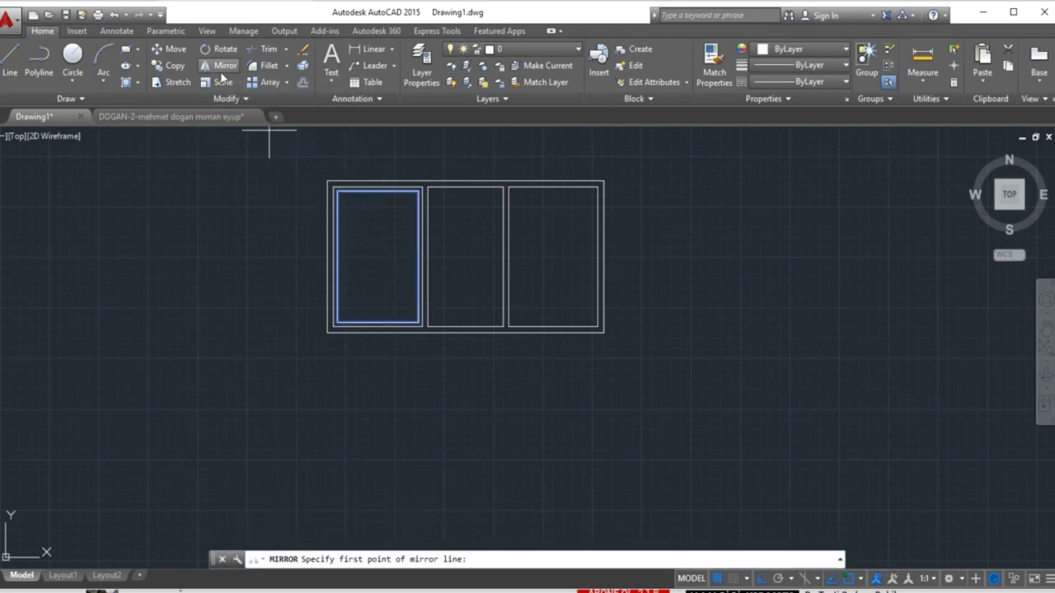
pyautogui.click(466, 333)
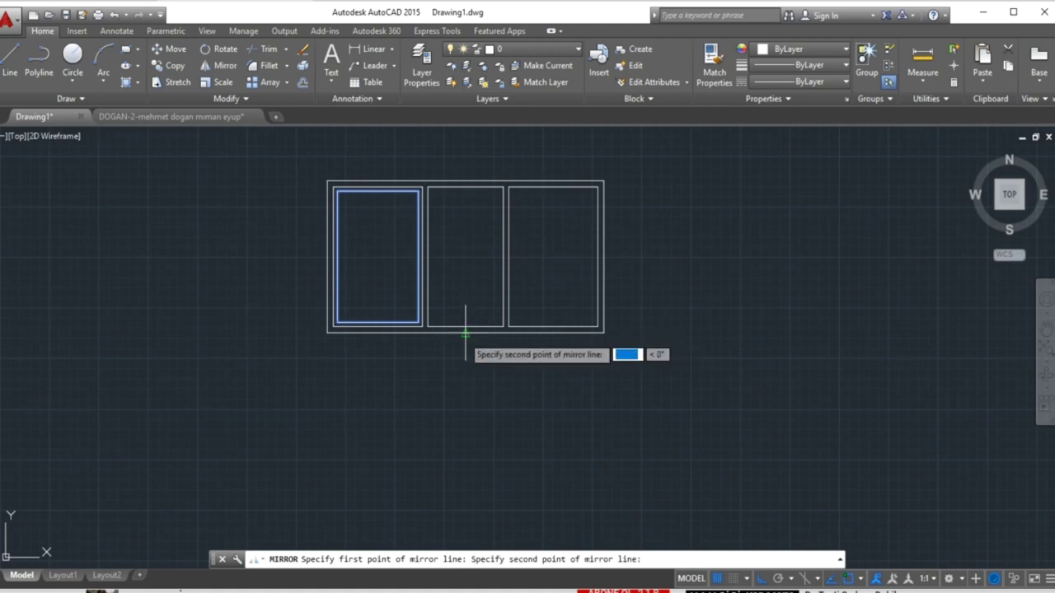
pyautogui.click(469, 414)
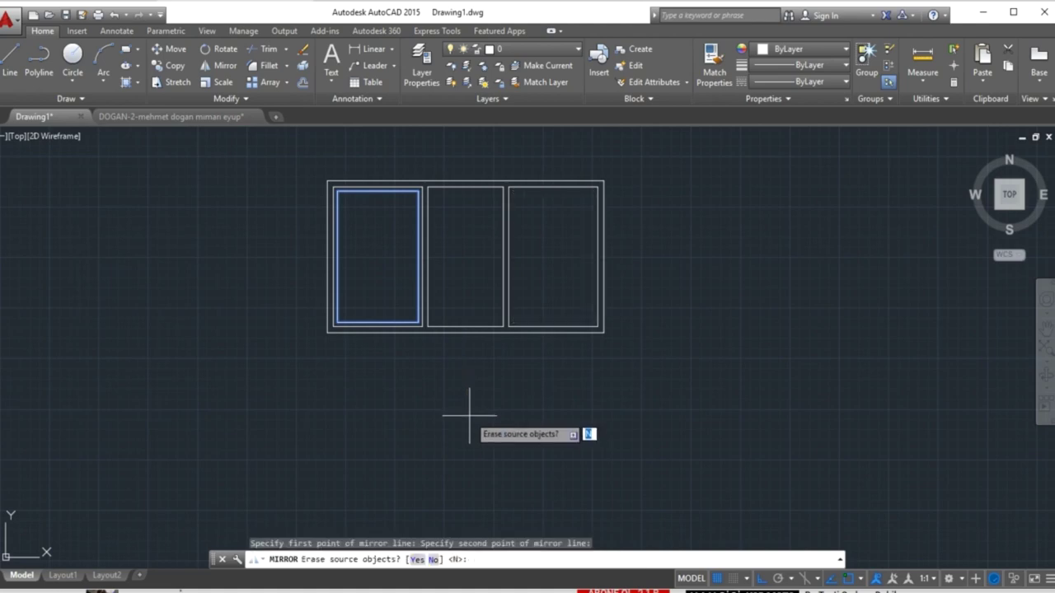
pyautogui.press('Return')
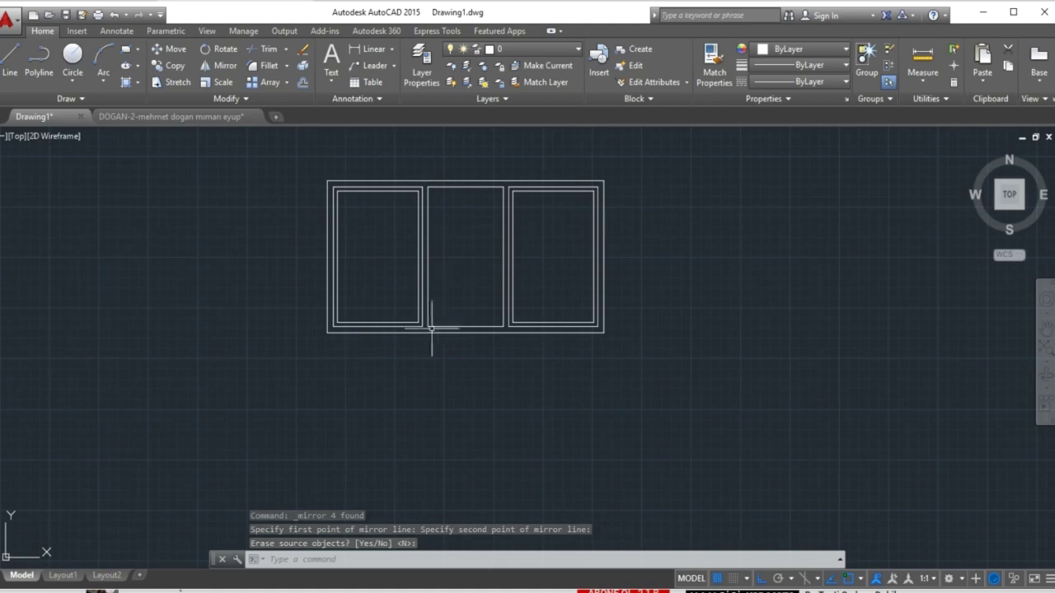
pyautogui.scroll(2, 396, 302)
# - Begin the sill outline below the frame with 5- and 3-unit end steps and its long edge
pyautogui.moveTo(388, 302); pyautogui.dragTo(429, 350, button='middle')
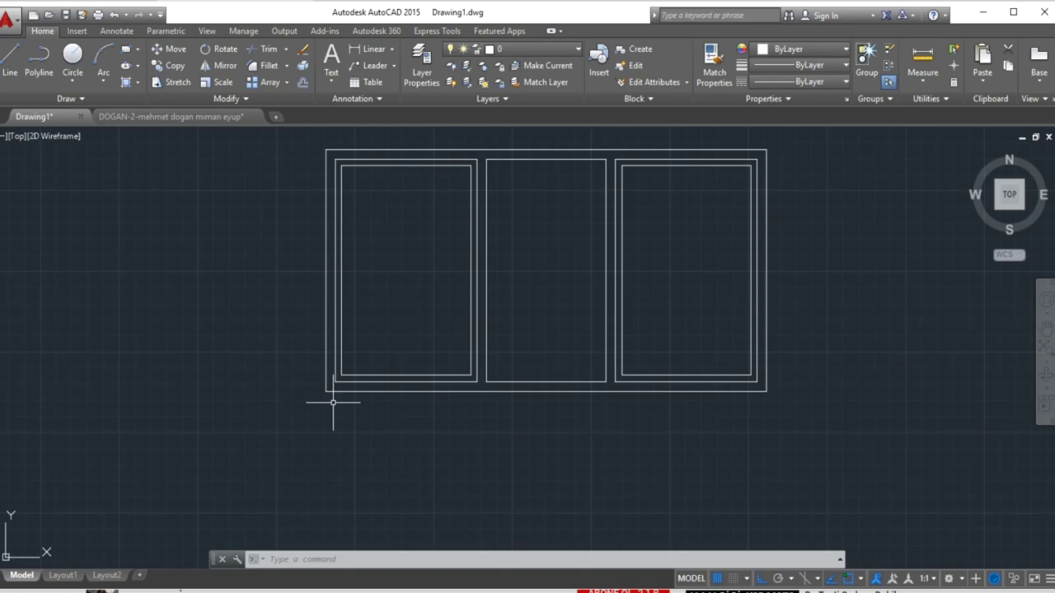
pyautogui.write('L')
pyautogui.press('Return')
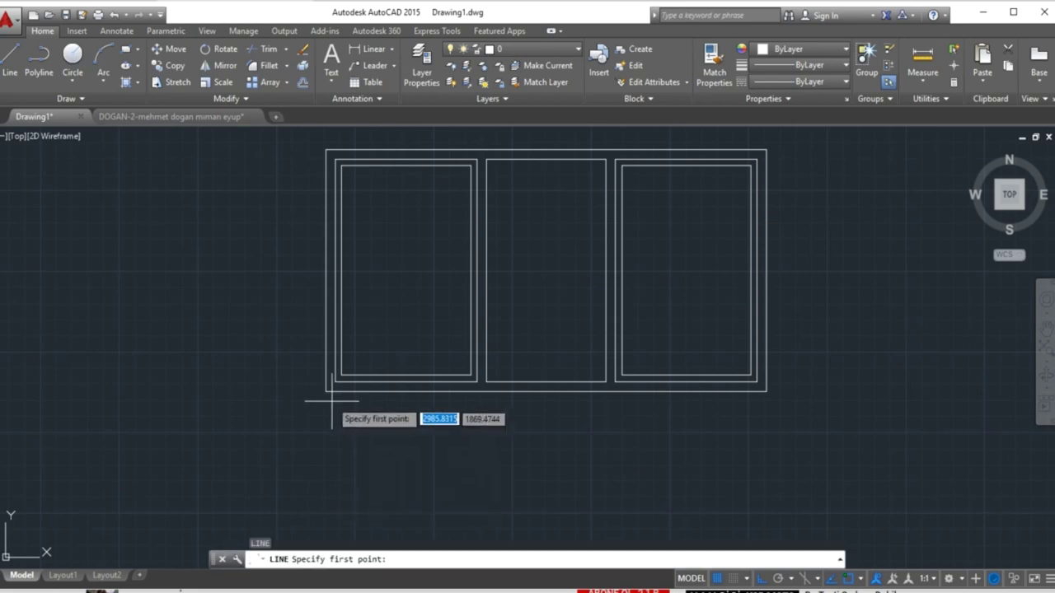
pyautogui.click(327, 391)
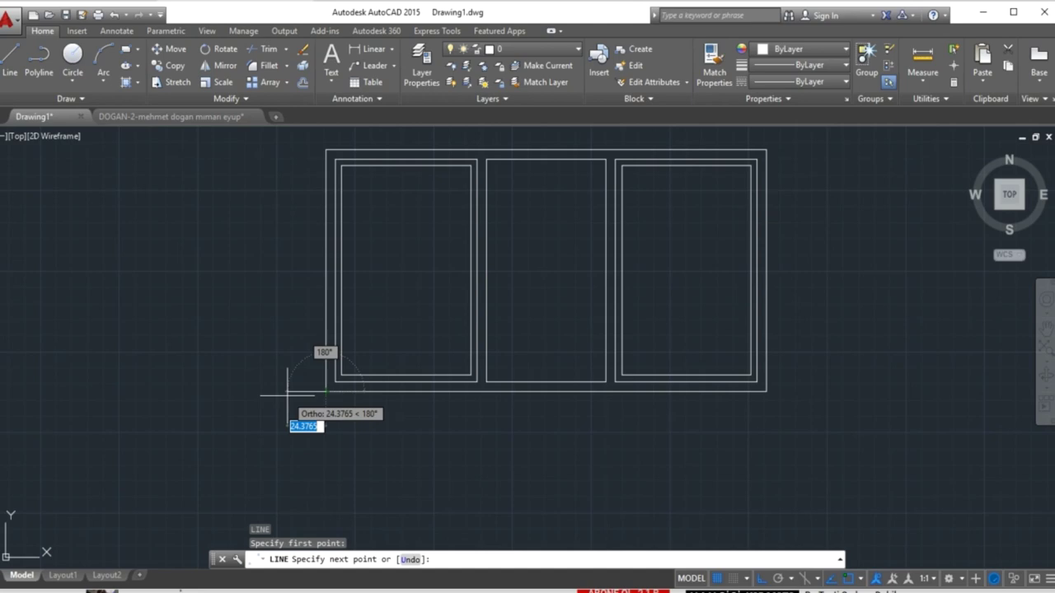
pyautogui.write('5')
pyautogui.press('Return')
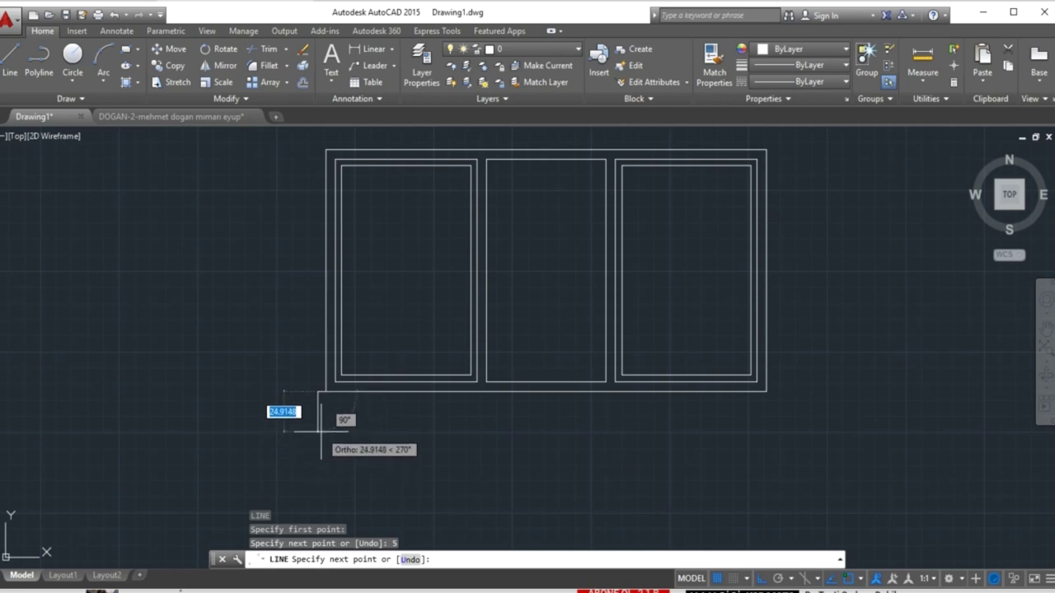
pyautogui.write('3')
pyautogui.press('Return')
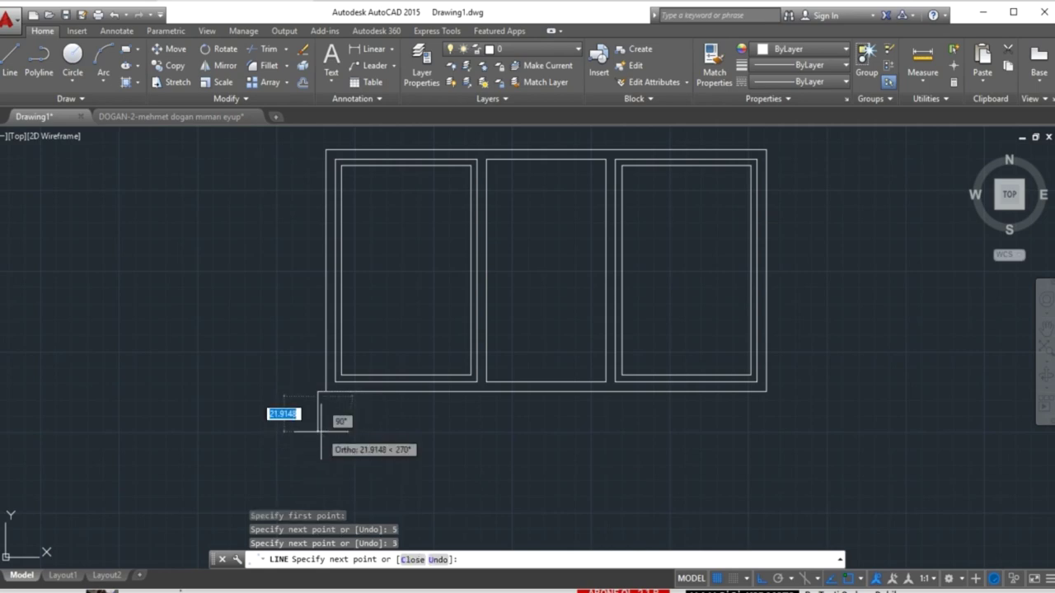
pyautogui.click(766, 396)
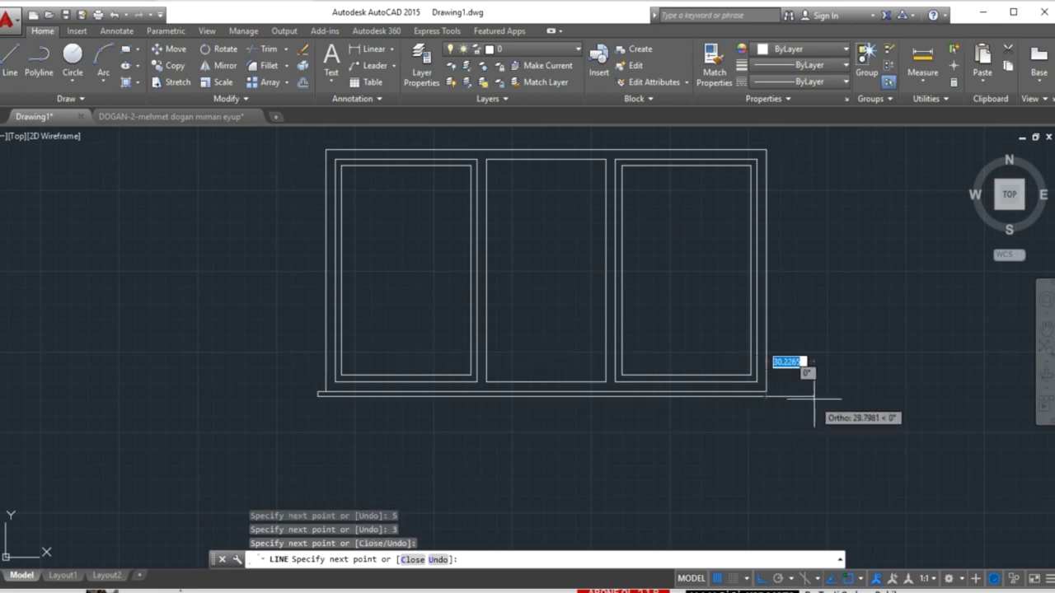
# - Complete the sill with a 5-unit right extension and short vertical end, then view the whole window
pyautogui.write('5')
pyautogui.press('Return')
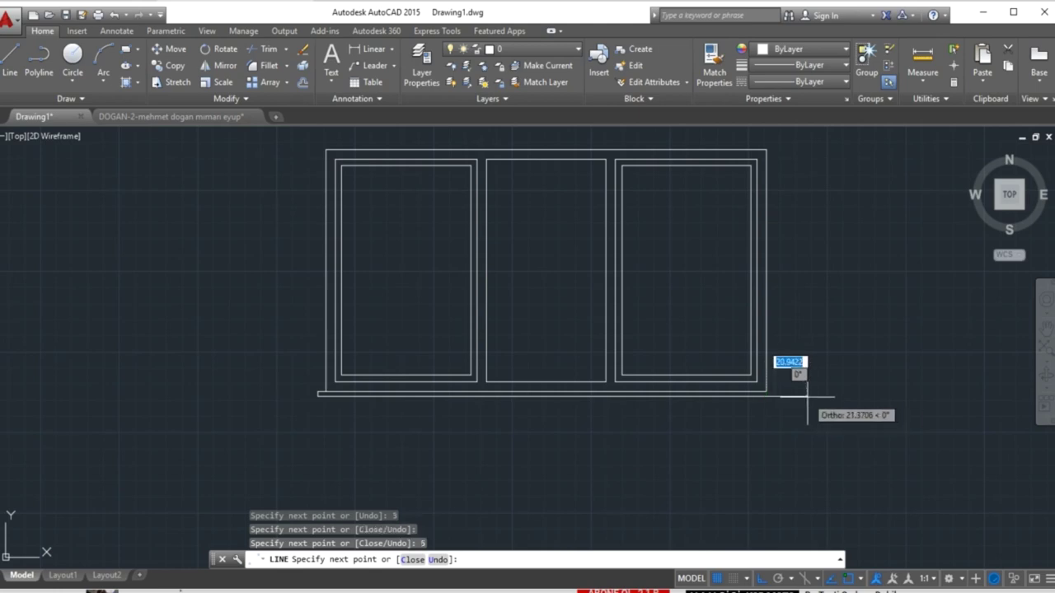
pyautogui.scroll(4, 779, 377)
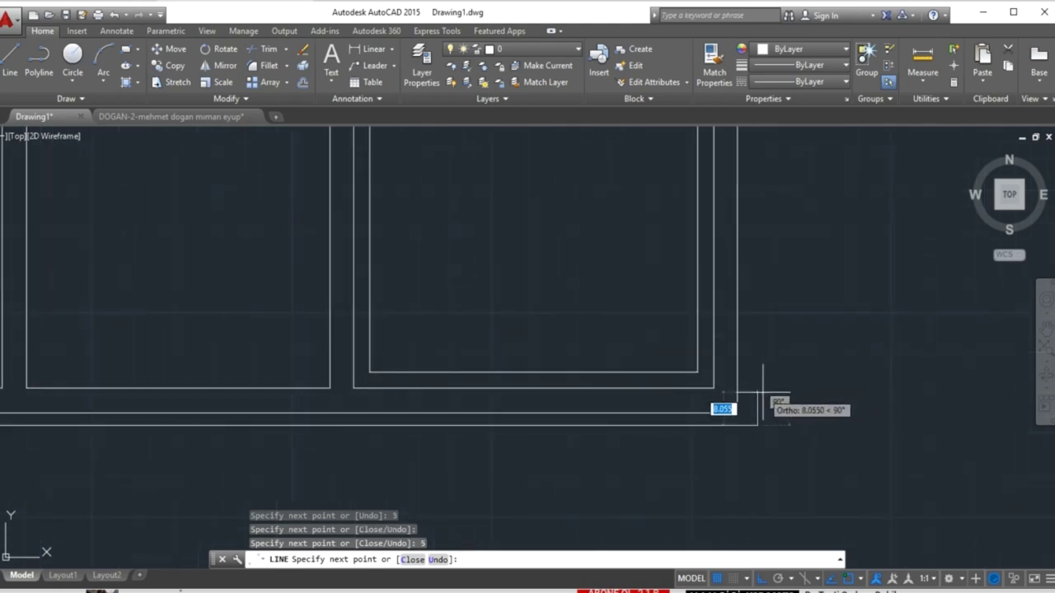
pyautogui.write('5')
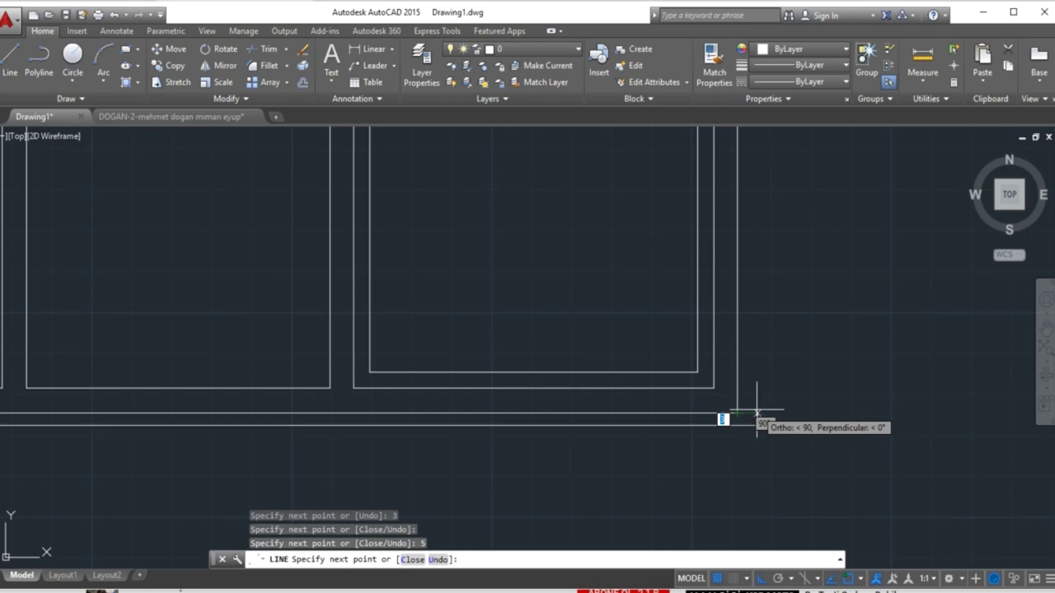
pyautogui.scroll(6, 757, 410)
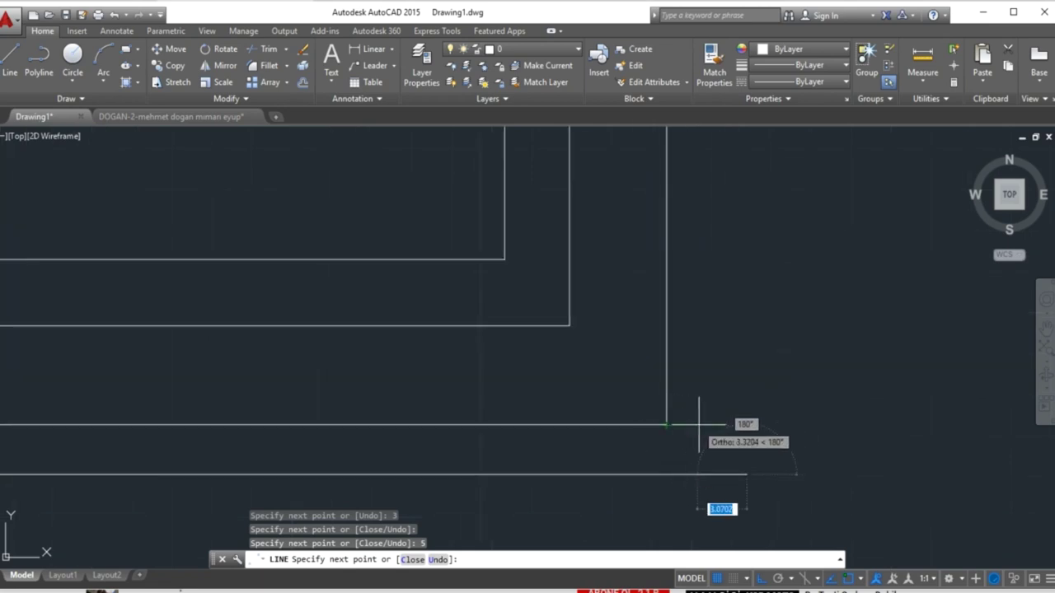
pyautogui.click(743, 424)
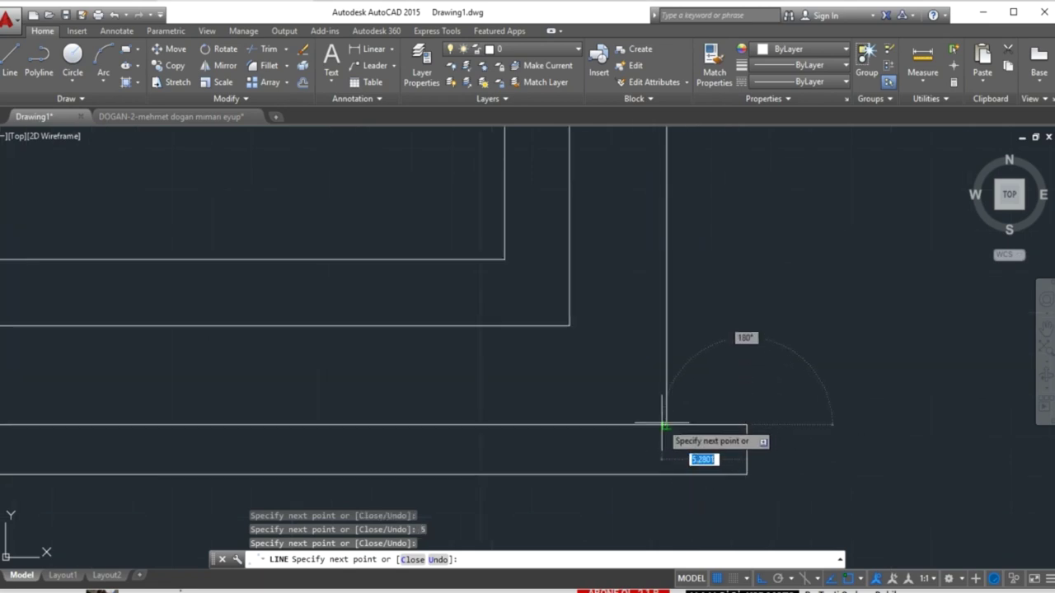
pyautogui.press('Return')
pyautogui.scroll(-4, 673, 436)
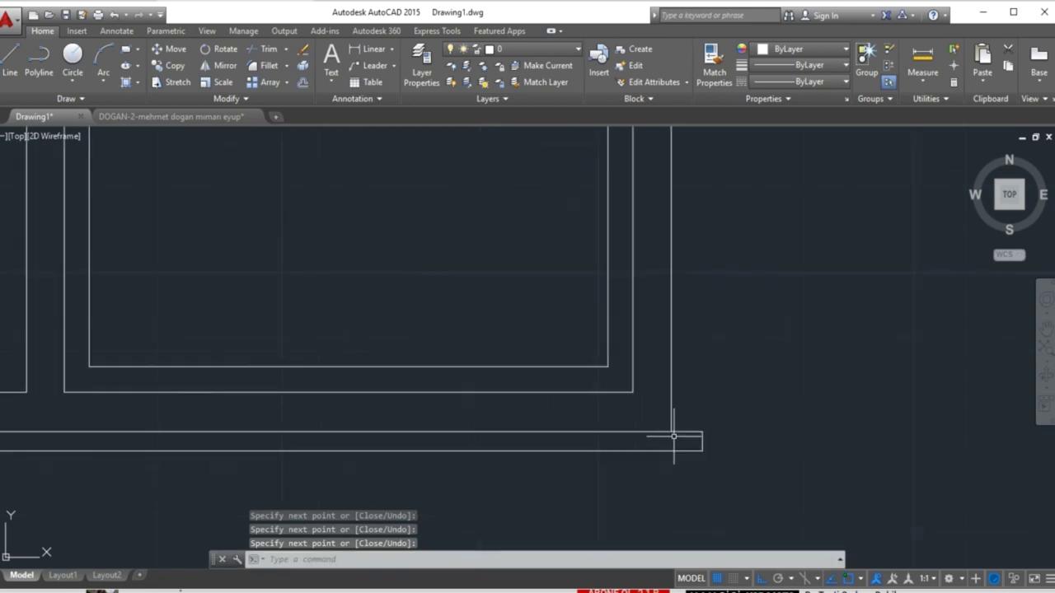
pyautogui.scroll(-5, 674, 436)
pyautogui.scroll(-2, 577, 445)
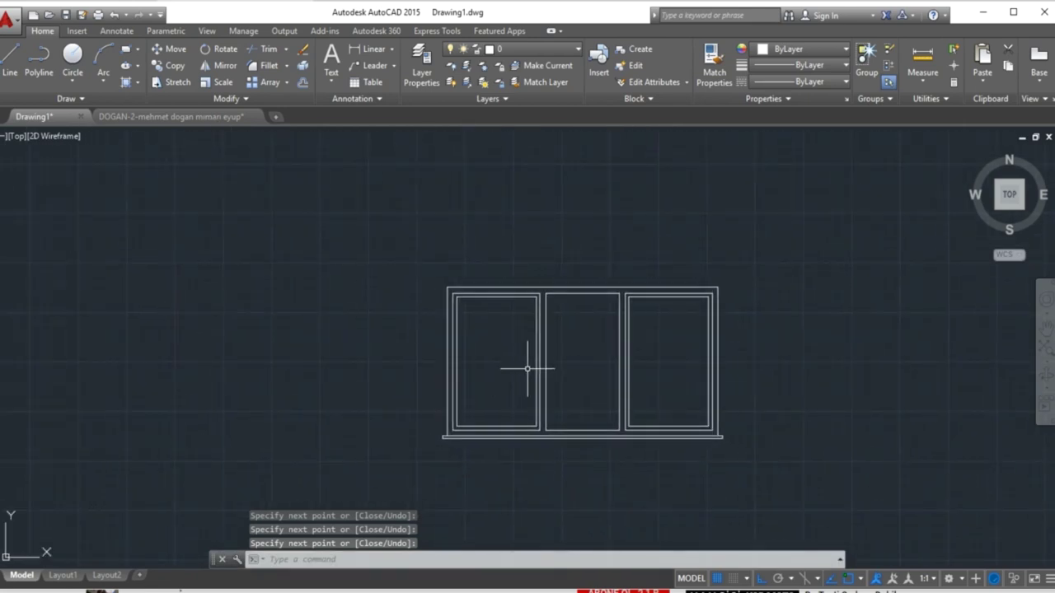
pyautogui.scroll(5, 528, 369)
pyautogui.scroll(-3, 614, 393)
pyautogui.moveTo(619, 400); pyautogui.dragTo(519, 353, button='middle')
pyautogui.write('L')
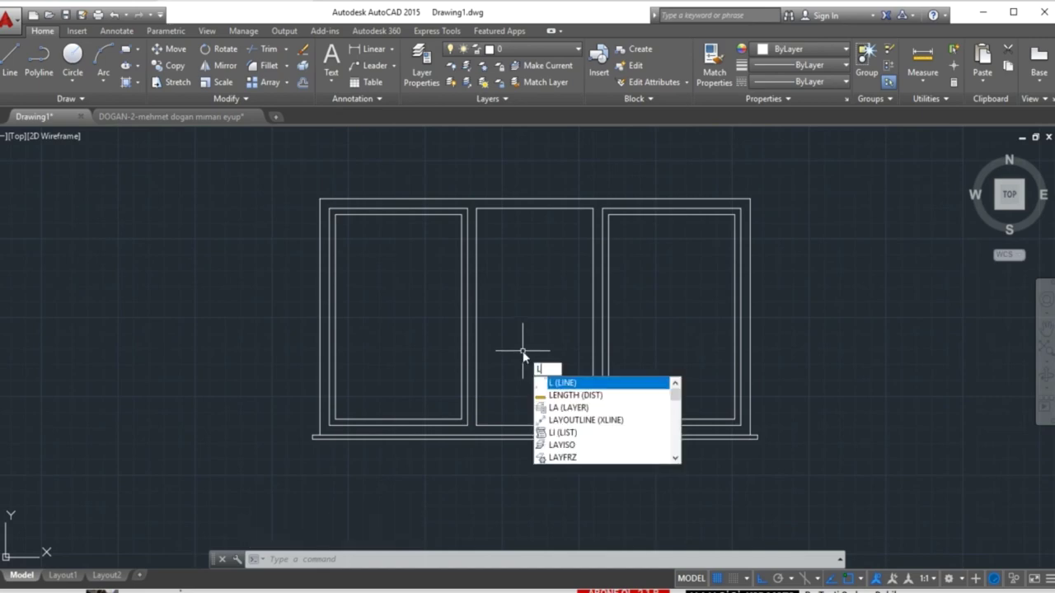
# - Draw diagonals from the left sash's right-edge midpoint to its top-left and bottom-left corners, then select them
pyautogui.press('Return')
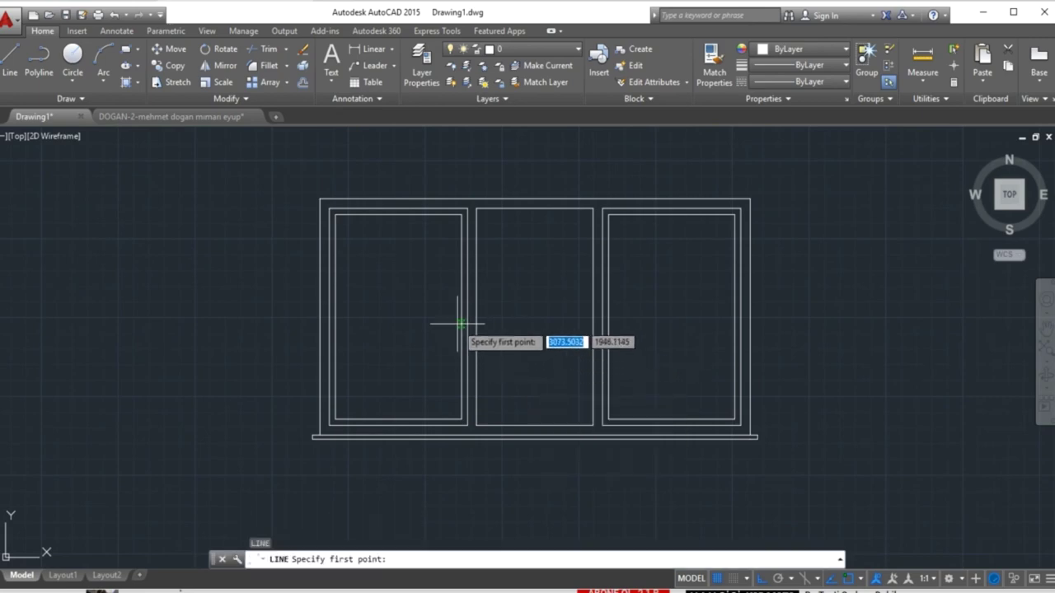
pyautogui.click(460, 316)
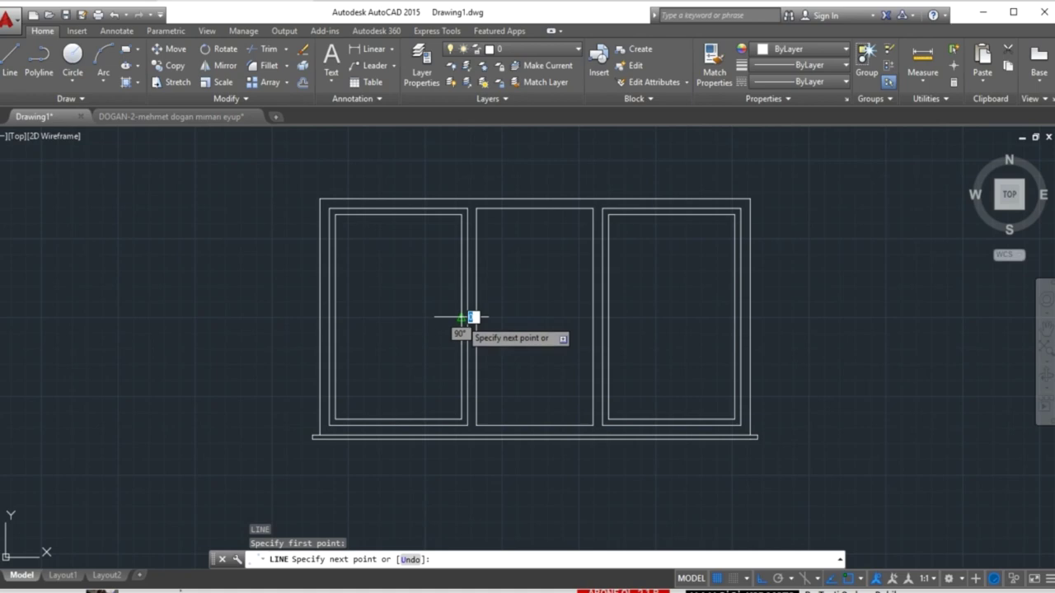
pyautogui.click(336, 215)
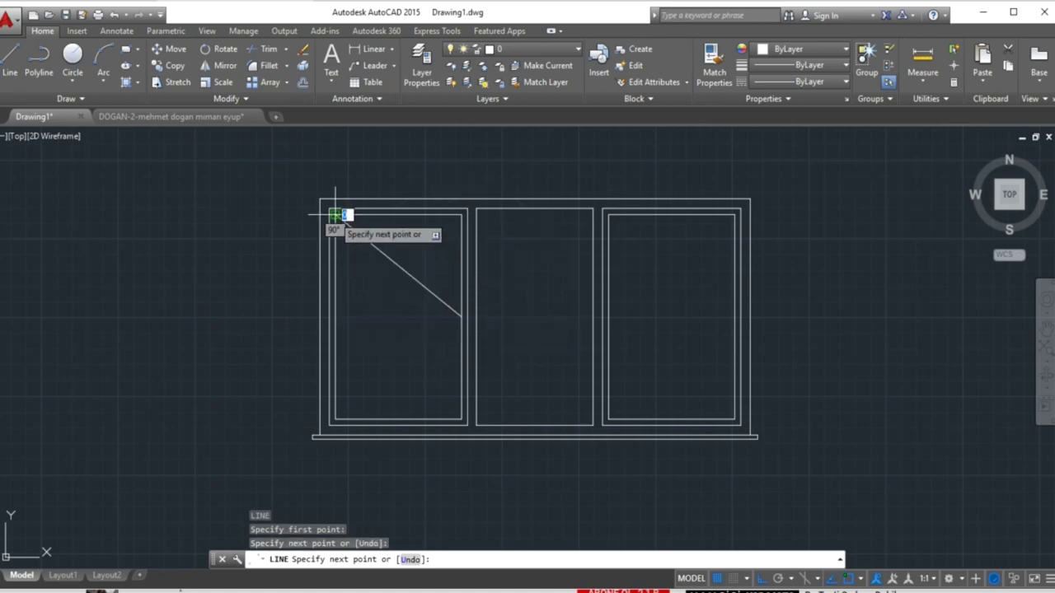
pyautogui.press('Return')
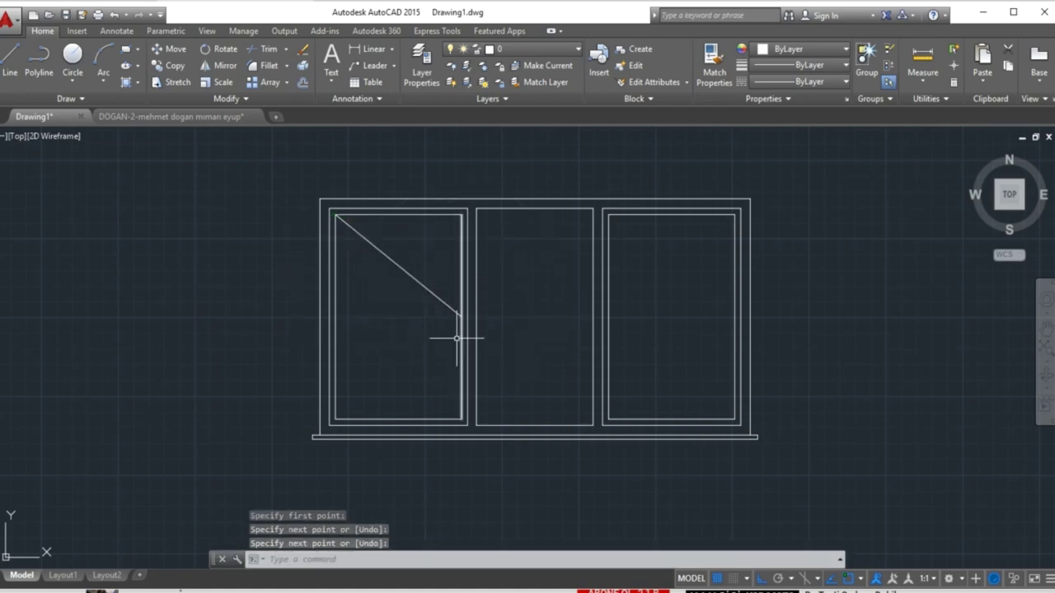
pyautogui.press('Return')
pyautogui.click(461, 316)
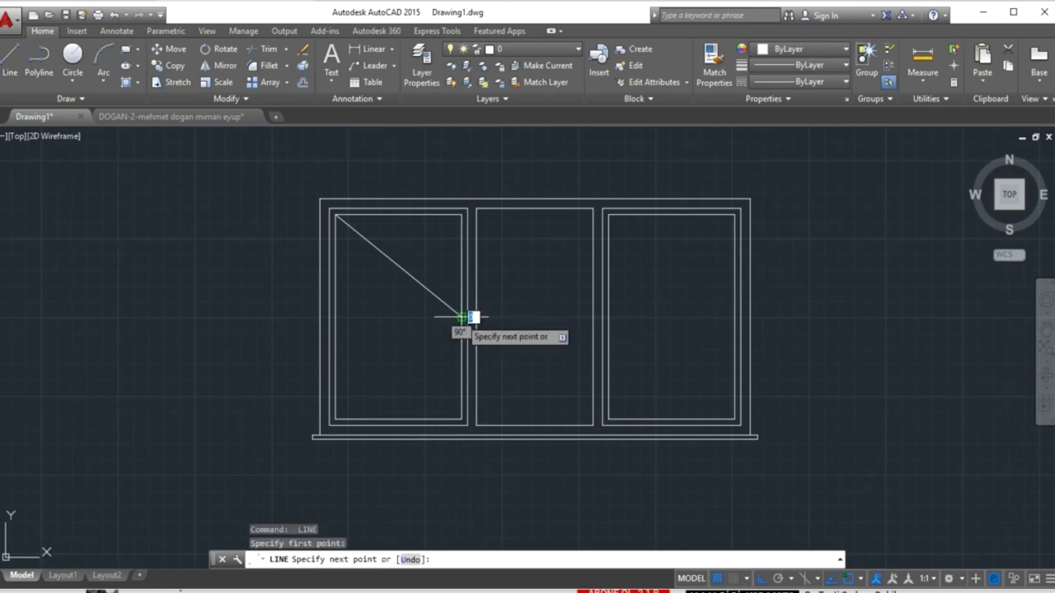
pyautogui.click(338, 418)
pyautogui.press('Return')
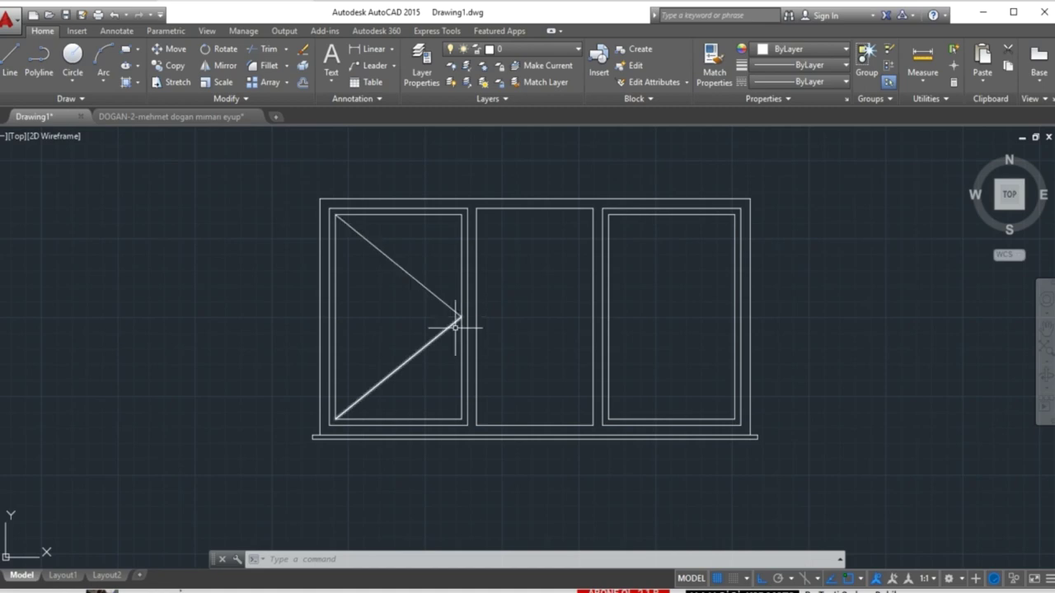
pyautogui.click(442, 256)
pyautogui.click(425, 356)
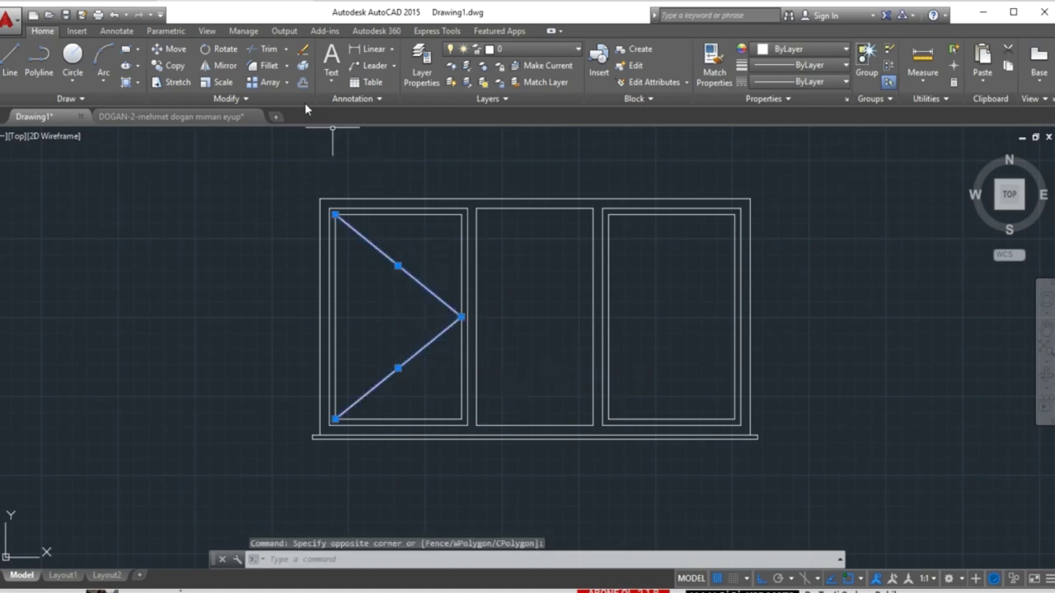
# - Mirror the diagonal opening lines about a vertical axis through the middle pane, keeping the originals
pyautogui.click(216, 66)
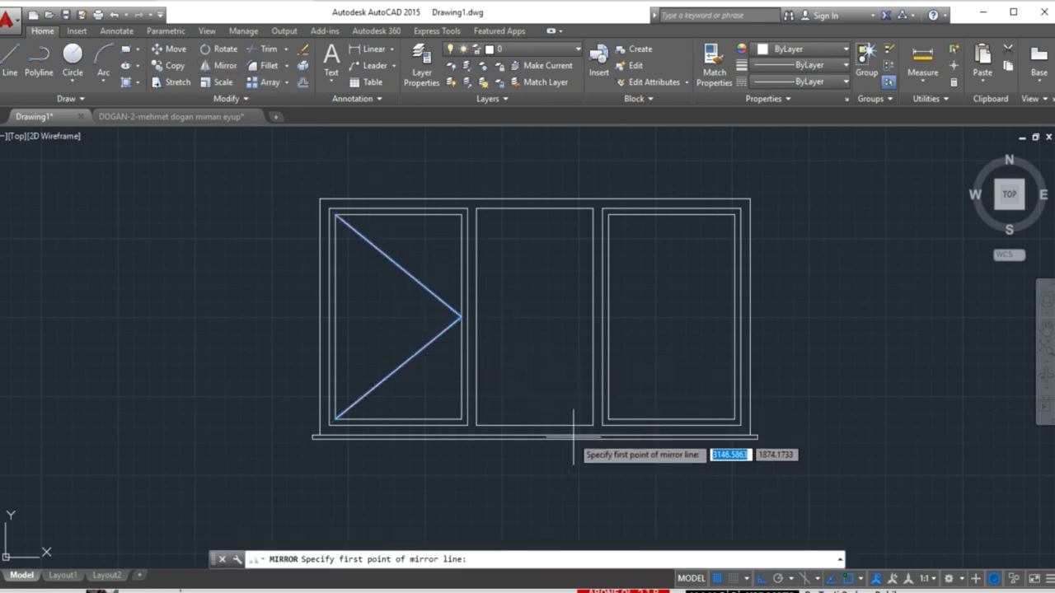
pyautogui.click(535, 441)
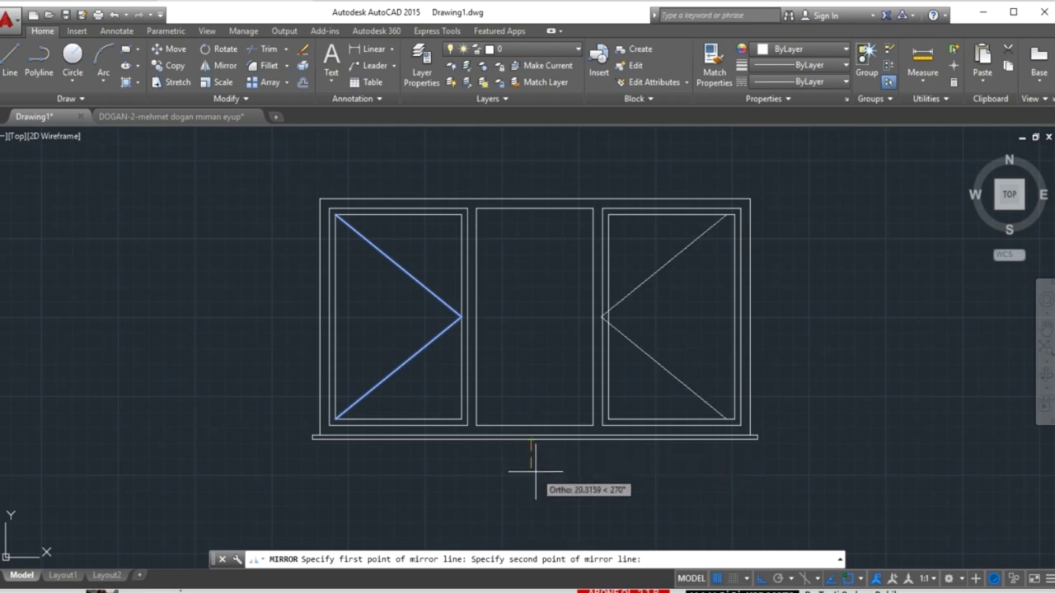
pyautogui.click(535, 470)
pyautogui.press('Return')
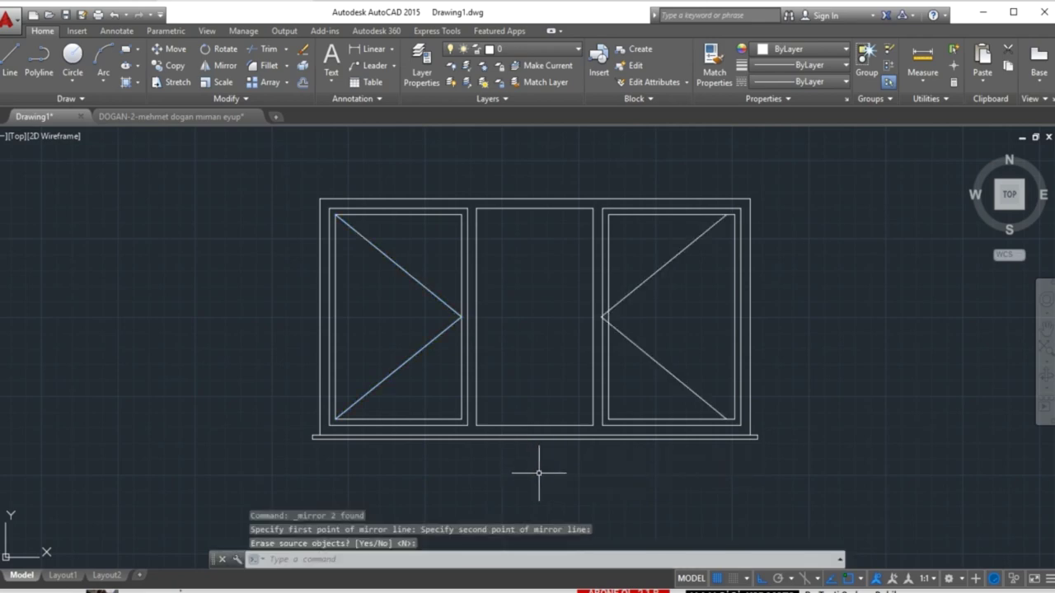
# - Move the mirrored diagonals so they fit the right sash's top-right corner
pyautogui.click(642, 251)
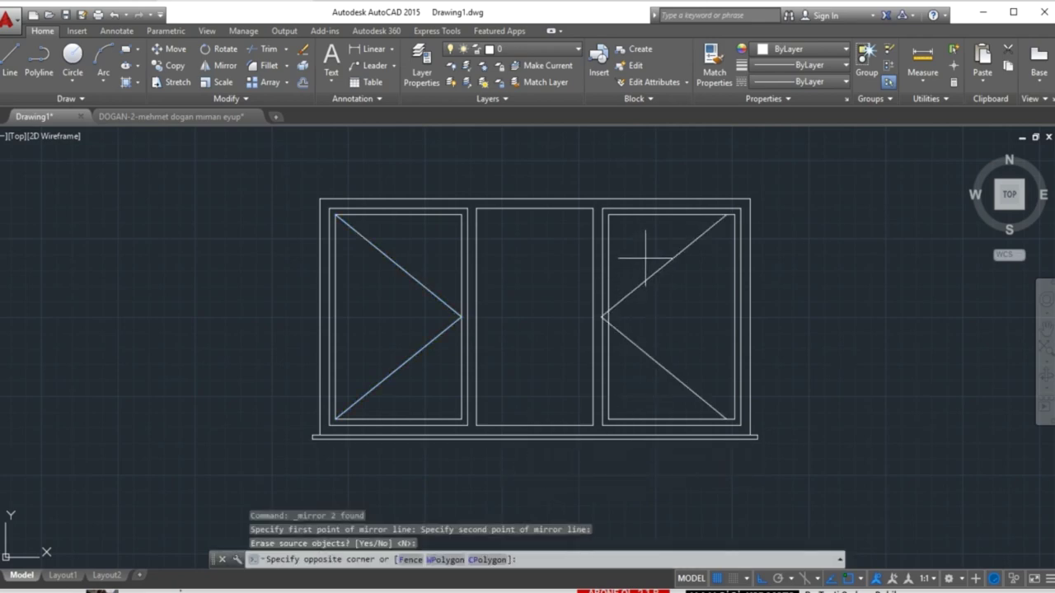
pyautogui.click(624, 365)
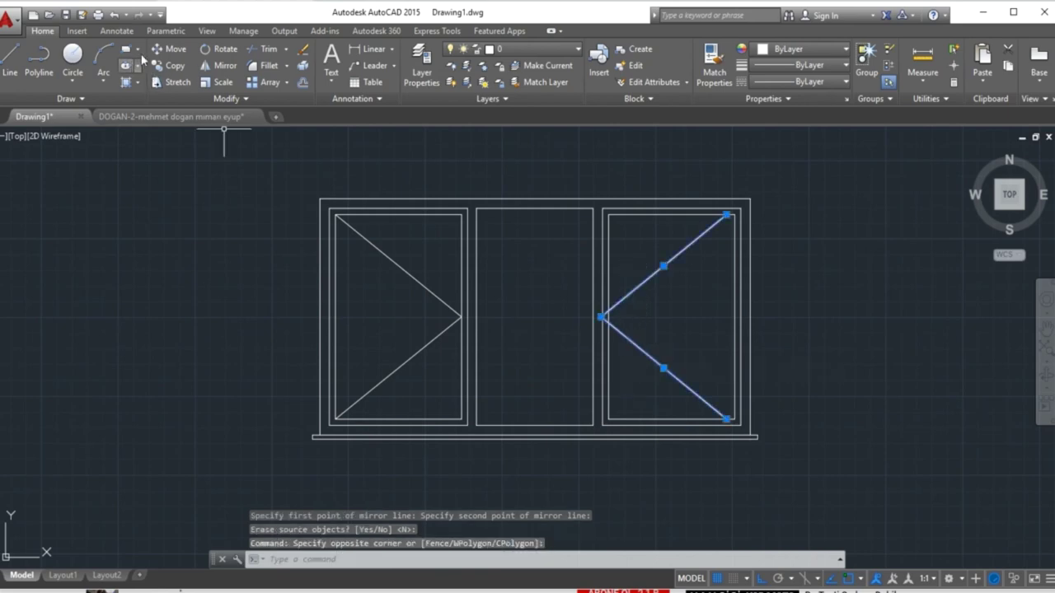
pyautogui.click(172, 54)
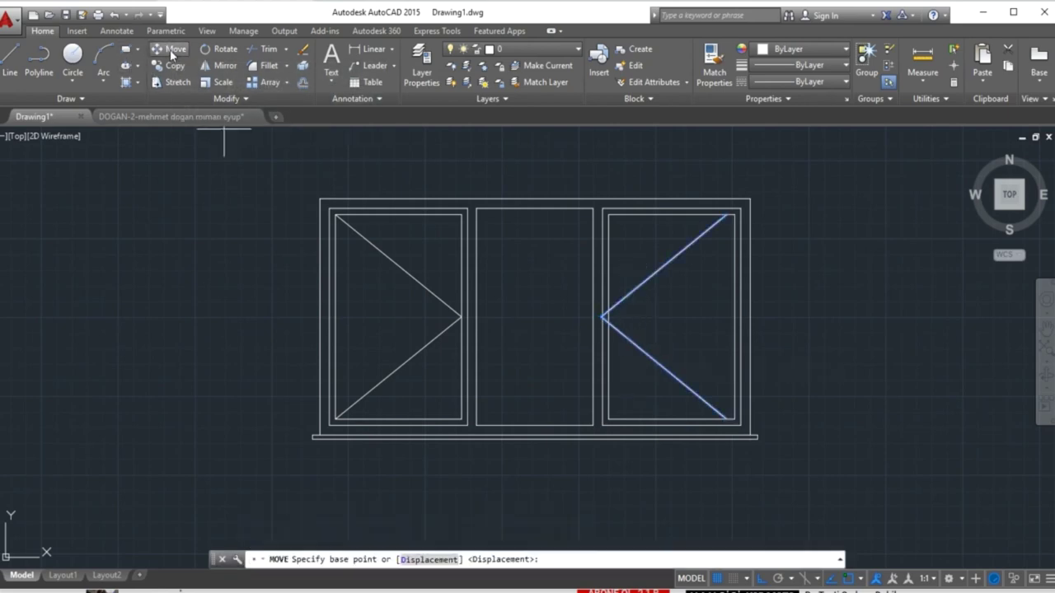
pyautogui.click(731, 217)
pyautogui.click(732, 216)
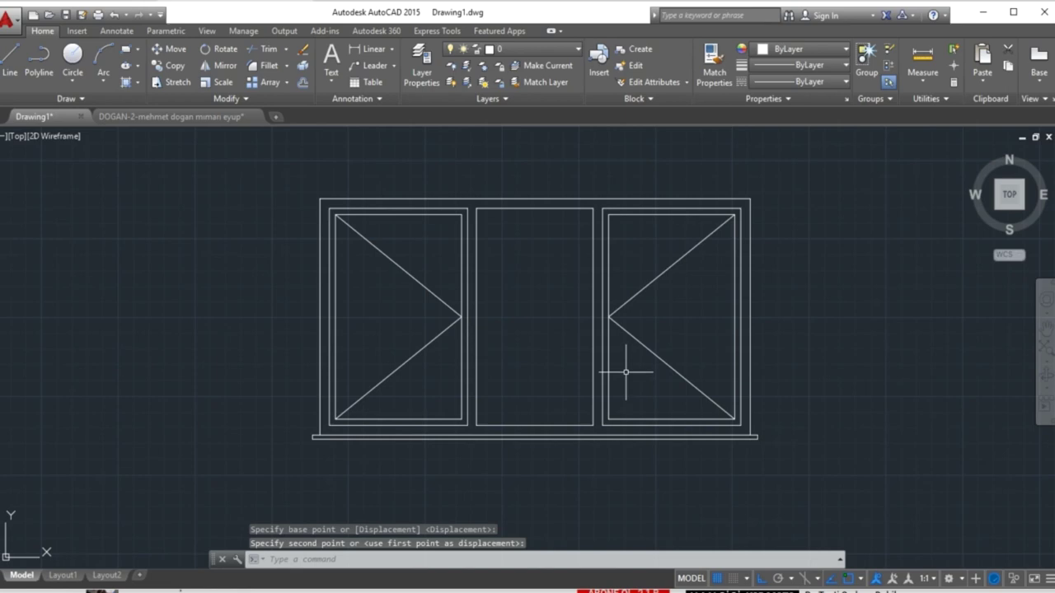
# - Zoom out to the whole window and start a linear dimension at its top-left corner
pyautogui.scroll(-2, 625, 373)
pyautogui.scroll(-1, 546, 332)
pyautogui.moveTo(546, 333); pyautogui.dragTo(499, 316, button='middle')
pyautogui.press('Escape')
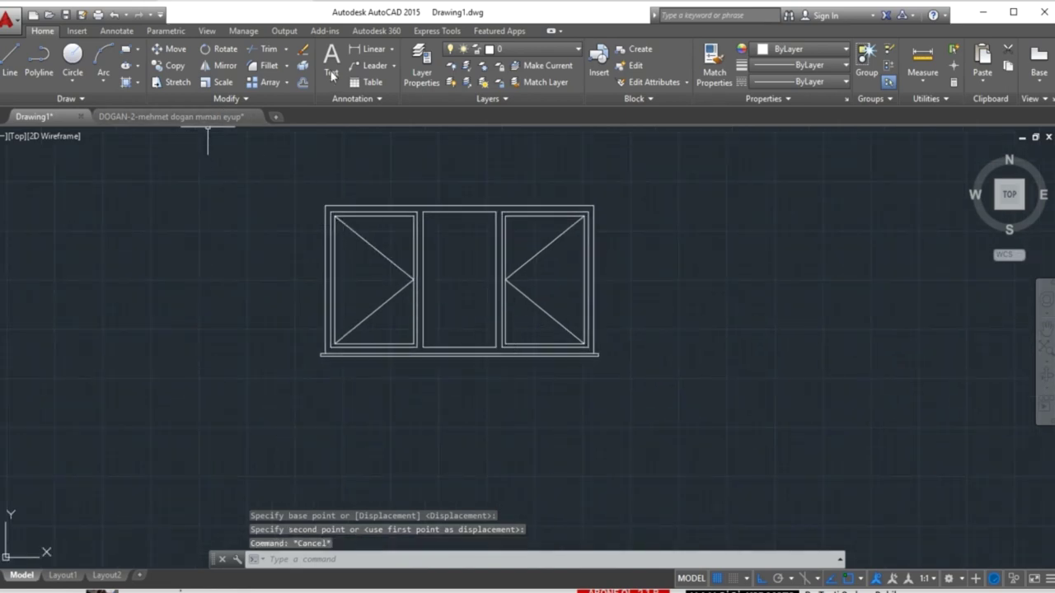
pyautogui.click(363, 51)
pyautogui.click(325, 206)
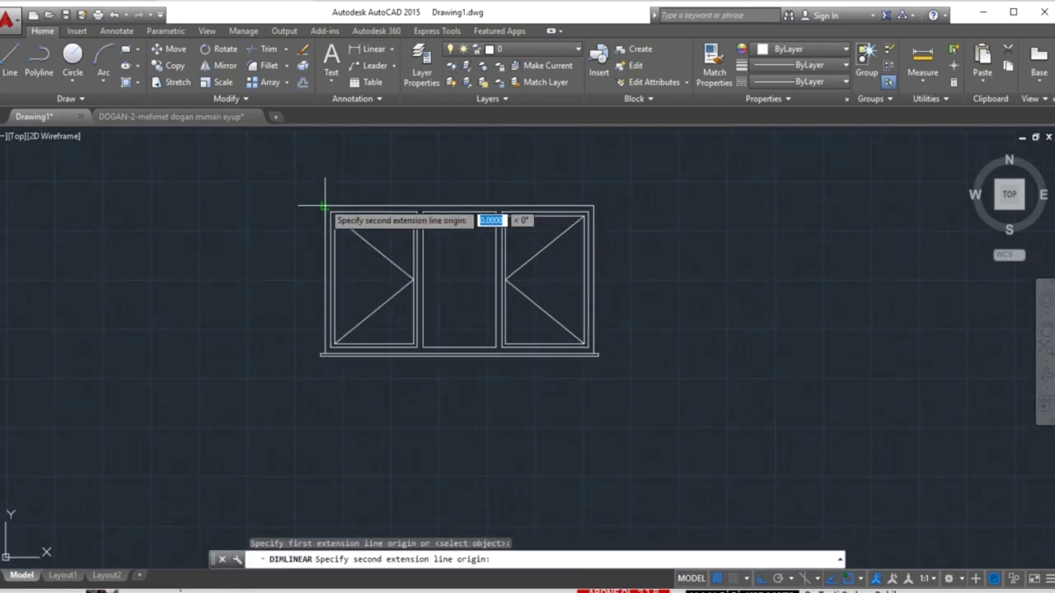
# - Dimension the window: 280 overall width above it and 150 height along its left side
pyautogui.click(592, 206)
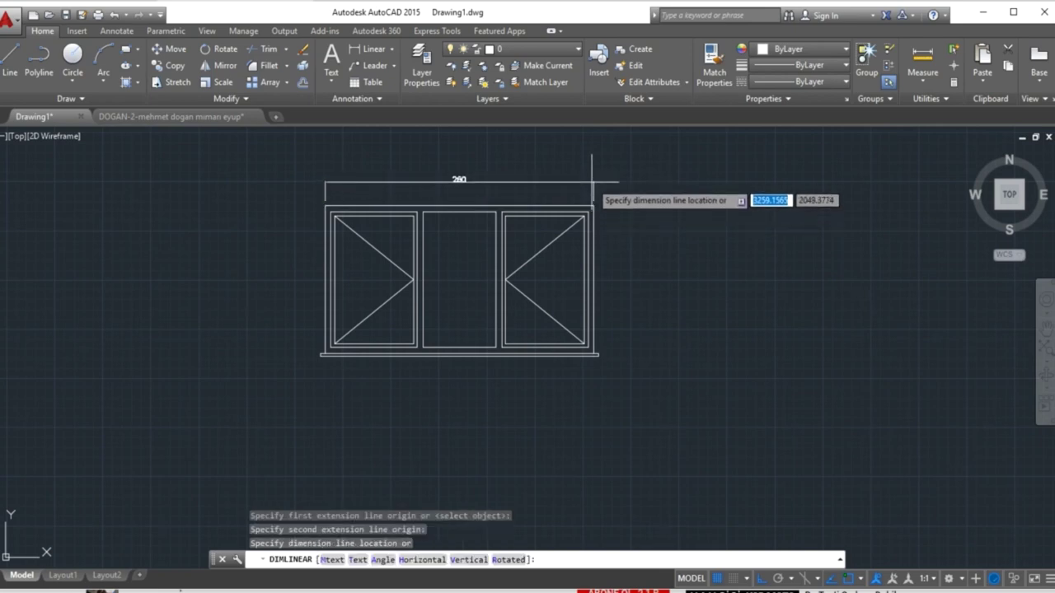
pyautogui.click(592, 183)
pyautogui.press('Return')
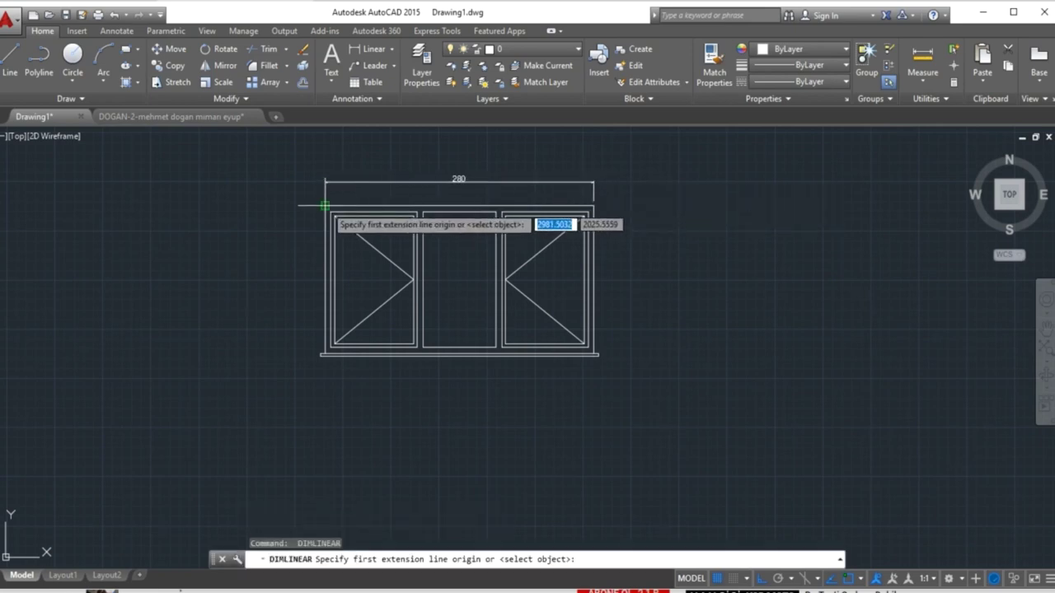
pyautogui.click(324, 206)
pyautogui.click(325, 354)
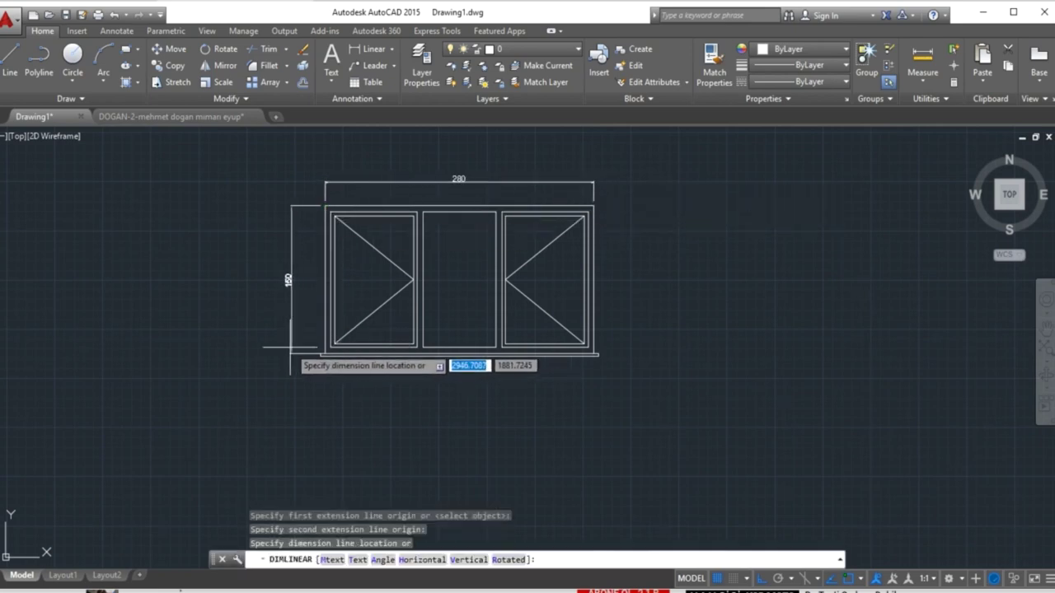
pyautogui.click(290, 280)
pyautogui.moveTo(426, 368); pyautogui.dragTo(450, 328, button='middle')
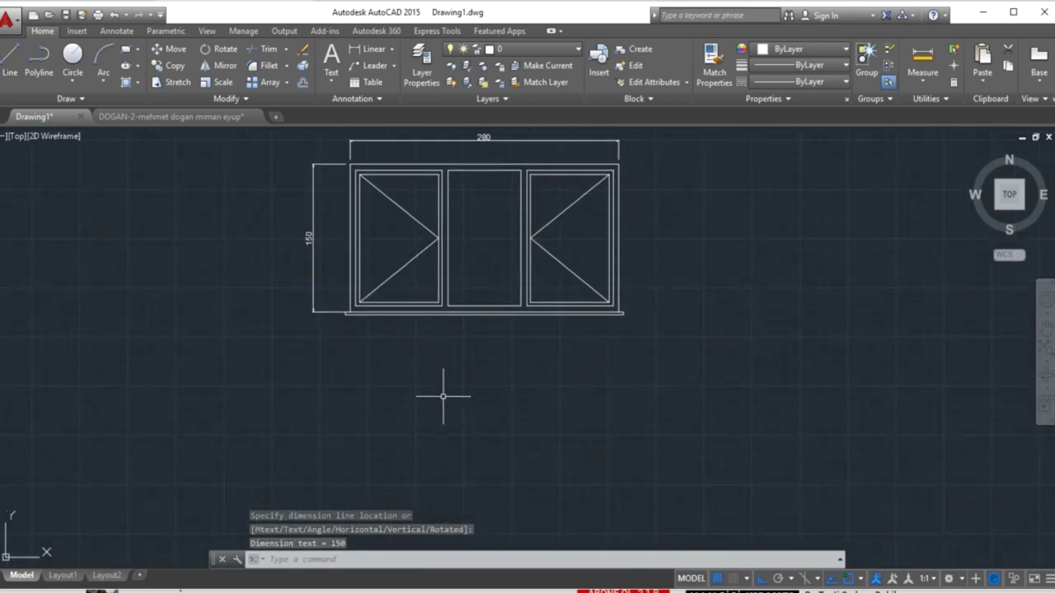
pyautogui.moveTo(452, 372); pyautogui.dragTo(417, 405, button='middle')
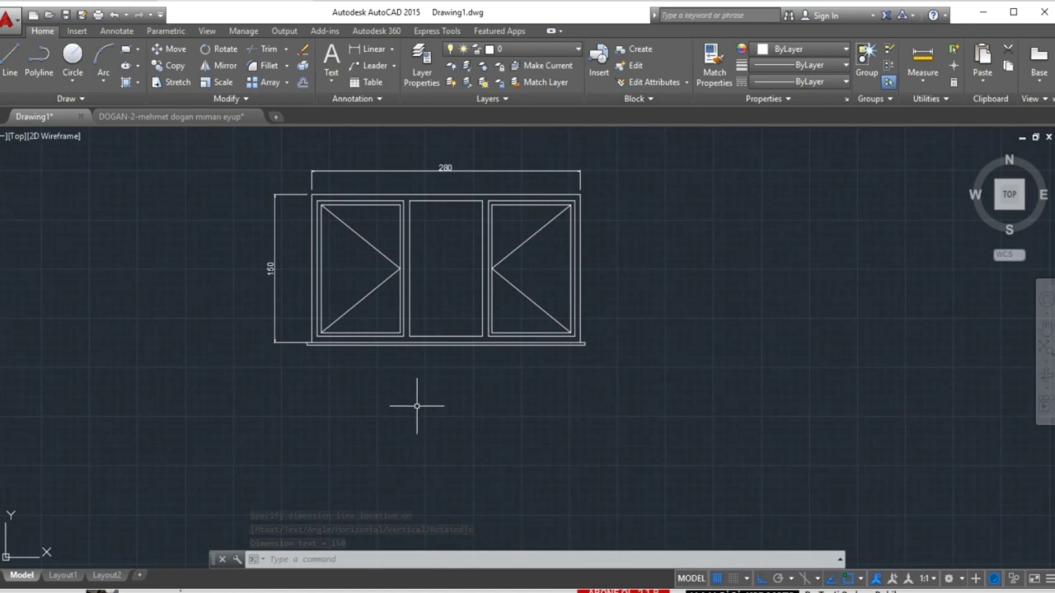
# - Draw a long horizontal line below the window elevation
pyautogui.write('L')
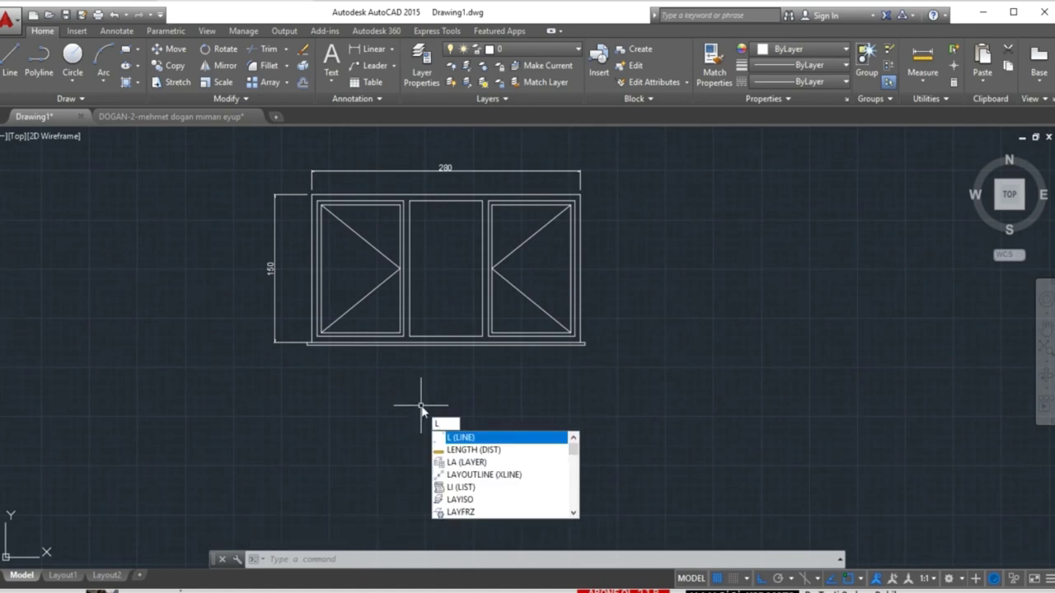
pyautogui.press('Return')
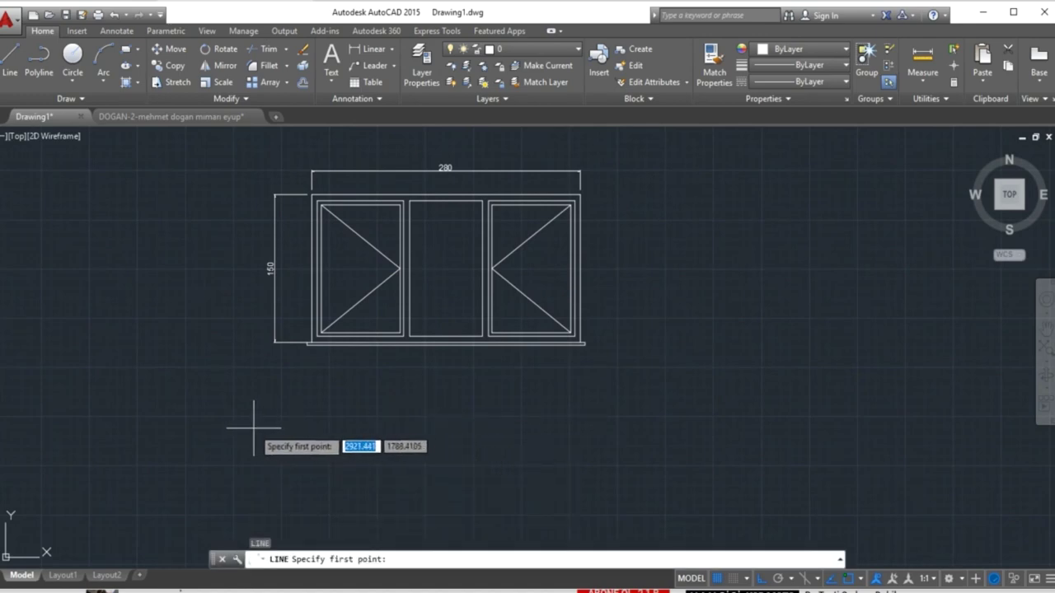
pyautogui.click(253, 428)
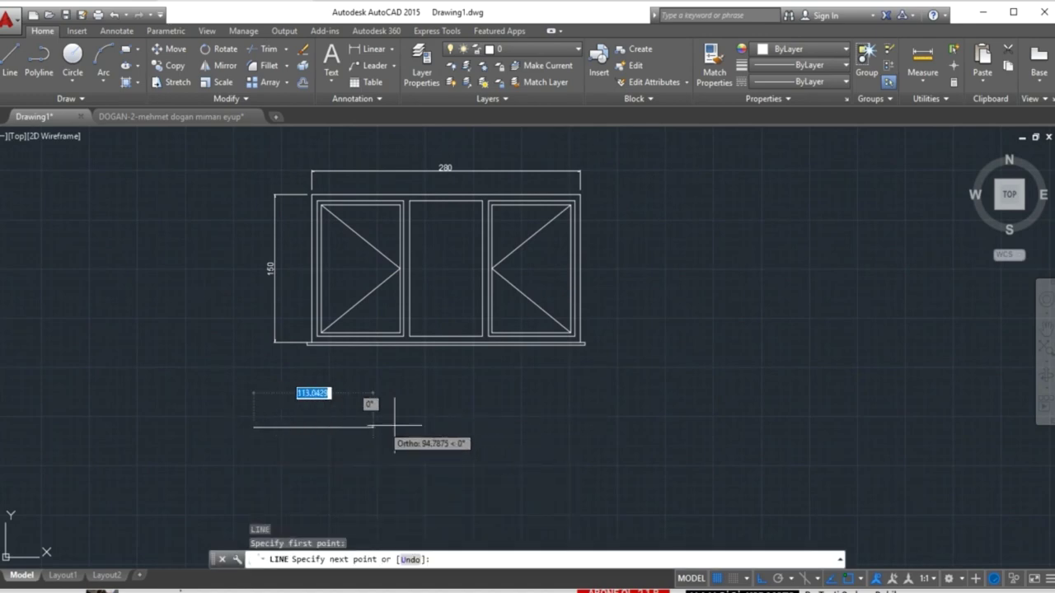
pyautogui.click(649, 422)
pyautogui.press('Return')
pyautogui.write('O')
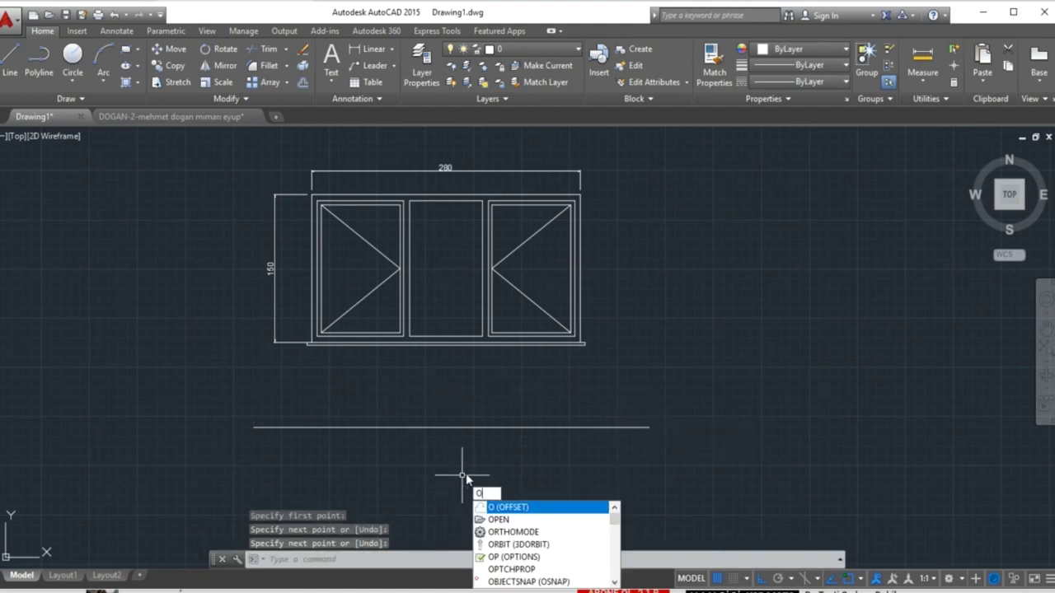
# - Offset the horizontal line 25 units downward
pyautogui.press('Return')
pyautogui.click(476, 453)
pyautogui.write('25')
pyautogui.press('Return')
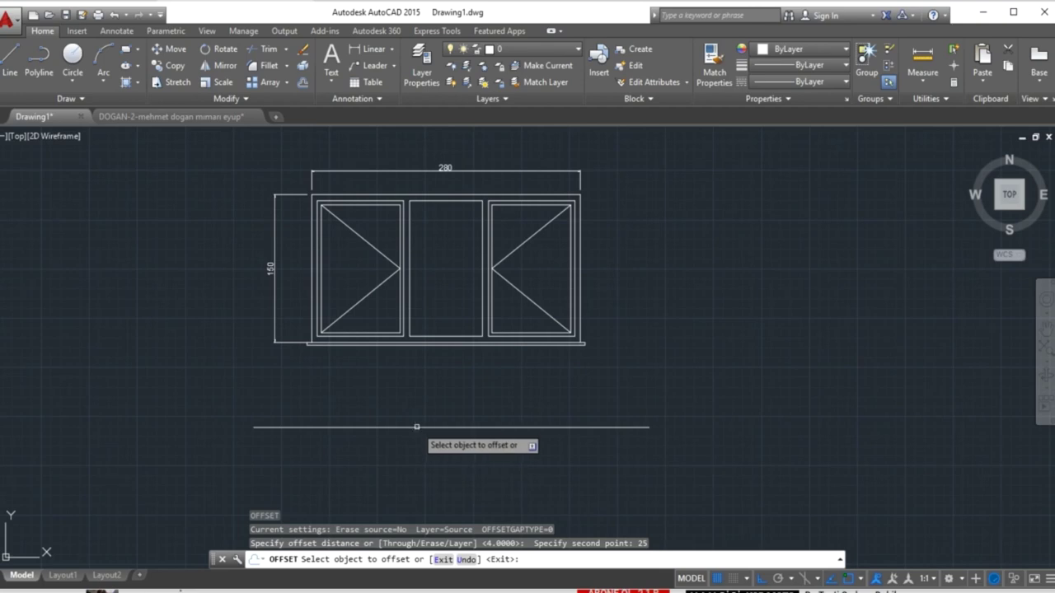
pyautogui.click(412, 427)
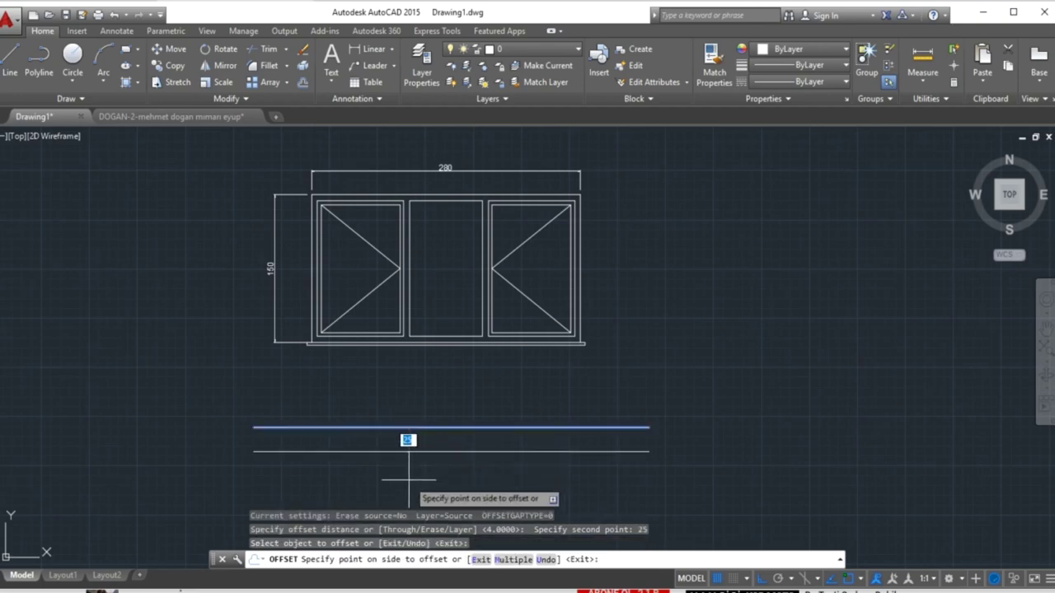
pyautogui.click(404, 462)
pyautogui.press('Escape')
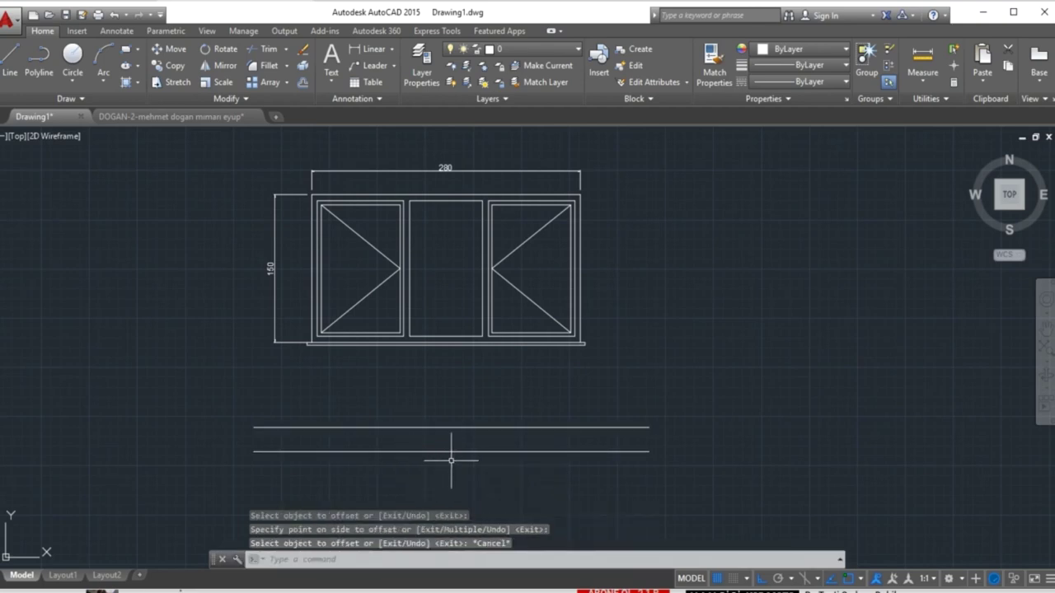
pyautogui.moveTo(451, 461); pyautogui.dragTo(434, 411, button='middle')
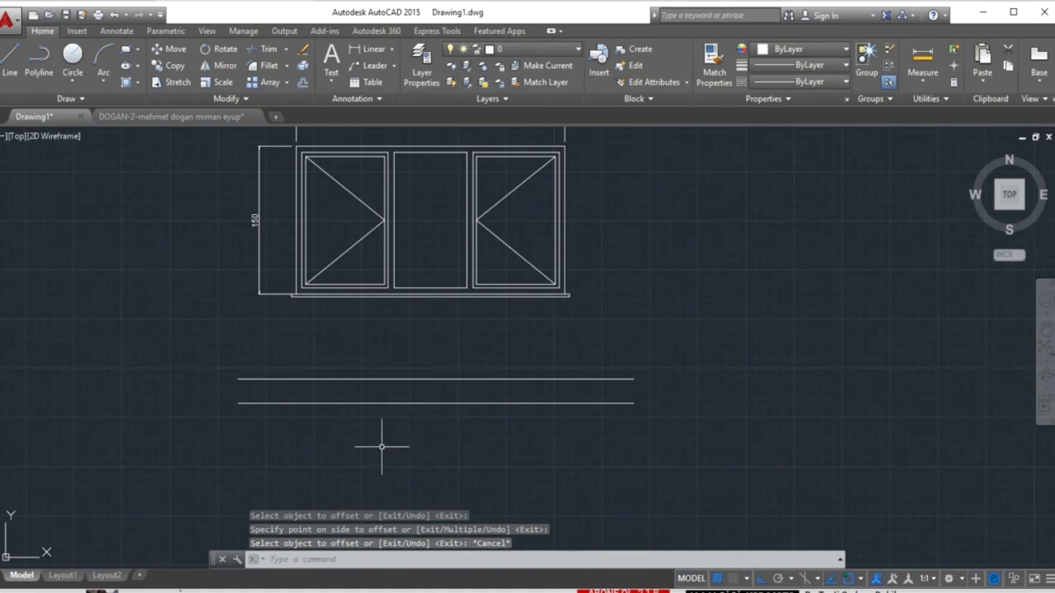
pyautogui.write('O')
# - Offset the upper horizontal line 3 units upward
pyautogui.press('Return')
pyautogui.click(376, 440)
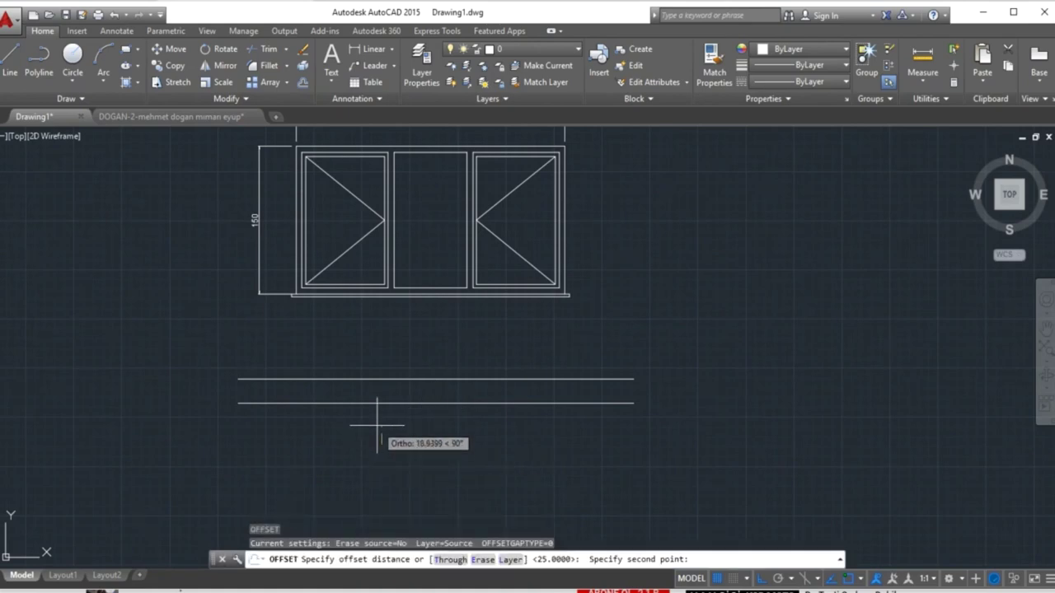
pyautogui.write('3')
pyautogui.press('Return')
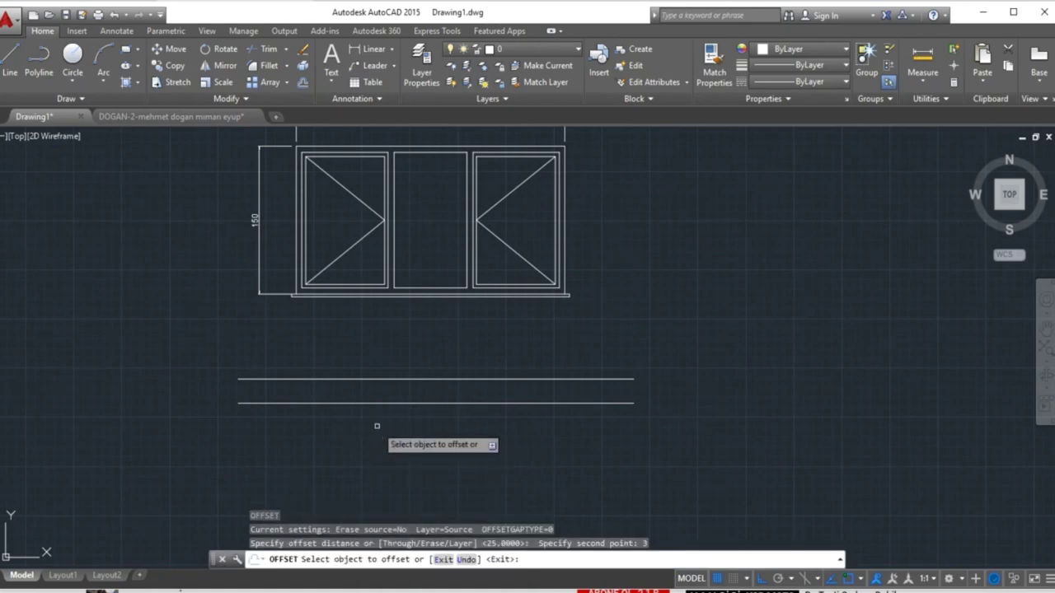
pyautogui.click(370, 379)
pyautogui.click(364, 361)
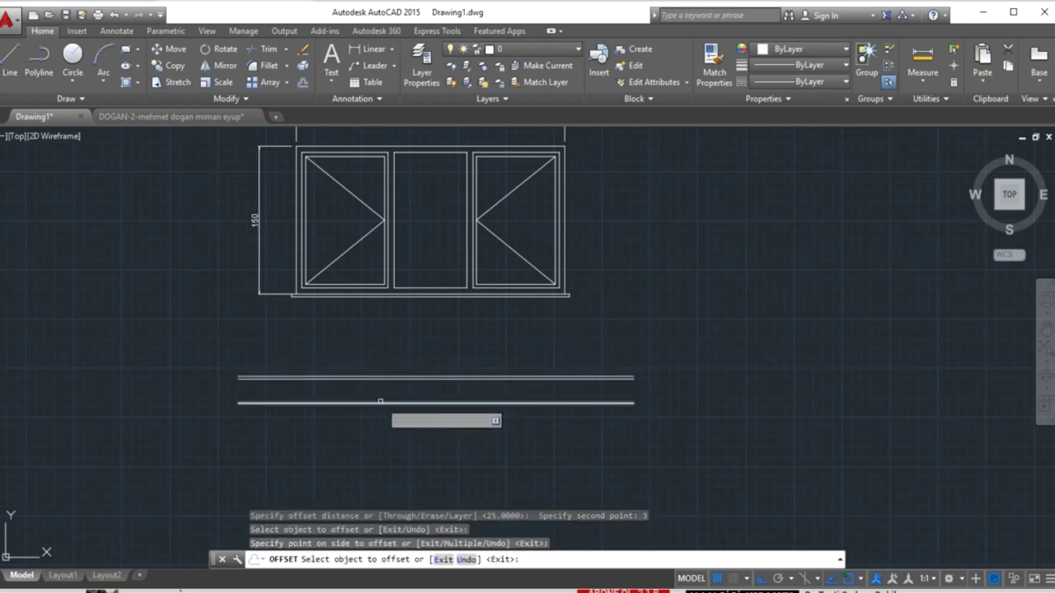
pyautogui.press('Escape')
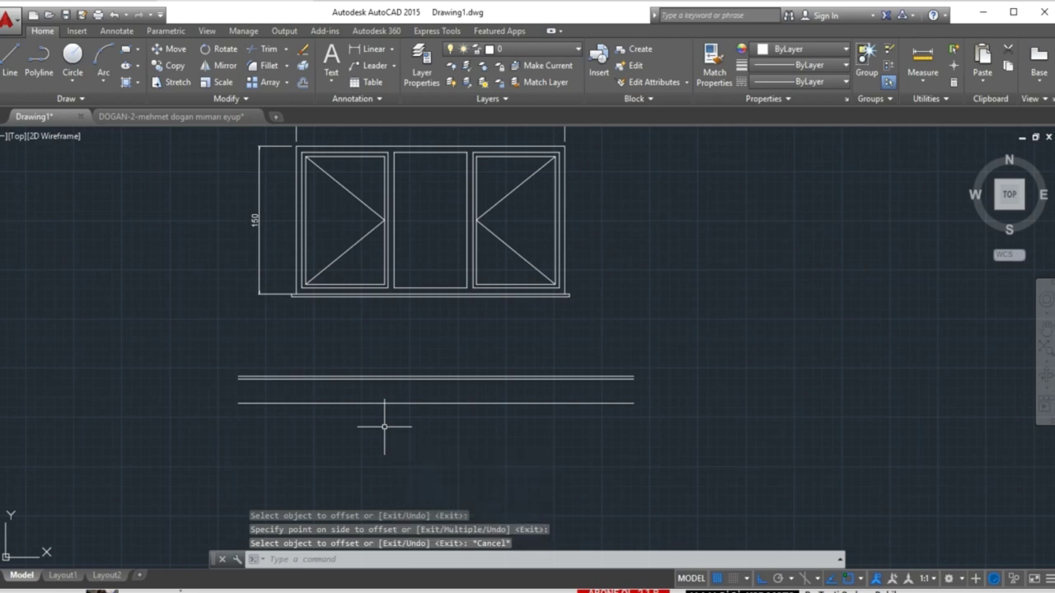
# - Offset the lower horizontal line 2 units downward
pyautogui.press('Return')
pyautogui.click(383, 424)
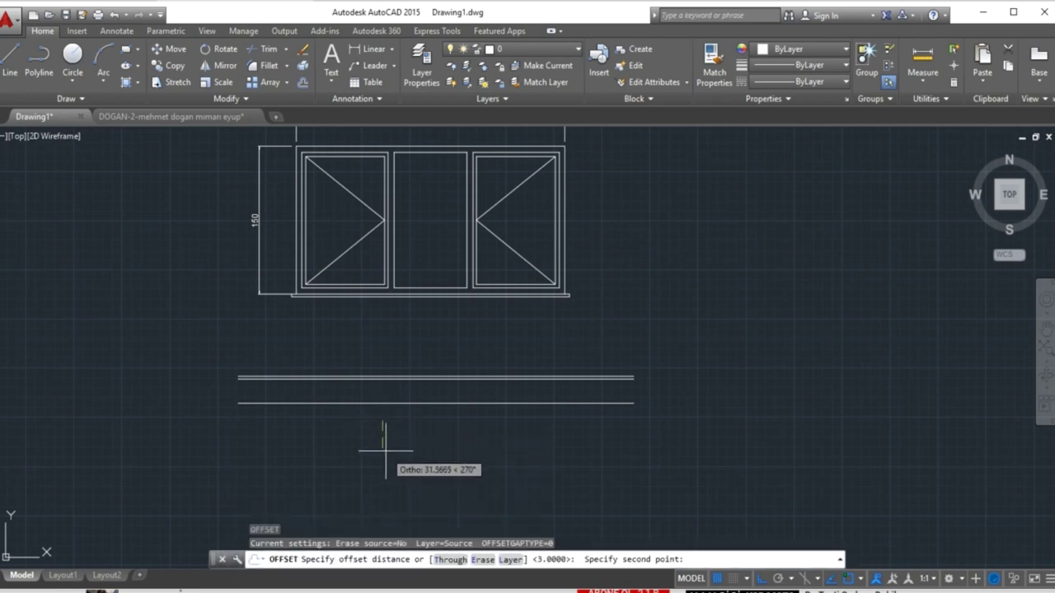
pyautogui.write('2')
pyautogui.press('Return')
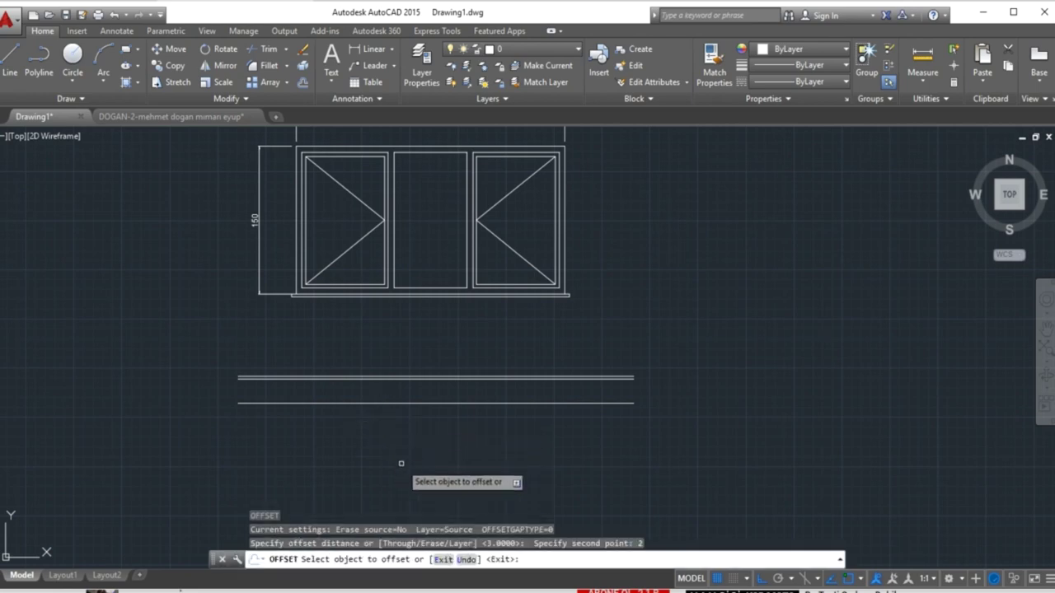
pyautogui.click(357, 402)
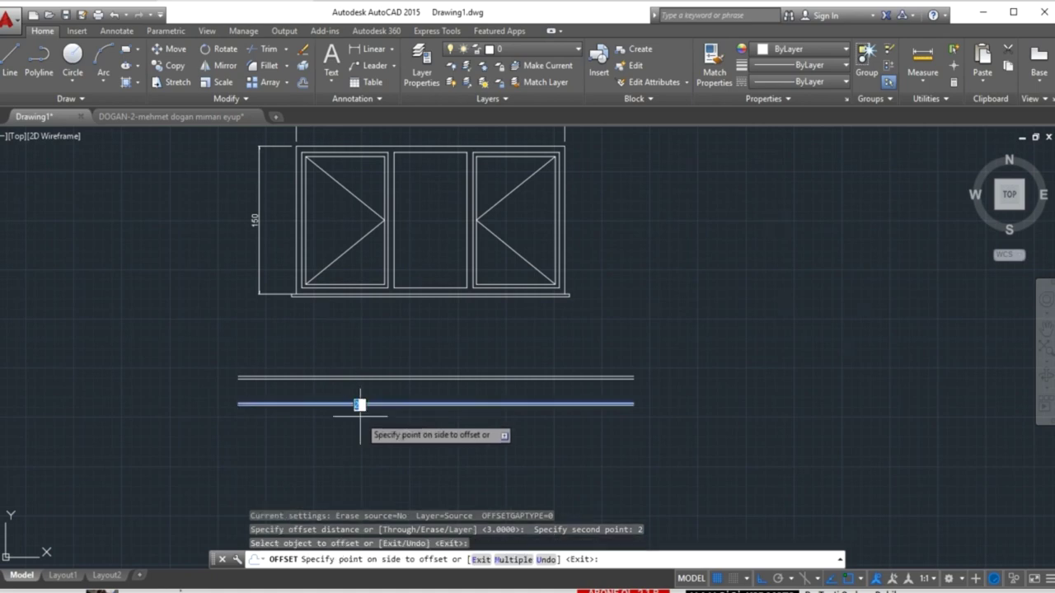
pyautogui.click(360, 411)
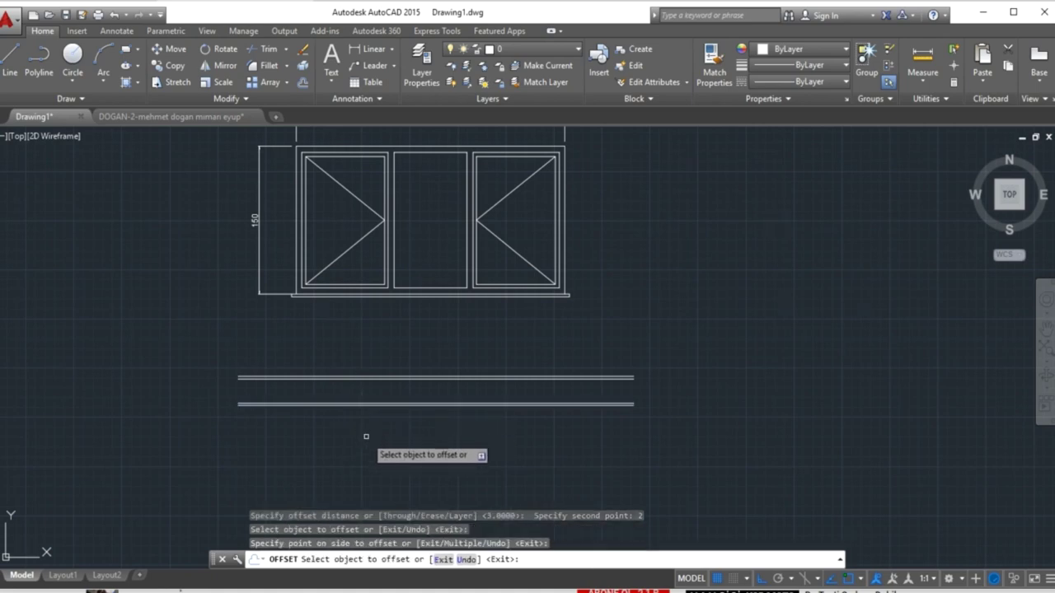
pyautogui.press('Escape')
pyautogui.scroll(2, 308, 320)
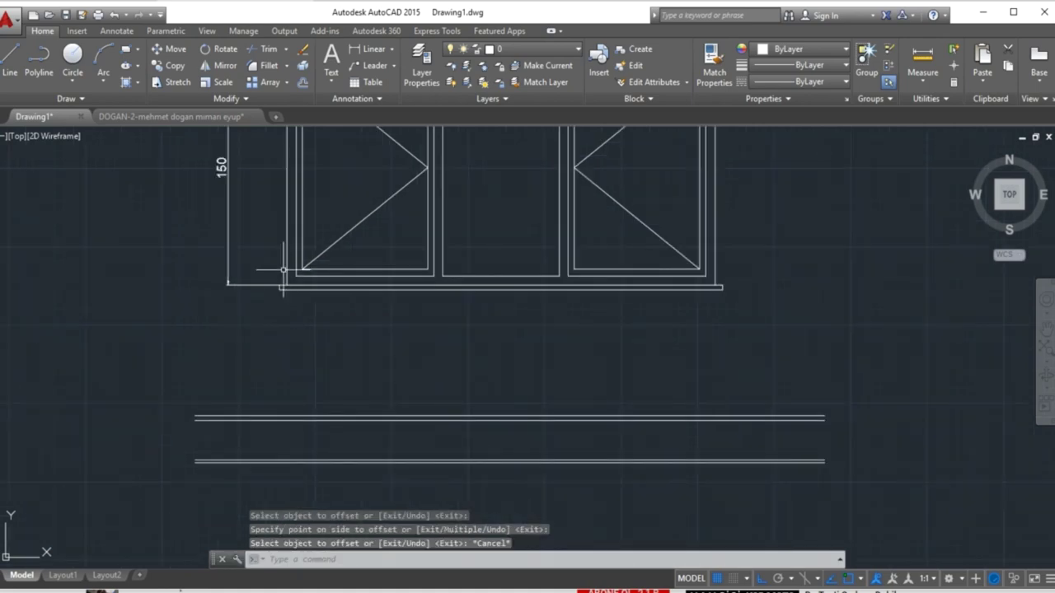
# - Project vertical lines from the window's lower-left and lower-right corners down past the plan lines
pyautogui.write('l')
pyautogui.press('Return')
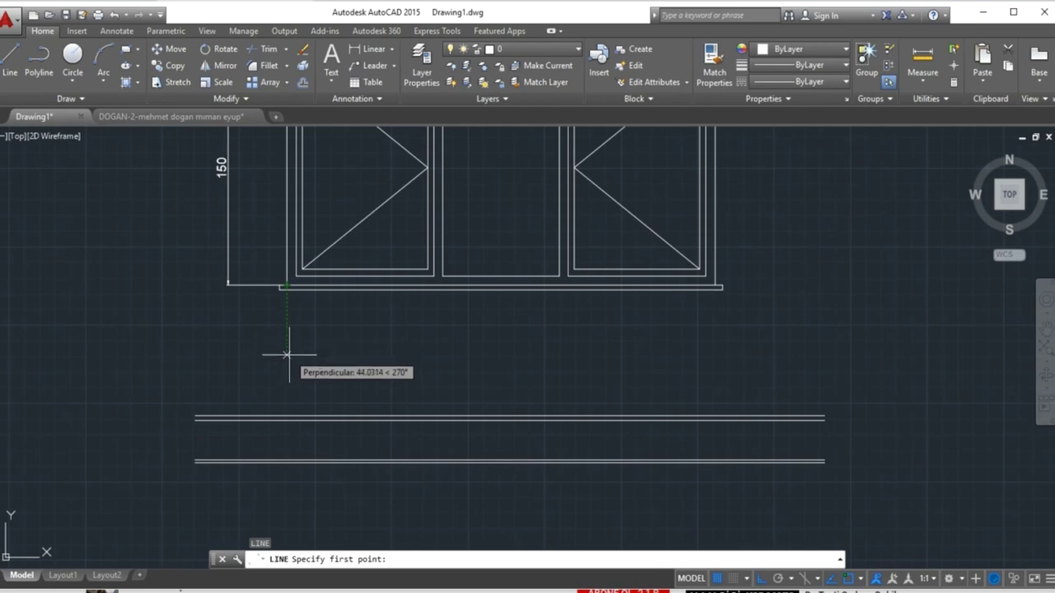
pyautogui.click(287, 390)
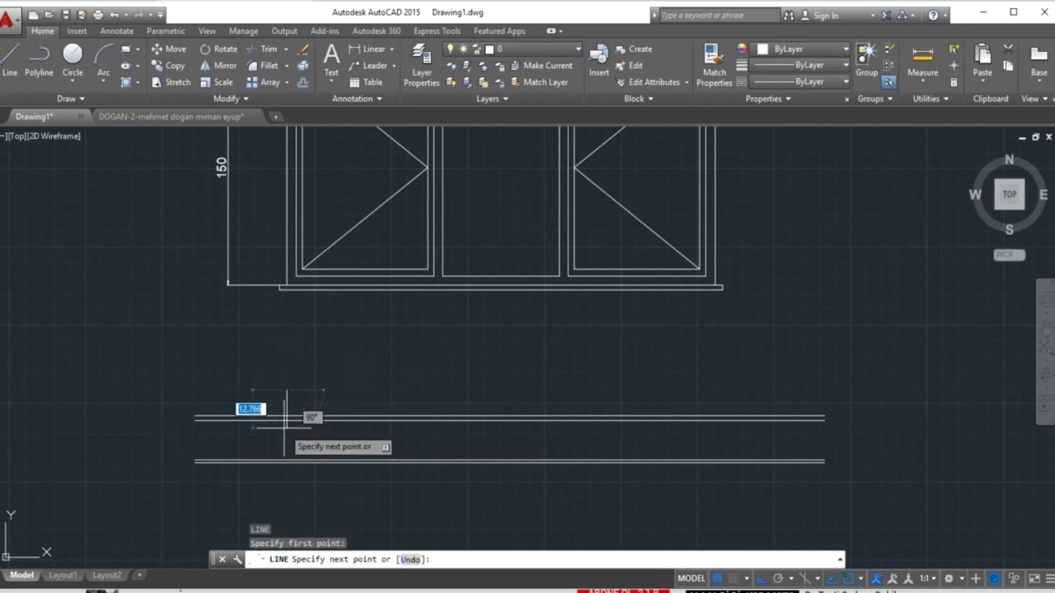
pyautogui.click(287, 493)
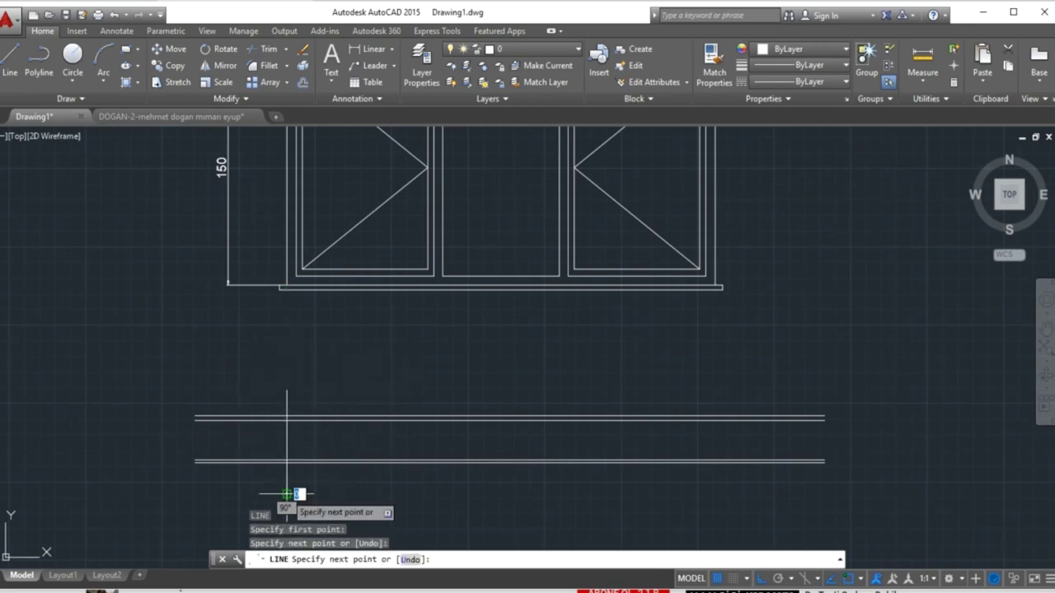
pyautogui.press('Return')
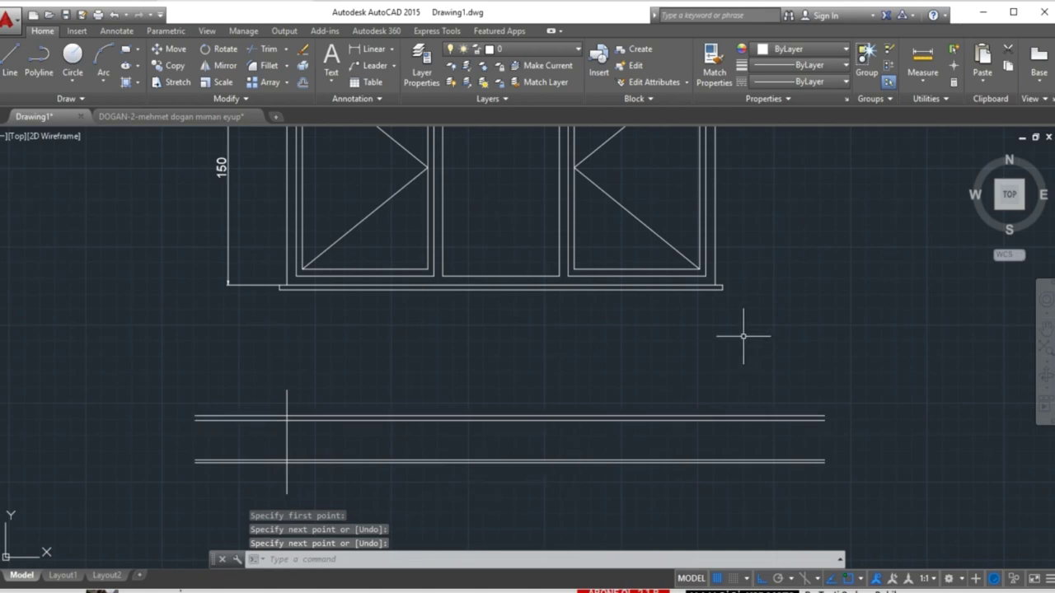
pyautogui.press('Return')
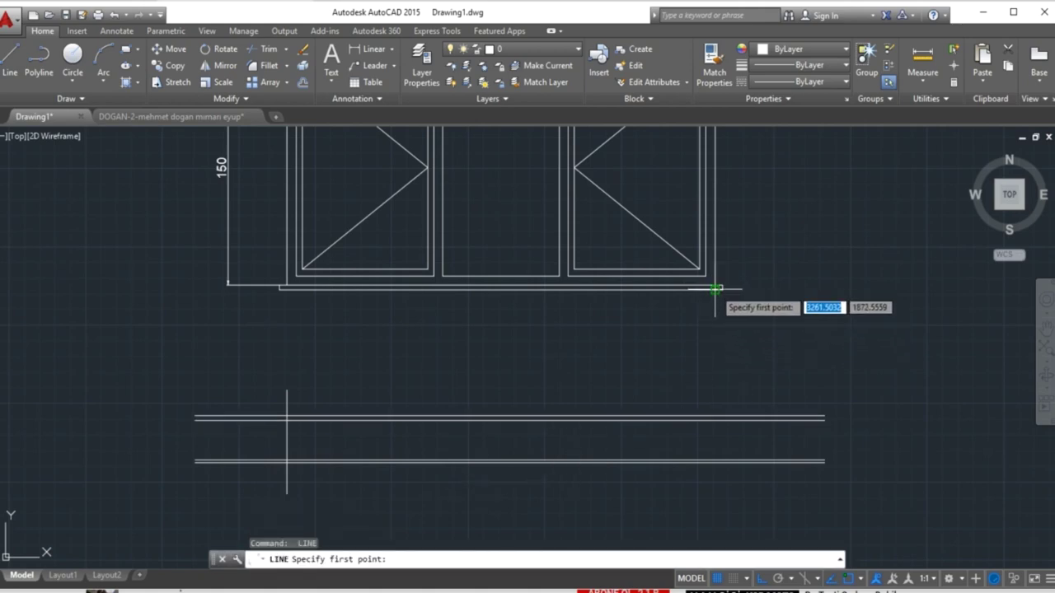
pyautogui.click(715, 342)
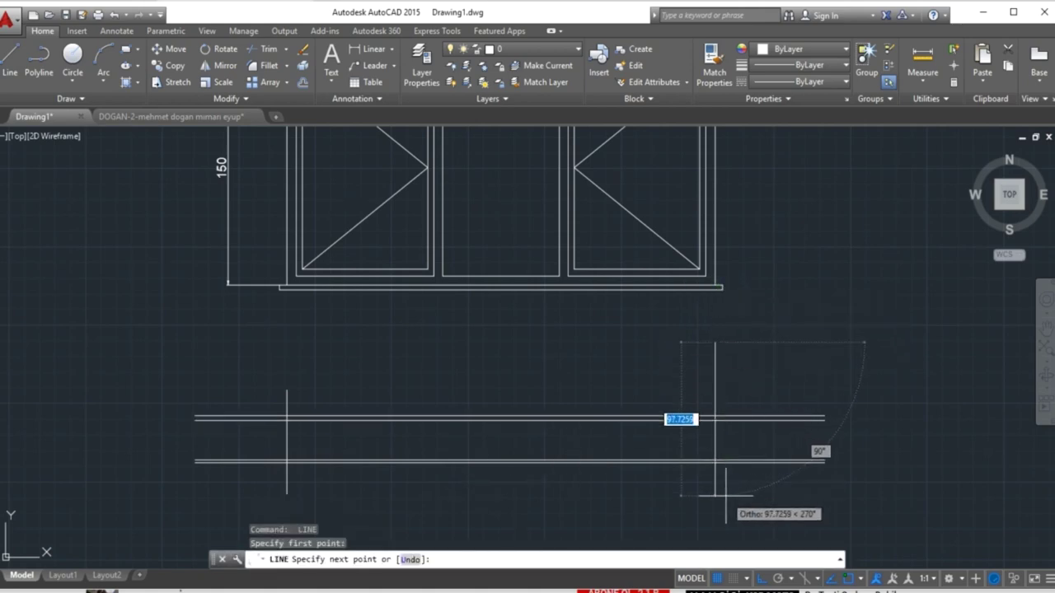
pyautogui.click(725, 494)
pyautogui.press('Return')
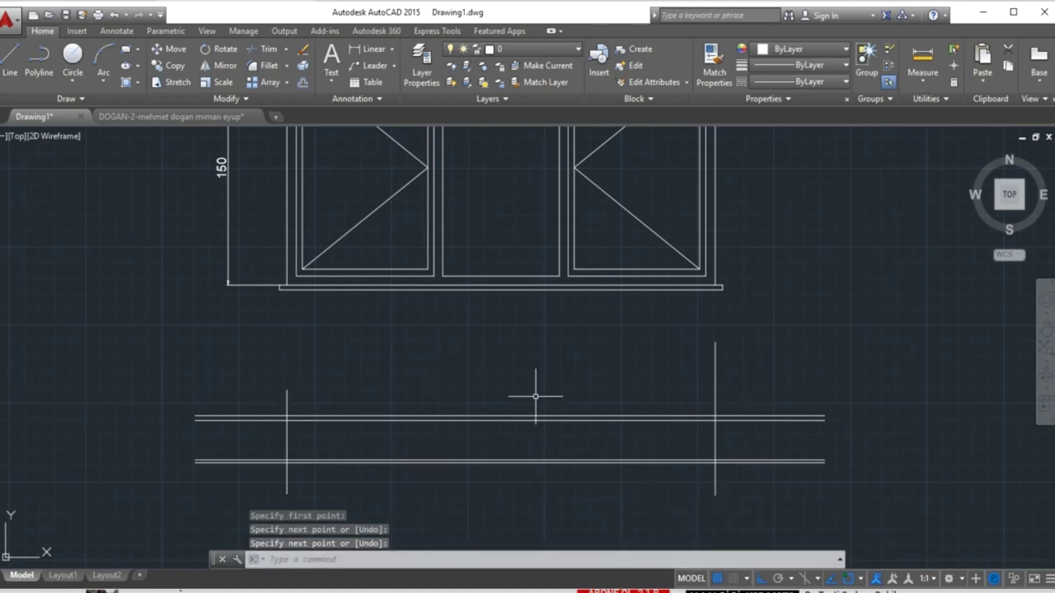
pyautogui.moveTo(512, 488); pyautogui.dragTo(518, 436, button='middle')
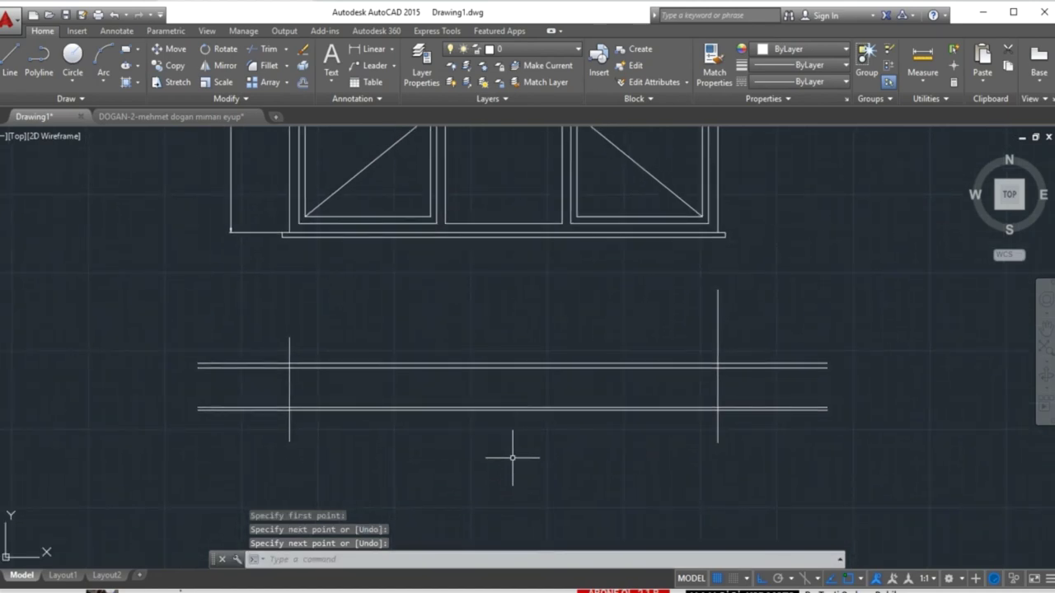
pyautogui.press('Escape')
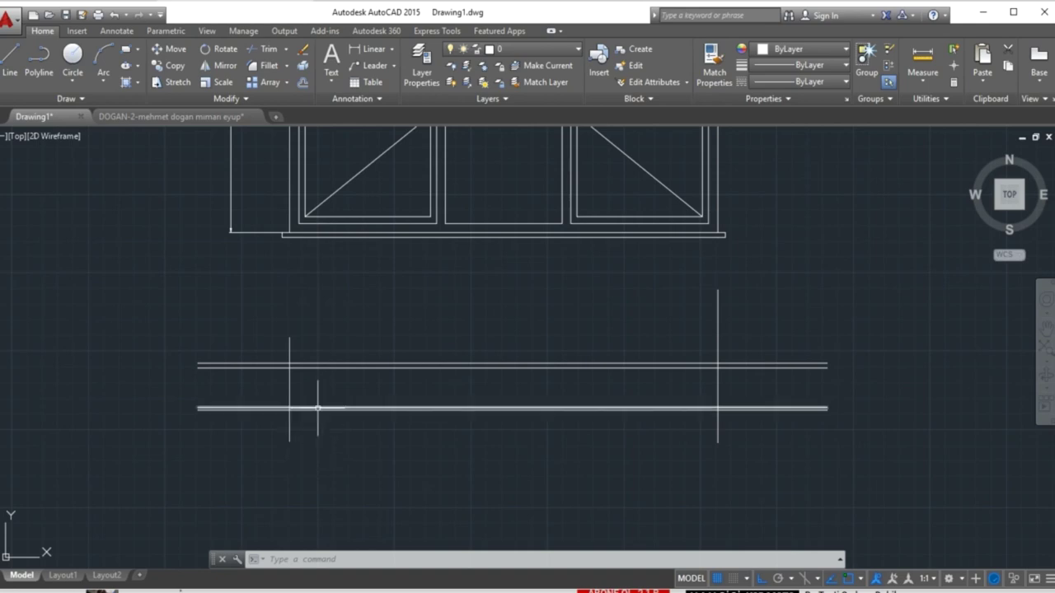
# - Draw a horizontal line across the plan from the left jamb to the right jamb
pyautogui.write('l')
pyautogui.press('Return')
pyautogui.click(289, 389)
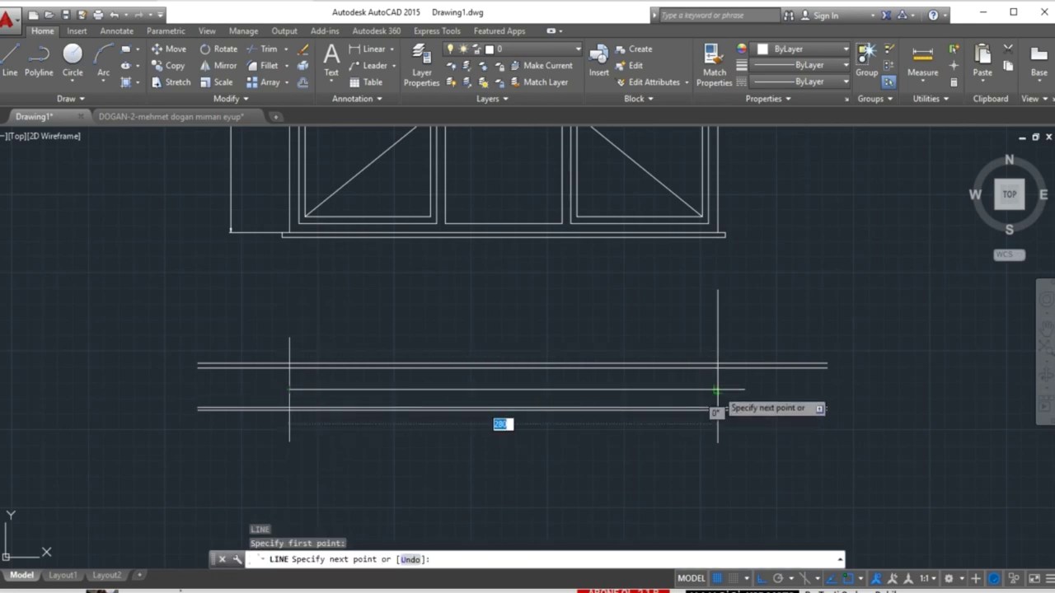
pyautogui.click(716, 389)
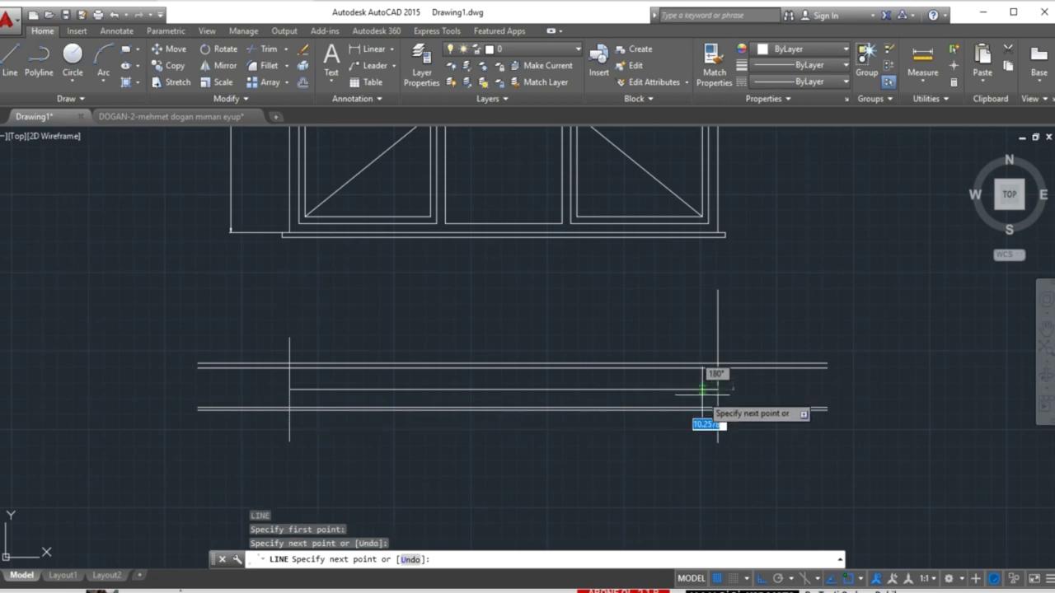
pyautogui.press('Return')
pyautogui.scroll(2, 379, 401)
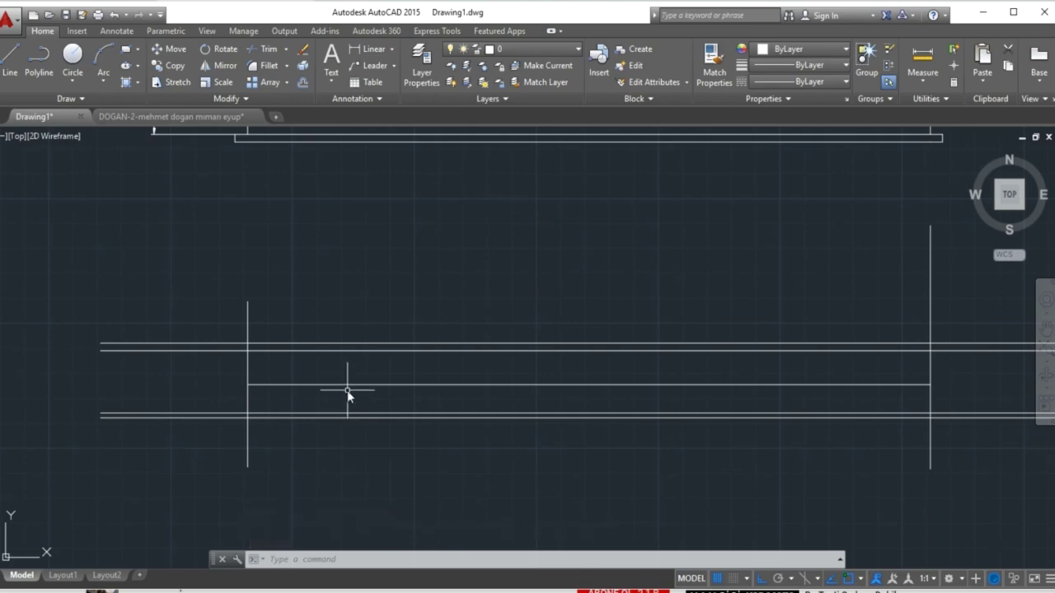
pyautogui.write('O')
# - Offset the middle line 3 units both above and below
pyautogui.press('Return')
pyautogui.click(347, 384)
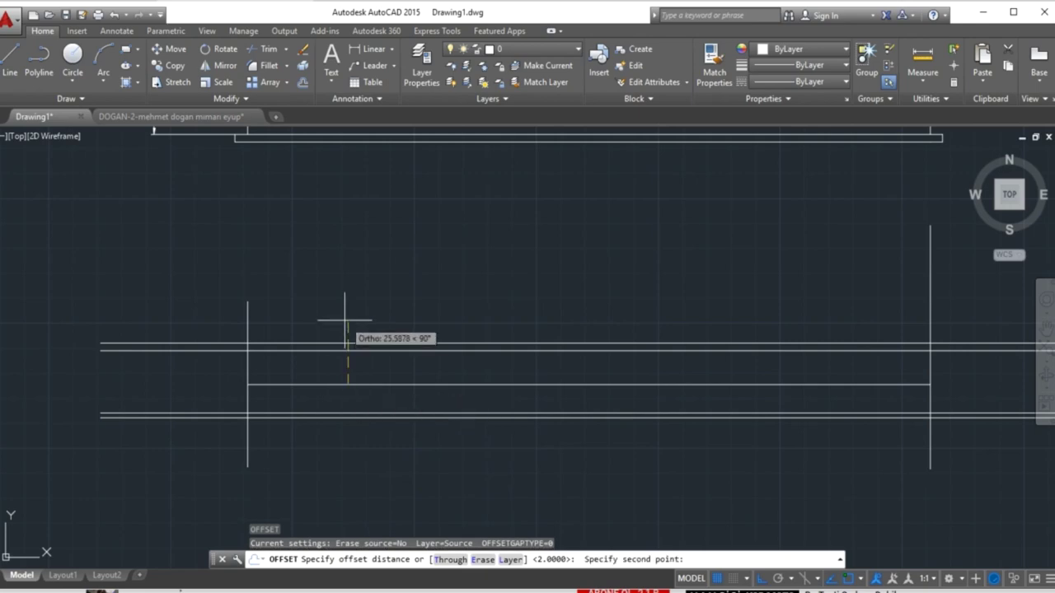
pyautogui.write('3')
pyautogui.press('Return')
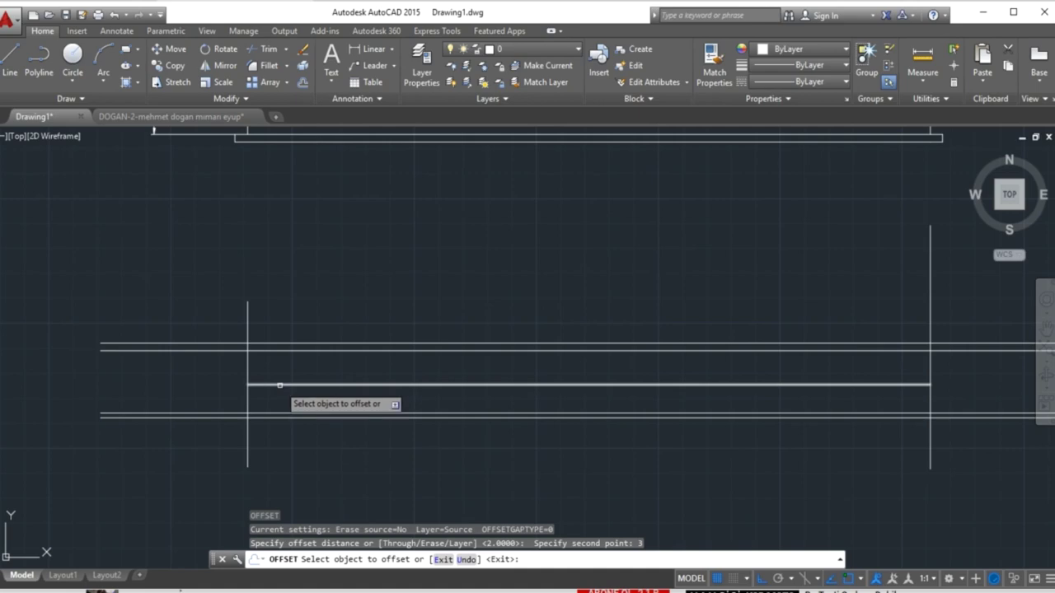
pyautogui.click(279, 385)
pyautogui.click(272, 376)
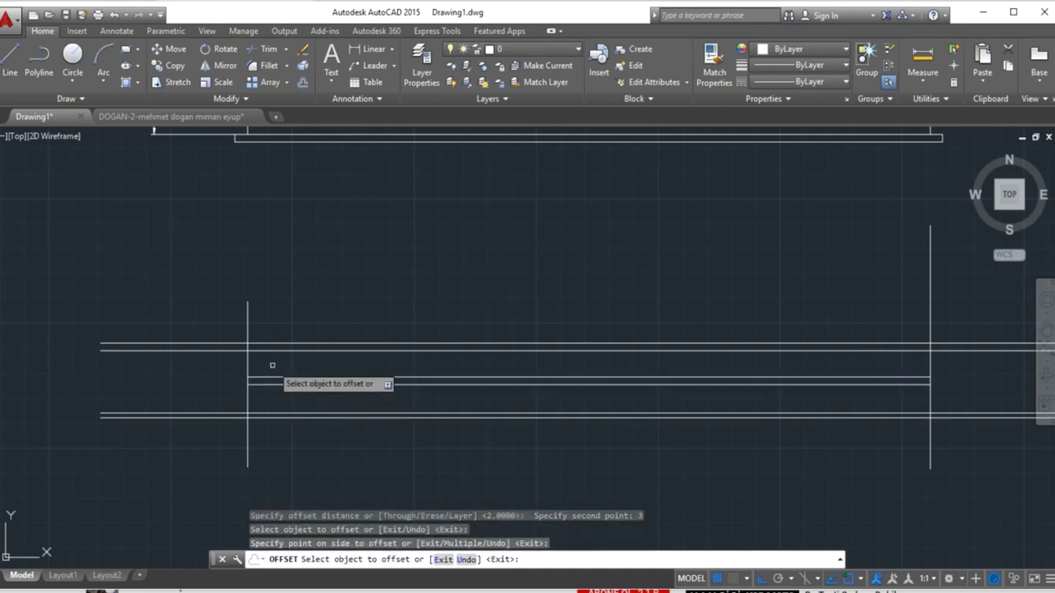
pyautogui.click(285, 385)
pyautogui.click(286, 393)
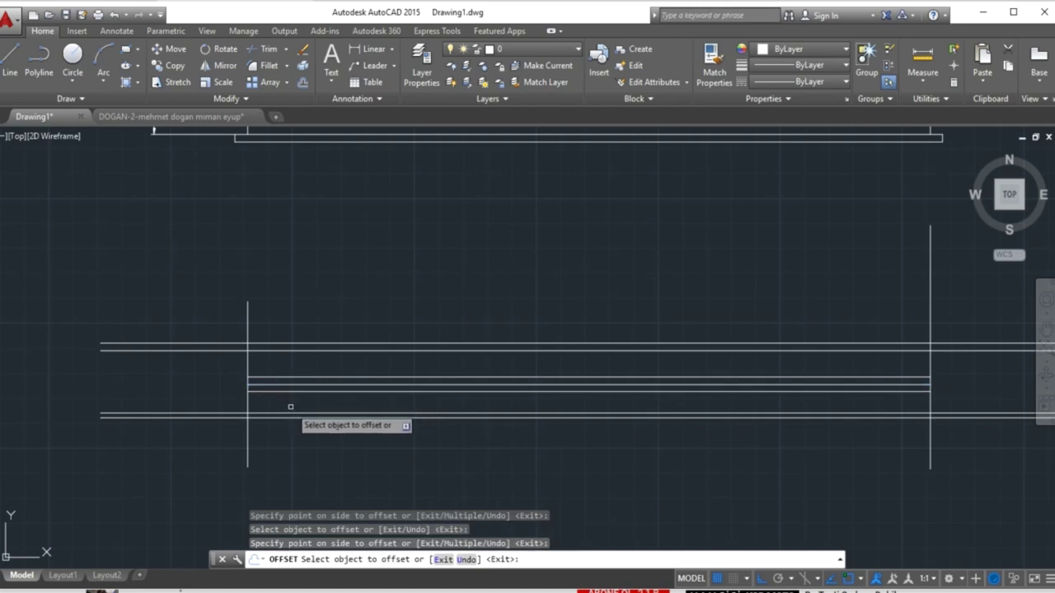
pyautogui.press('Escape')
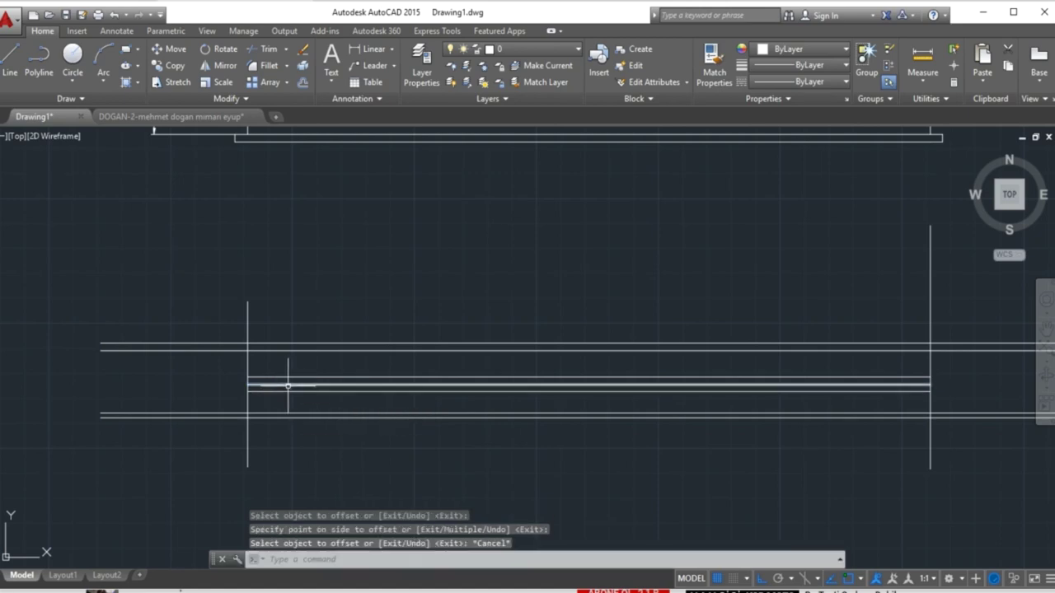
# - Delete the original middle line and recentre the section view
pyautogui.click(286, 385)
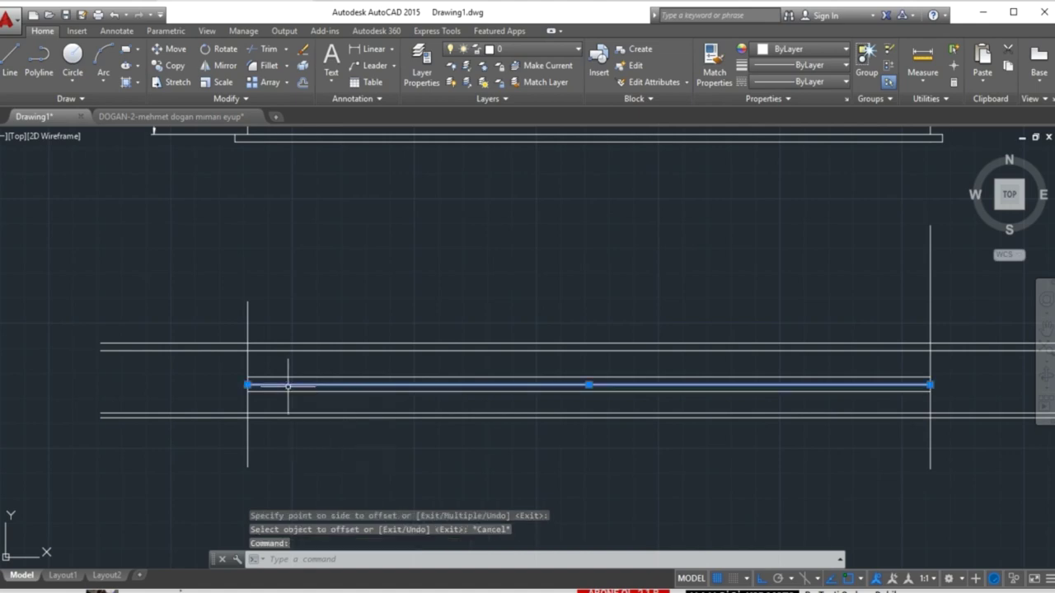
pyautogui.press('Delete')
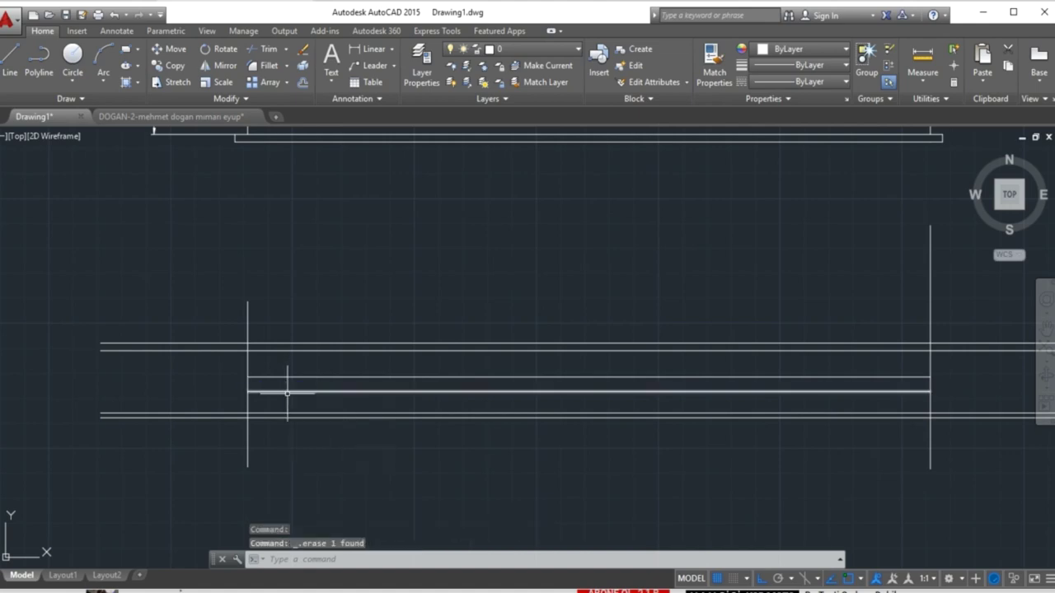
pyautogui.moveTo(296, 407); pyautogui.dragTo(254, 363, button='middle')
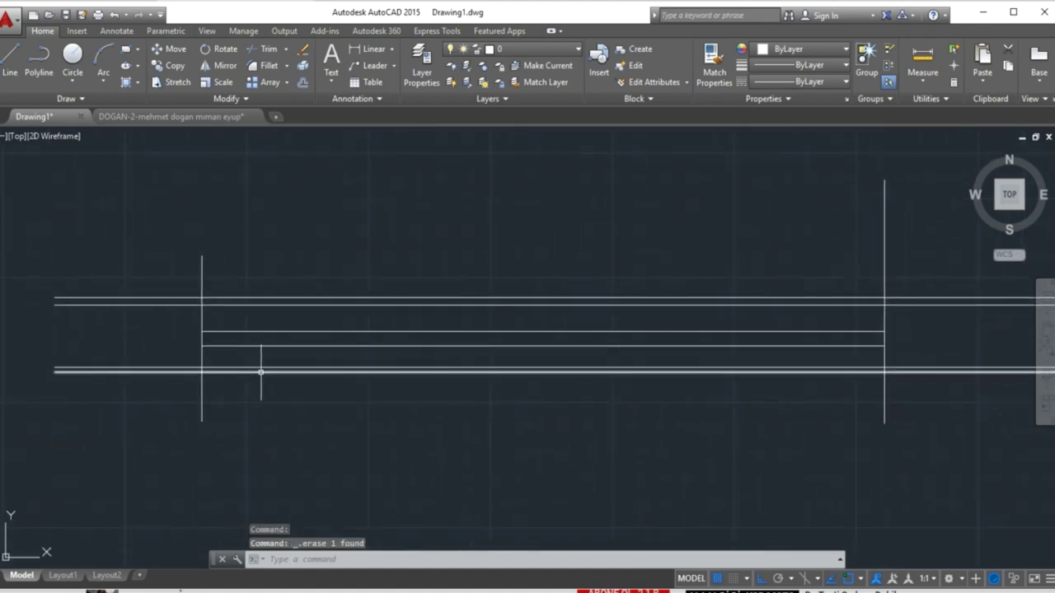
pyautogui.scroll(5, 214, 354)
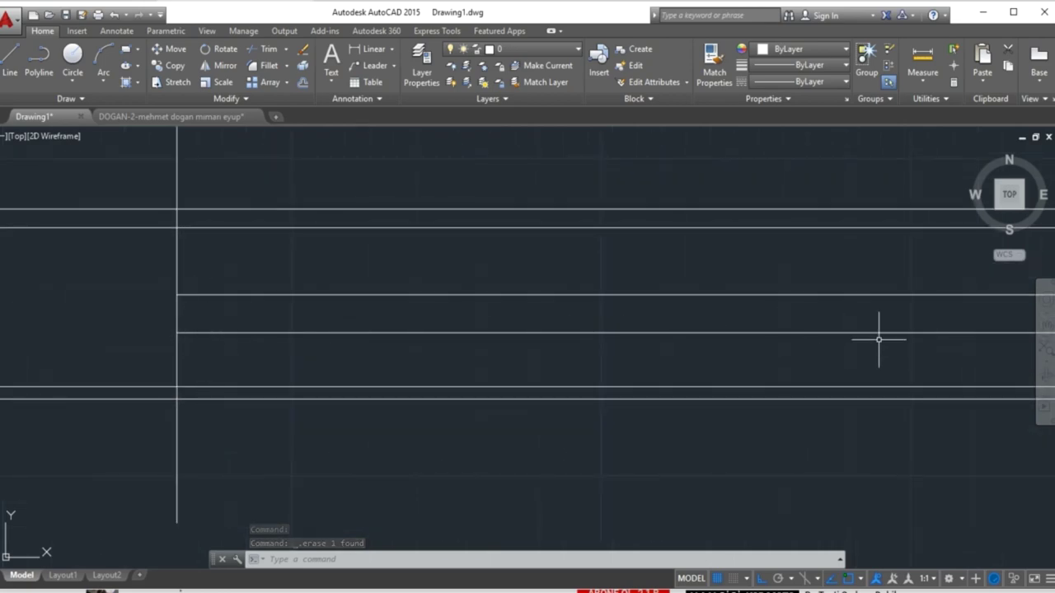
pyautogui.scroll(-5, 481, 322)
pyautogui.moveTo(601, 341); pyautogui.dragTo(432, 309, button='middle')
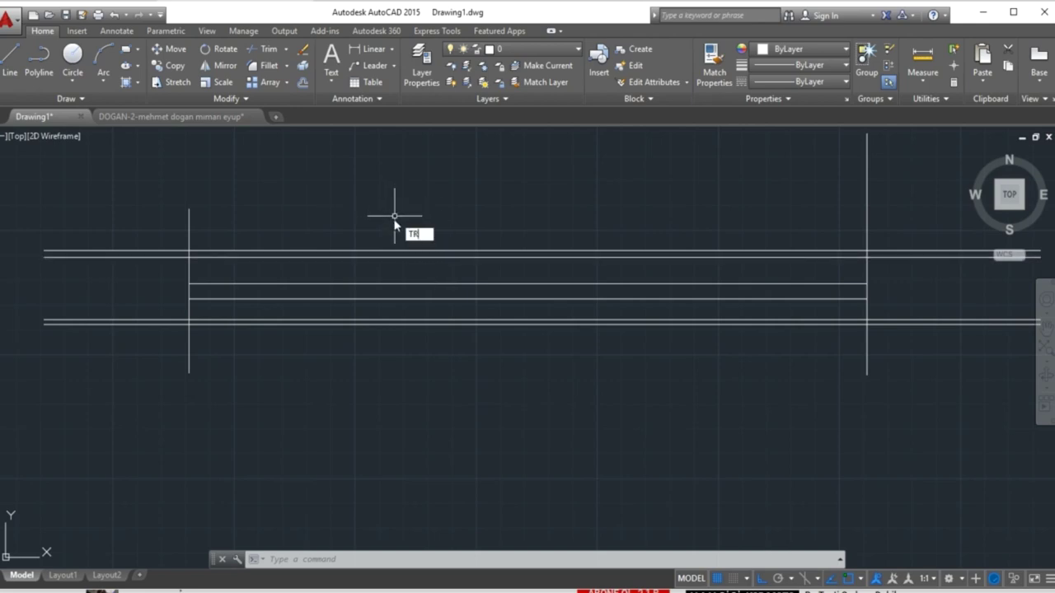
# - Trim the upper and lower wall line pairs out of the opening between the jambs
pyautogui.write('r')
pyautogui.press('Return')
pyautogui.press('Return')
pyautogui.click(422, 230)
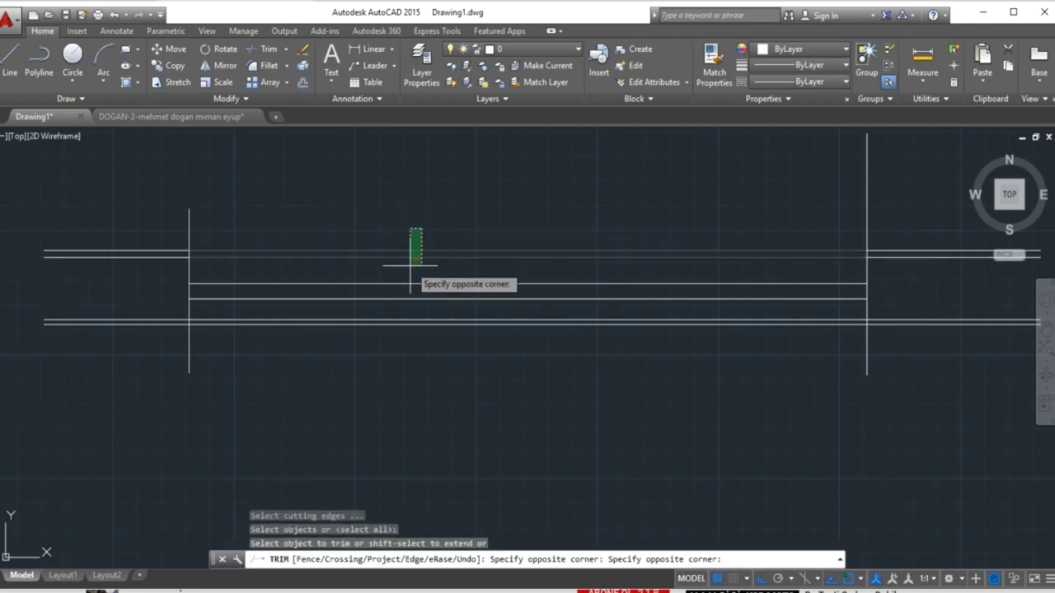
pyautogui.click(410, 264)
pyautogui.click(464, 311)
pyautogui.click(453, 349)
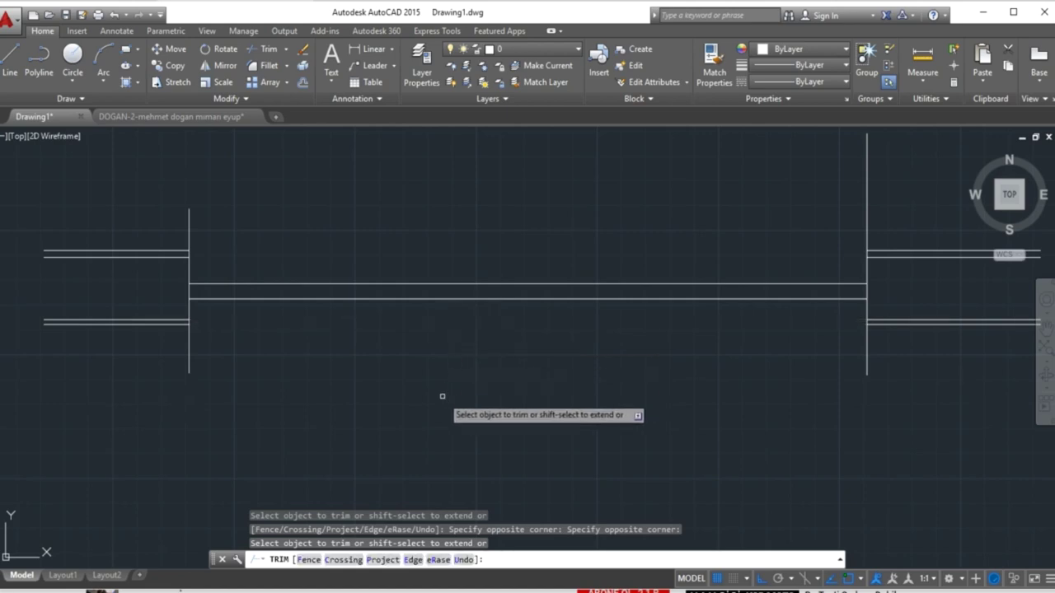
# - Trim the left and right jamb stubs flush with the wall lines
pyautogui.click(187, 352)
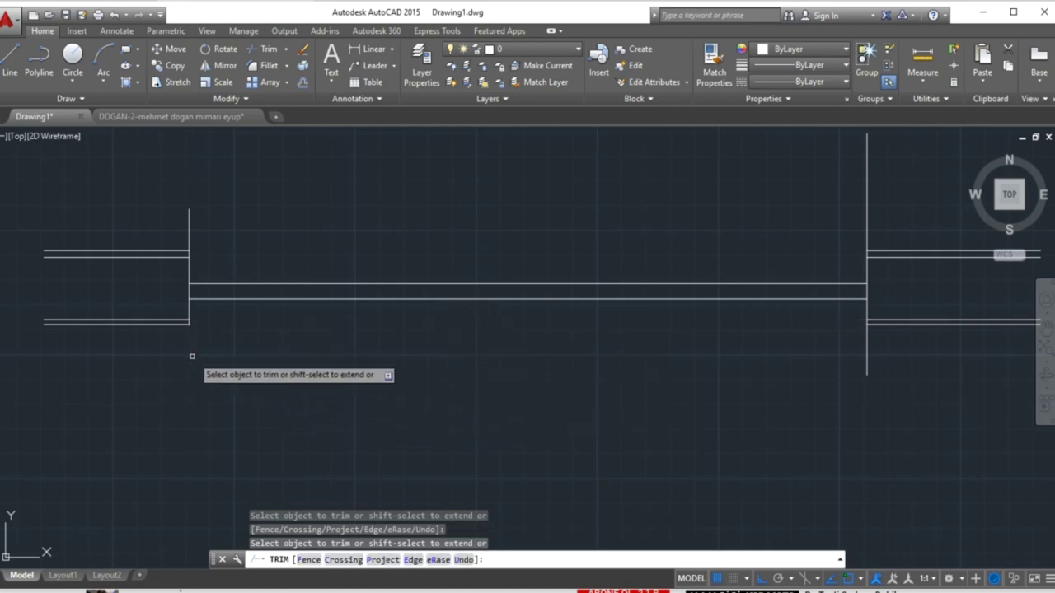
pyautogui.click(190, 214)
pyautogui.click(869, 220)
pyautogui.click(868, 360)
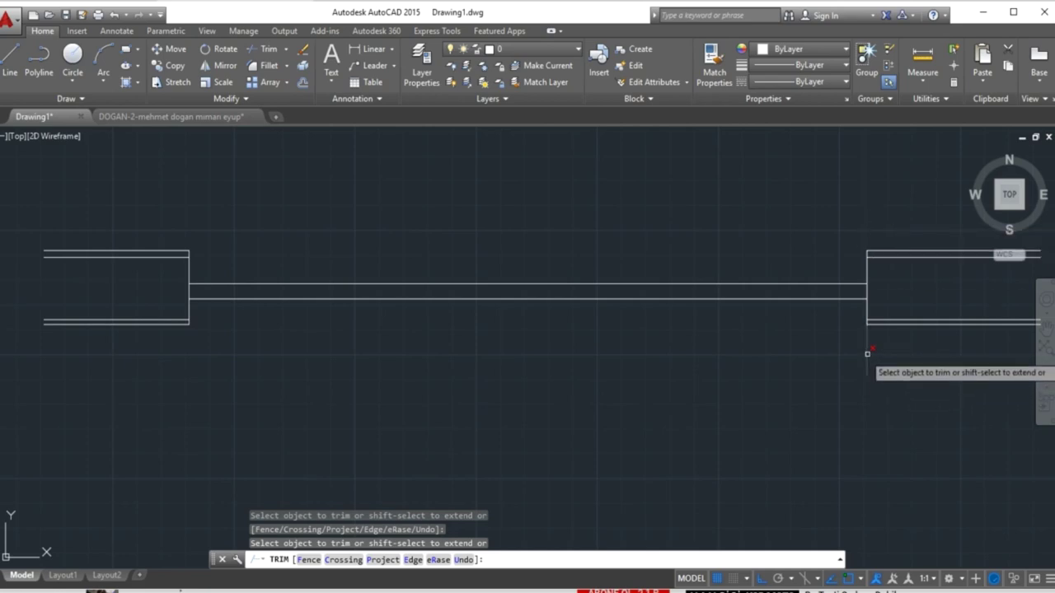
pyautogui.scroll(2, 196, 303)
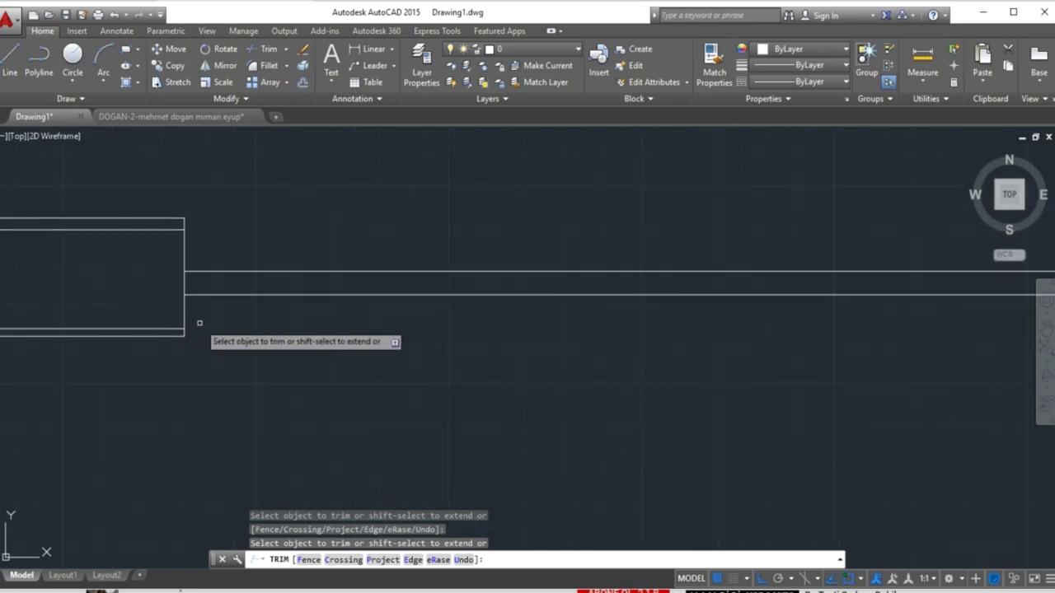
pyautogui.press('Escape')
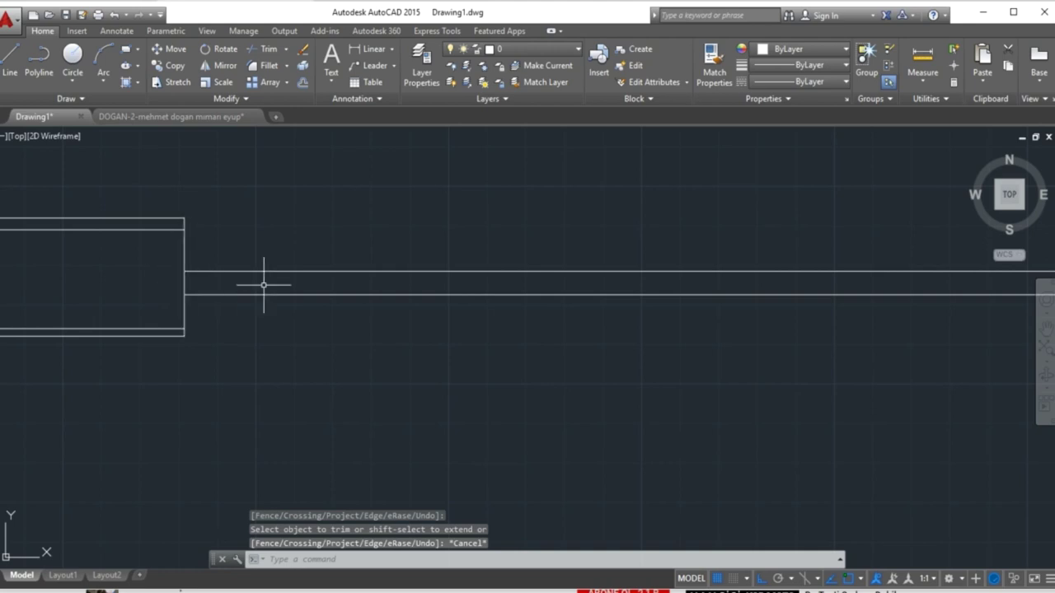
# - Offset the left wall-end edge and right jamb edge 2 units into the opening
pyautogui.write('o')
pyautogui.press('Return')
pyautogui.click(280, 351)
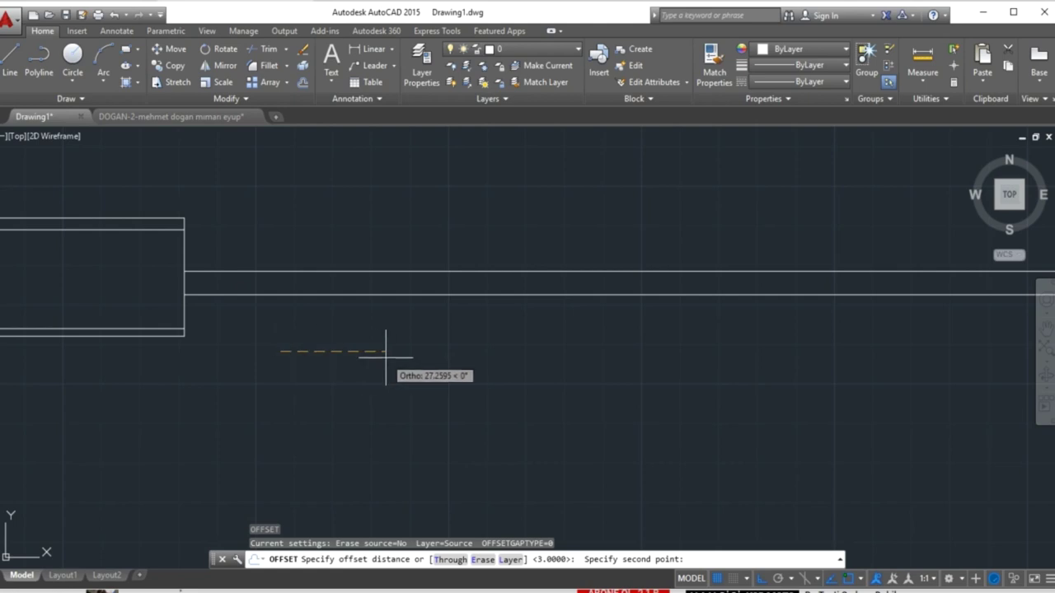
pyautogui.click(386, 357)
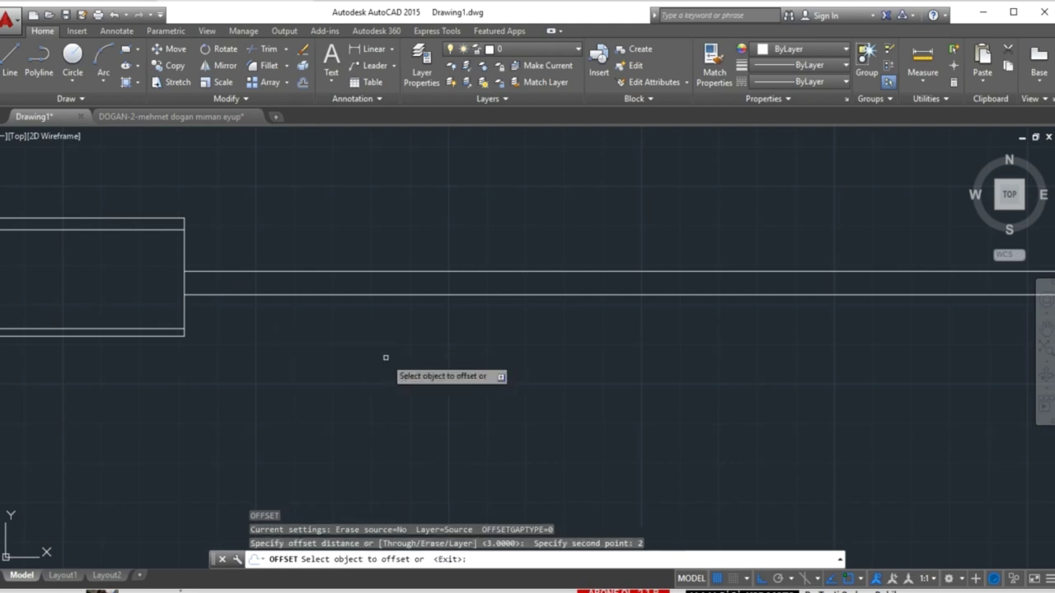
pyautogui.click(183, 305)
pyautogui.click(215, 315)
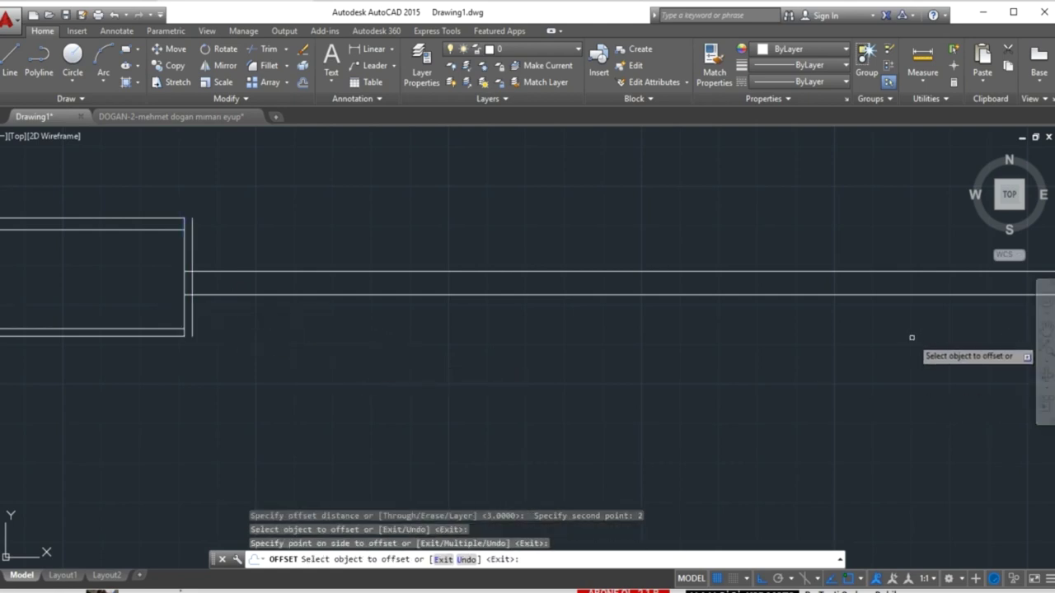
pyautogui.moveTo(107, 329); pyautogui.dragTo(388, 318, button='middle')
pyautogui.click(728, 290)
pyautogui.click(654, 348)
pyautogui.press('Escape')
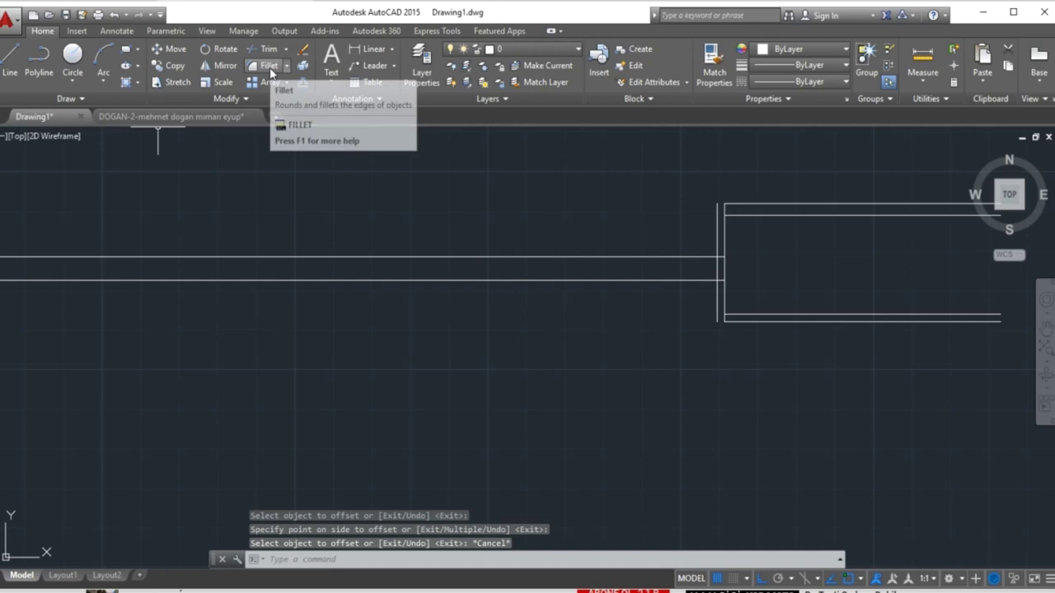
# - Fillet the right jamb's lower and top corners with radius 0 into sharp corners
pyautogui.click(269, 66)
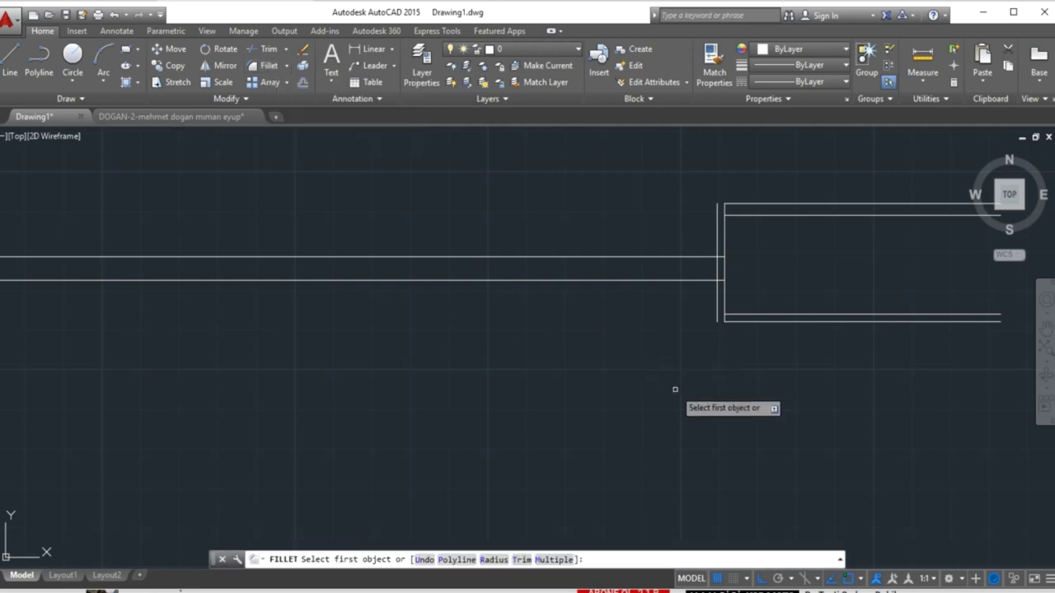
pyautogui.click(733, 322)
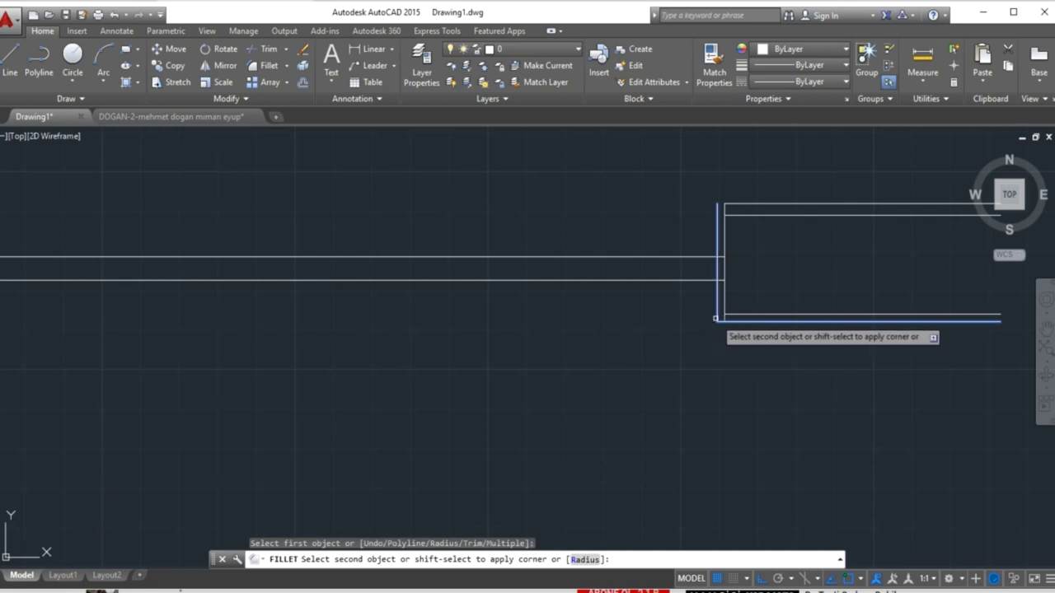
pyautogui.click(715, 317)
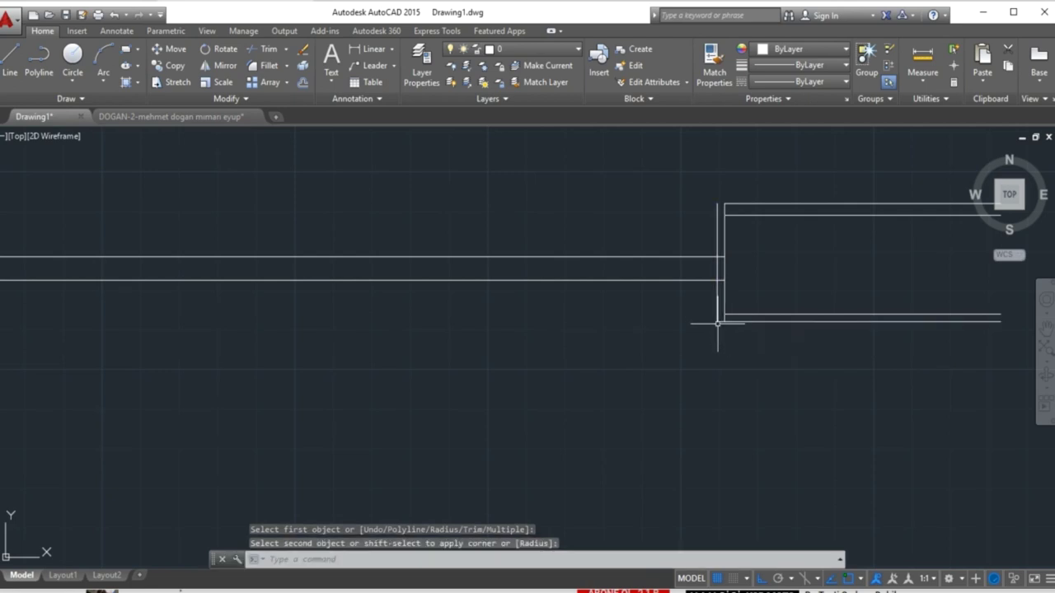
pyautogui.scroll(5, 717, 324)
pyautogui.scroll(-4, 707, 319)
pyautogui.scroll(-2, 706, 259)
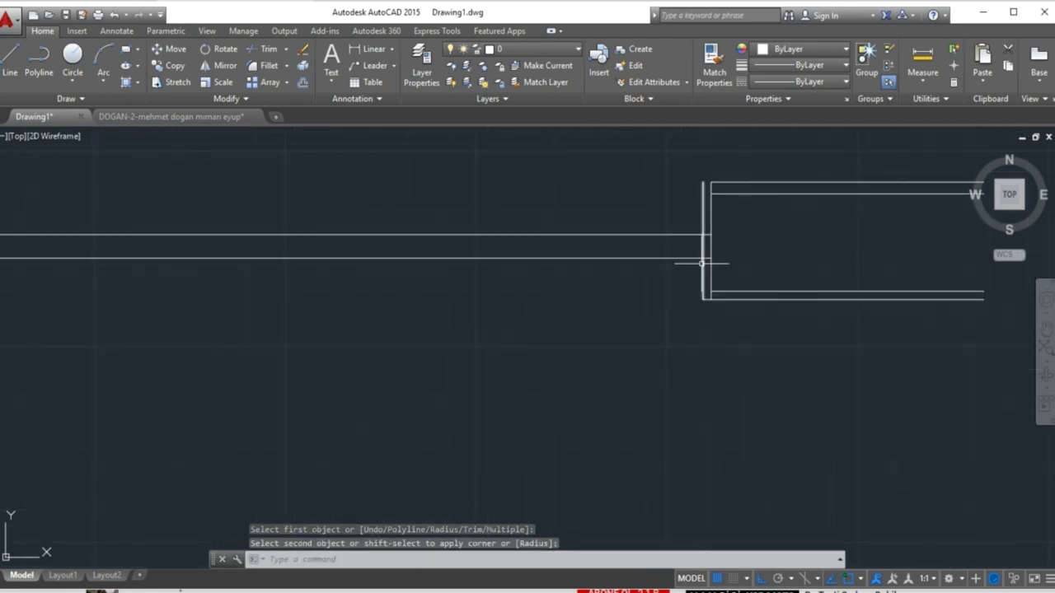
pyautogui.press('Return')
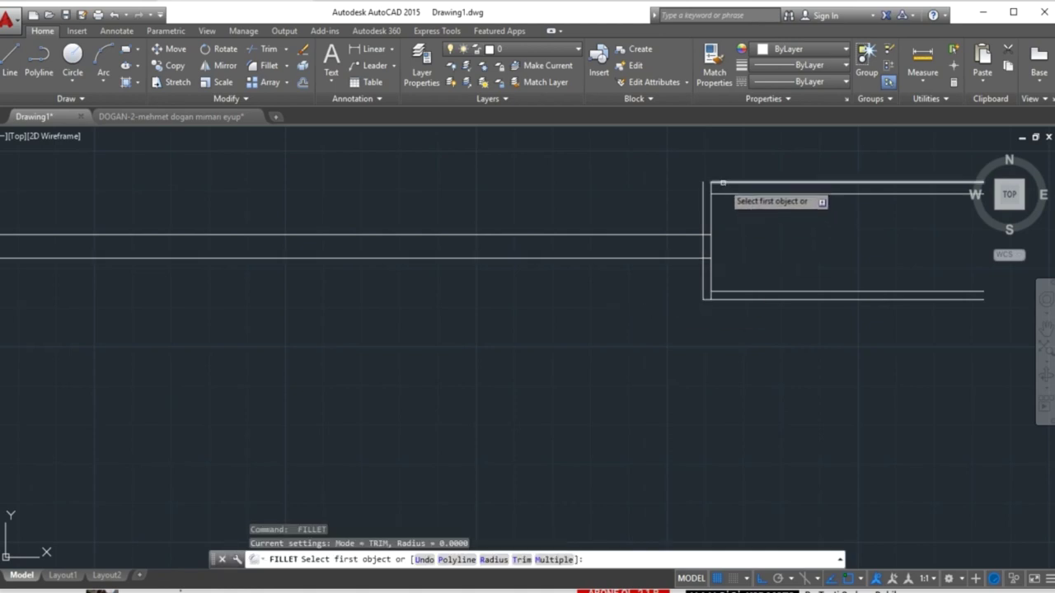
pyautogui.click(723, 183)
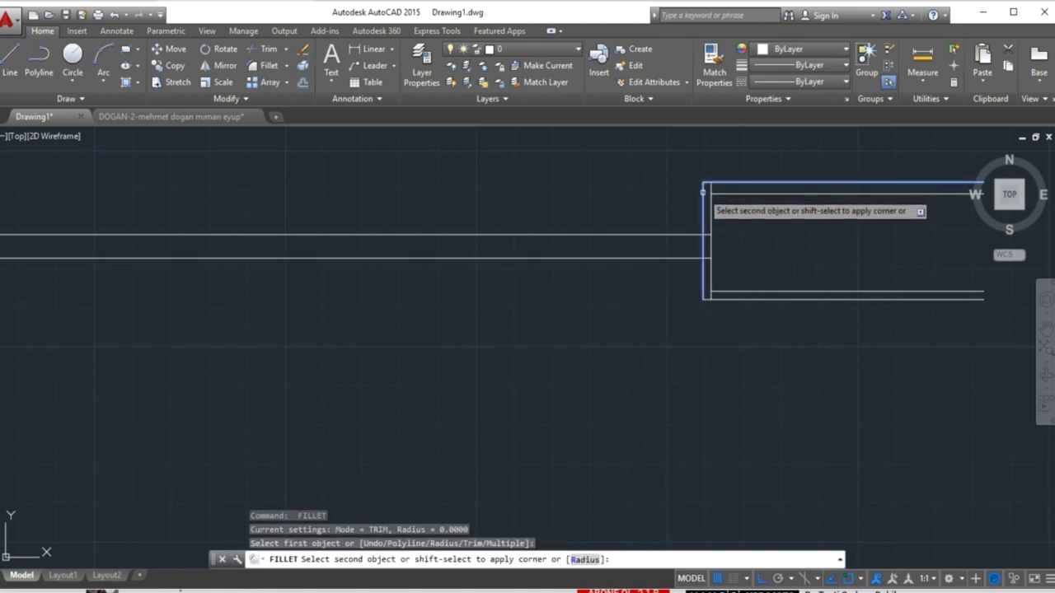
pyautogui.click(702, 195)
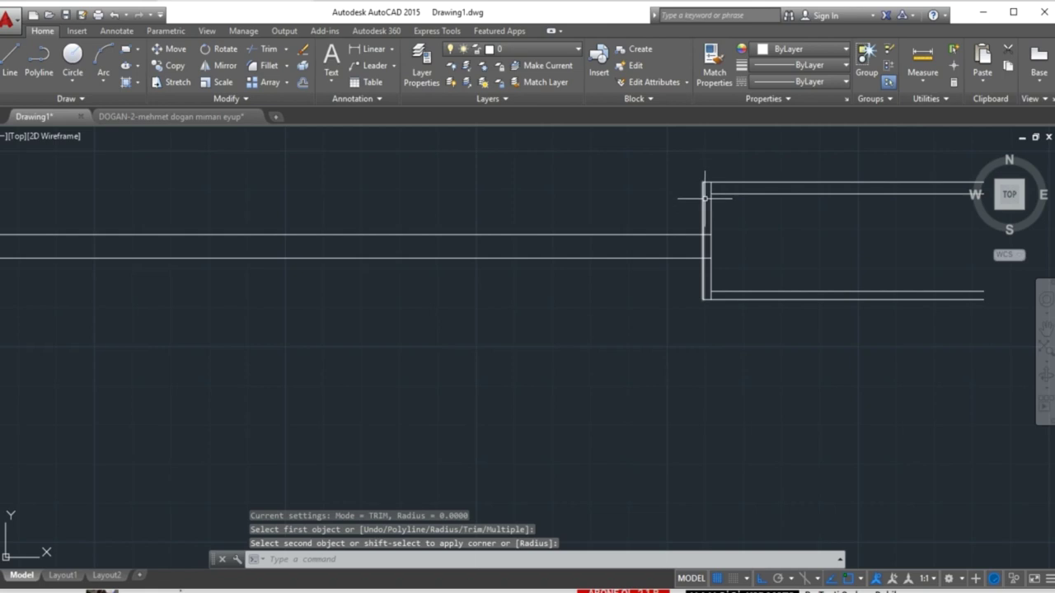
pyautogui.scroll(2, 713, 178)
pyautogui.scroll(4, 709, 175)
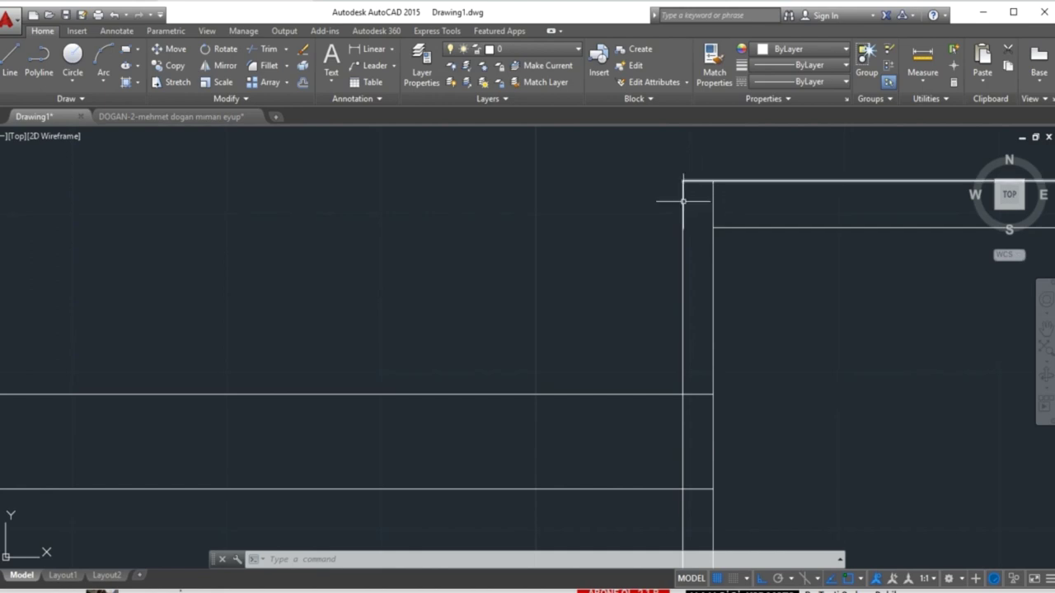
pyautogui.scroll(-4, 692, 239)
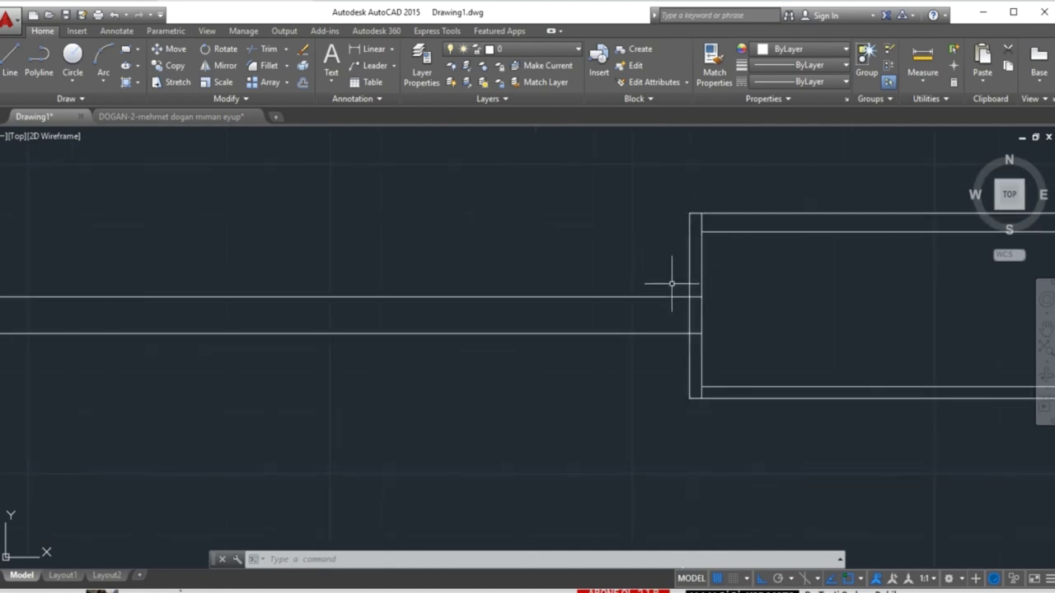
# - Trim the overhanging line end near the plan frame's top corner
pyautogui.write('Tr')
pyautogui.press('Return')
pyautogui.press('Return')
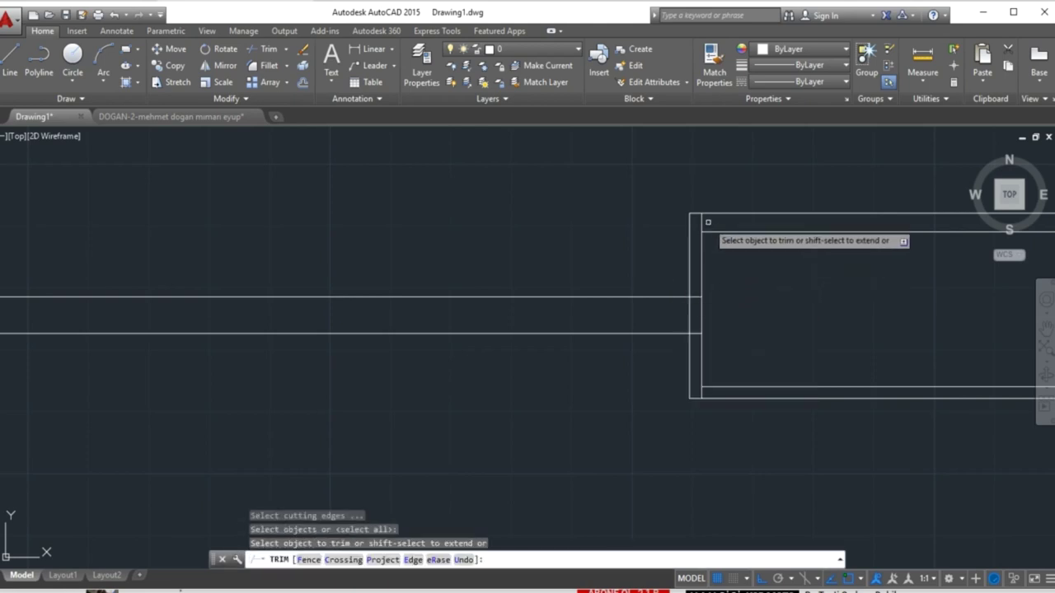
pyautogui.click(701, 223)
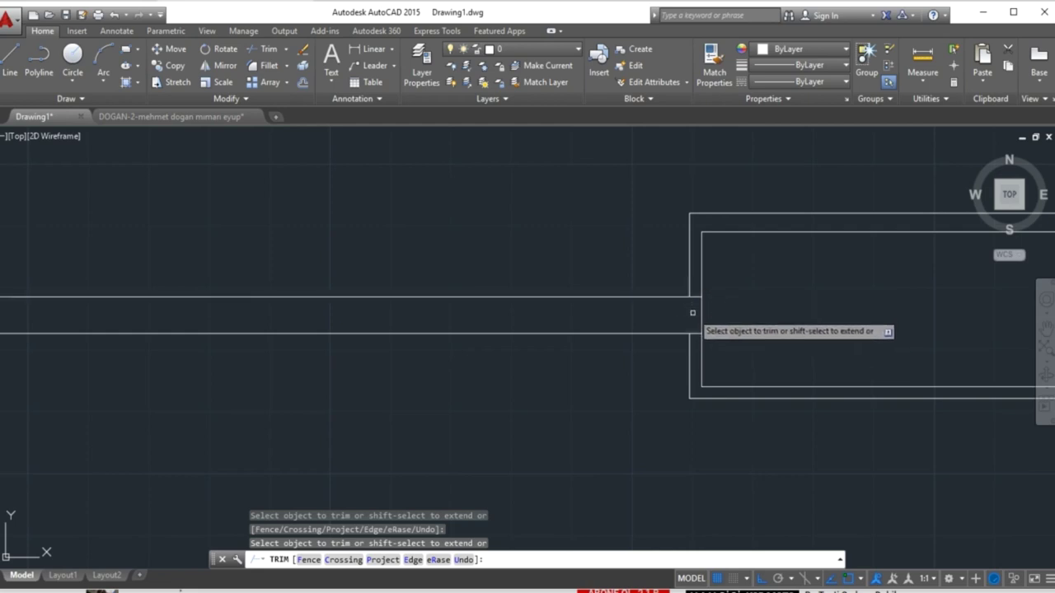
pyautogui.scroll(-5, 680, 323)
pyautogui.scroll(1, 539, 349)
pyautogui.scroll(5, 461, 311)
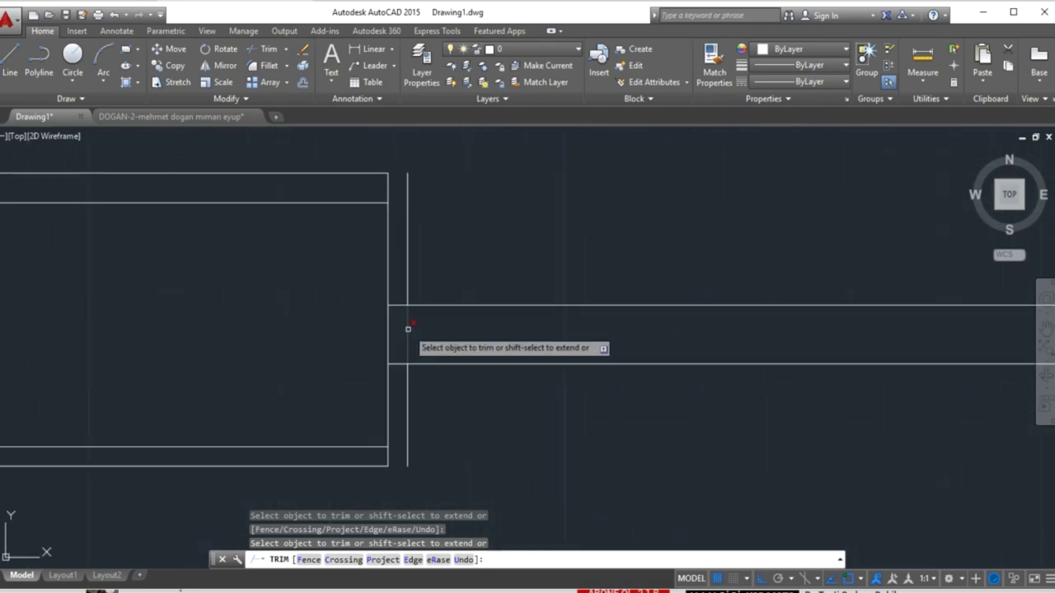
pyautogui.press('Escape')
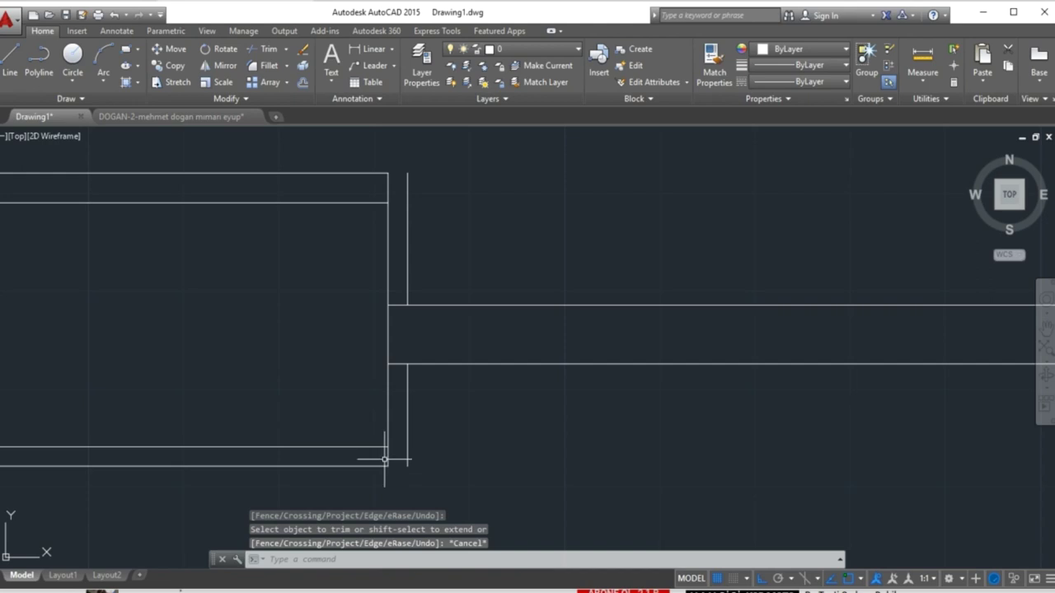
# - Fillet the frame's top and bottom corners with radius 0 so they close cleanly
pyautogui.click(266, 66)
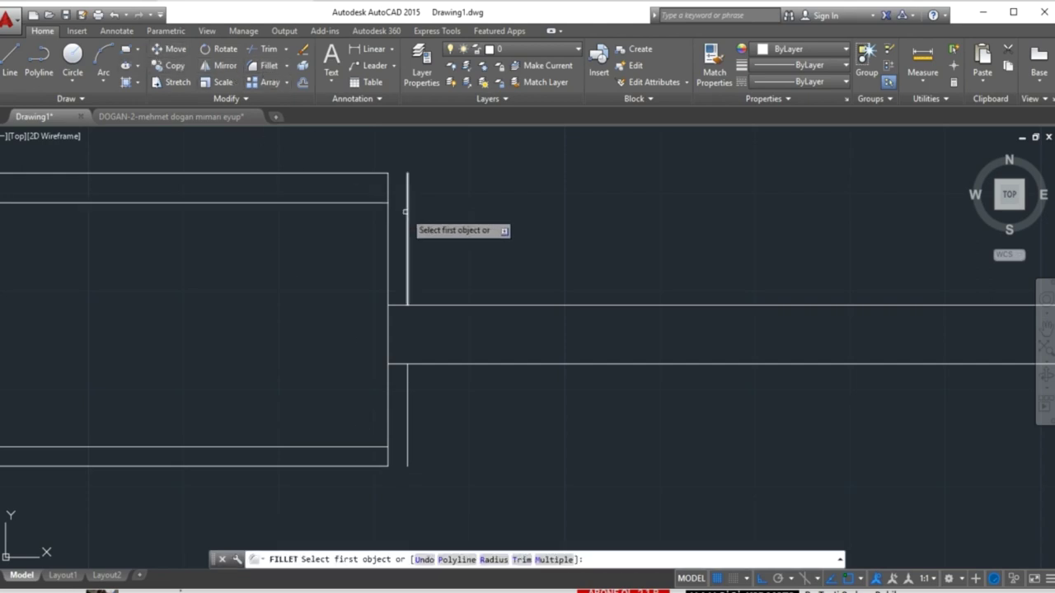
pyautogui.click(366, 173)
pyautogui.click(407, 186)
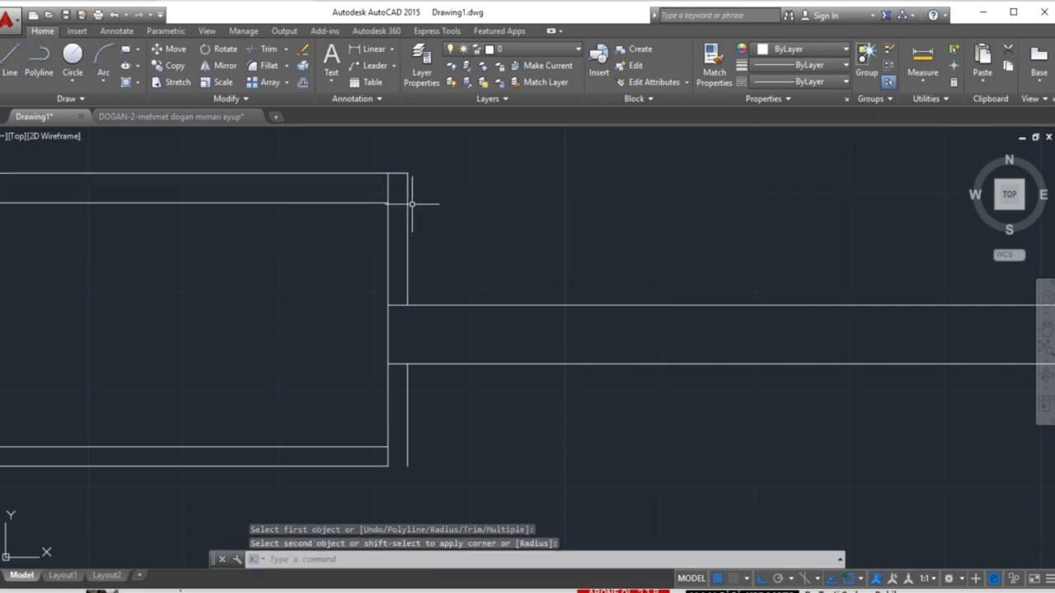
pyautogui.press('Return')
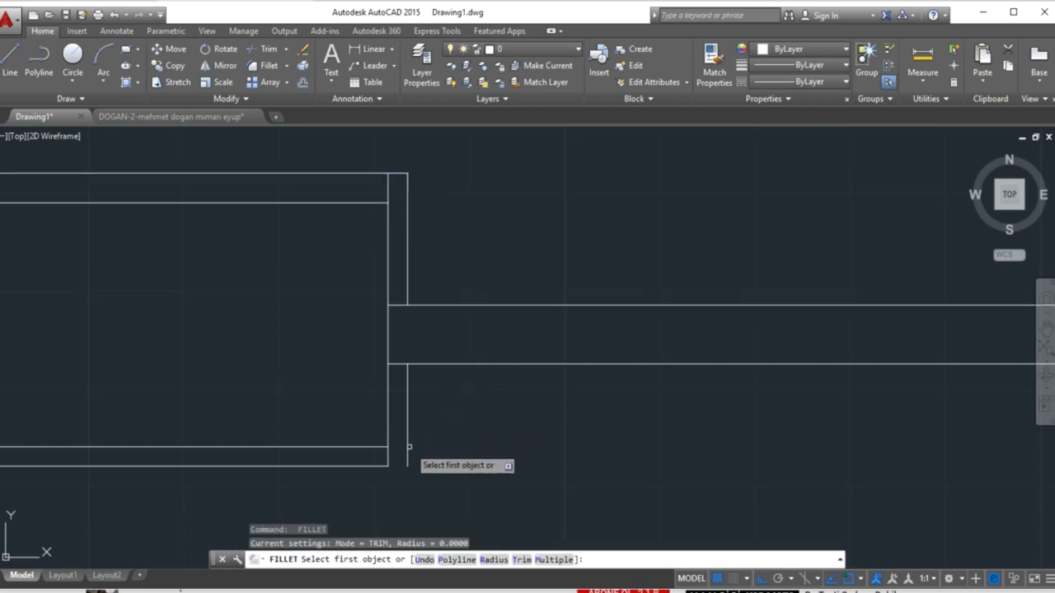
pyautogui.click(408, 448)
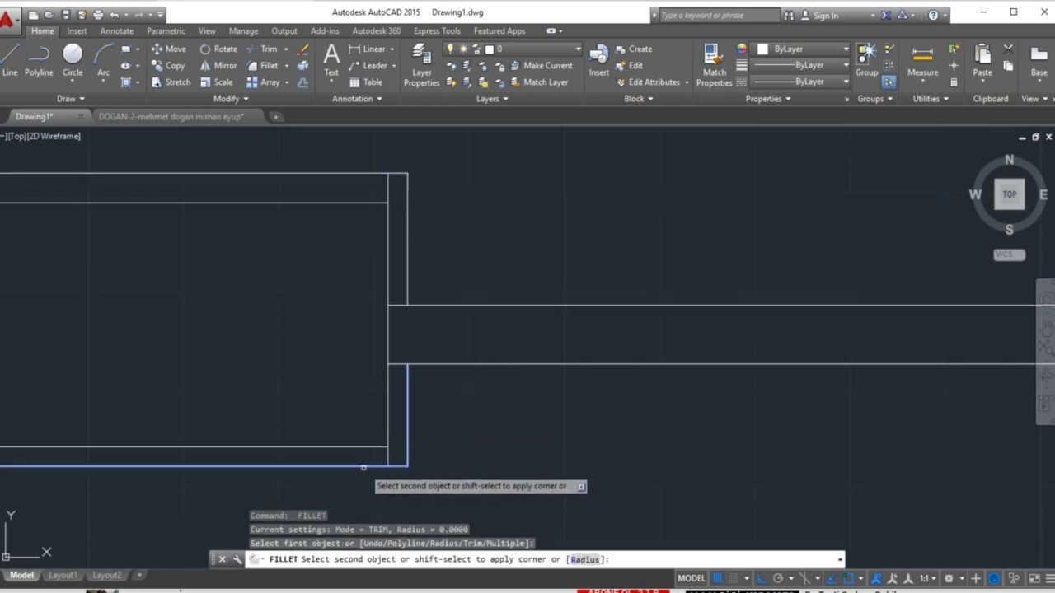
pyautogui.click(363, 468)
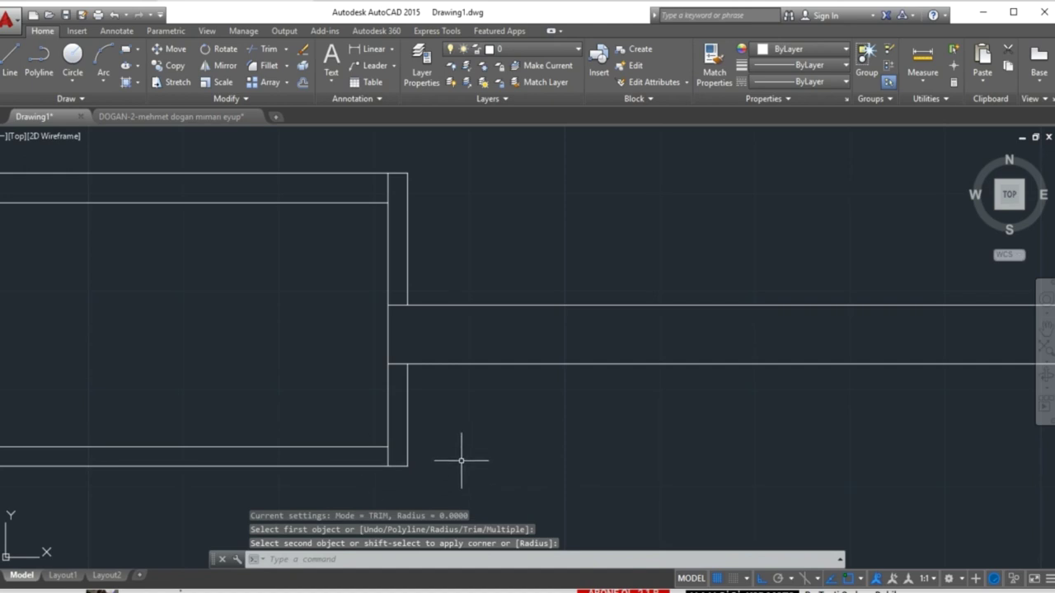
# - Trim the leftover vertical stub, then zoom out to show the whole plan and elevation
pyautogui.write('TR')
pyautogui.press('Return')
pyautogui.press('Return')
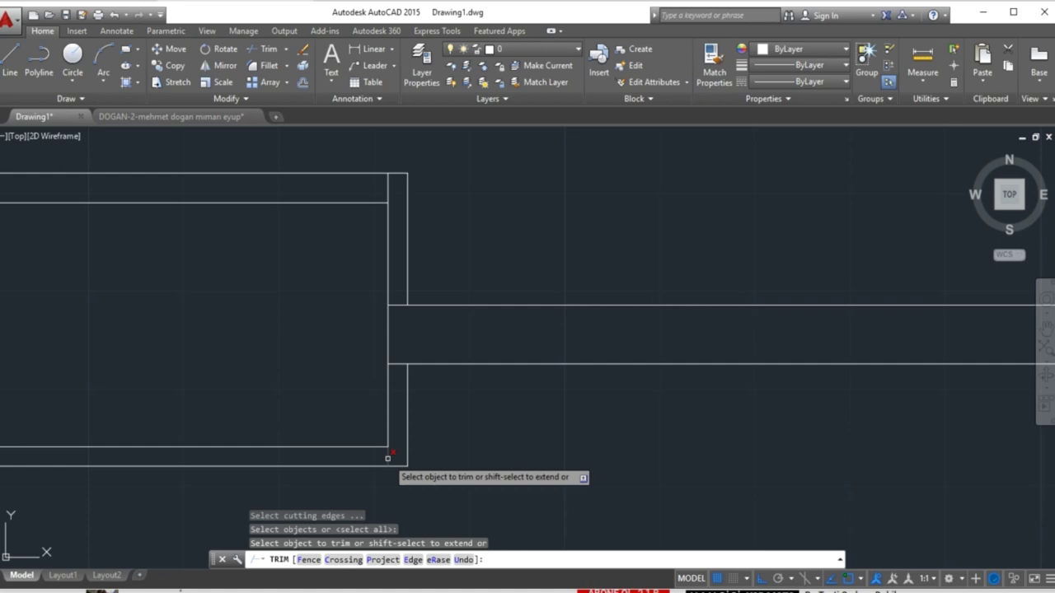
pyautogui.click(388, 186)
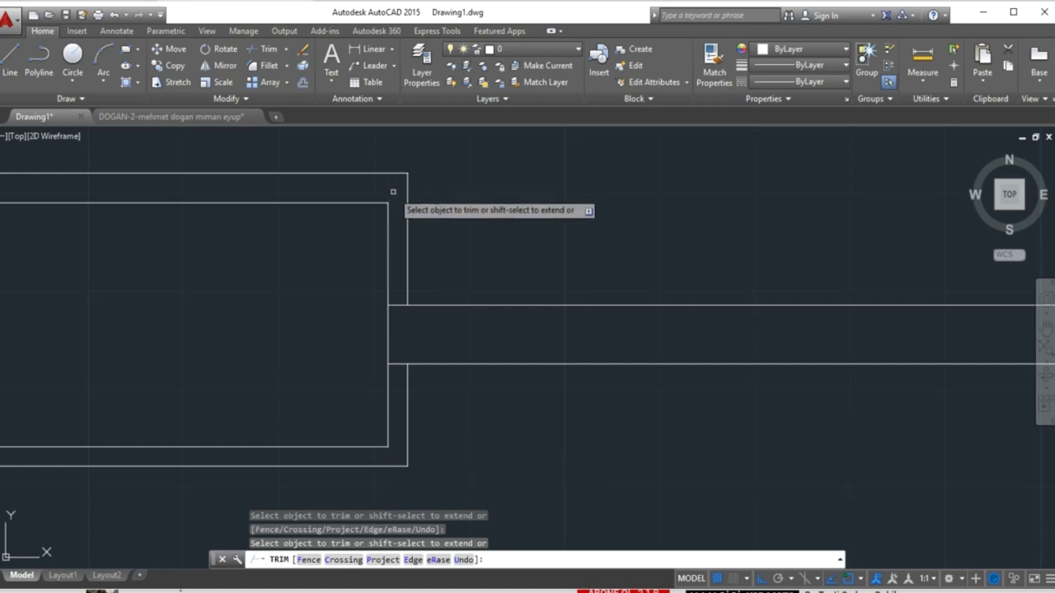
pyautogui.scroll(-6, 488, 277)
pyautogui.moveTo(544, 341); pyautogui.dragTo(258, 333, button='middle')
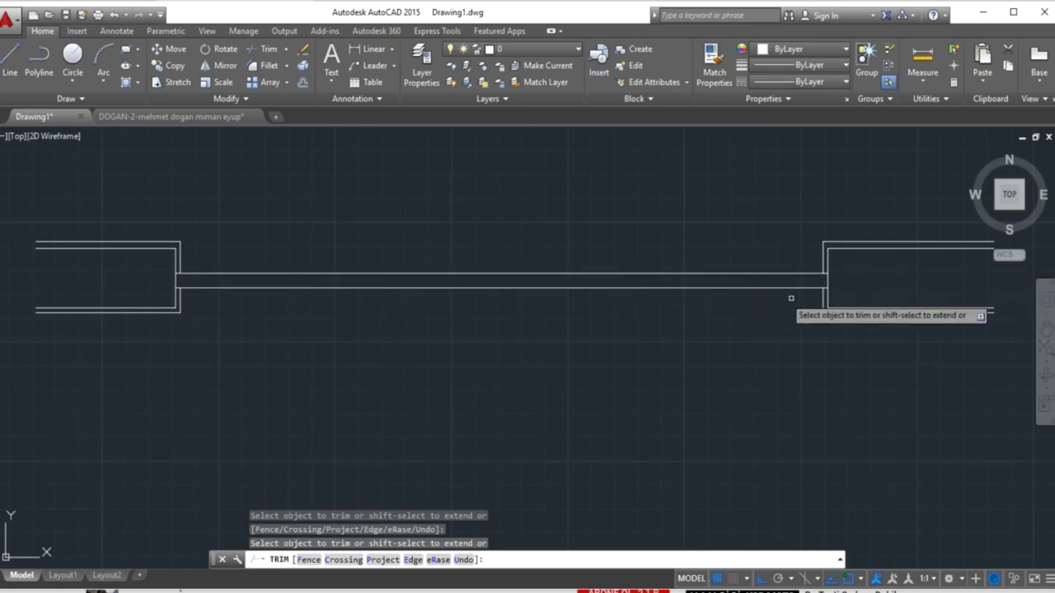
pyautogui.scroll(2, 262, 321)
pyautogui.press('Escape')
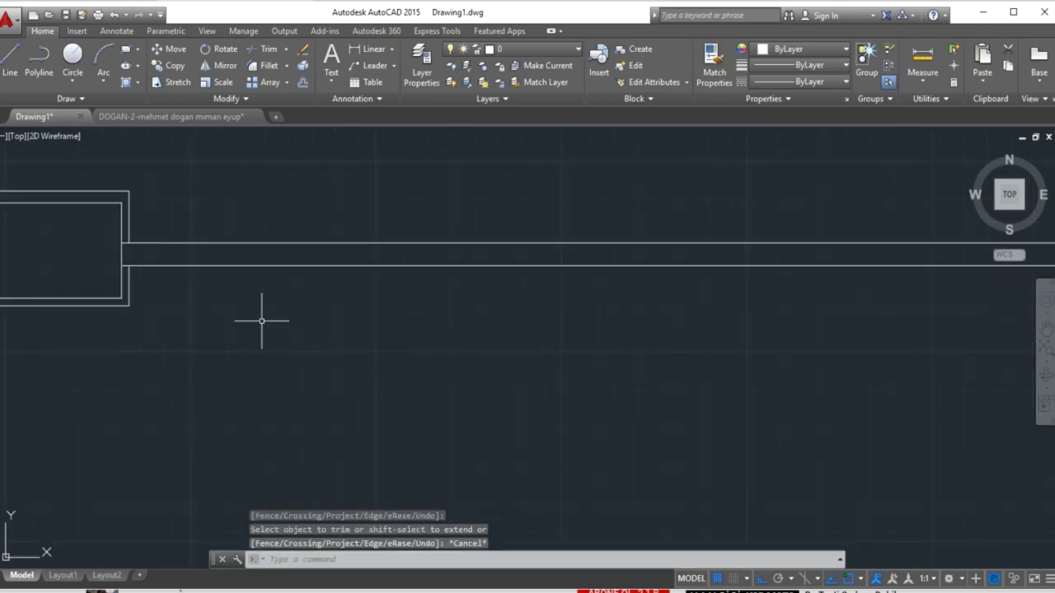
pyautogui.scroll(-4, 261, 320)
pyautogui.scroll(-2, 223, 198)
pyautogui.moveTo(228, 203); pyautogui.dragTo(353, 298, button='middle')
pyautogui.scroll(4, 353, 291)
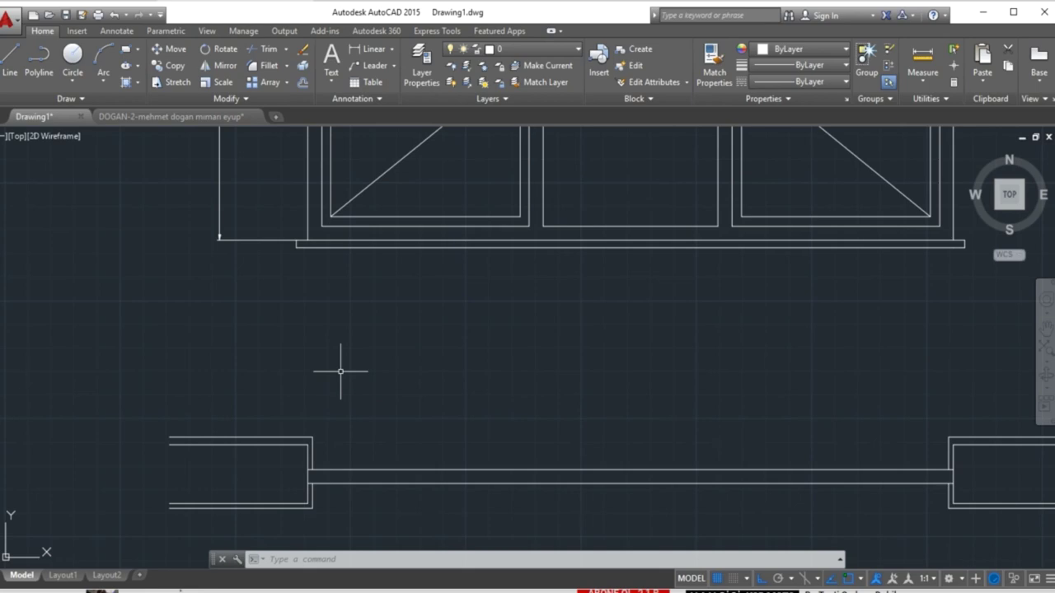
pyautogui.write('L')
# - Draw vertical lines across the plan wall at the left sash edge and both middle sash edges
pyautogui.press('Return')
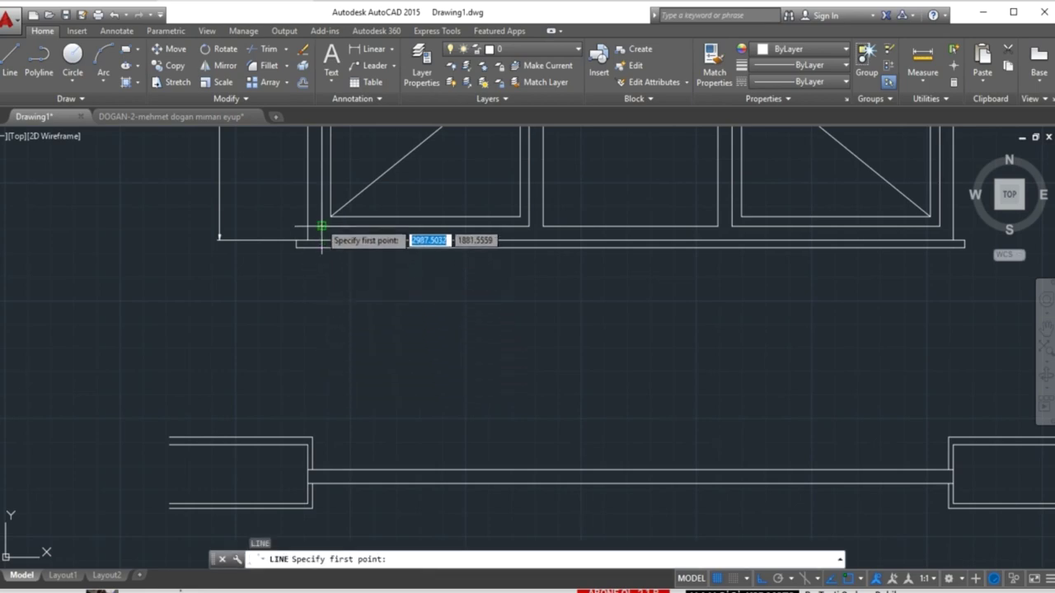
pyautogui.click(321, 414)
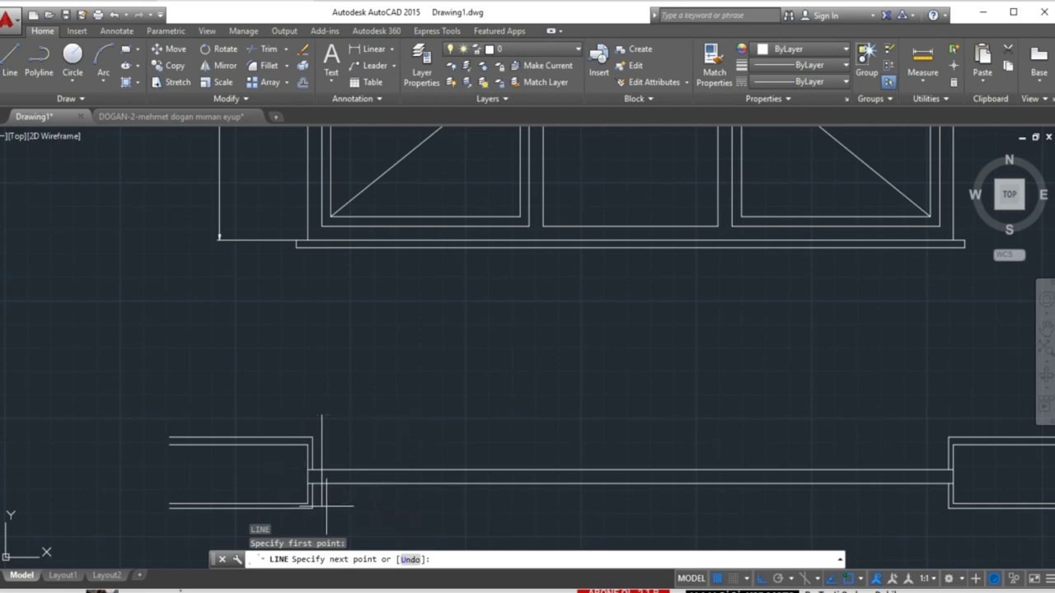
pyautogui.click(326, 506)
pyautogui.press('Return')
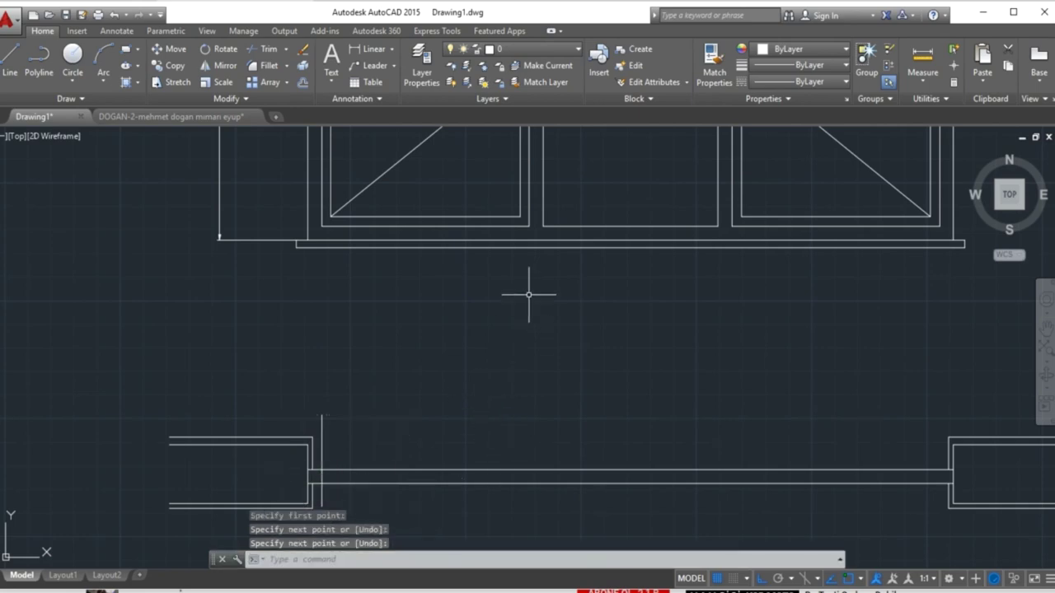
pyautogui.press('Return')
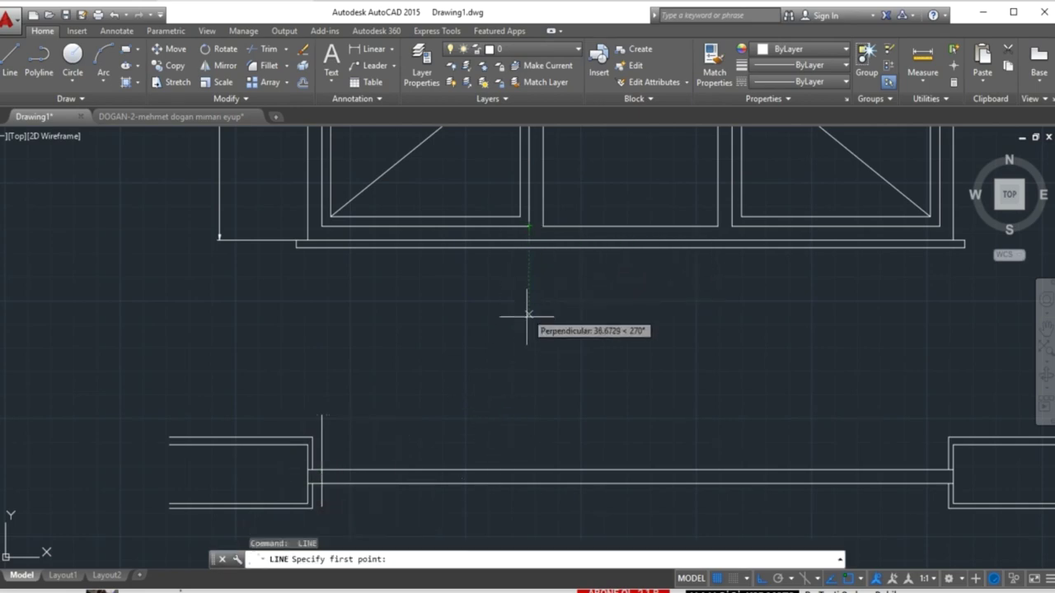
pyautogui.click(528, 448)
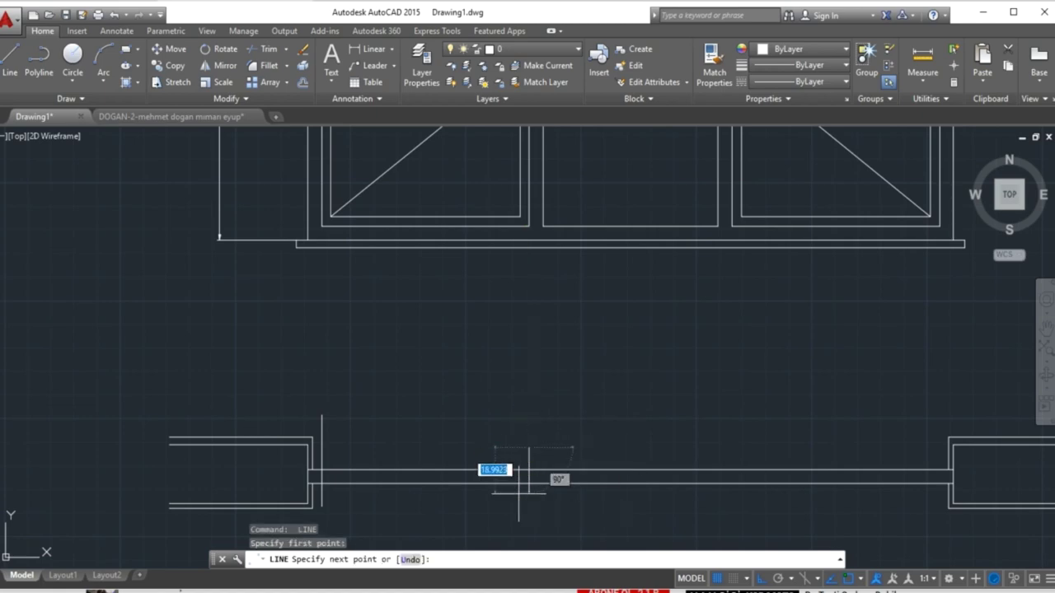
pyautogui.click(528, 500)
pyautogui.press('Return')
pyautogui.press('Return')
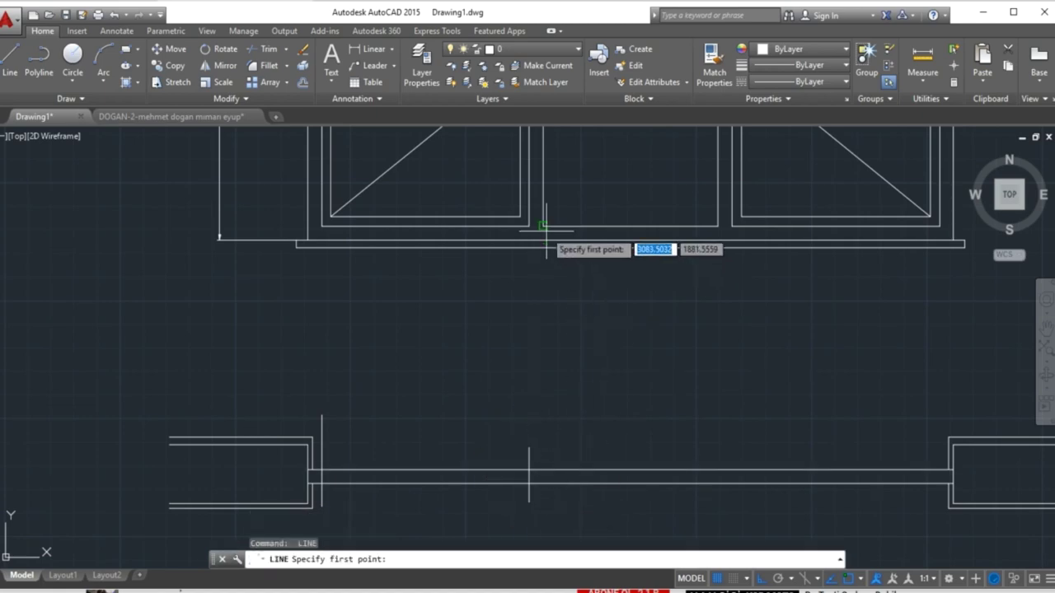
pyautogui.click(542, 437)
pyautogui.click(542, 498)
pyautogui.press('Return')
pyautogui.moveTo(588, 377)
pyautogui.mouseDown(button='middle')
pyautogui.moveTo(558, 363)
pyautogui.moveTo(436, 372)
pyautogui.mouseUp(button='middle')
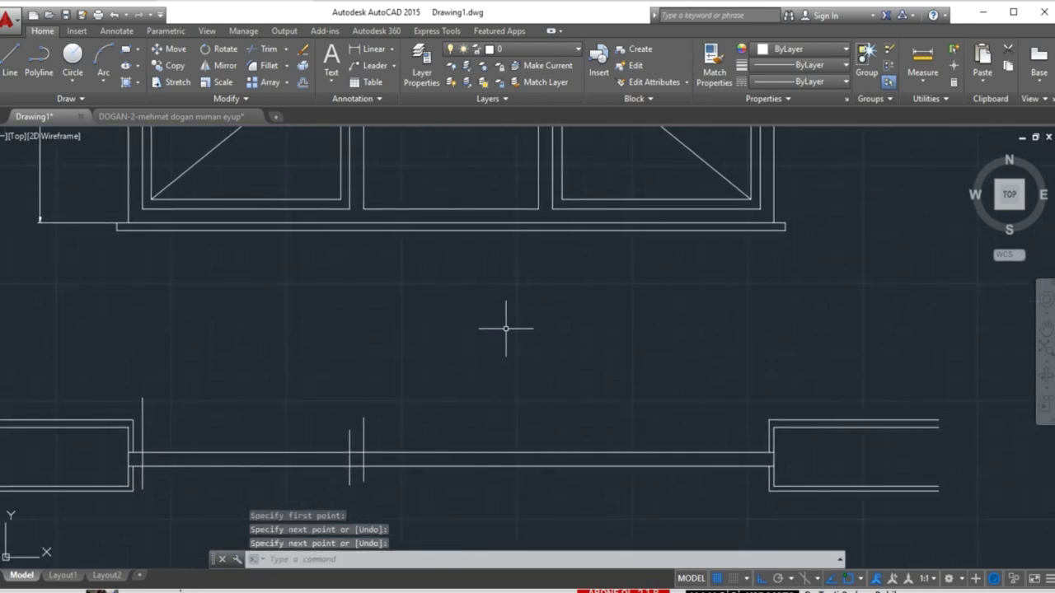
# - Draw further vertical lines through the plan at the right sash edges and right wall opening
pyautogui.press('Return')
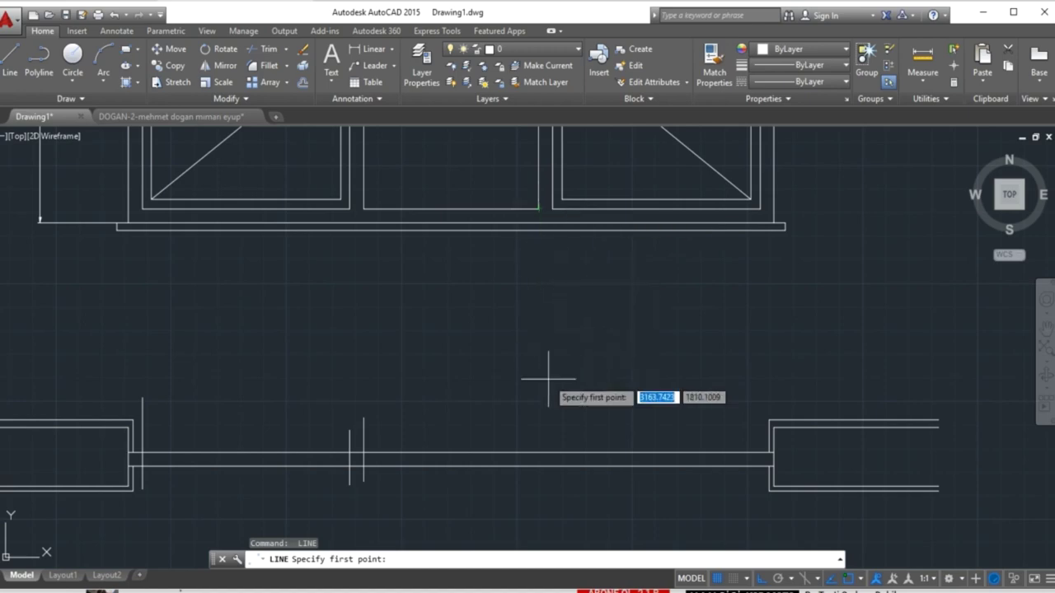
pyautogui.click(539, 407)
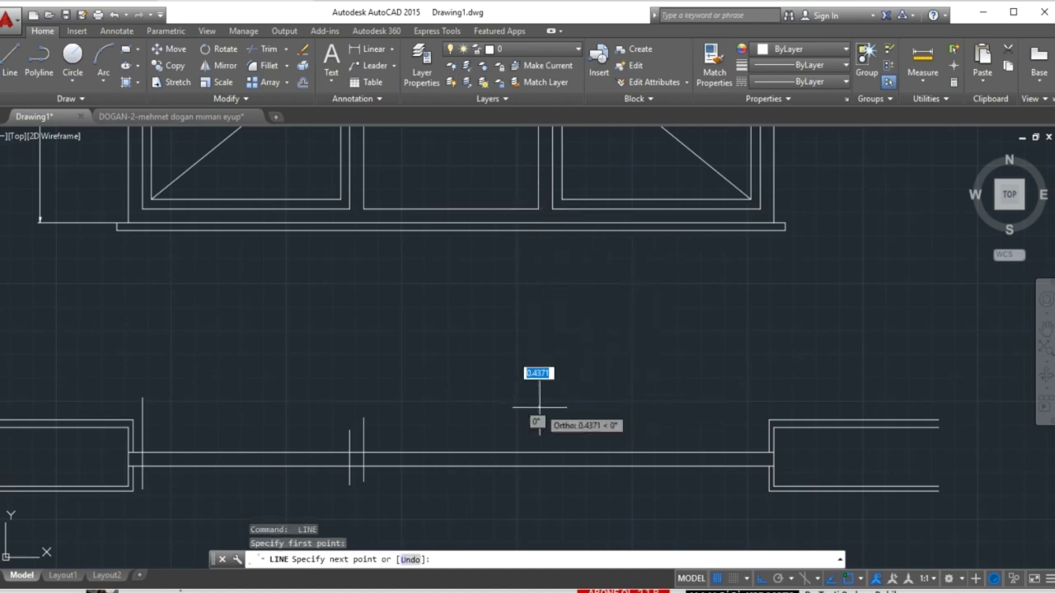
pyautogui.click(540, 491)
pyautogui.press('Return')
pyautogui.press('Return')
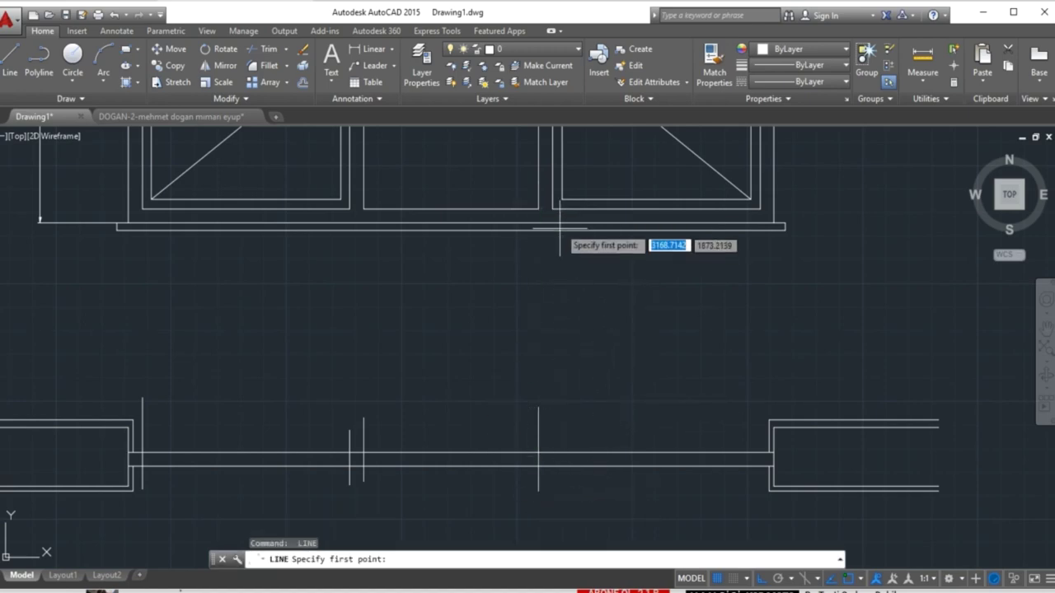
pyautogui.click(552, 209)
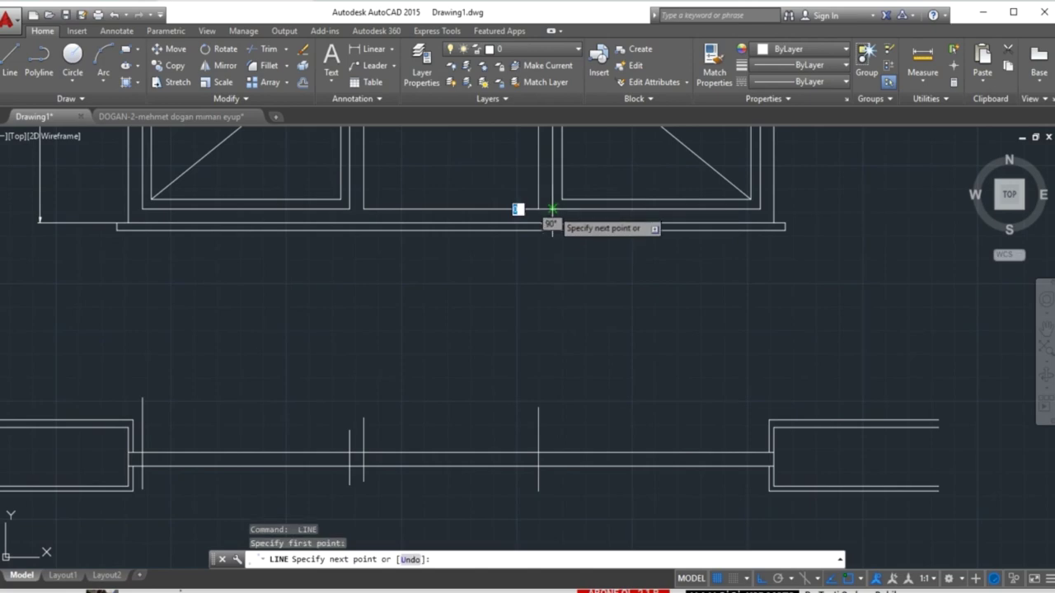
pyautogui.click(557, 504)
pyautogui.press('Return')
pyautogui.press('Return')
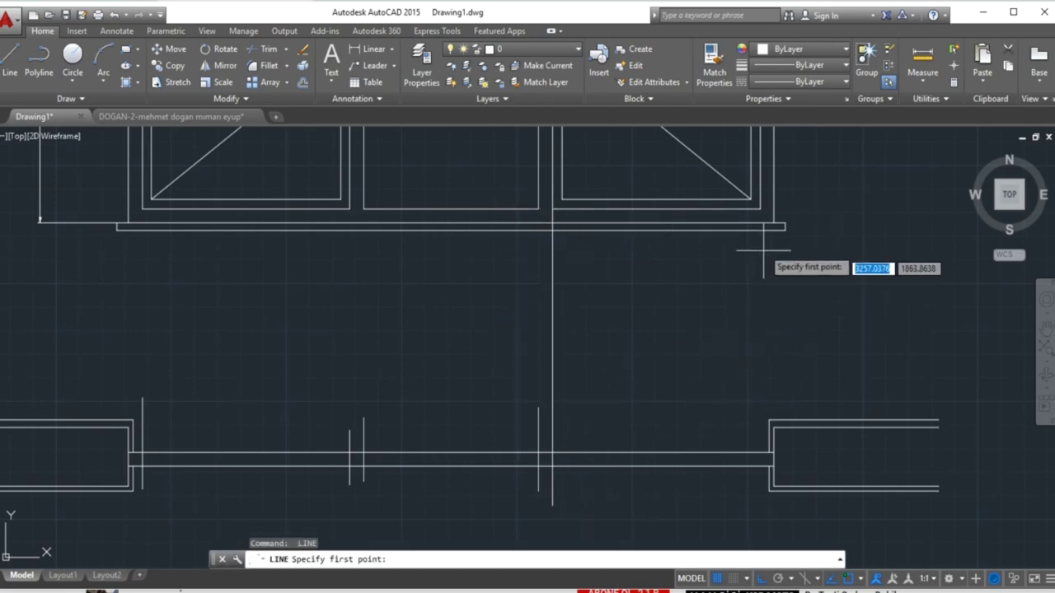
pyautogui.click(759, 429)
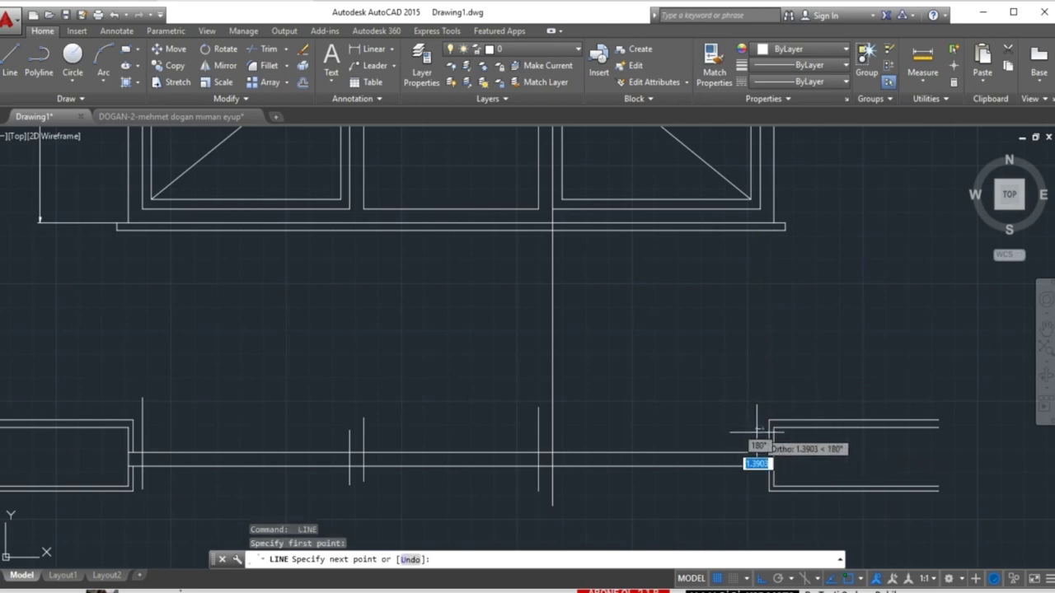
pyautogui.click(759, 495)
pyautogui.press('Return')
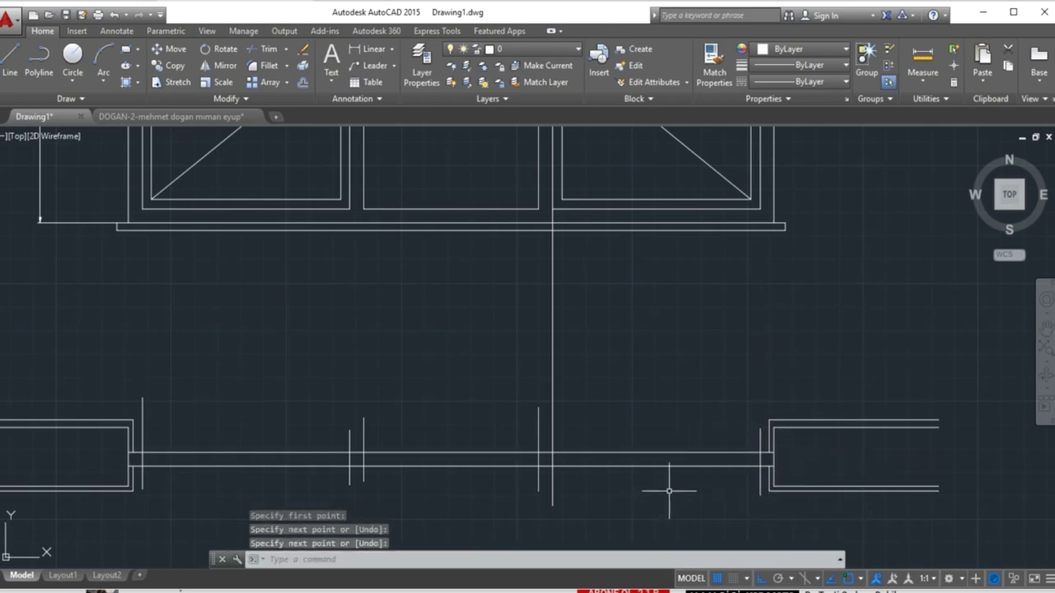
# - Trim the long centre line above the plan, the stubs below the wall, and the right stubs
pyautogui.write('Tr')
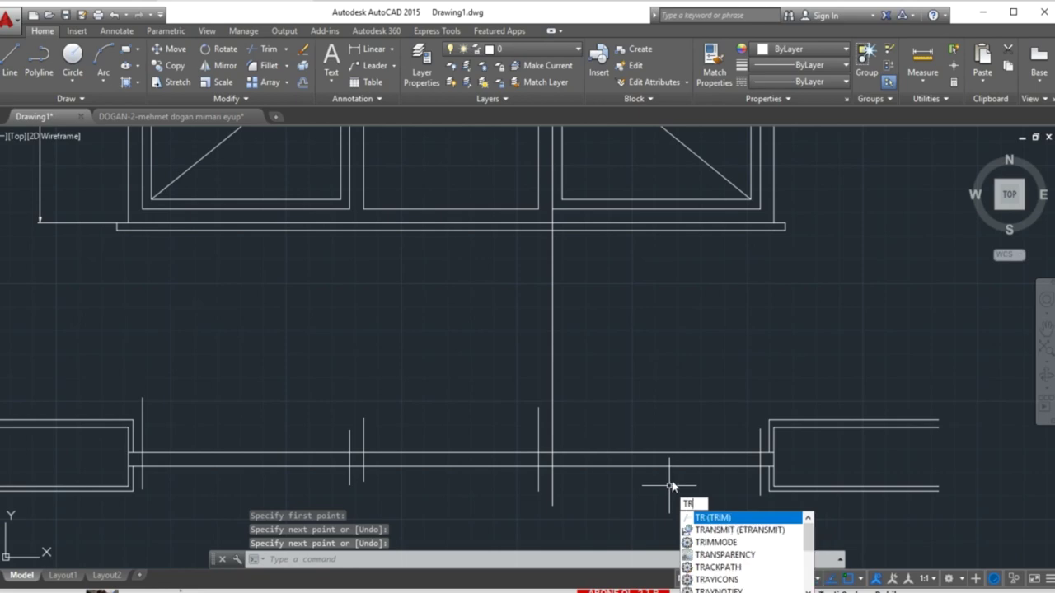
pyautogui.press('Return')
pyautogui.click(552, 218)
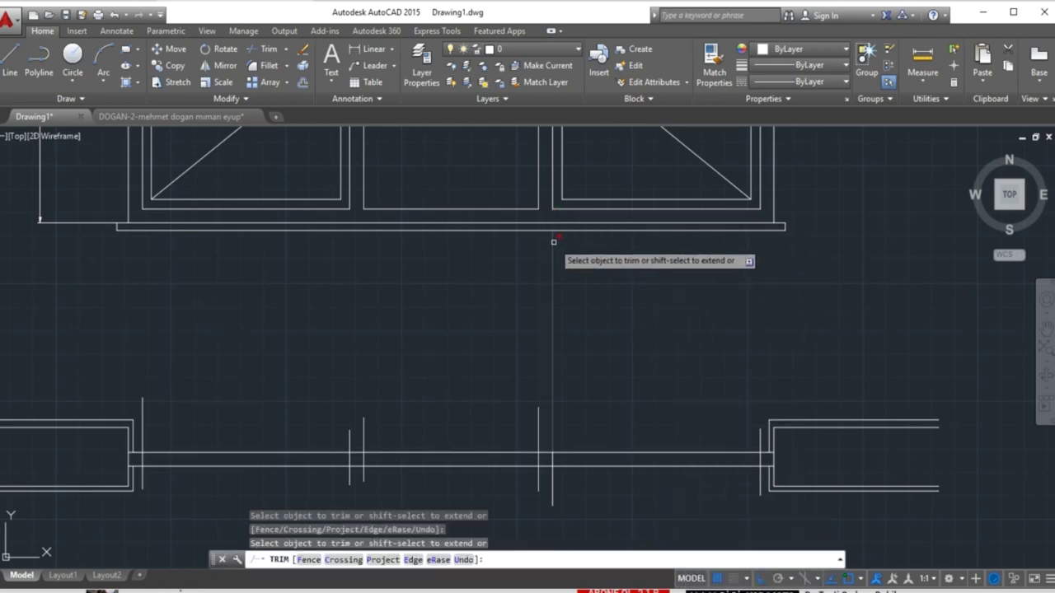
pyautogui.click(669, 472)
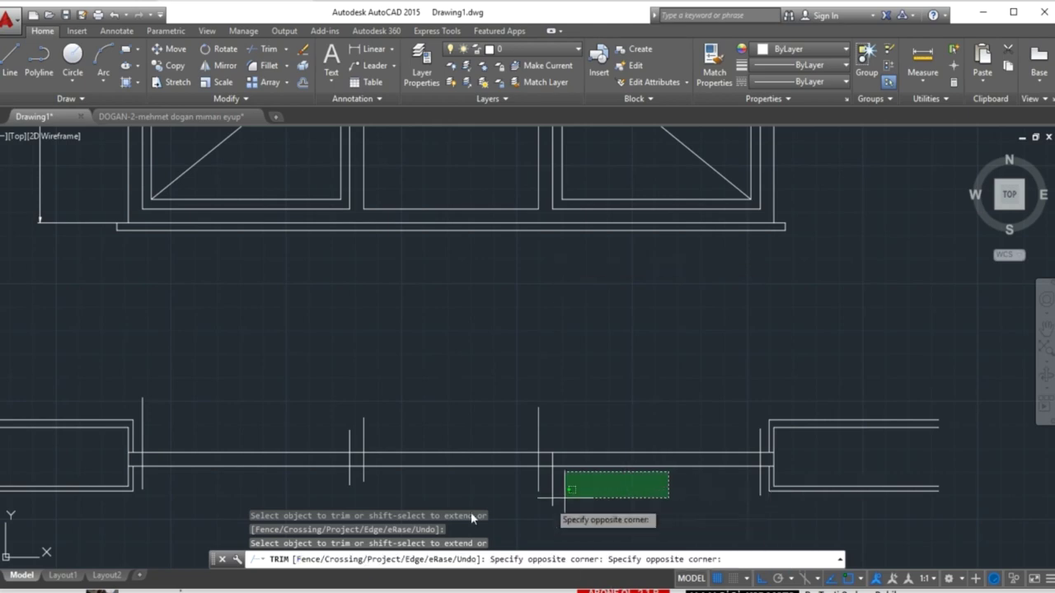
pyautogui.click(314, 505)
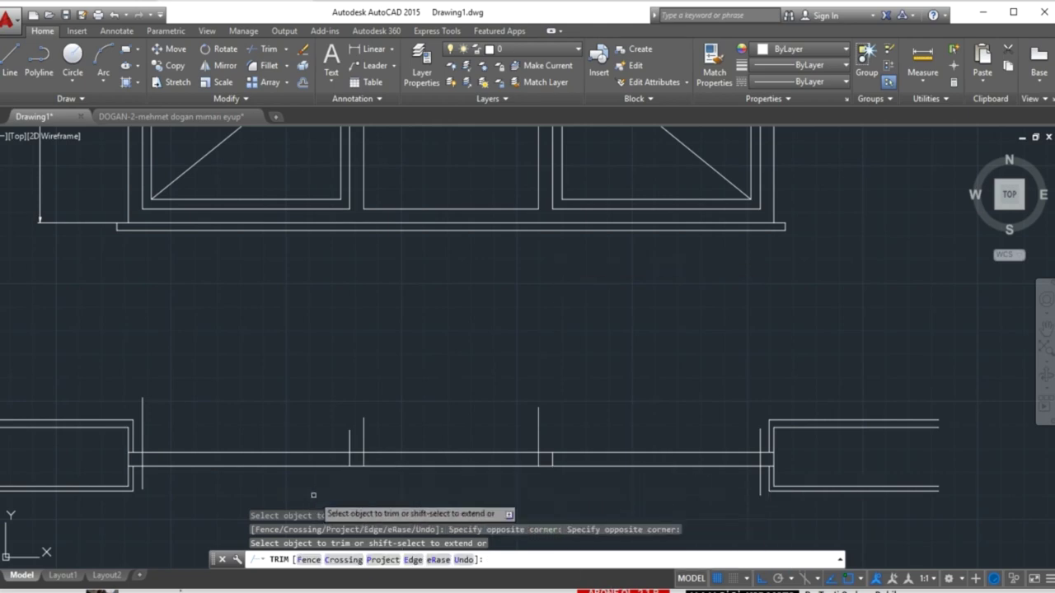
pyautogui.click(760, 482)
pyautogui.click(761, 444)
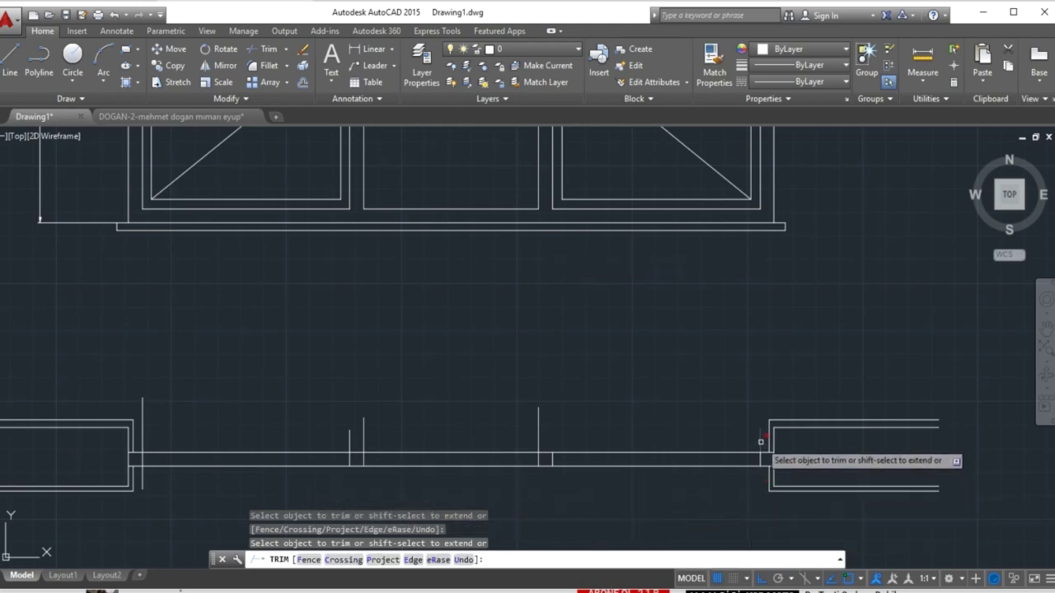
# - Trim the middle and left vertical stubs so only divisions inside the window strip remain
pyautogui.click(577, 409)
pyautogui.click(289, 463)
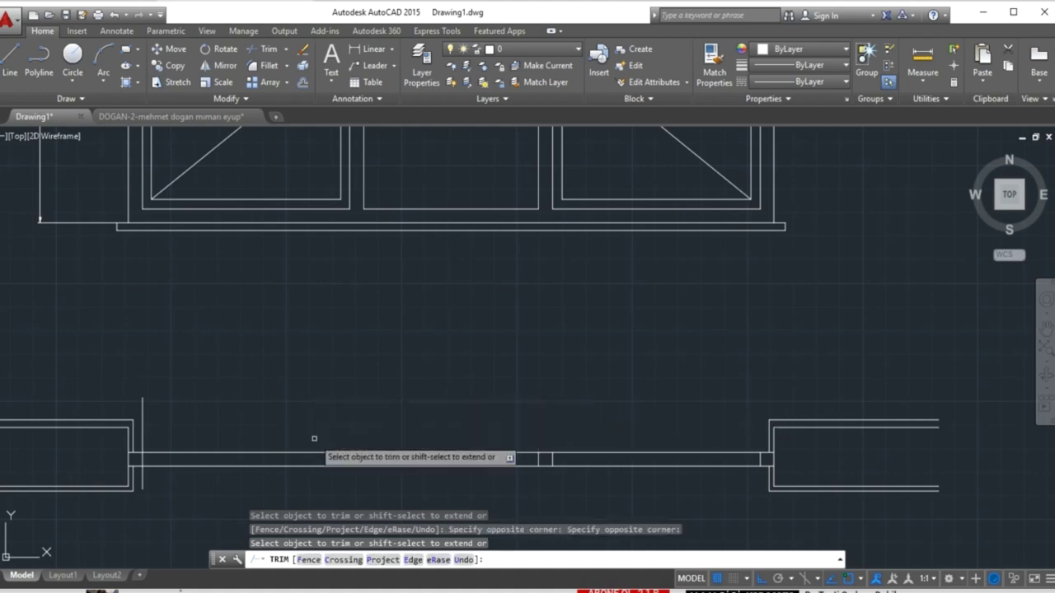
pyautogui.click(143, 412)
pyautogui.click(143, 480)
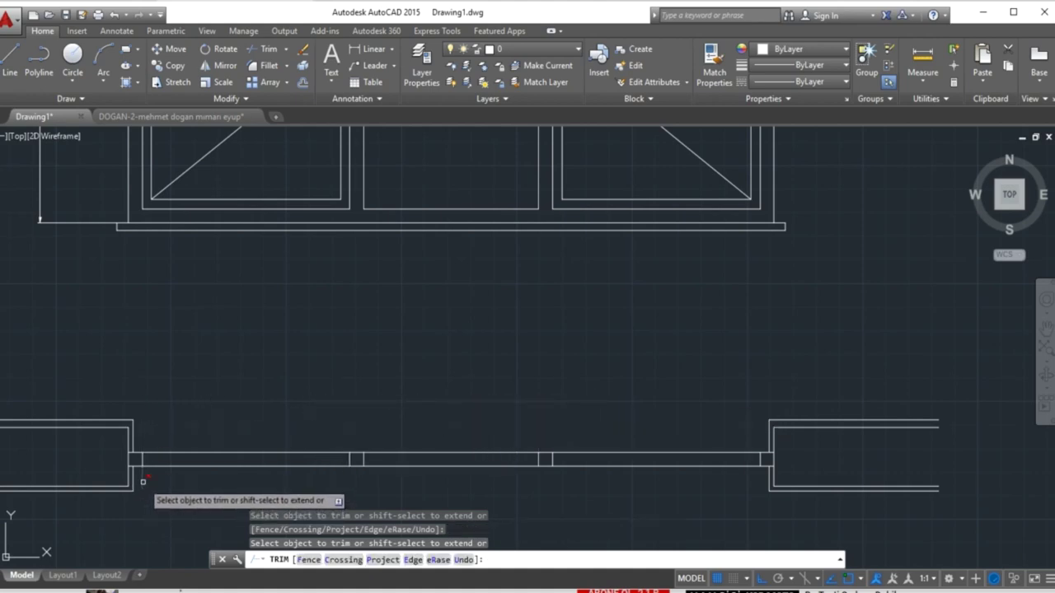
pyautogui.moveTo(142, 482)
pyautogui.mouseDown(button='middle')
pyautogui.moveTo(368, 443)
pyautogui.moveTo(430, 448)
pyautogui.mouseUp(button='middle')
pyautogui.scroll(2, 430, 449)
pyautogui.scroll(3, 377, 447)
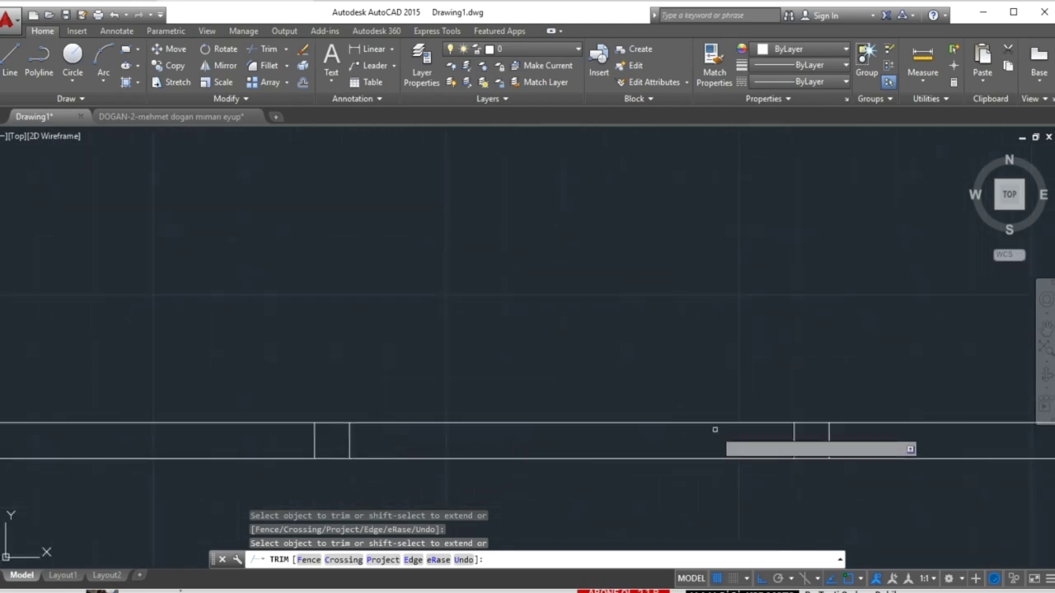
pyautogui.scroll(-2, 546, 437)
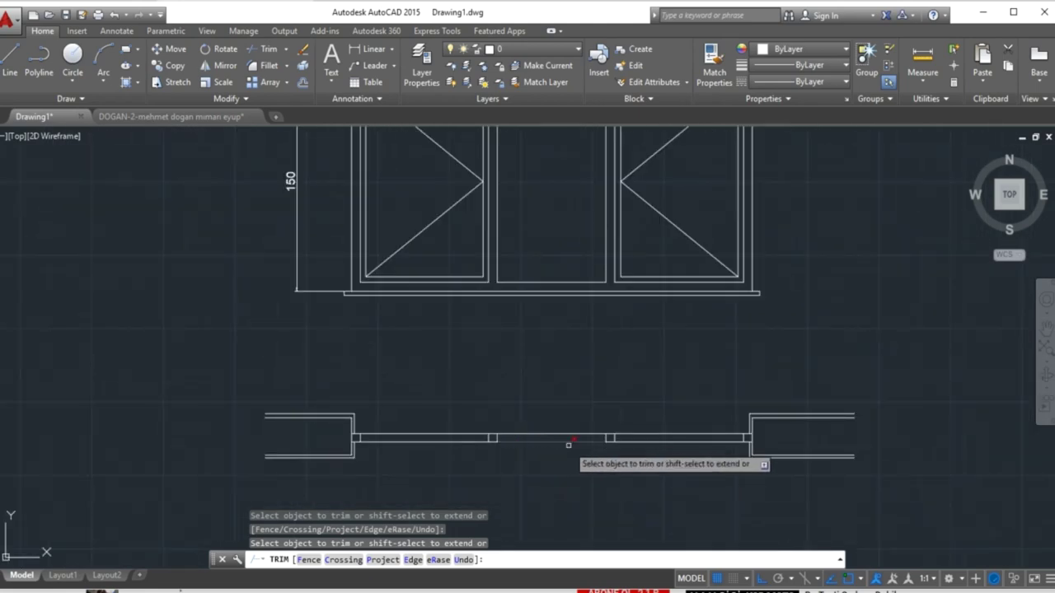
# - Draw a horizontal line across the middle sash between its frame edges
pyautogui.press('Escape')
pyautogui.press('Return')
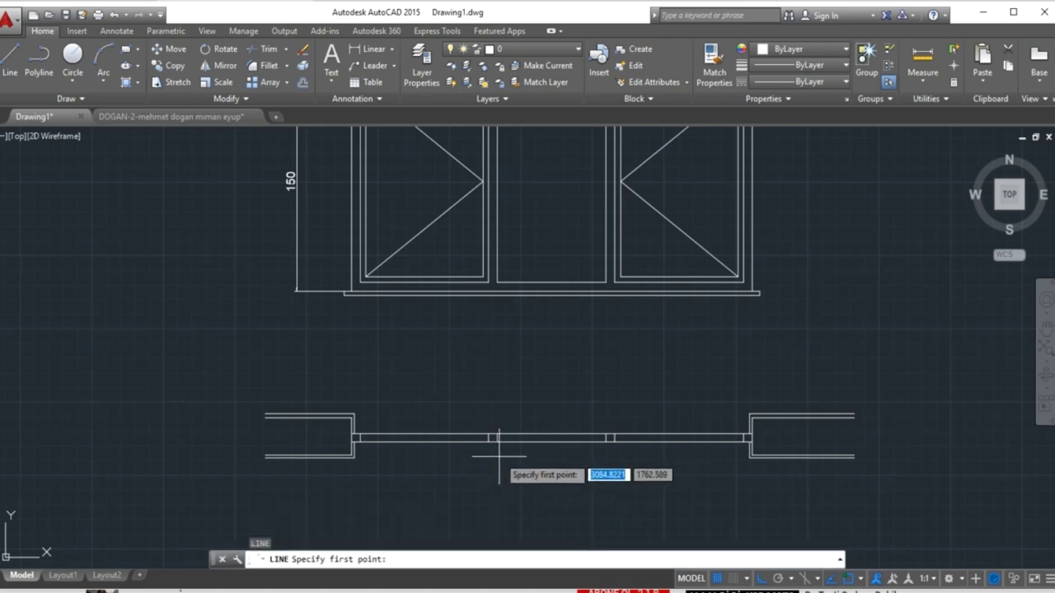
pyautogui.scroll(4, 498, 452)
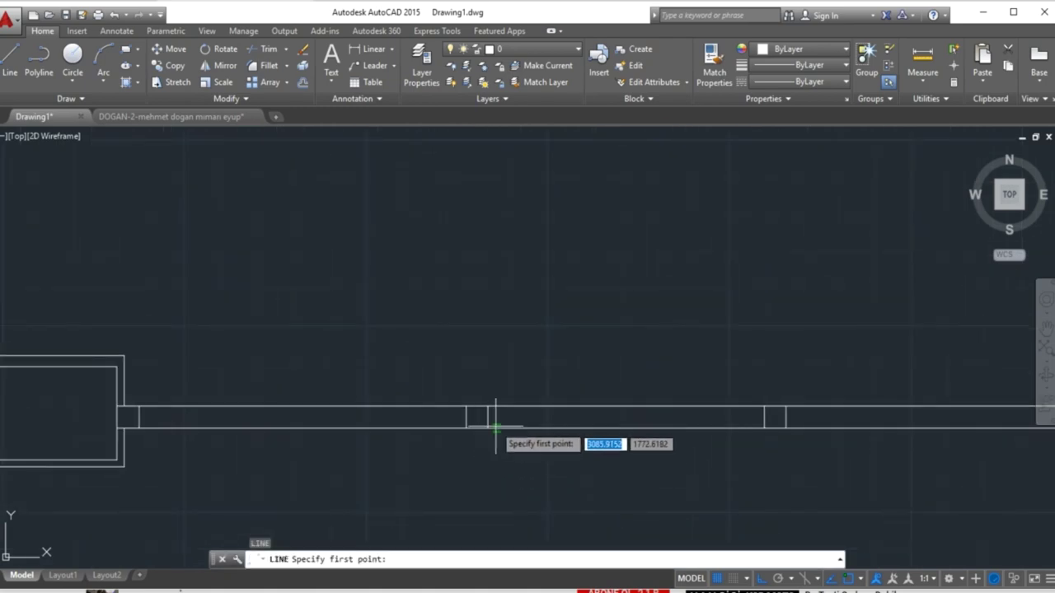
pyautogui.click(487, 418)
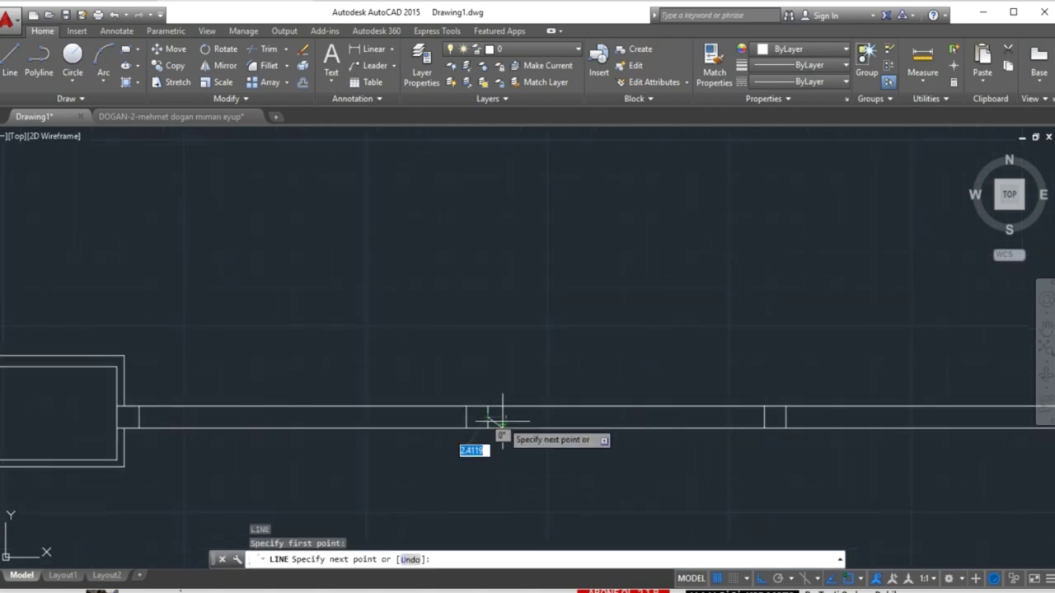
pyautogui.click(749, 418)
pyautogui.press('Return')
pyautogui.scroll(4, 582, 423)
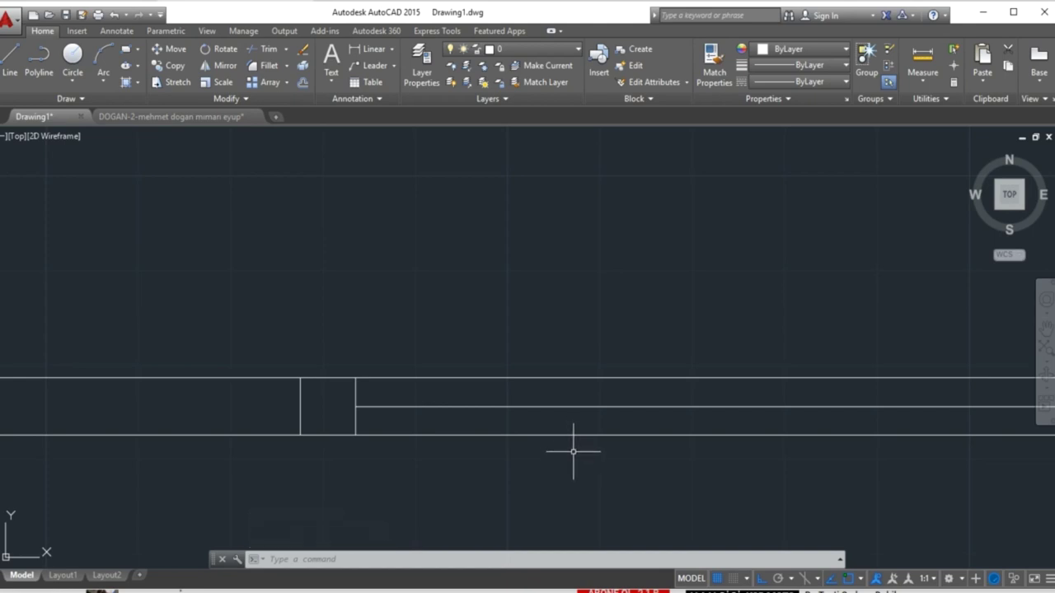
pyautogui.write('O')
# - Offset that line 1 unit above and 1 unit below to form the glass lines
pyautogui.press('Return')
pyautogui.write('1')
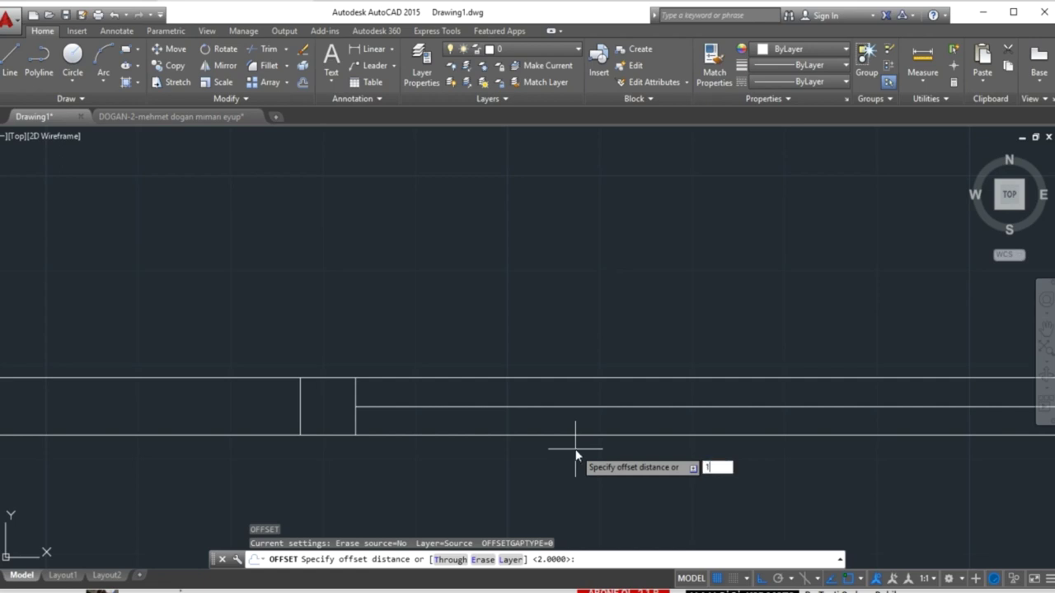
pyautogui.press('Return')
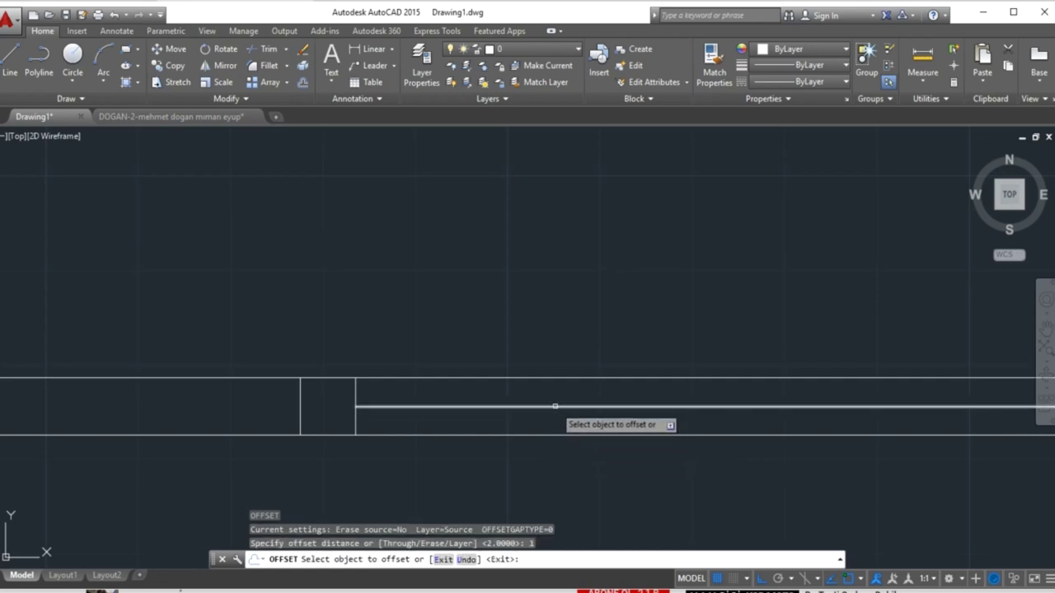
pyautogui.click(555, 405)
pyautogui.click(537, 364)
pyautogui.click(534, 406)
pyautogui.click(534, 421)
pyautogui.press('Escape')
# - Delete the original middle guide line, leaving only the two glass lines
pyautogui.click(523, 407)
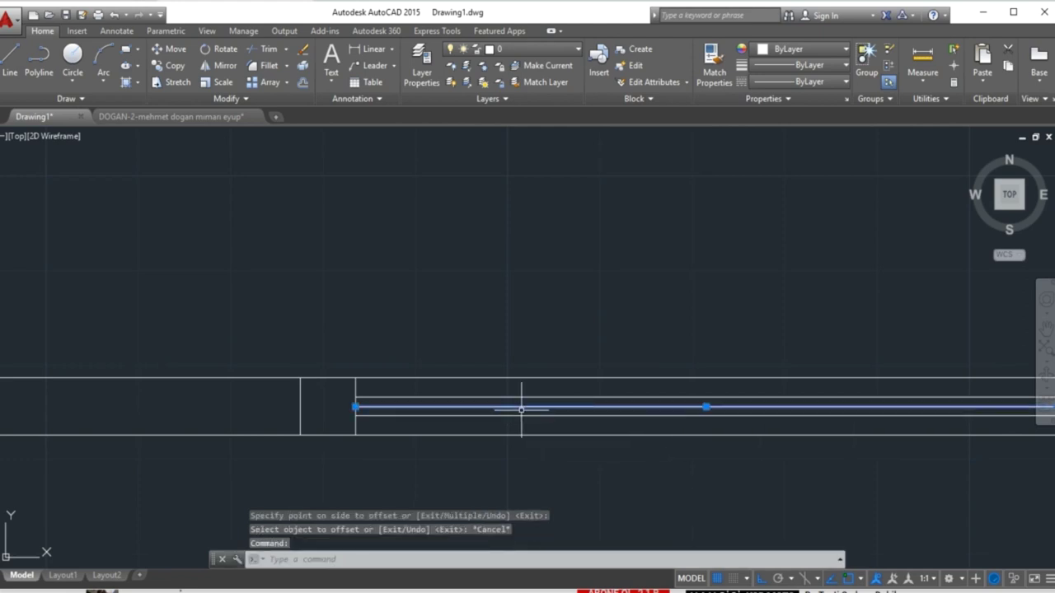
pyautogui.press('Delete')
pyautogui.scroll(-4, 522, 409)
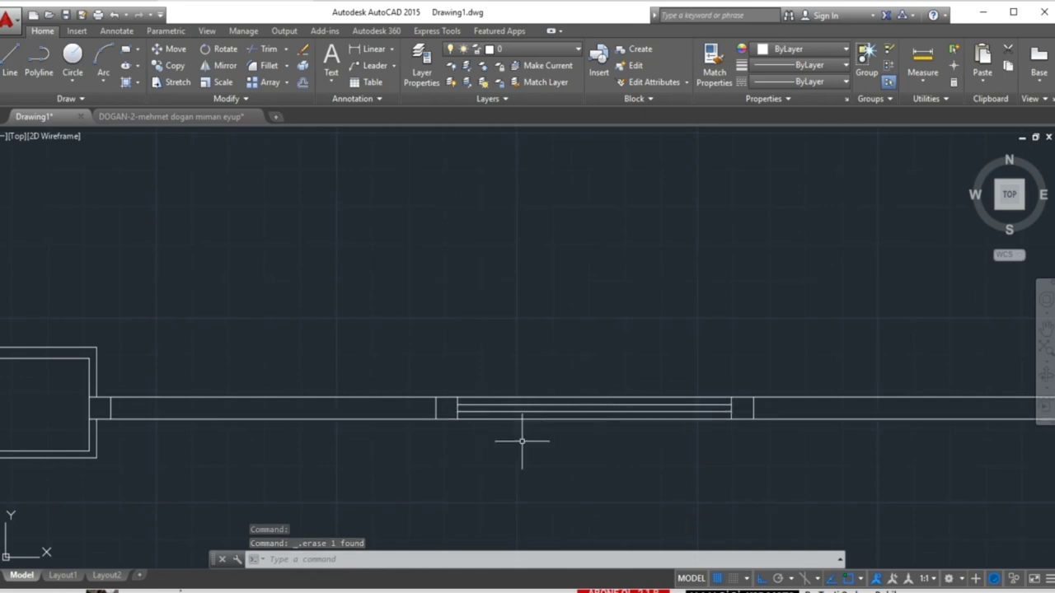
pyautogui.moveTo(451, 447); pyautogui.dragTo(567, 440, button='middle')
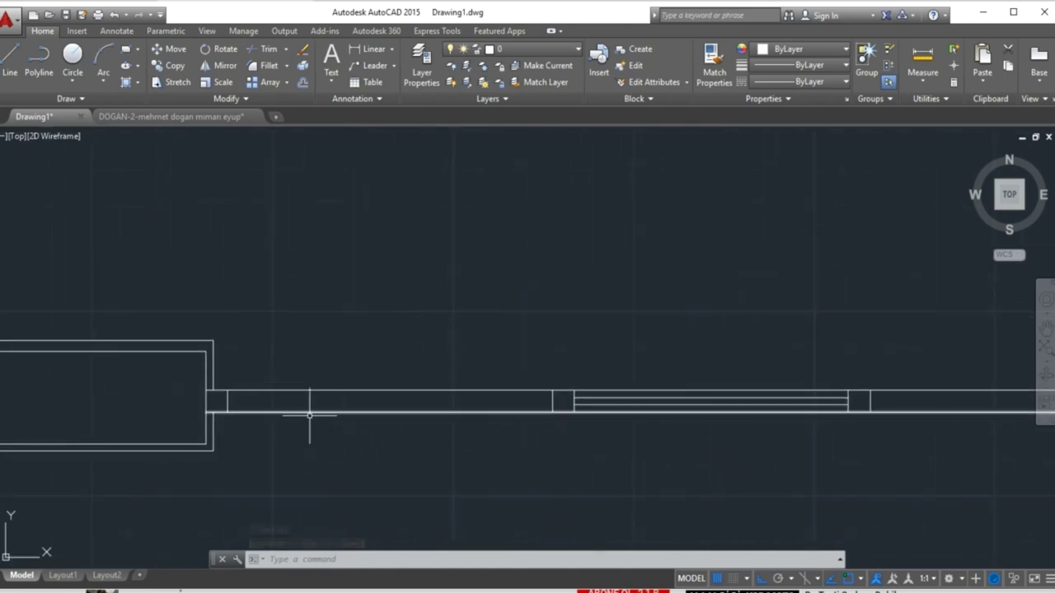
pyautogui.scroll(-2, 305, 405)
pyautogui.moveTo(322, 336)
pyautogui.mouseDown(button='middle')
pyautogui.moveTo(355, 351)
pyautogui.moveTo(388, 403)
pyautogui.mouseUp(button='middle')
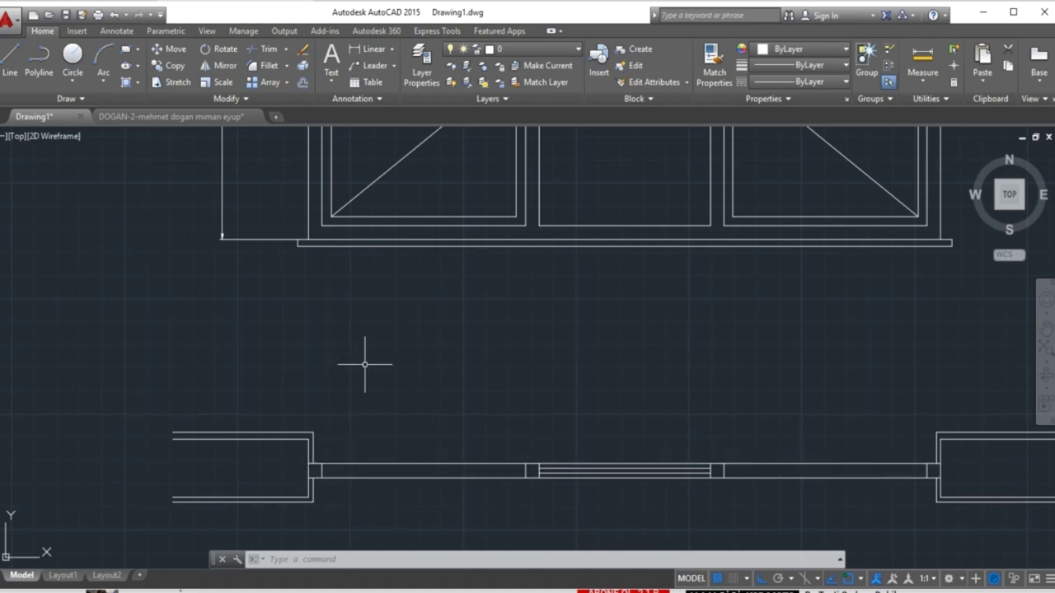
# - Draw two vertical lines through the plan wall aligned with the left sash's left and right edges
pyautogui.write('l')
pyautogui.press('Return')
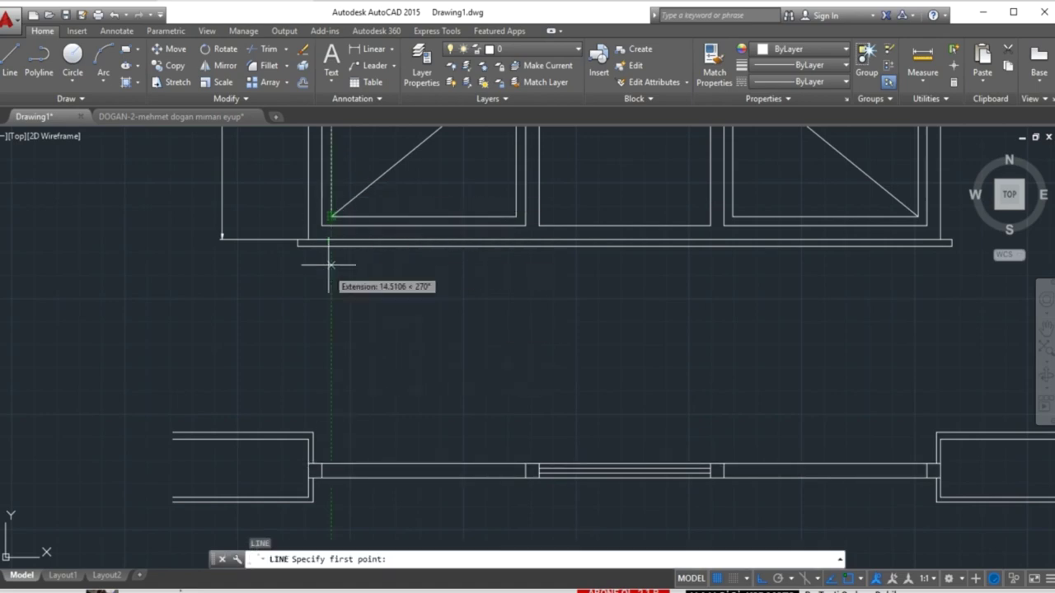
pyautogui.click(331, 455)
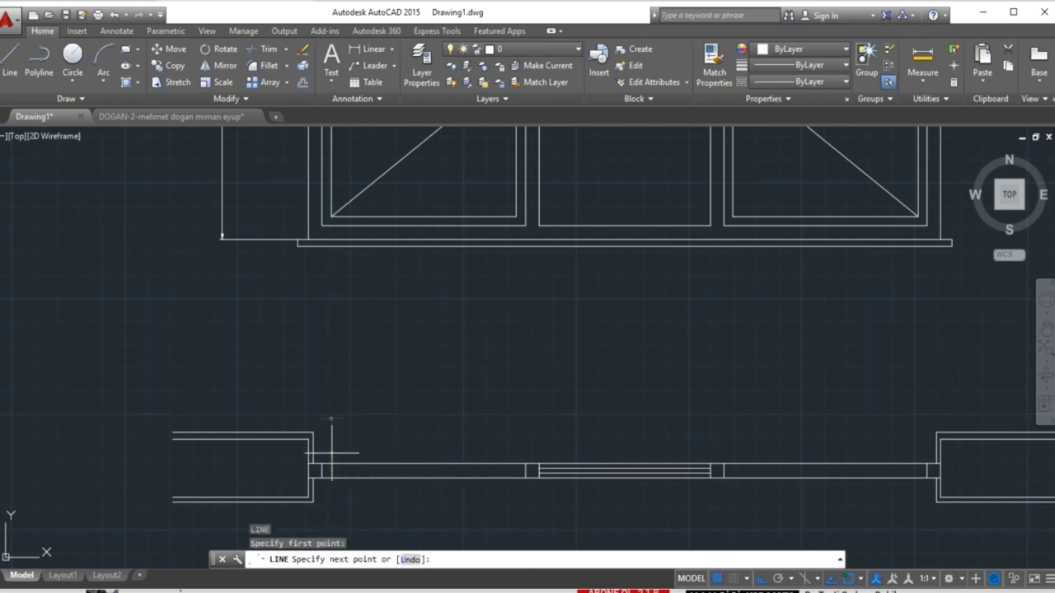
pyautogui.click(331, 507)
pyautogui.press('Return')
pyautogui.press('Return')
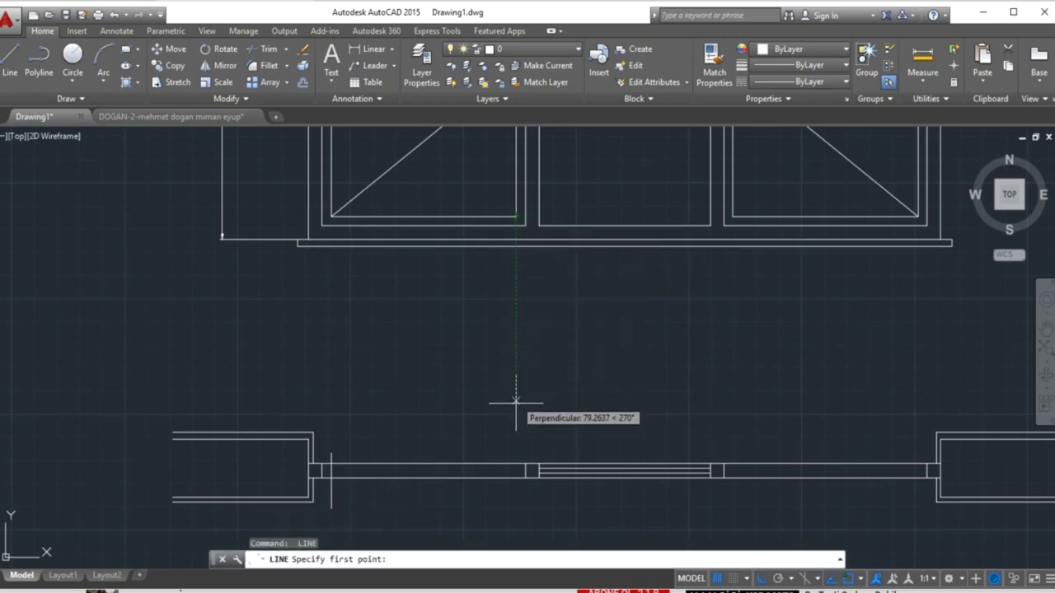
pyautogui.click(516, 441)
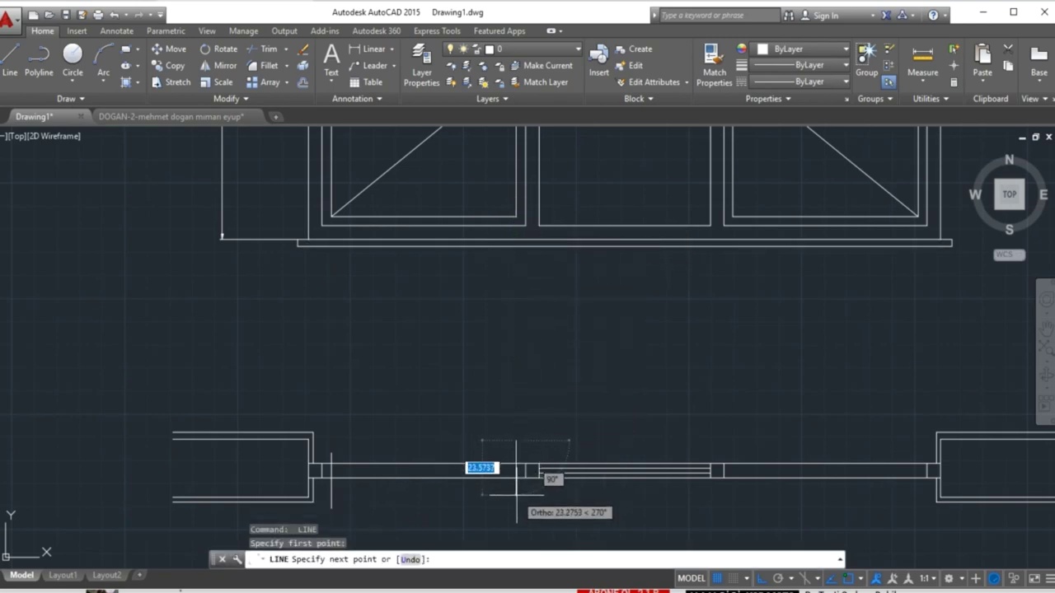
pyautogui.click(513, 494)
pyautogui.press('Return')
pyautogui.moveTo(376, 501); pyautogui.dragTo(478, 426, button='middle')
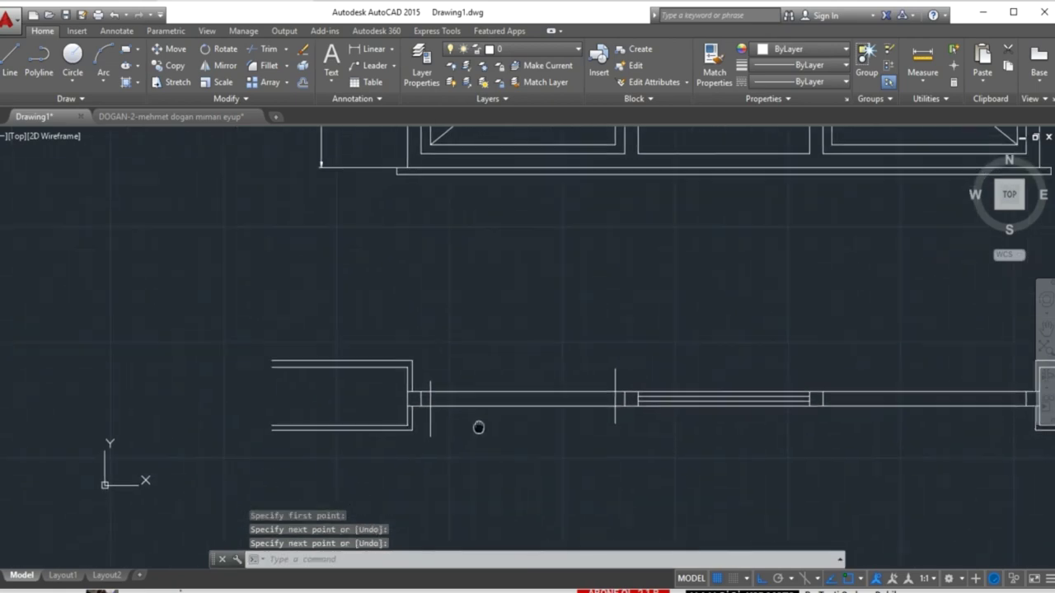
pyautogui.scroll(5, 511, 385)
# - Draw a small frame profile from the wall intersection, 6 units down then 6 units left
pyautogui.write('l')
pyautogui.press('Return')
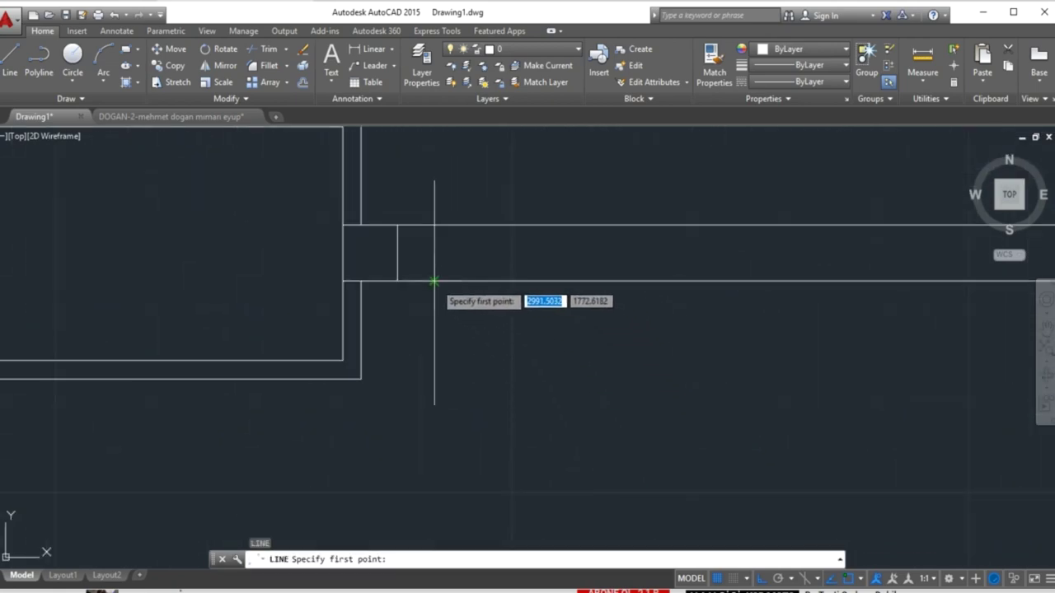
pyautogui.click(435, 281)
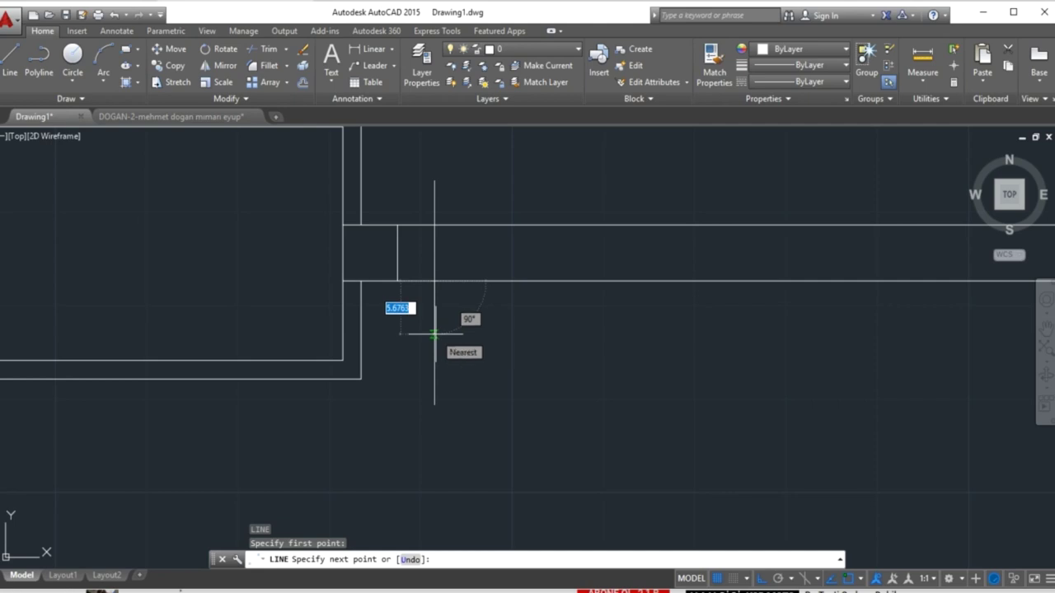
pyautogui.write('6')
pyautogui.press('Return')
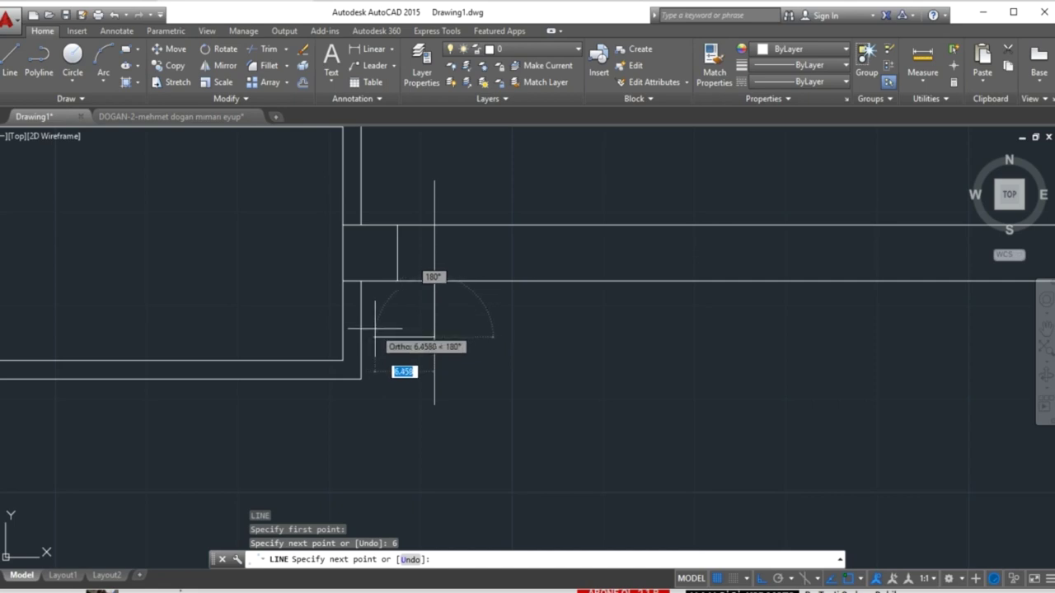
pyautogui.press('Return')
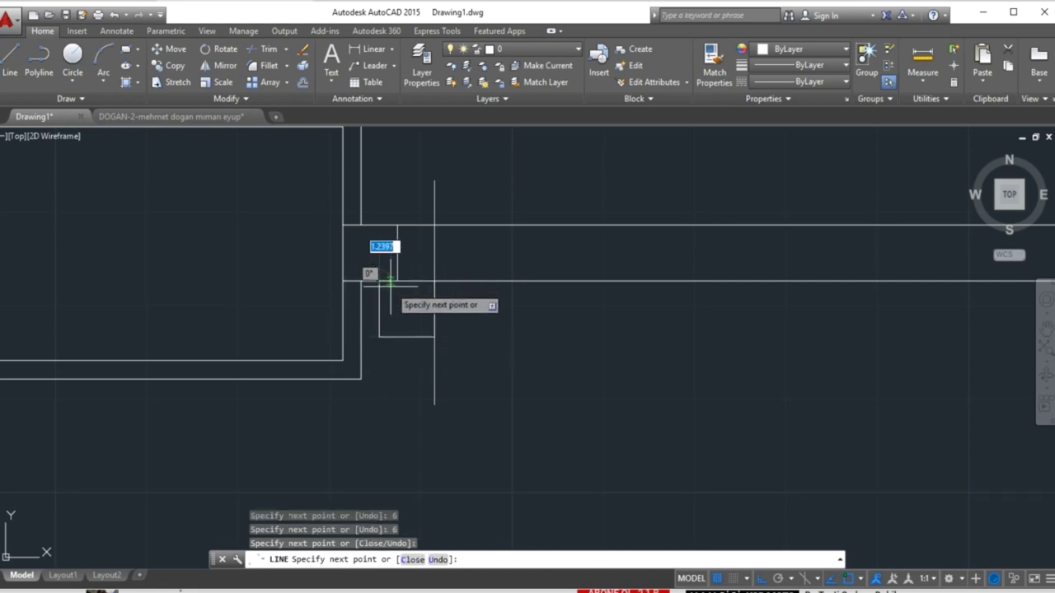
pyautogui.press('Return')
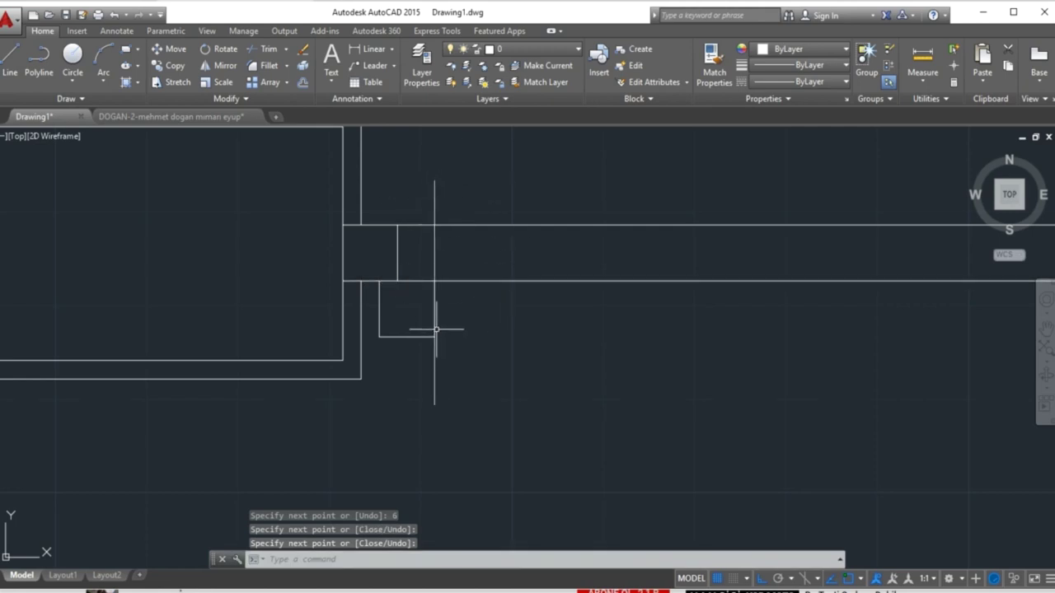
pyautogui.write('TR')
# - Trim the vertical guide line above, between and below the frame lines around the profile
pyautogui.press('Return')
pyautogui.press('Return')
pyautogui.click(434, 202)
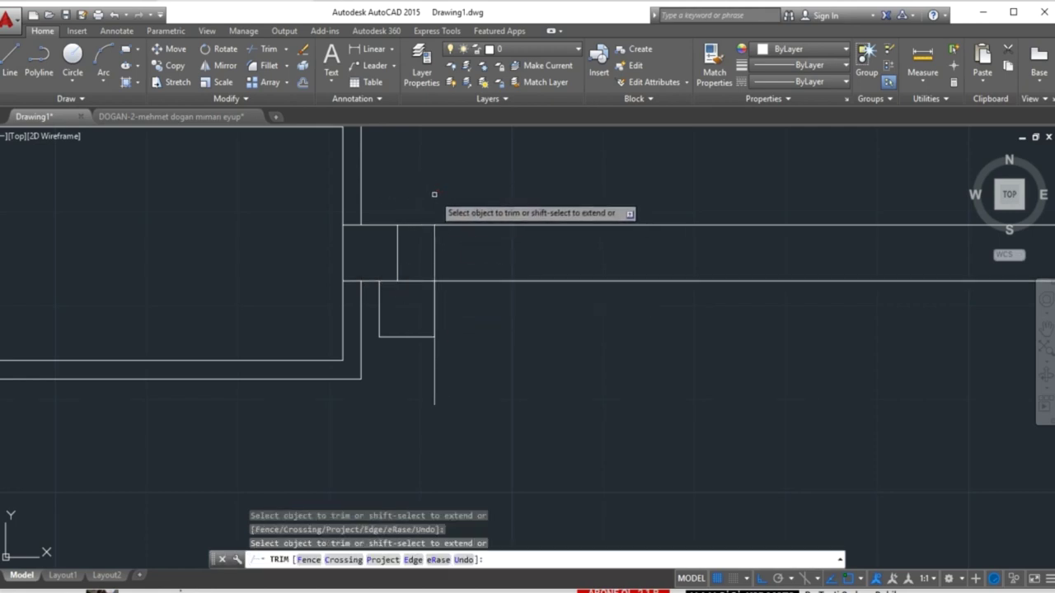
pyautogui.click(434, 262)
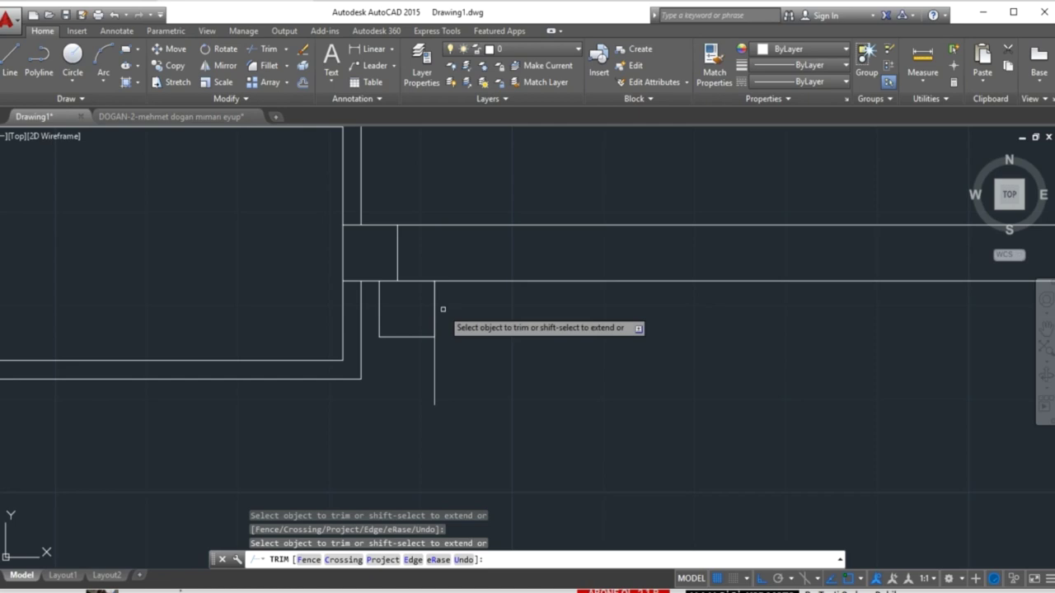
pyautogui.click(434, 375)
pyautogui.press('Return')
pyautogui.scroll(-2, 528, 346)
# - Draw a horizontal divider line from the profile across to the right-hand post
pyautogui.write('l')
pyautogui.press('Return')
pyautogui.click(451, 299)
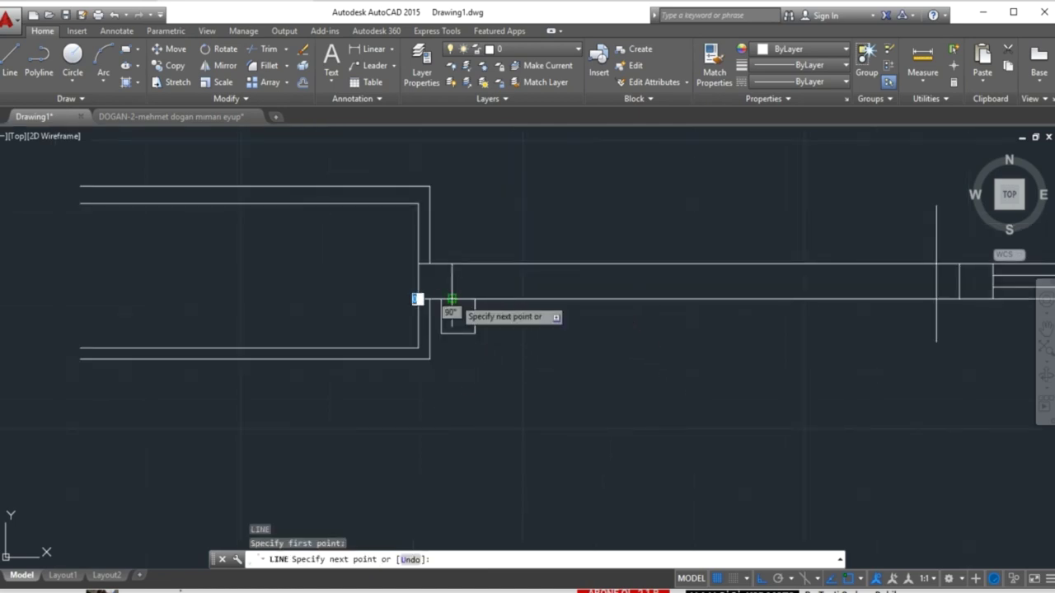
pyautogui.click(959, 298)
pyautogui.press('Return')
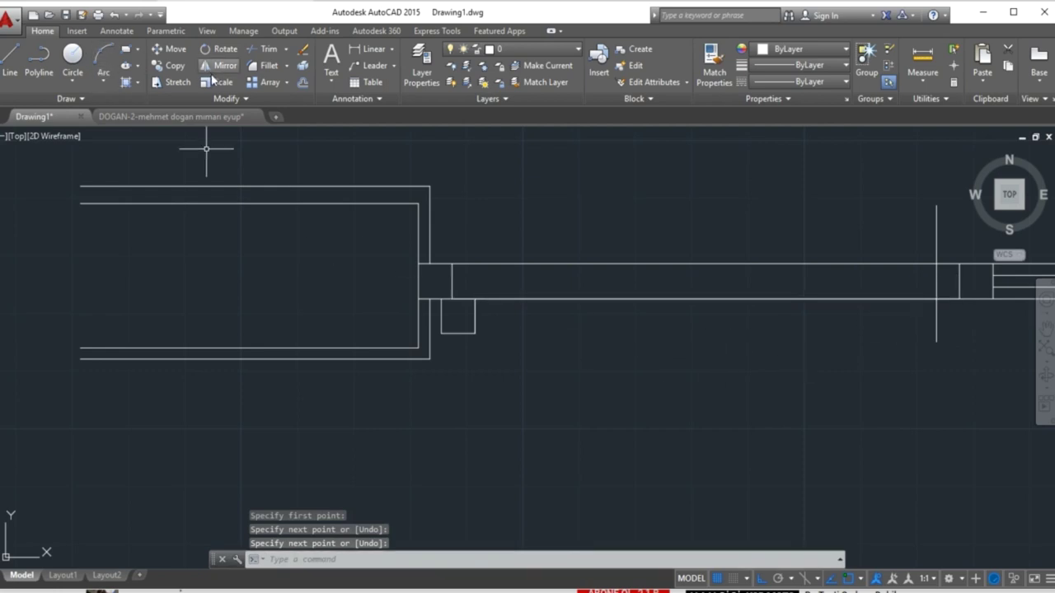
pyautogui.click(436, 292)
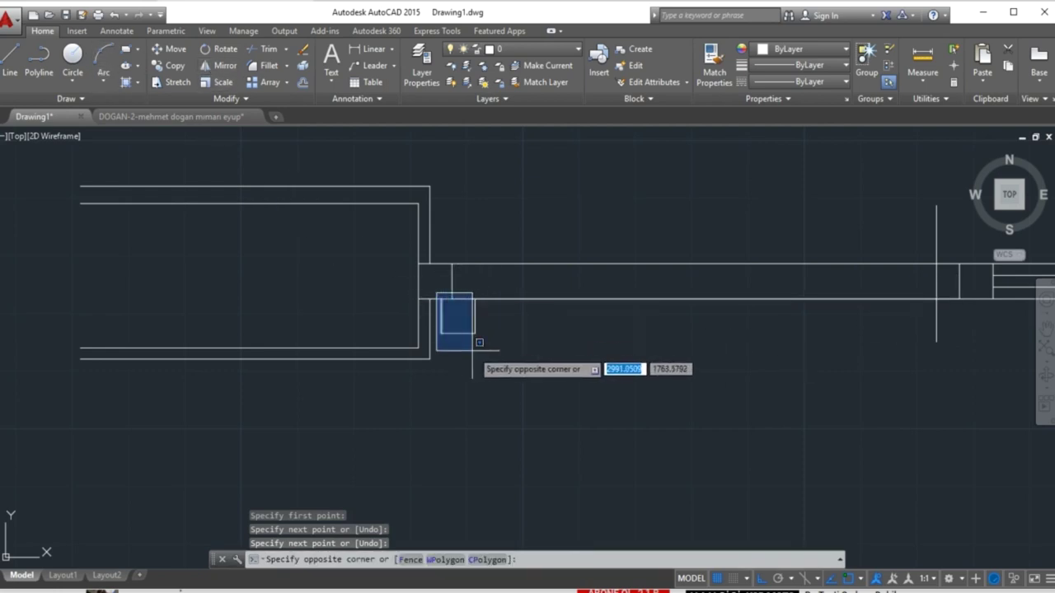
pyautogui.click(486, 348)
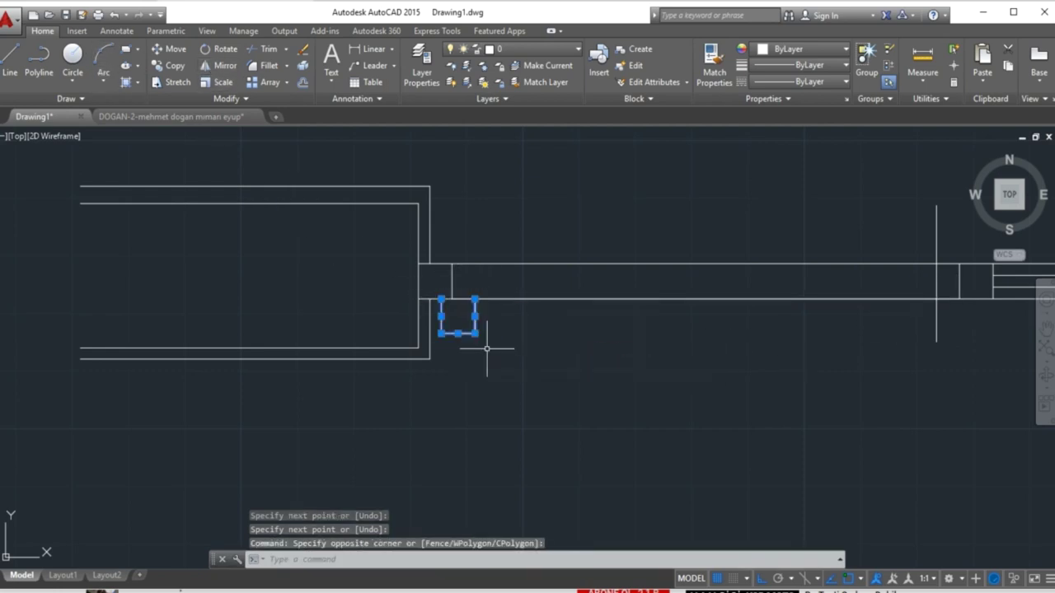
# - Mirror the small frame profile about a vertical mid-span axis, keeping the original
pyautogui.click(221, 66)
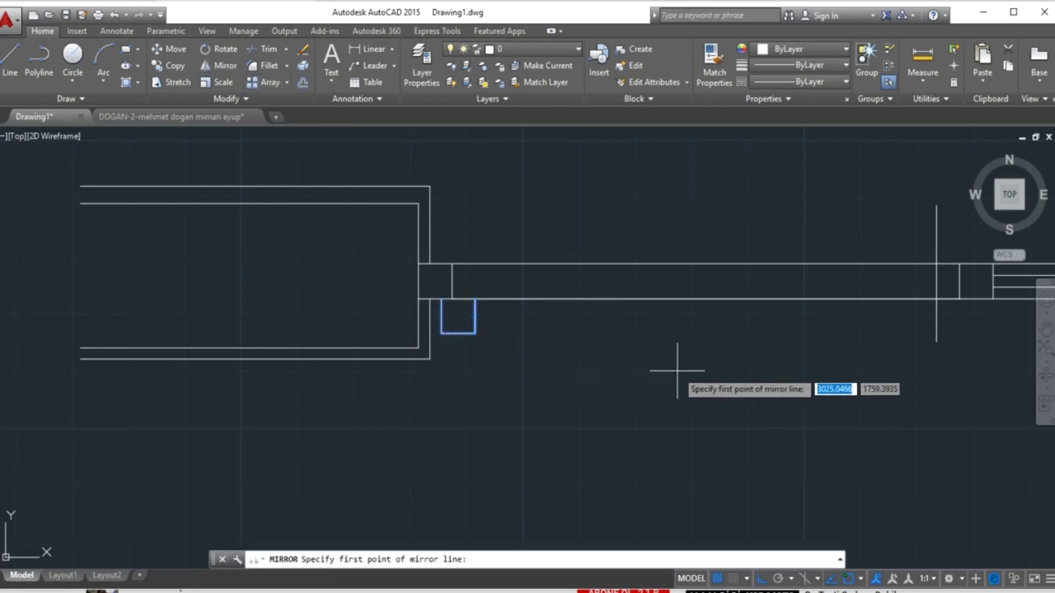
pyautogui.click(705, 298)
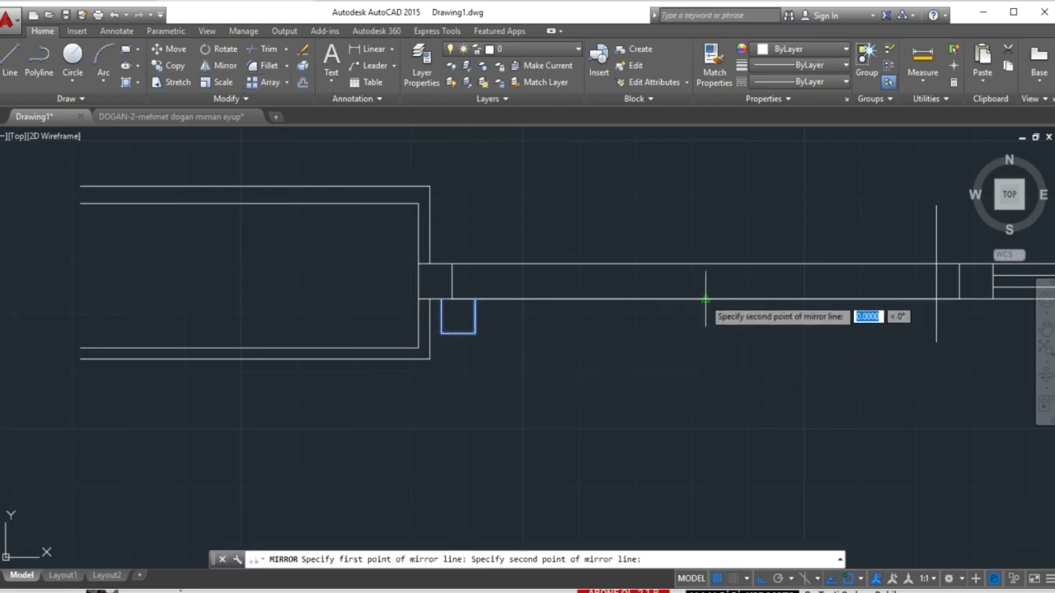
pyautogui.click(729, 383)
pyautogui.press('Return')
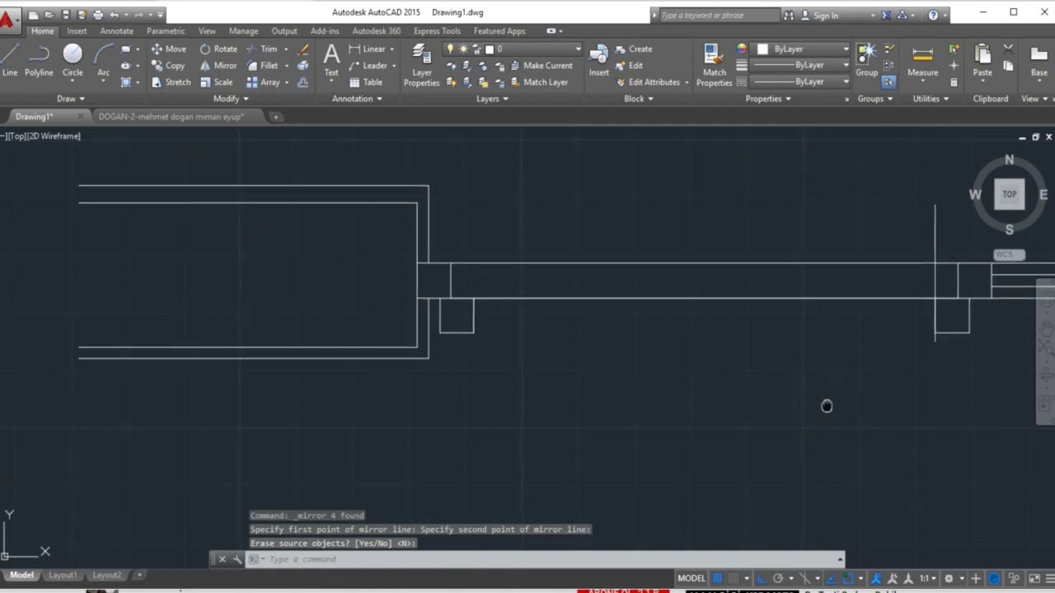
pyautogui.moveTo(824, 404); pyautogui.dragTo(539, 404, button='middle')
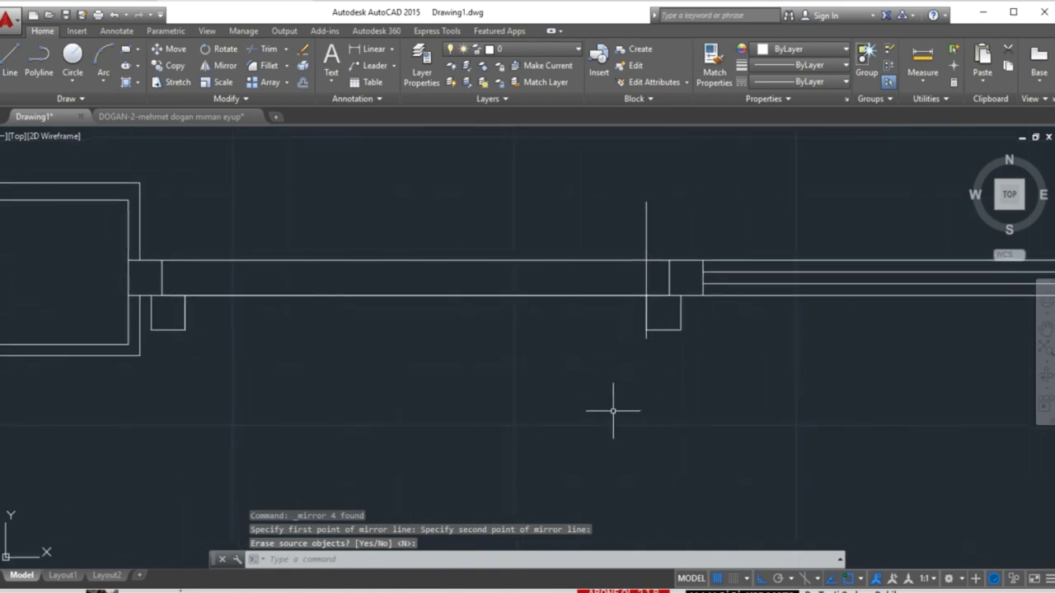
pyautogui.write('TR')
# - Trim the right vertical guide line above the wall at the mirrored profile
pyautogui.press('Return')
pyautogui.press('Return')
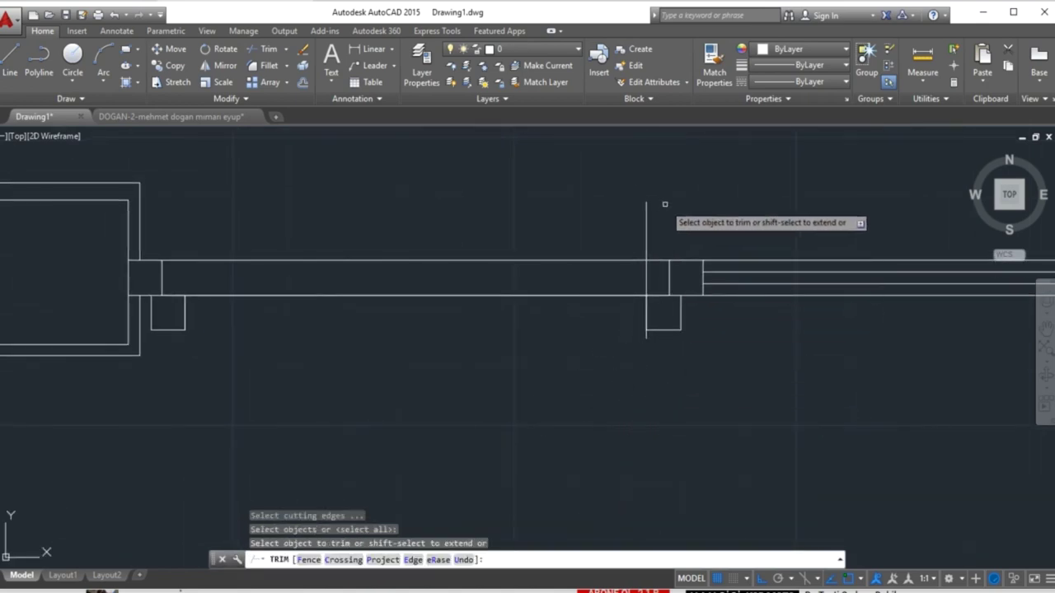
pyautogui.click(667, 191)
pyautogui.click(630, 224)
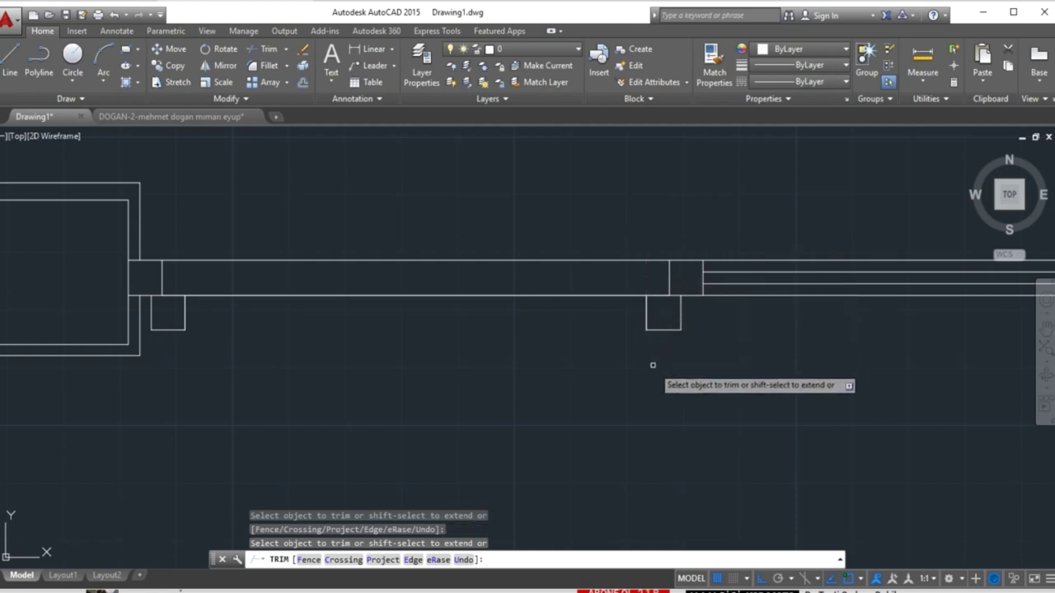
pyautogui.scroll(3, 647, 334)
pyautogui.scroll(2, 647, 330)
pyautogui.scroll(2, 649, 318)
pyautogui.scroll(-4, 648, 317)
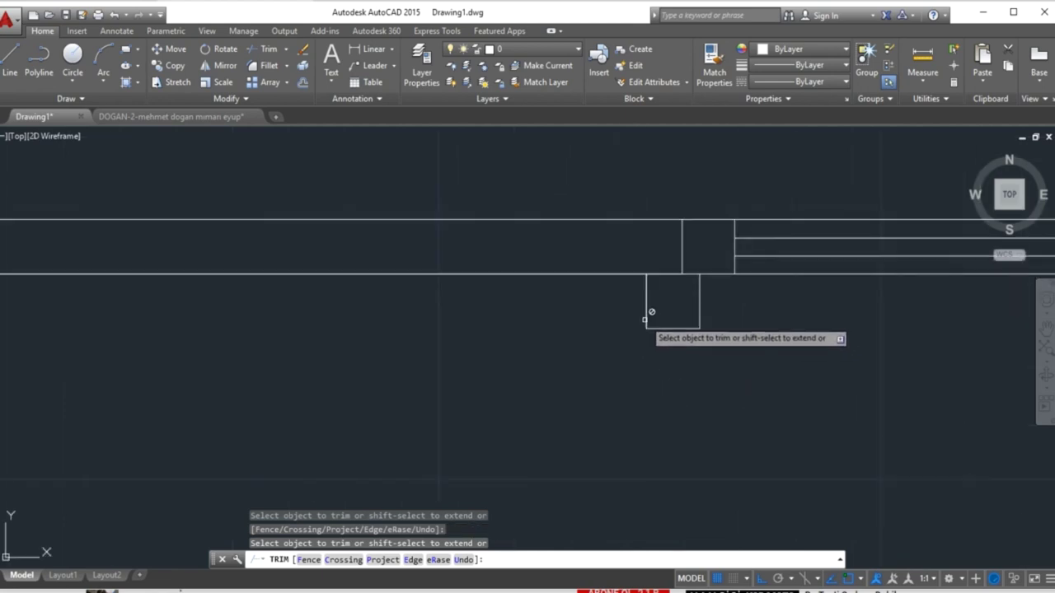
pyautogui.scroll(-3, 643, 322)
pyautogui.moveTo(580, 346); pyautogui.dragTo(649, 335, button='middle')
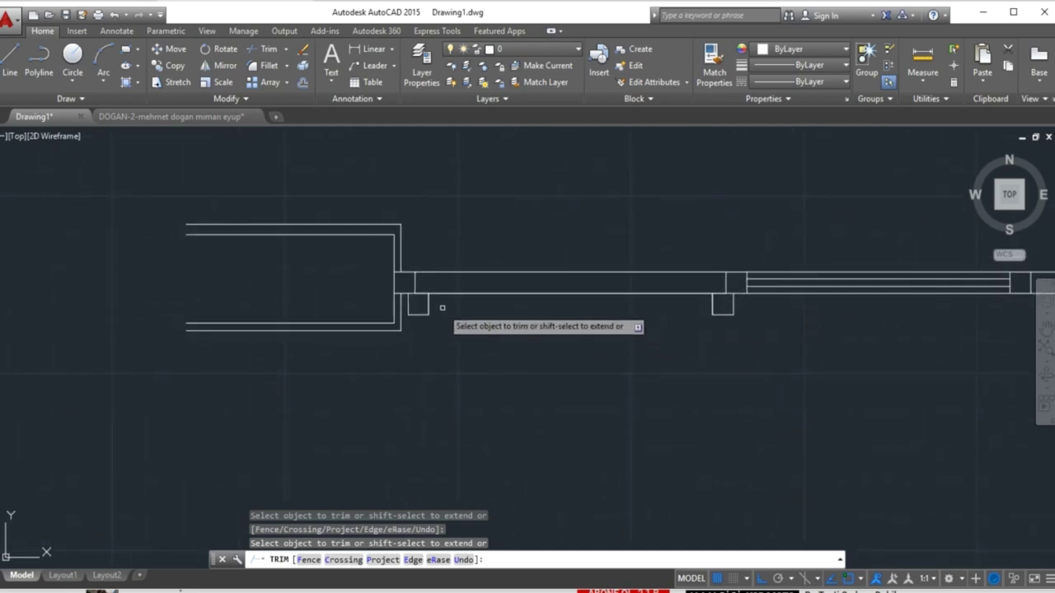
pyautogui.scroll(2, 425, 305)
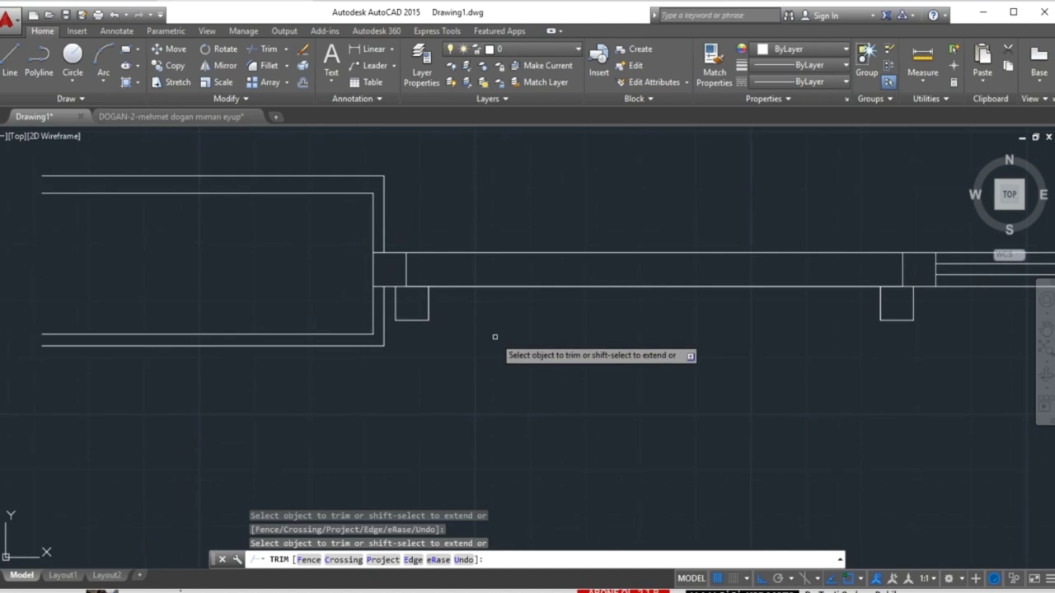
pyautogui.press('Escape')
# - Draw a guide line between the two small sash profiles, redoing a misplaced first attempt
pyautogui.write('l')
pyautogui.press('Return')
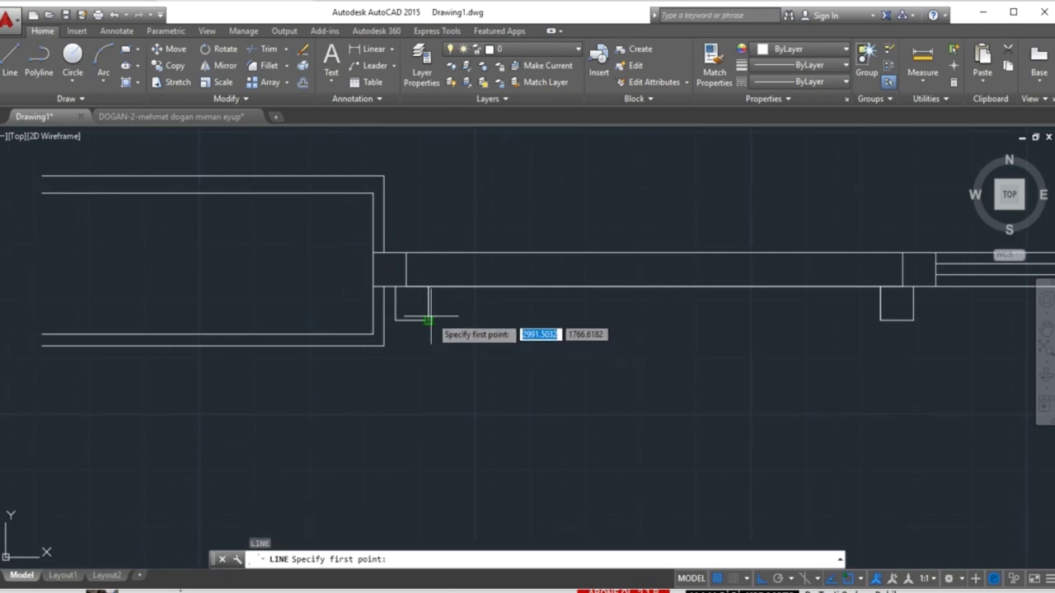
pyautogui.click(427, 320)
pyautogui.click(880, 320)
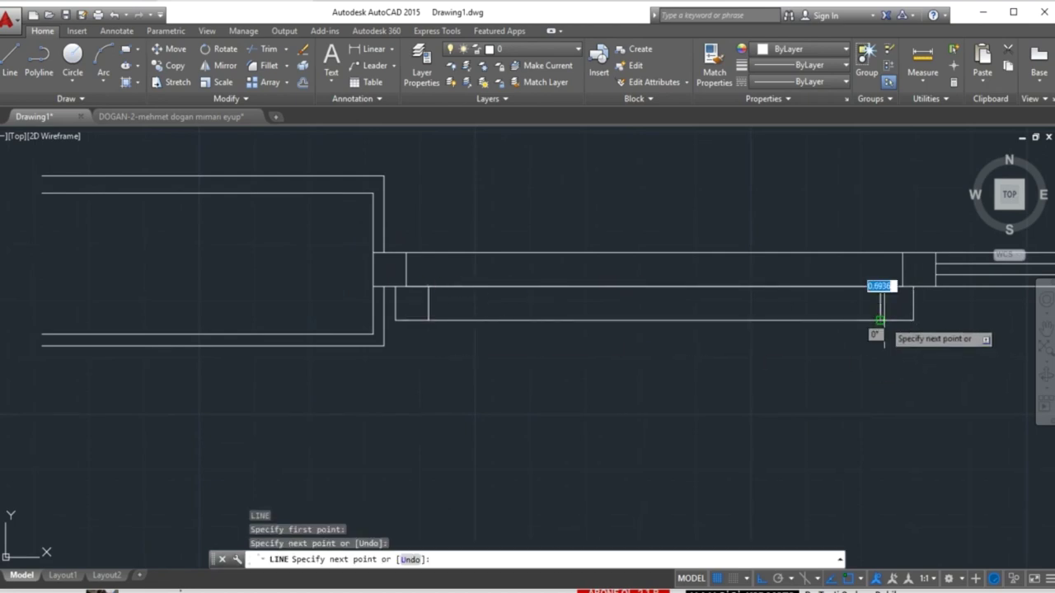
pyautogui.press('Escape')
pyautogui.hotkey('ctrl', 'z')
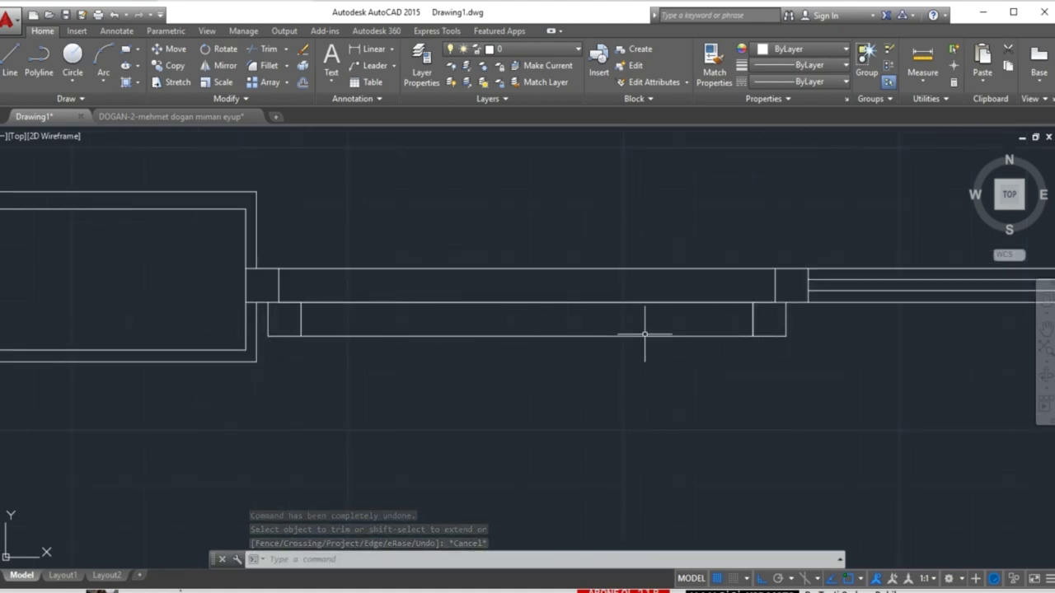
pyautogui.write('L')
pyautogui.press('Return')
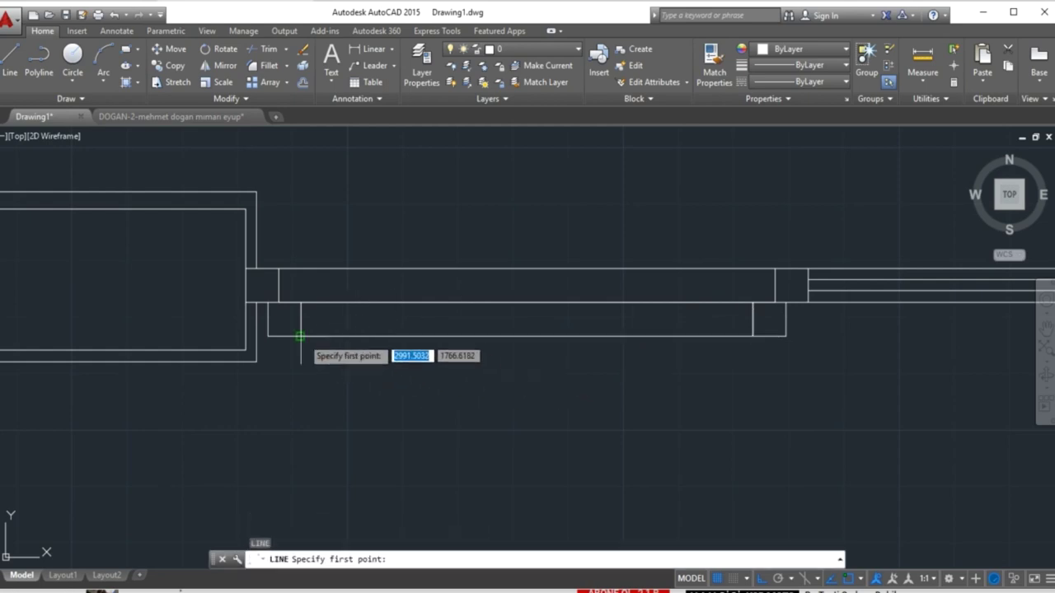
pyautogui.click(301, 319)
pyautogui.click(752, 319)
pyautogui.press('Return')
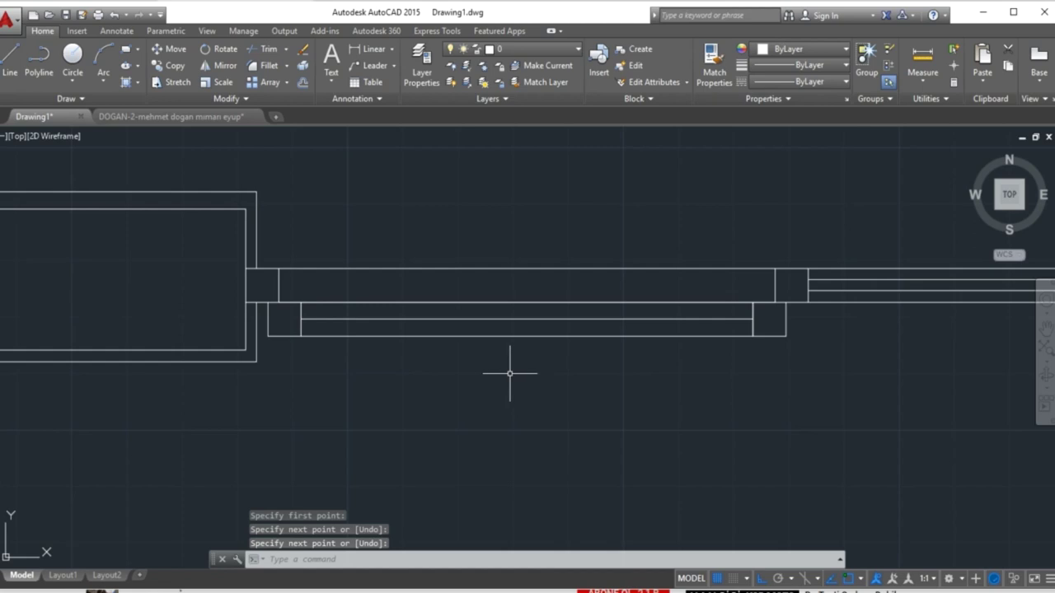
pyautogui.write('O')
# - Offset the guide line 1 unit to both sides, then delete the middle line
pyautogui.press('Return')
pyautogui.click(510, 371)
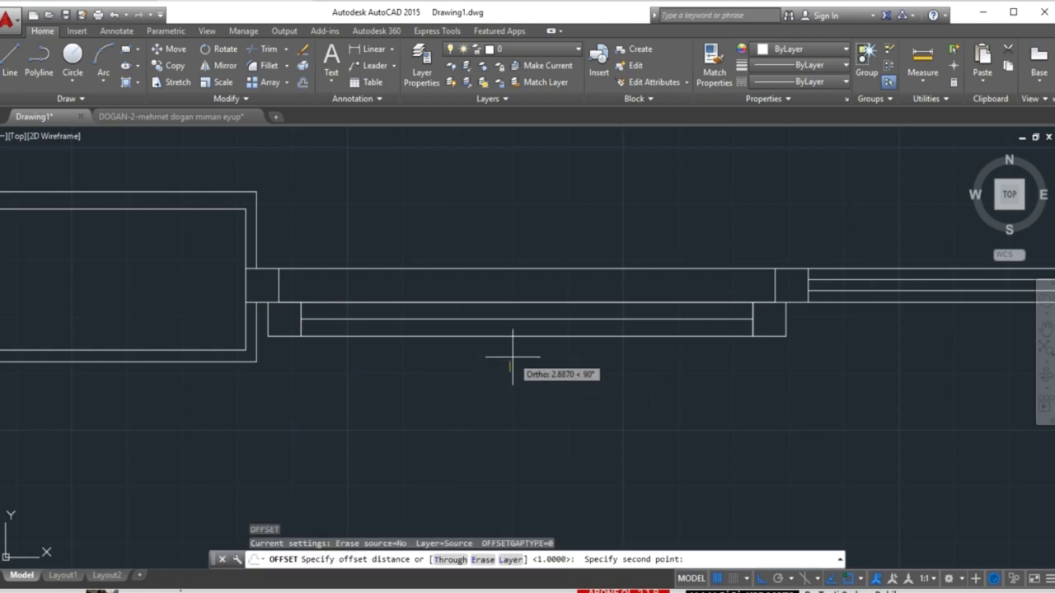
pyautogui.write('1')
pyautogui.press('Return')
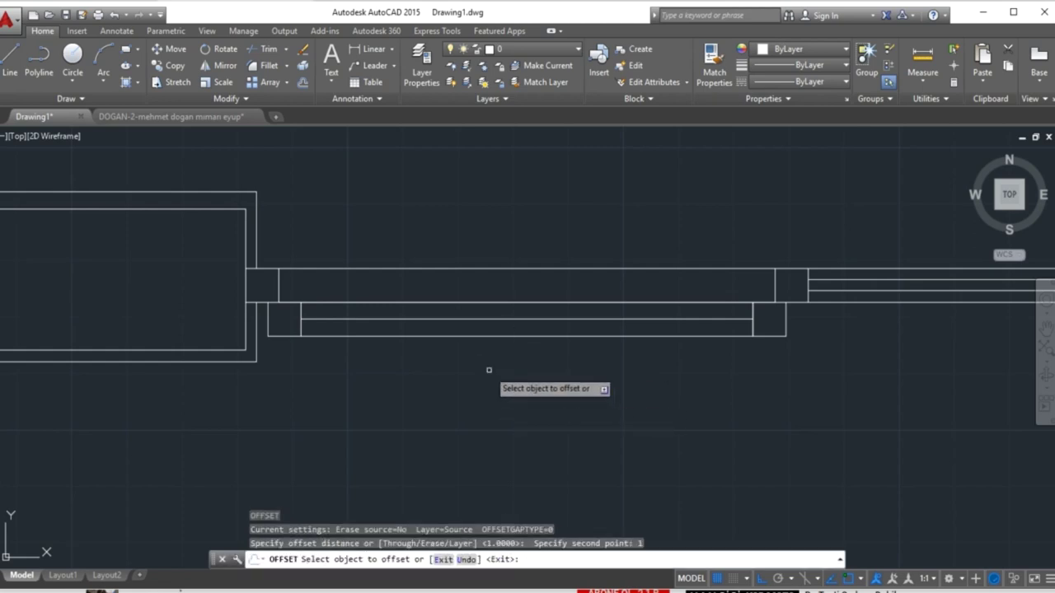
pyautogui.click(448, 318)
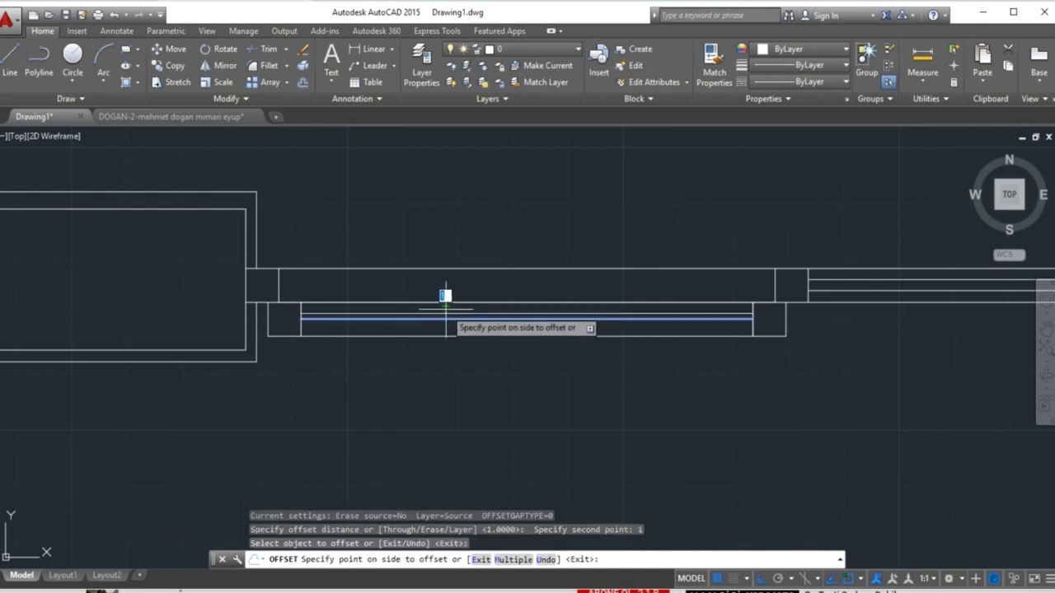
pyautogui.click(445, 297)
pyautogui.click(452, 320)
pyautogui.click(449, 329)
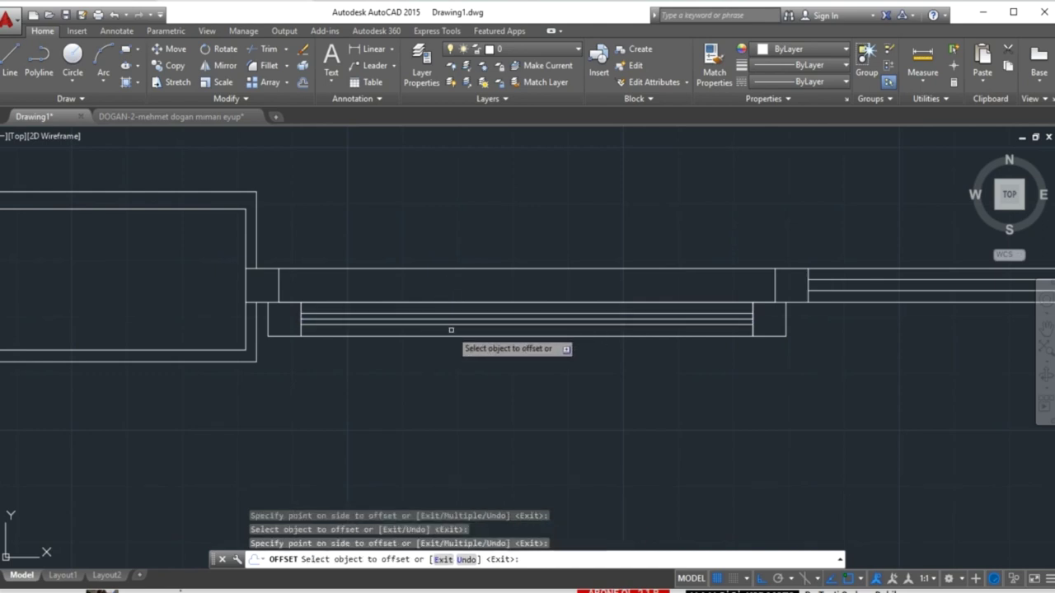
pyautogui.press('Escape')
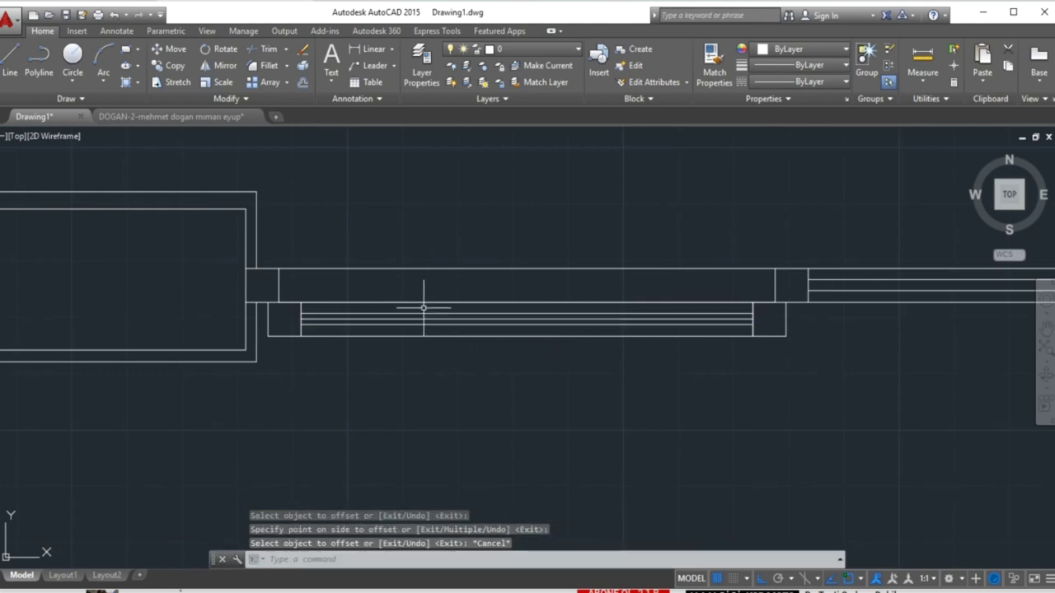
pyautogui.click(424, 320)
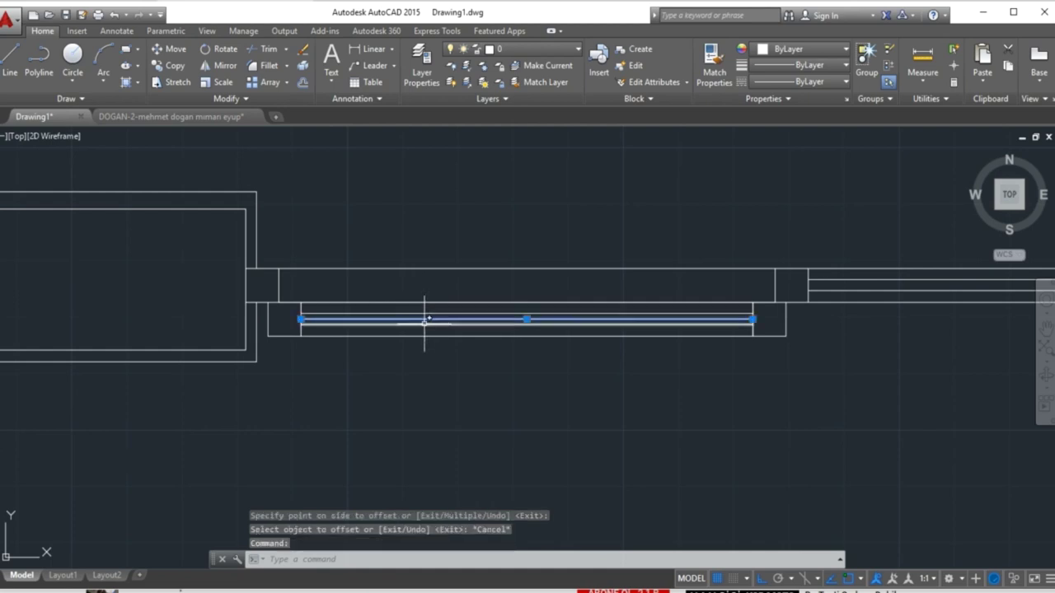
pyautogui.press('Delete')
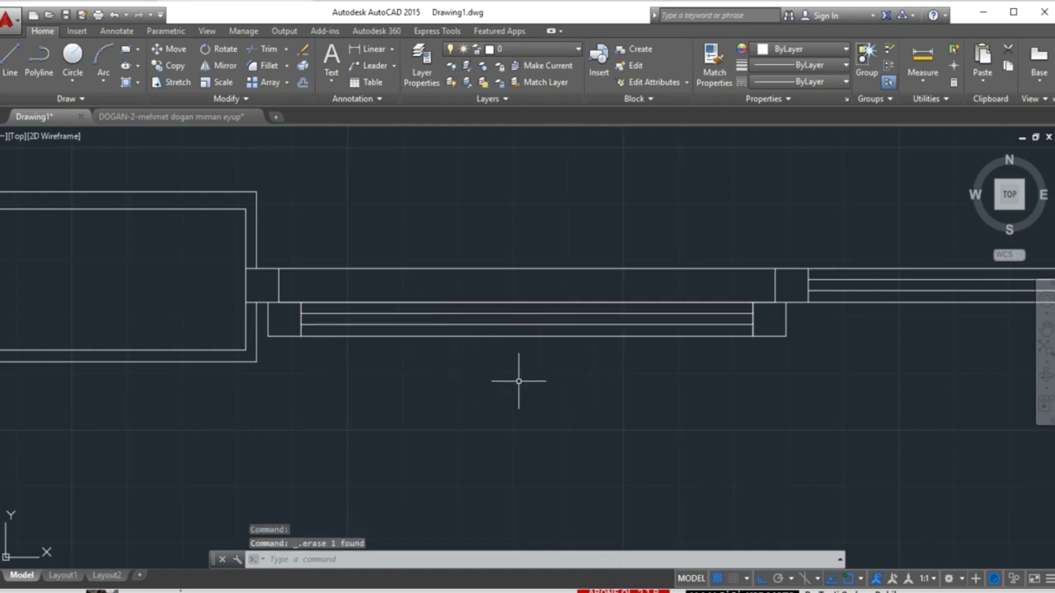
# - Window-select the left sash's profiles and glass lines
pyautogui.scroll(-1, 457, 363)
pyautogui.scroll(-1, 389, 339)
pyautogui.scroll(-2, 390, 337)
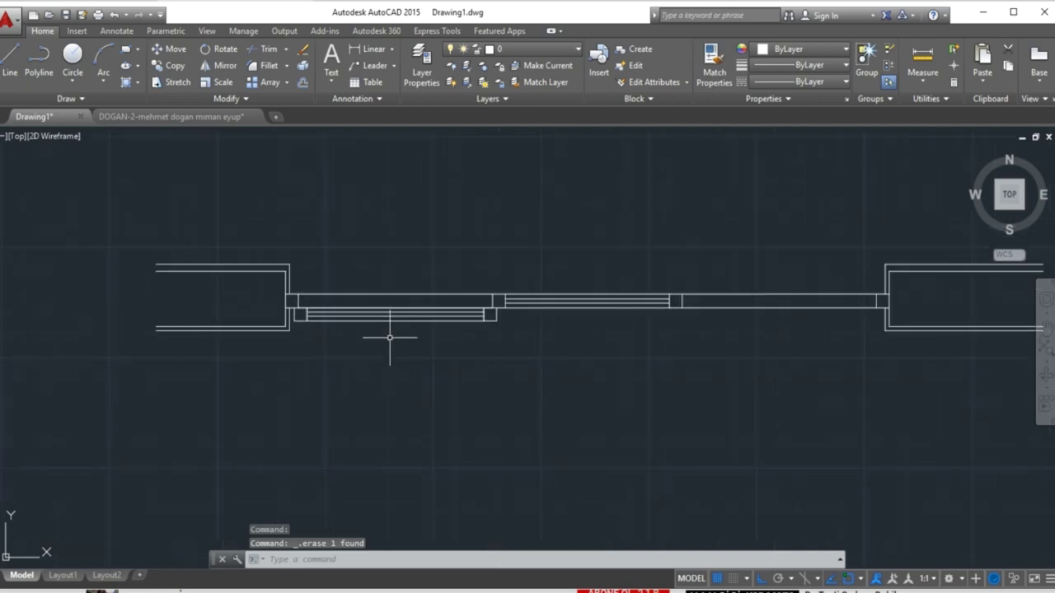
pyautogui.scroll(1, 442, 322)
pyautogui.scroll(1, 389, 293)
pyautogui.scroll(3, 385, 284)
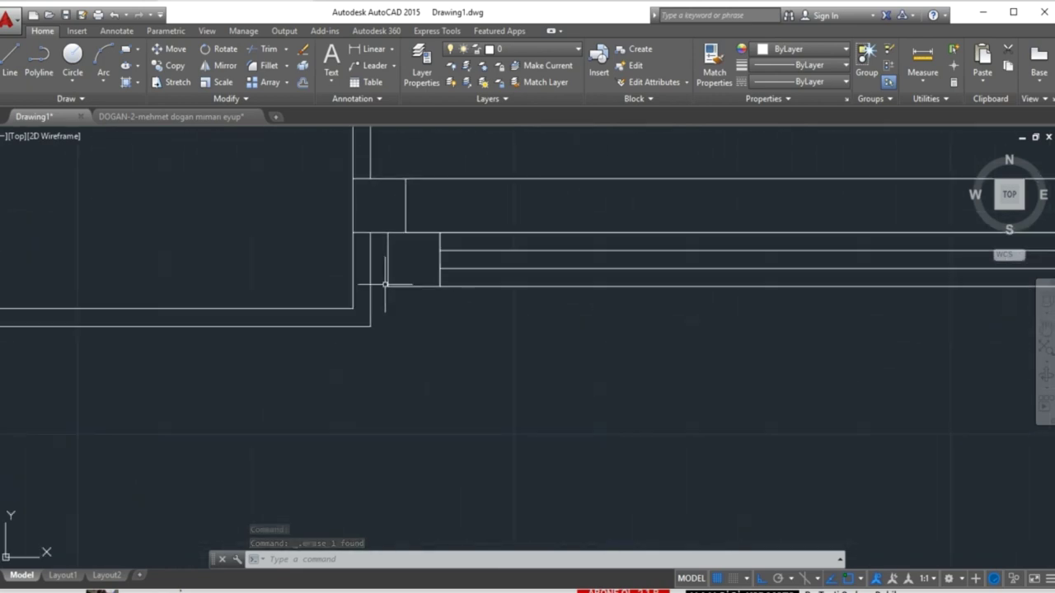
pyautogui.click(381, 214)
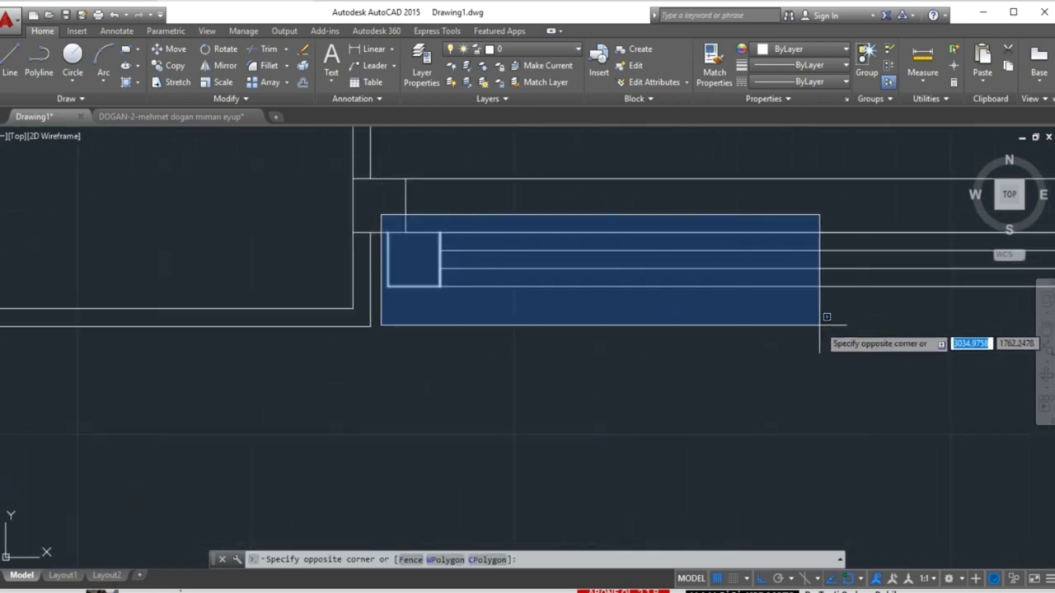
pyautogui.moveTo(821, 323); pyautogui.dragTo(501, 308, button='middle')
pyautogui.scroll(-1, 636, 301)
pyautogui.scroll(-1, 724, 303)
pyautogui.scroll(-2, 723, 305)
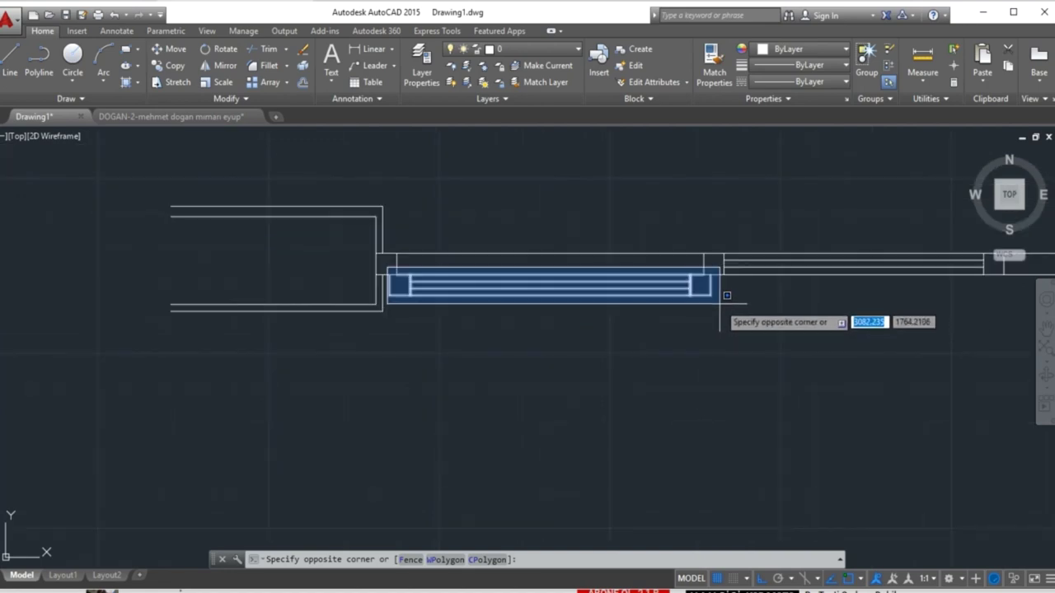
pyautogui.click(723, 307)
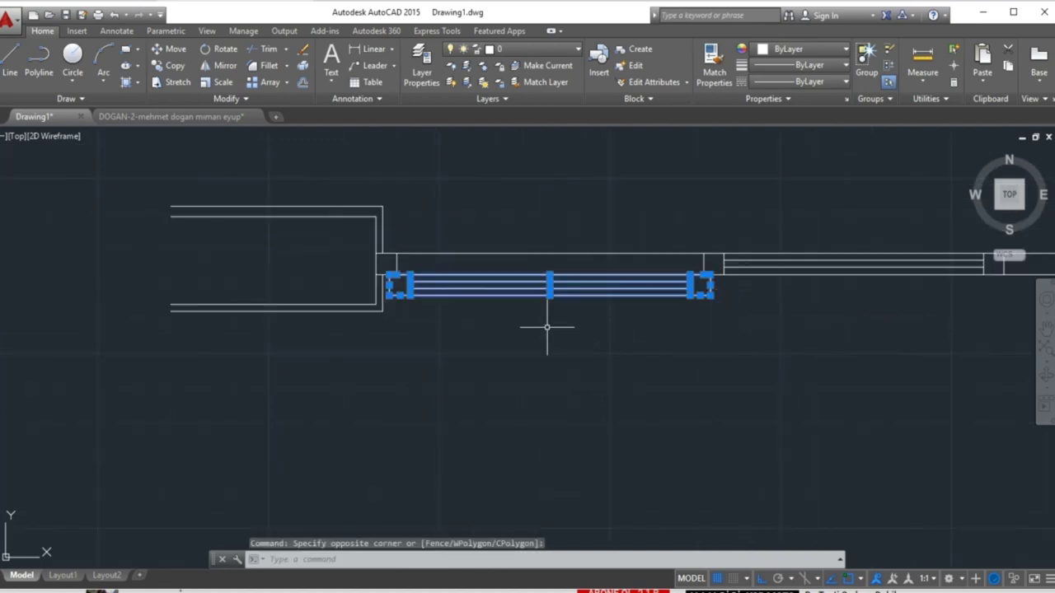
# - Mirror the sash about a vertical axis through the middle pane's midpoint, keeping the original
pyautogui.click(223, 66)
pyautogui.moveTo(871, 372); pyautogui.dragTo(560, 341, button='middle')
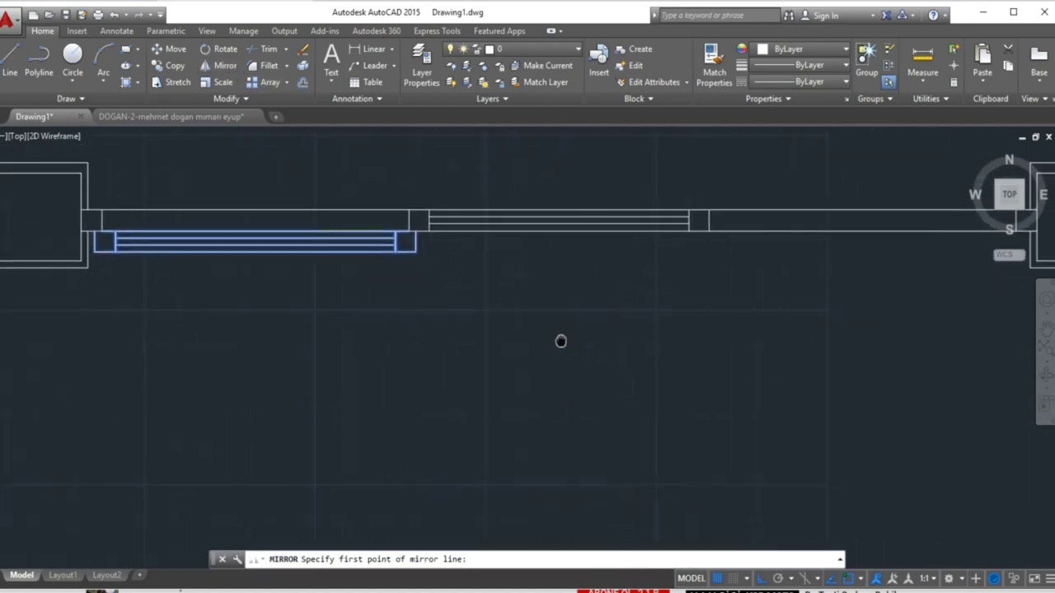
pyautogui.click(550, 227)
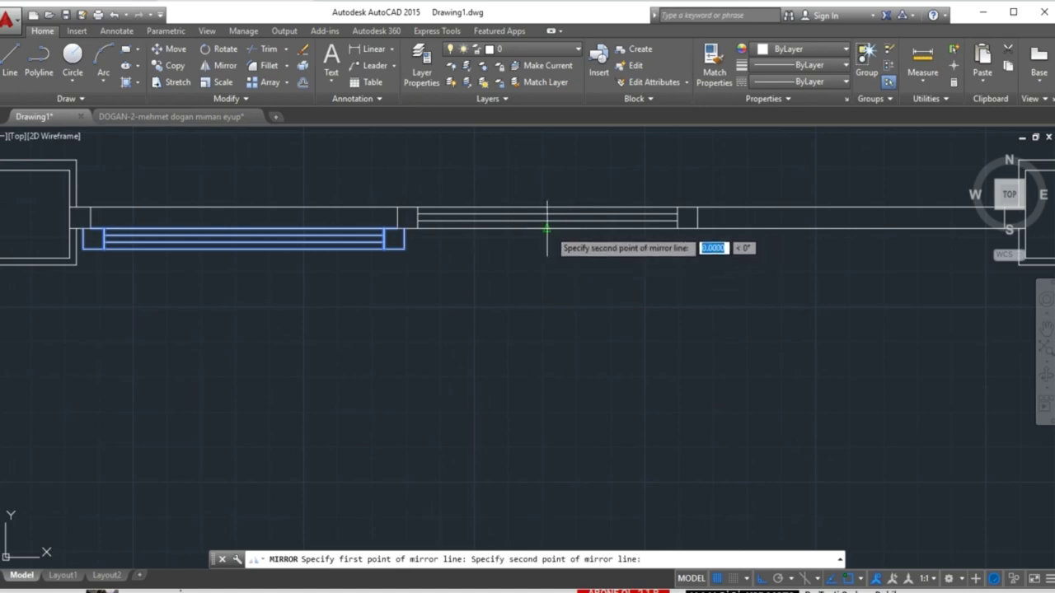
pyautogui.click(561, 306)
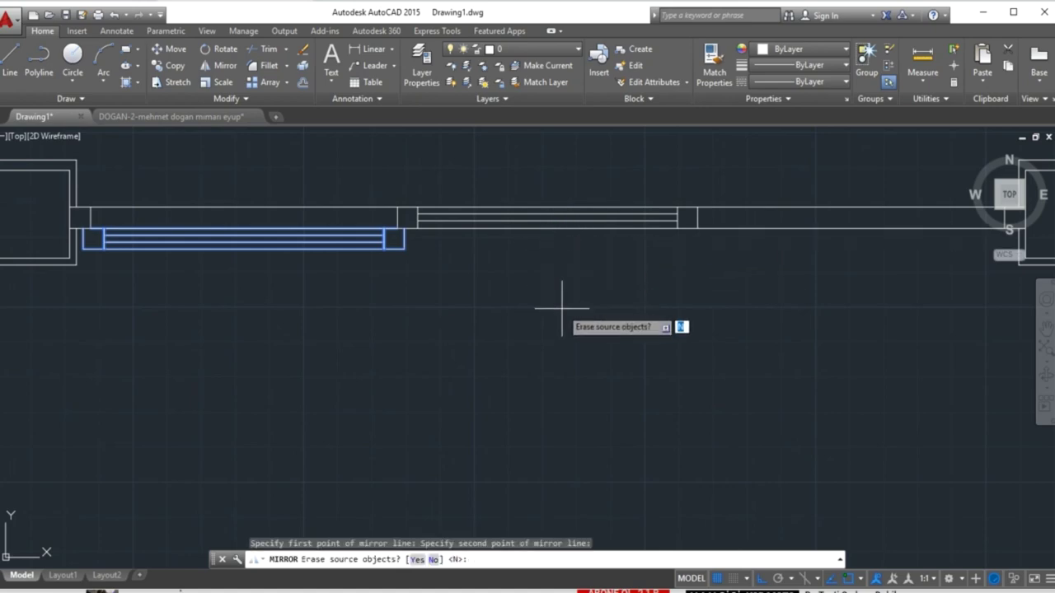
pyautogui.press('Return')
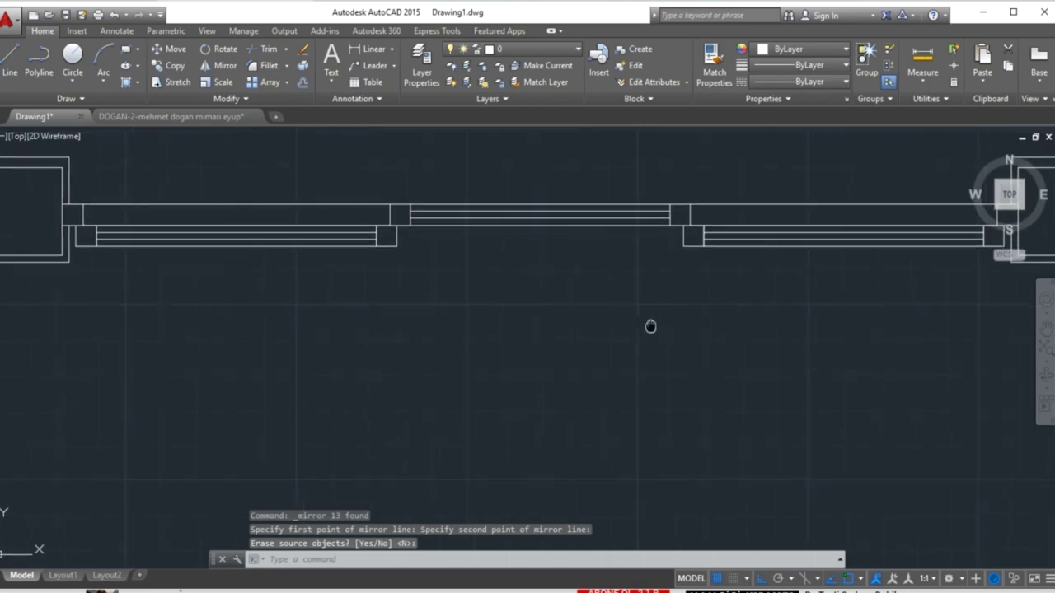
pyautogui.moveTo(650, 324); pyautogui.dragTo(481, 308, button='middle')
pyautogui.scroll(-2, 481, 308)
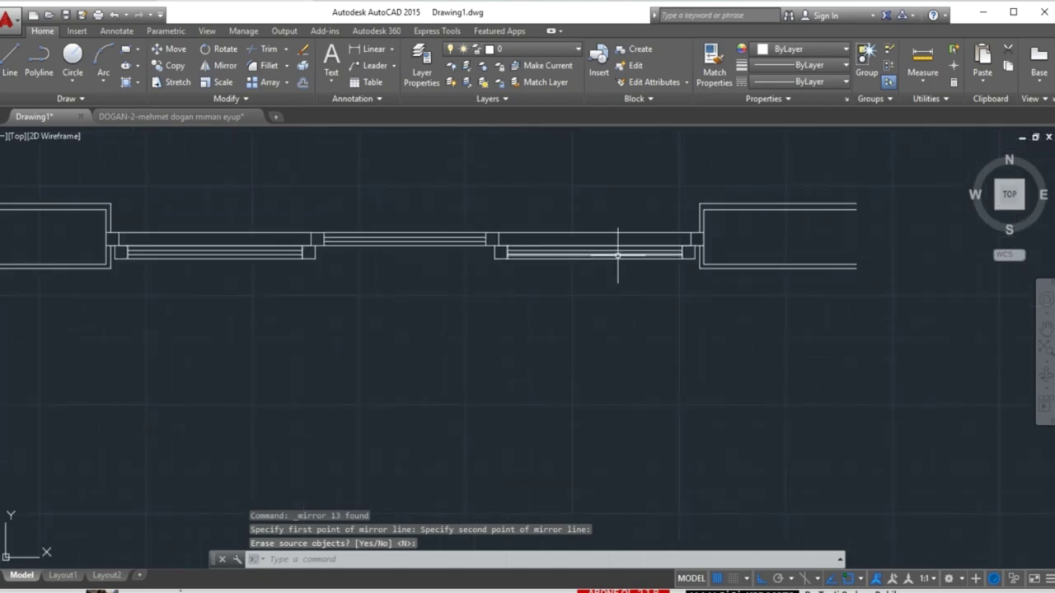
pyautogui.moveTo(431, 301); pyautogui.dragTo(645, 332, button='middle')
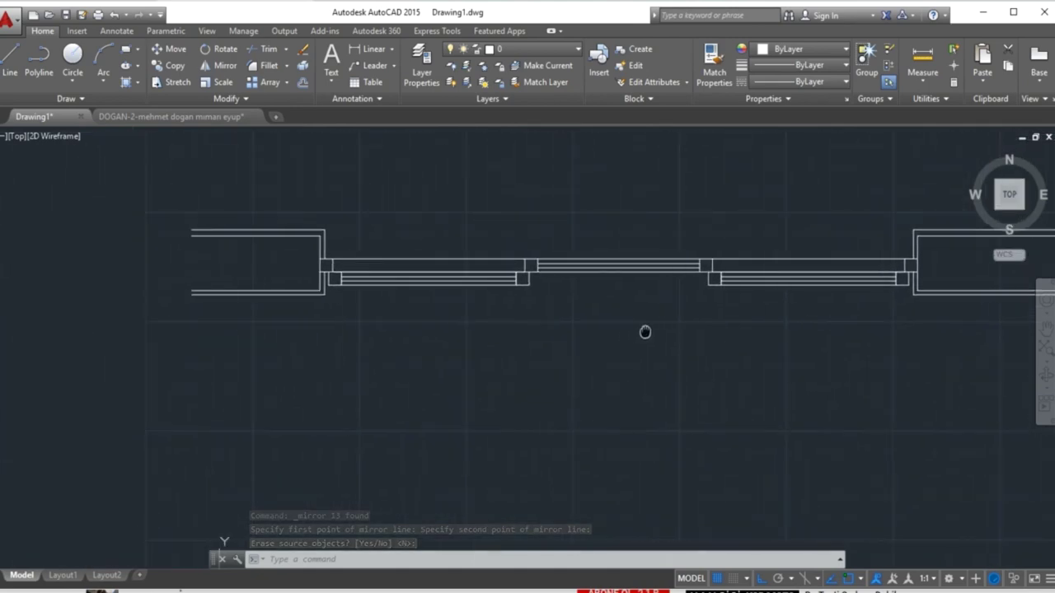
pyautogui.scroll(4, 371, 278)
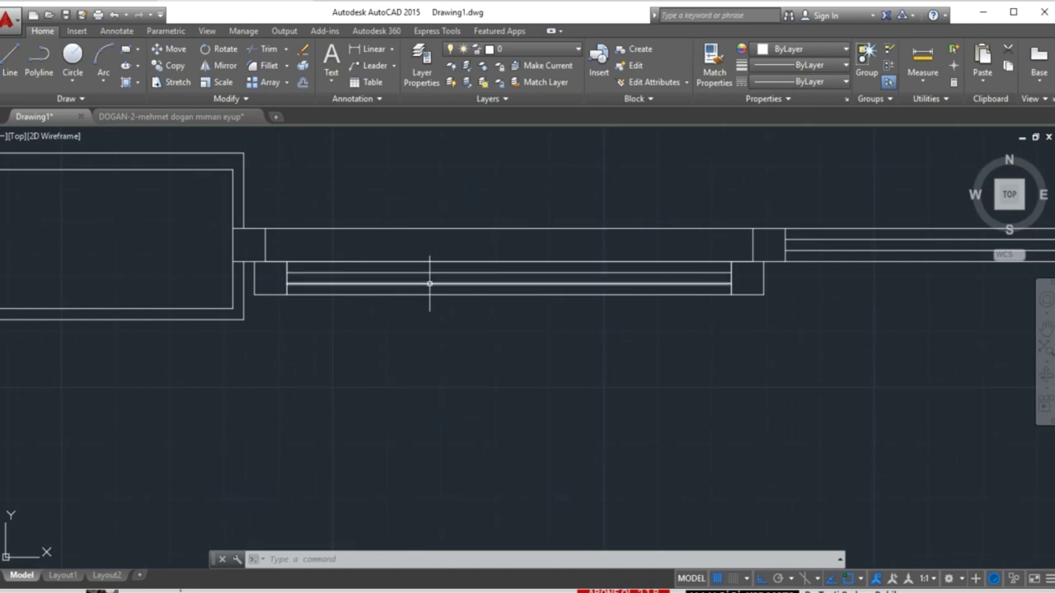
pyautogui.moveTo(721, 346)
pyautogui.mouseDown(button='middle')
pyautogui.moveTo(308, 339)
pyautogui.moveTo(654, 329)
pyautogui.mouseUp(button='middle')
pyautogui.scroll(-4, 616, 350)
pyautogui.moveTo(617, 376)
pyautogui.mouseDown(button='middle')
pyautogui.moveTo(555, 286)
pyautogui.moveTo(487, 310)
pyautogui.mouseUp(button='middle')
pyautogui.write('L')
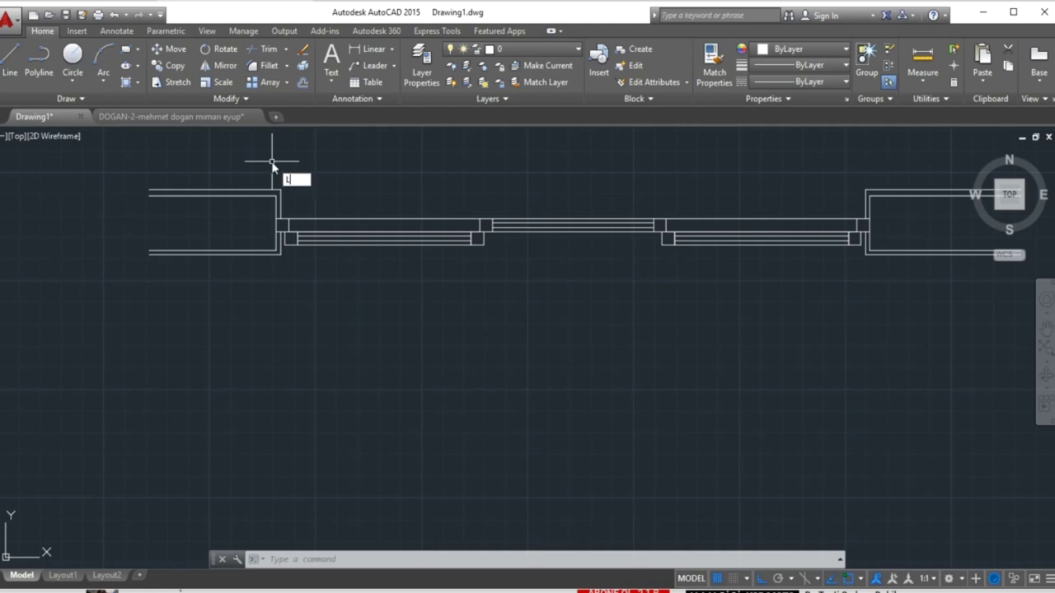
# - Draw a 94-unit vertical leaf line down from the left sash's frame corner
pyautogui.press('Return')
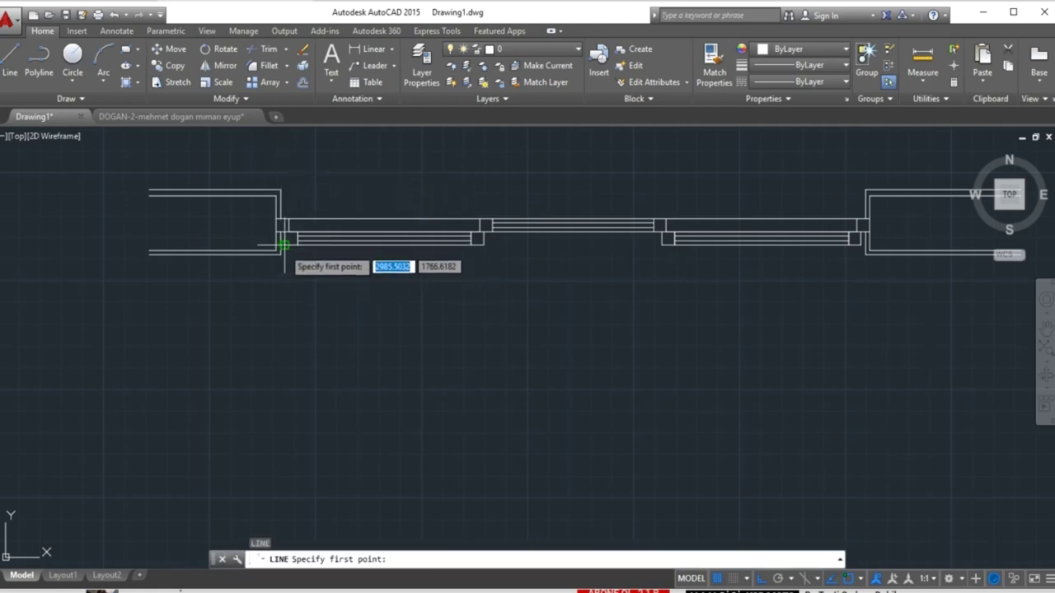
pyautogui.click(283, 245)
pyautogui.write('94')
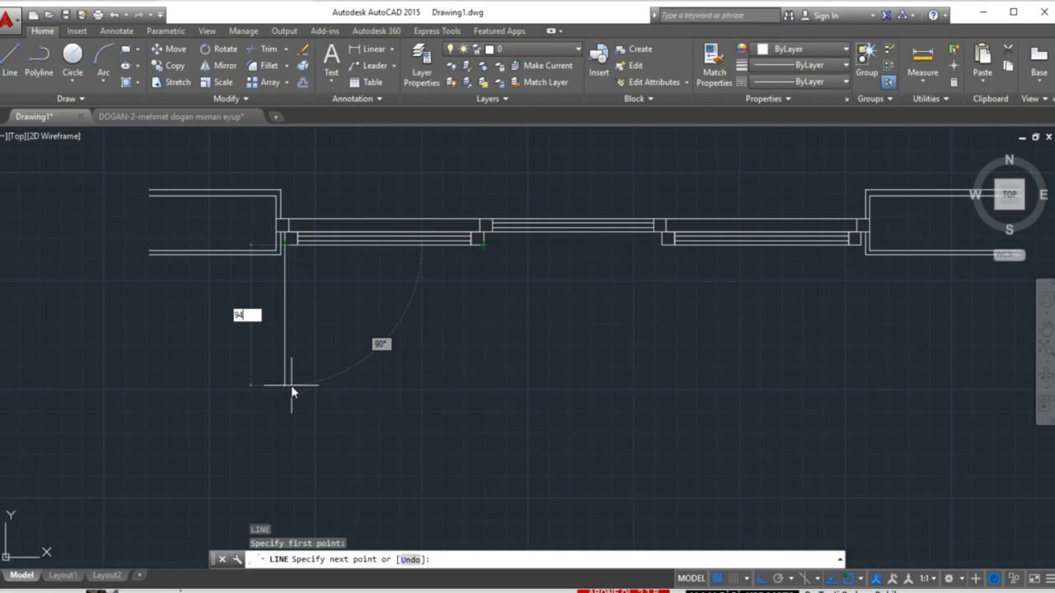
pyautogui.press('Return')
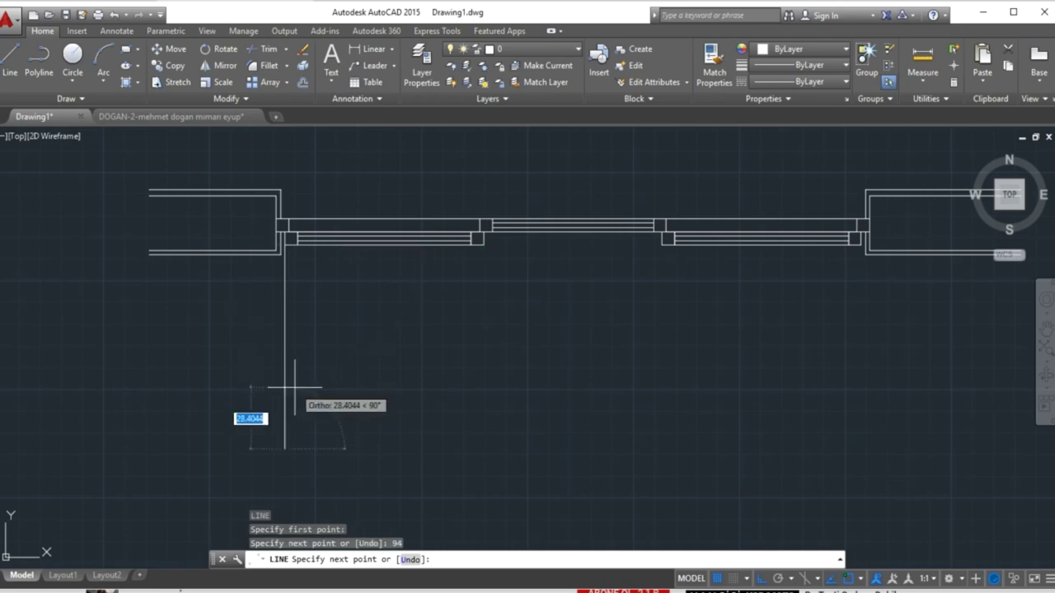
pyautogui.press('Escape')
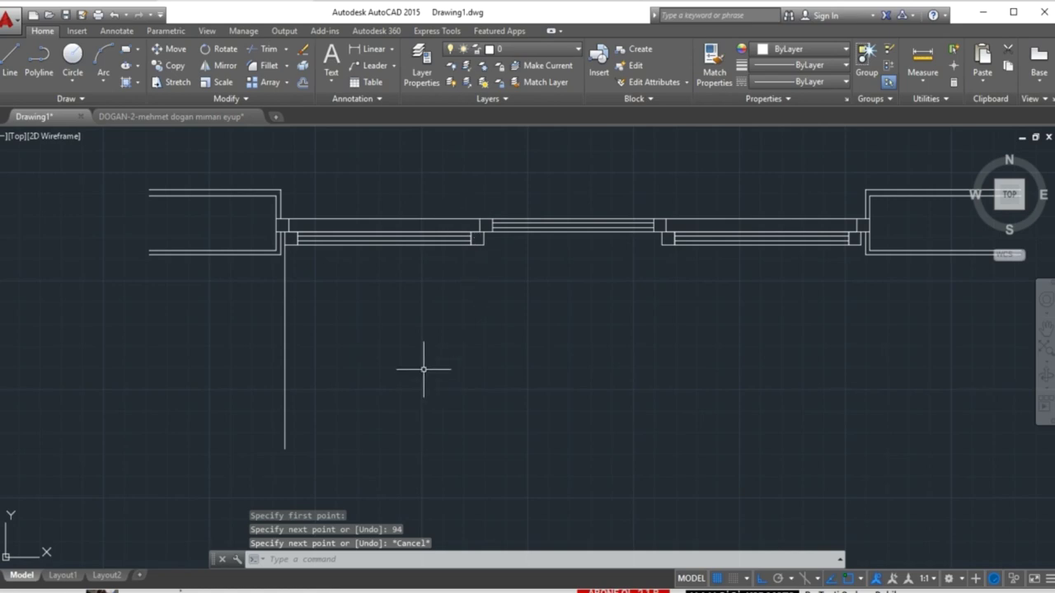
# - Draw a quarter swing arc from the leaf line's bottom end to the sash's inner corner
pyautogui.click(103, 62)
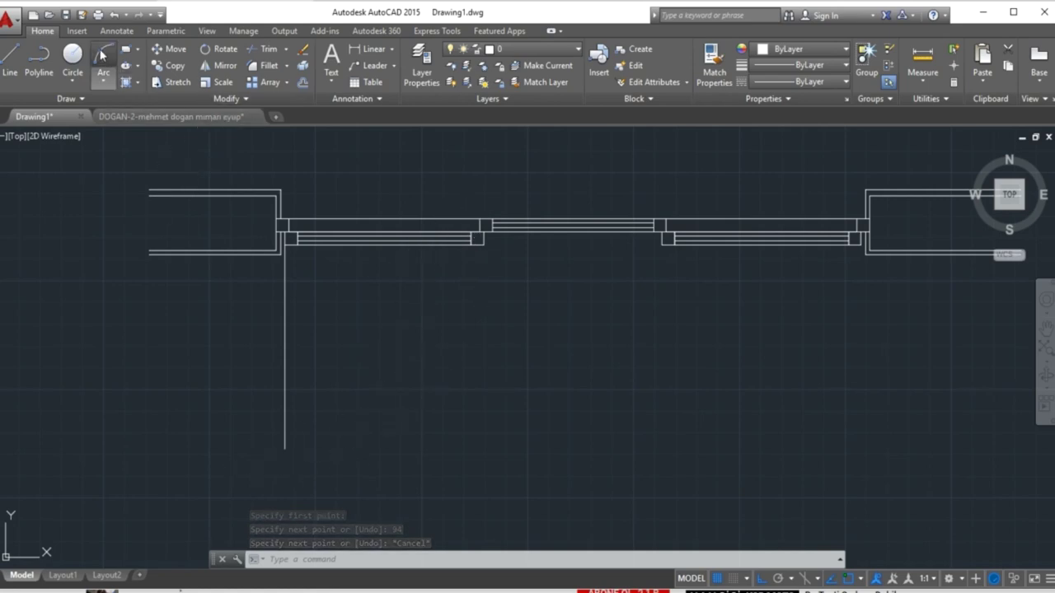
pyautogui.click(284, 448)
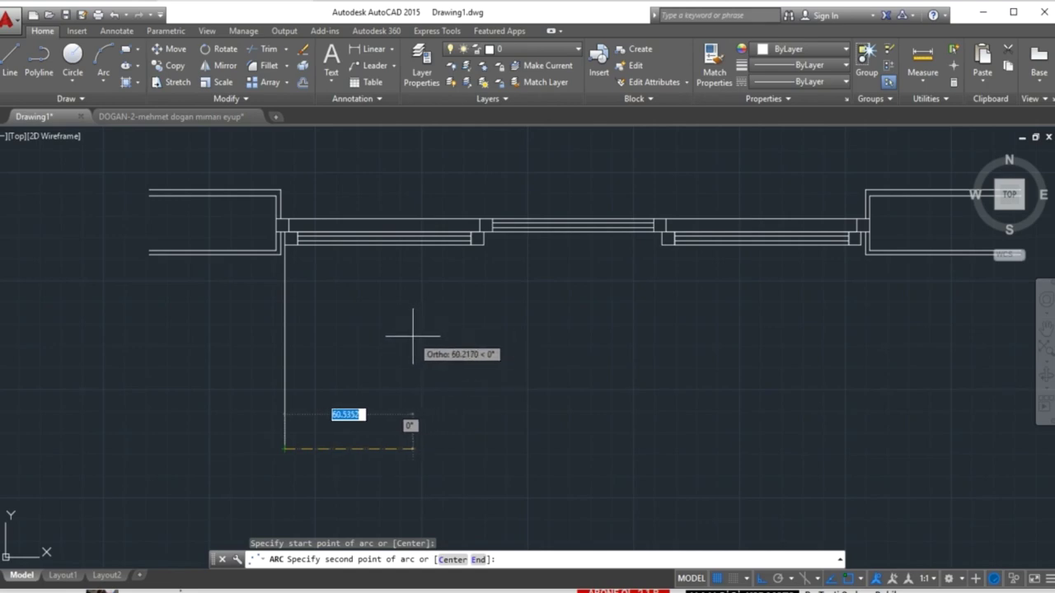
pyautogui.click(416, 337)
pyautogui.click(481, 239)
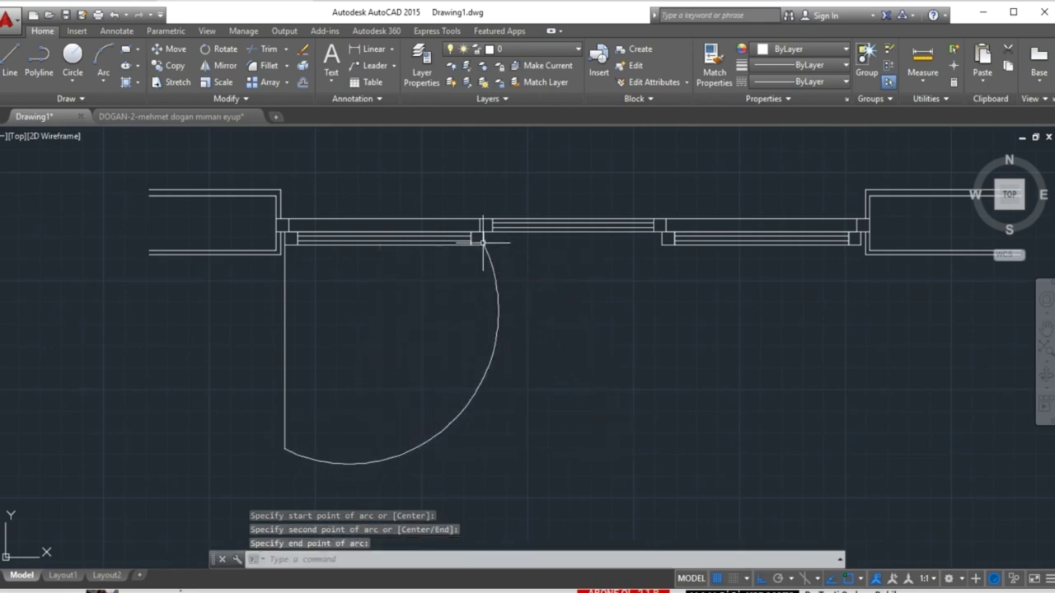
pyautogui.click(474, 418)
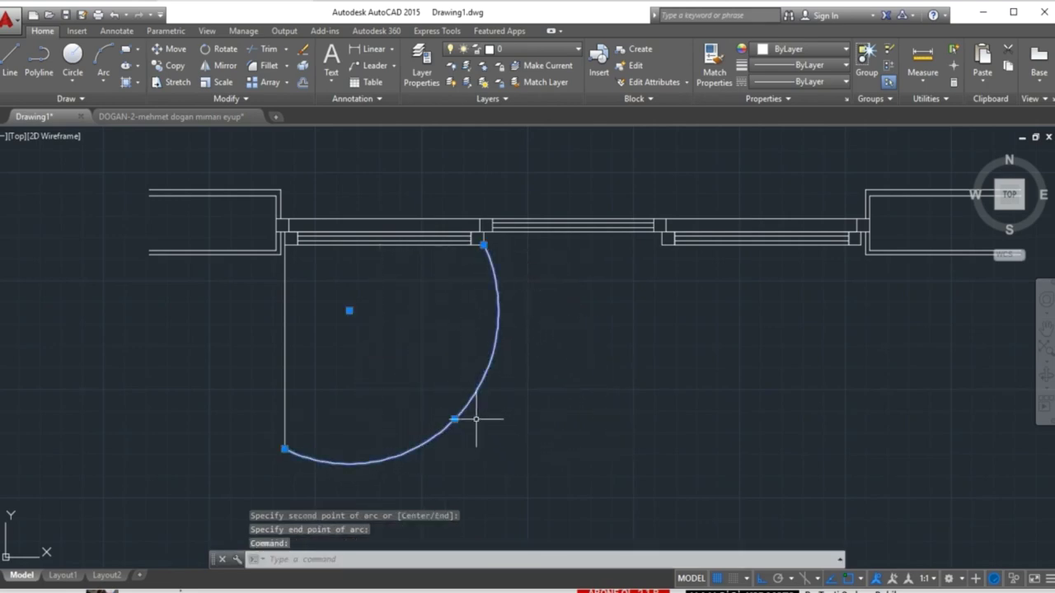
pyautogui.click(455, 420)
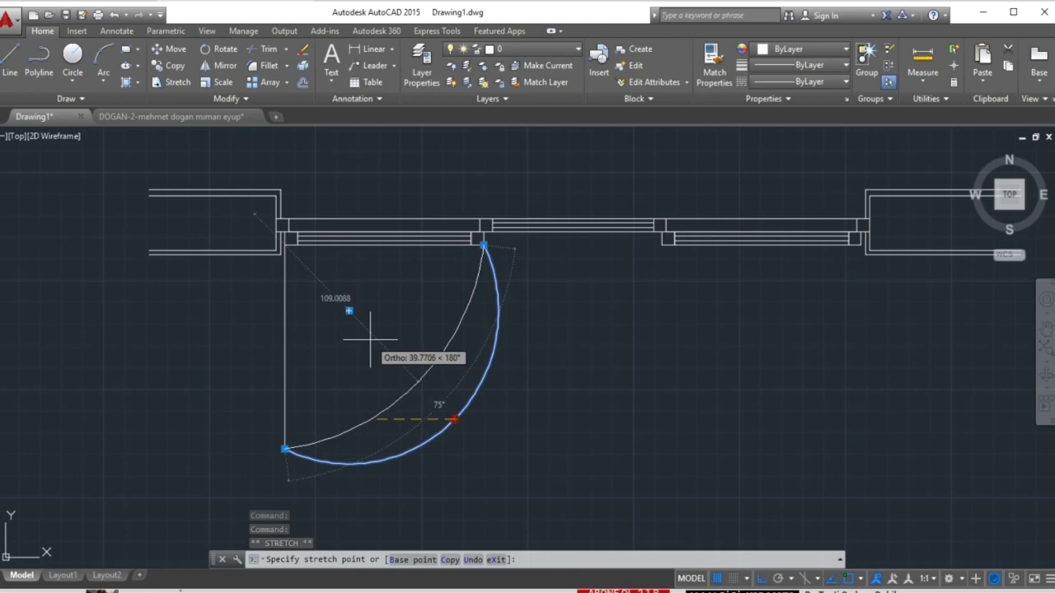
pyautogui.click(370, 340)
pyautogui.scroll(-2, 486, 391)
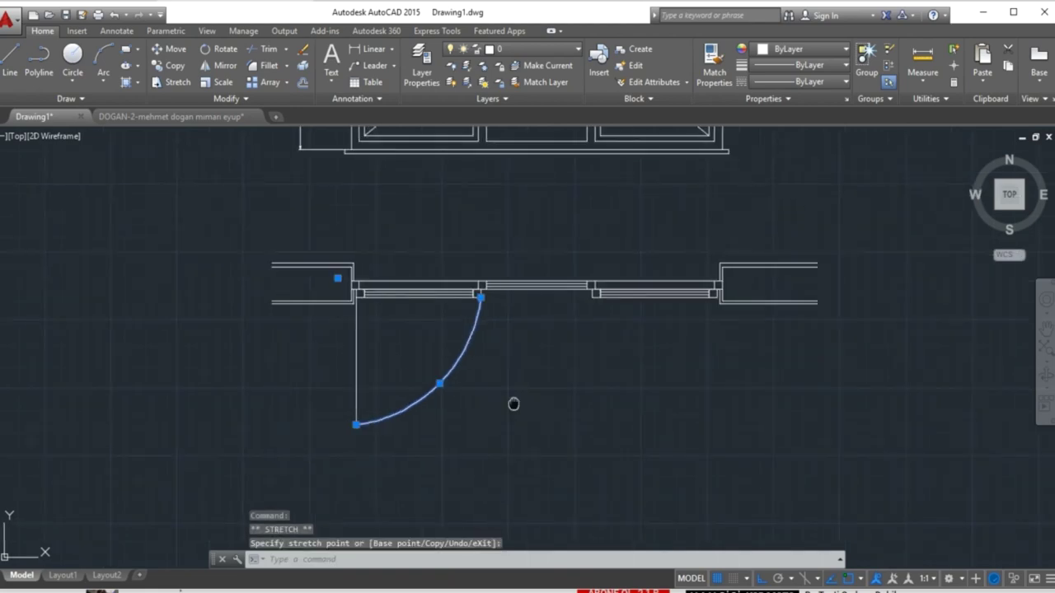
pyautogui.moveTo(515, 403); pyautogui.dragTo(423, 377, button='middle')
pyautogui.click(268, 336)
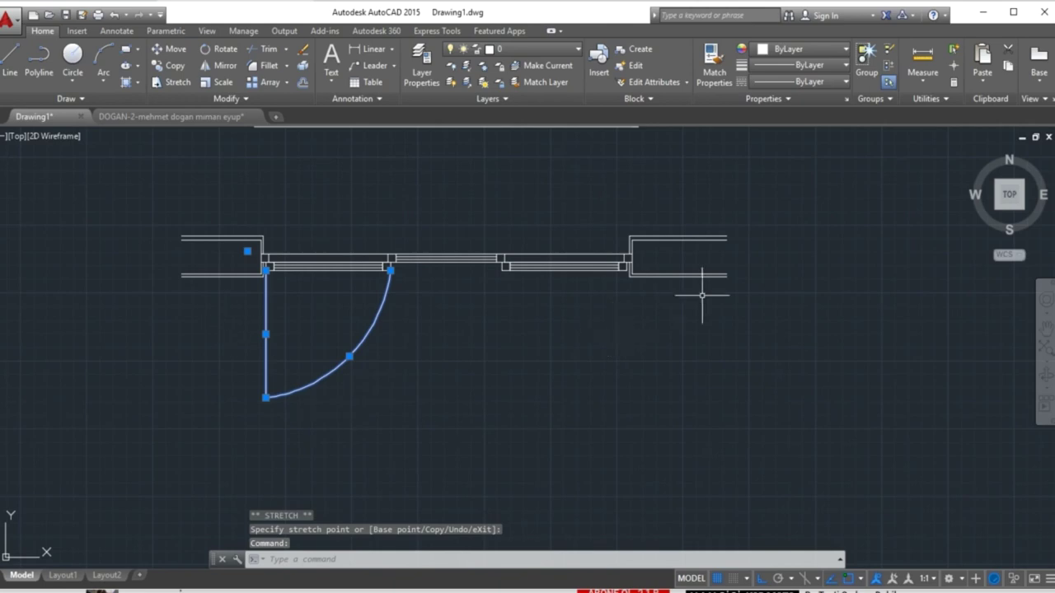
# - Change the swing line and arc to a dashed linetype
pyautogui.click(846, 83)
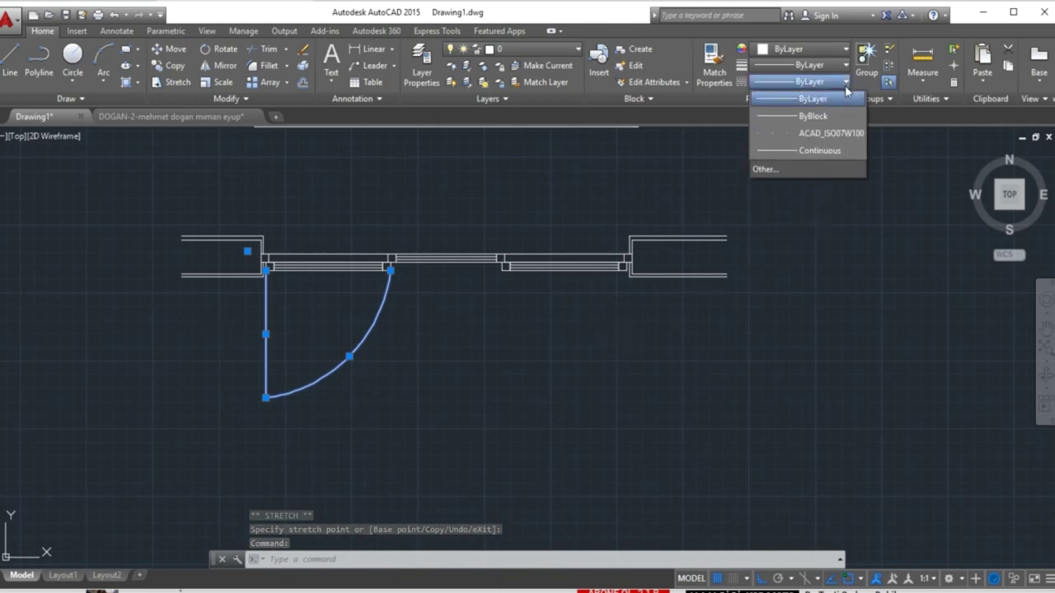
pyautogui.click(812, 135)
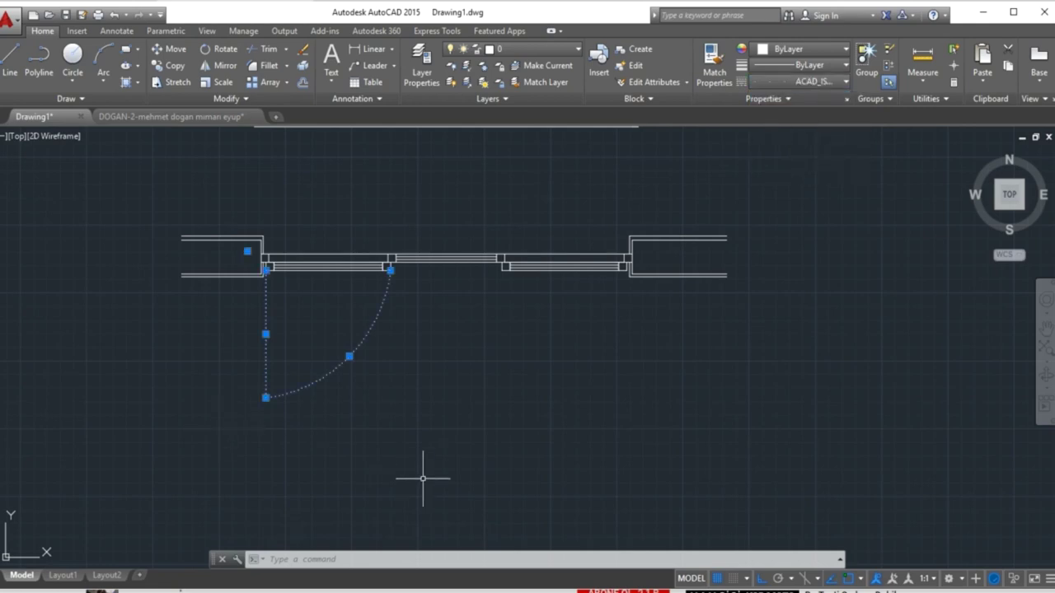
pyautogui.press('Escape')
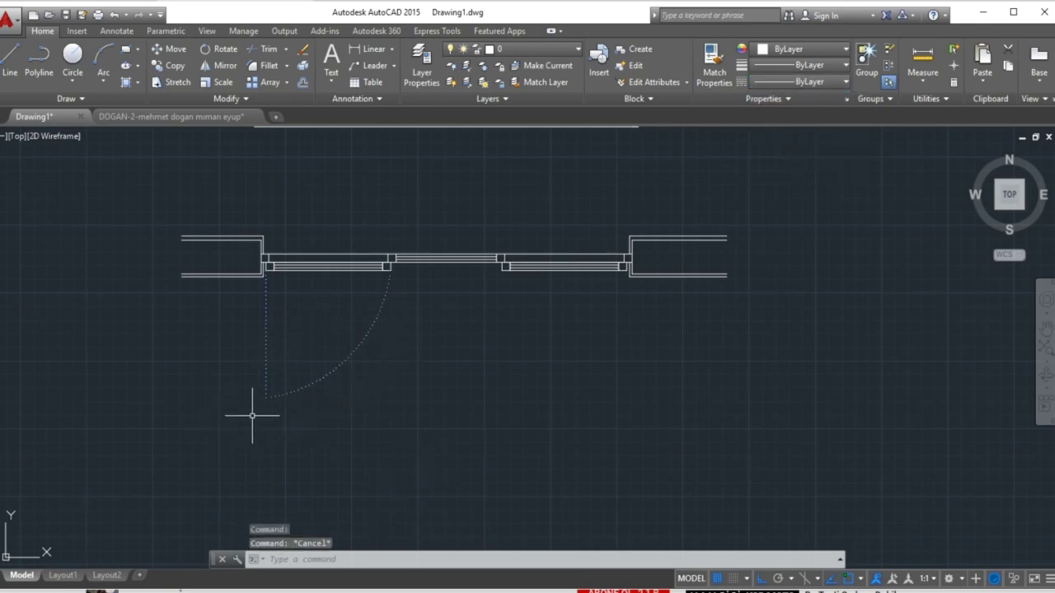
# - Mirror the dashed swing across to the right sash, keeping the original
pyautogui.click(415, 336)
pyautogui.click(244, 431)
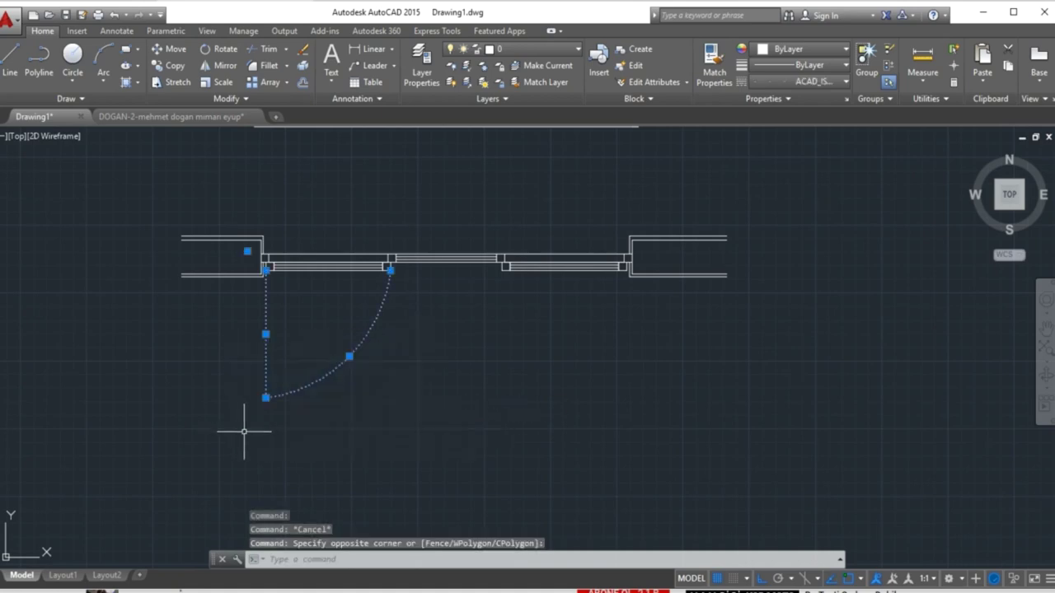
pyautogui.click(216, 69)
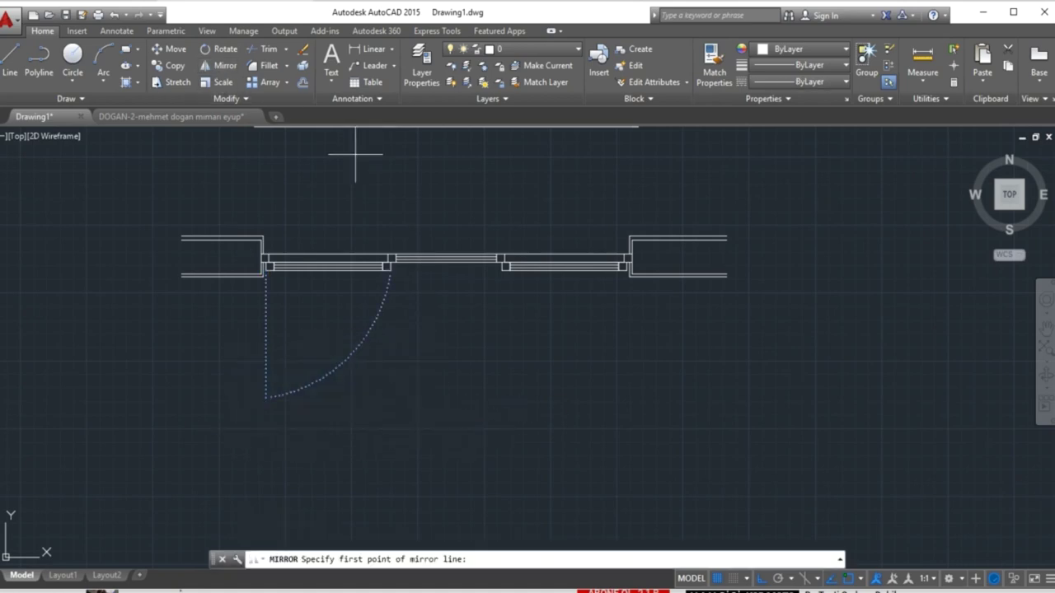
pyautogui.click(446, 262)
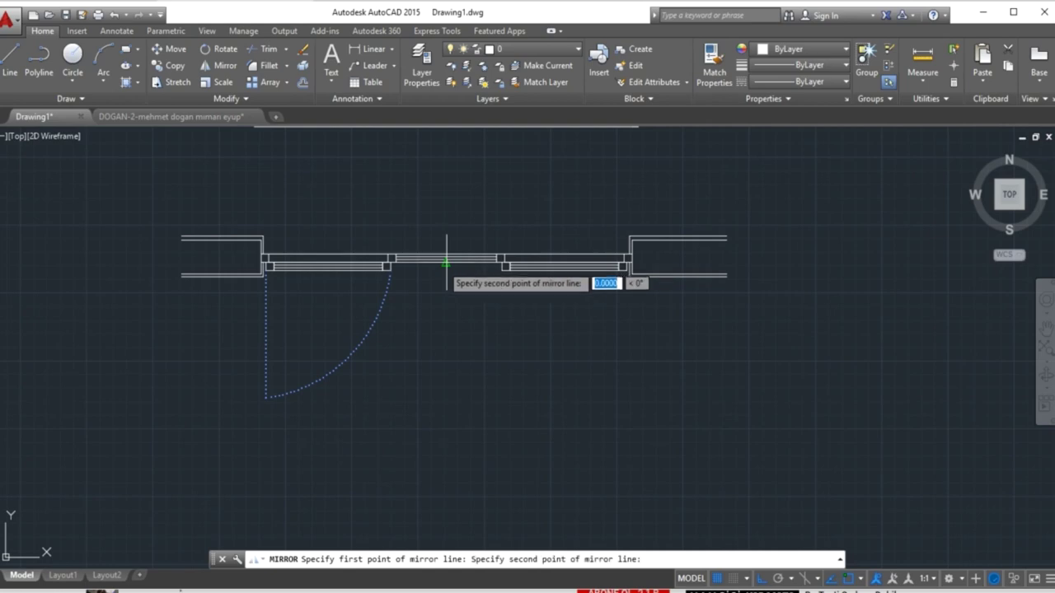
pyautogui.click(443, 342)
pyautogui.press('Return')
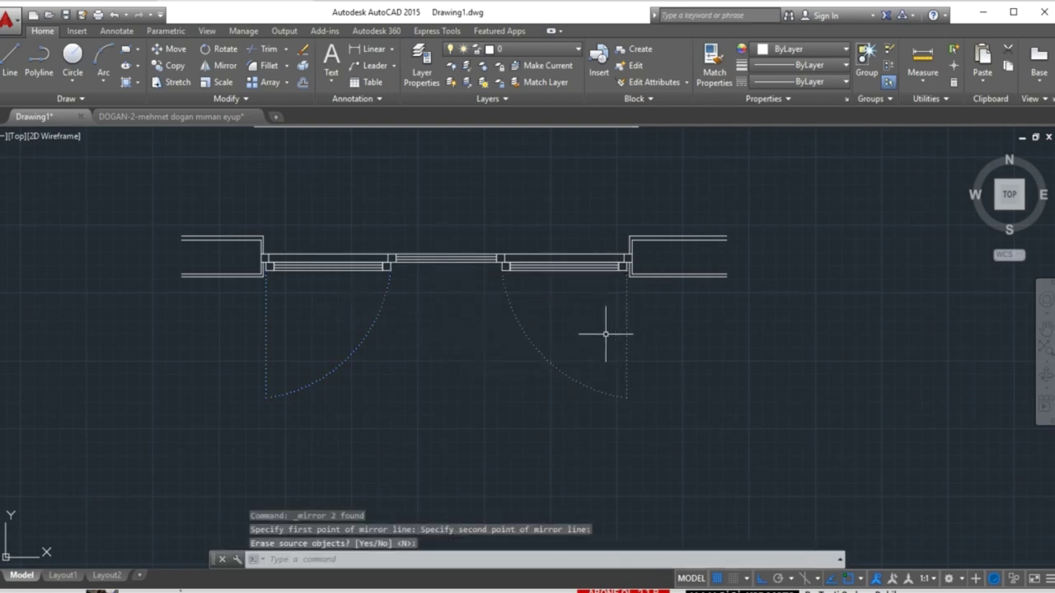
pyautogui.scroll(2, 577, 315)
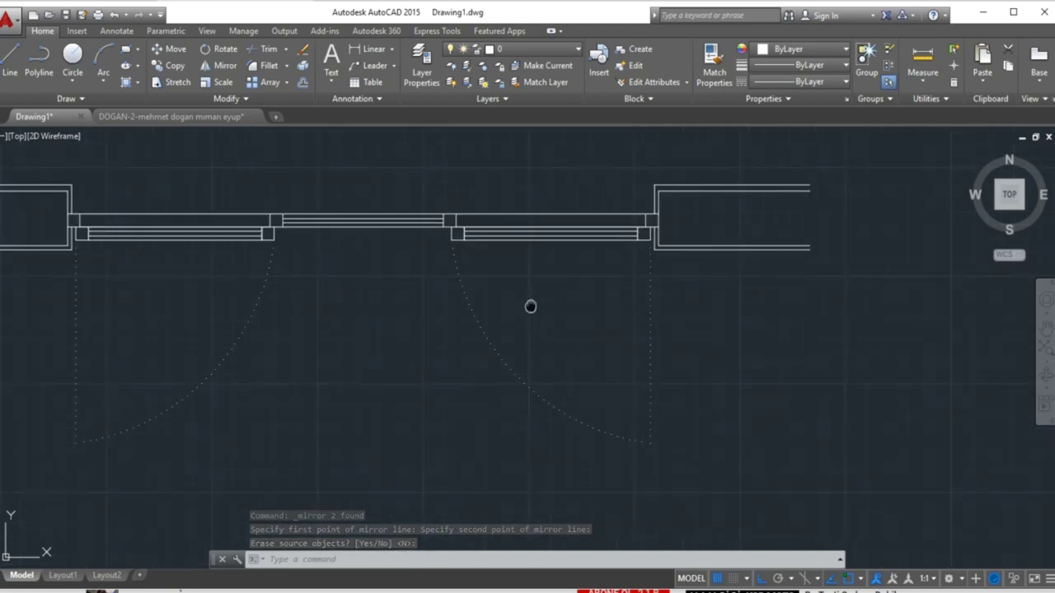
pyautogui.moveTo(530, 304); pyautogui.dragTo(594, 353, button='middle')
pyautogui.moveTo(360, 395)
pyautogui.mouseDown(button='middle')
pyautogui.moveTo(487, 322)
pyautogui.moveTo(476, 332)
pyautogui.moveTo(475, 394)
pyautogui.mouseUp(button='middle')
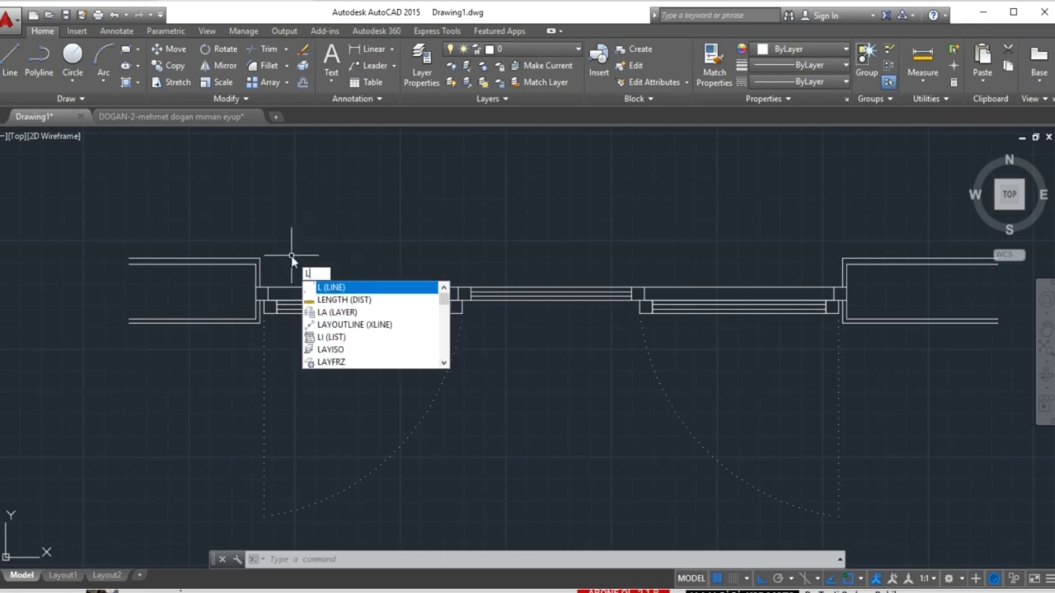
# - Start the casing line at the left wall corner with two 5-unit segments
pyautogui.press('Return')
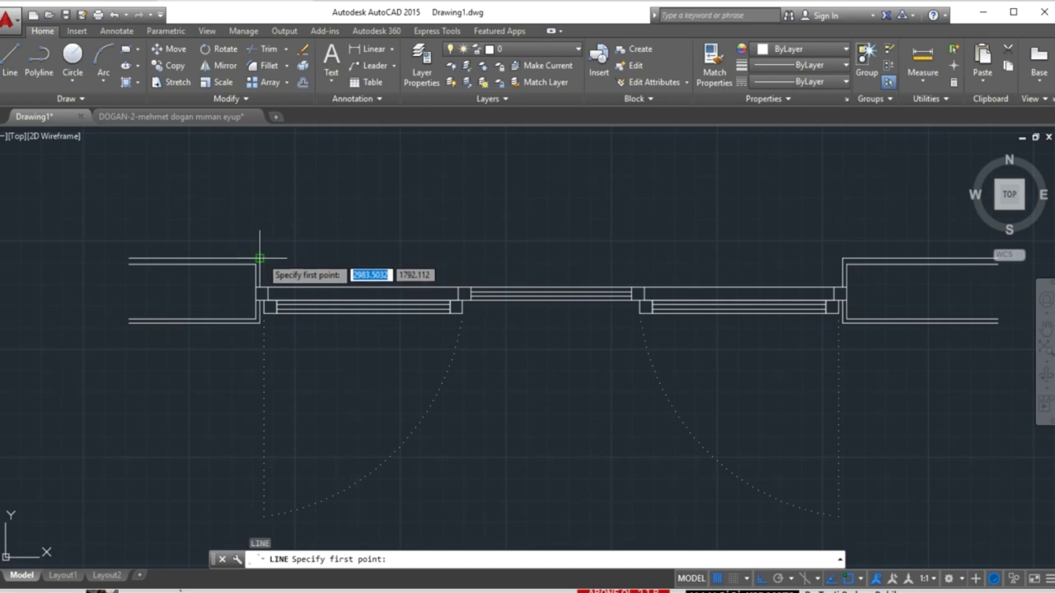
pyautogui.click(259, 258)
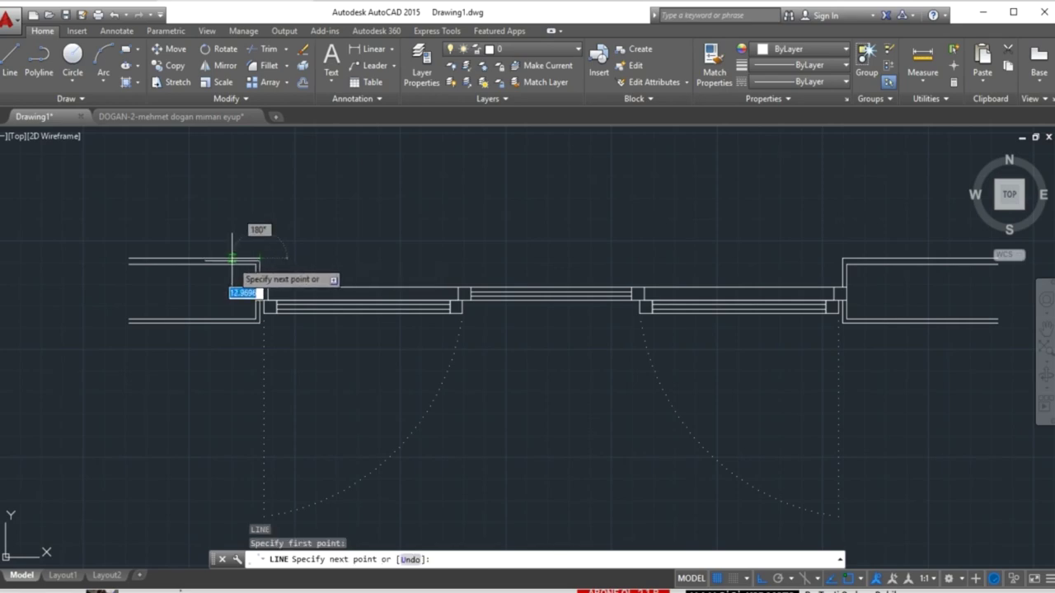
pyautogui.write('5')
pyautogui.press('Return')
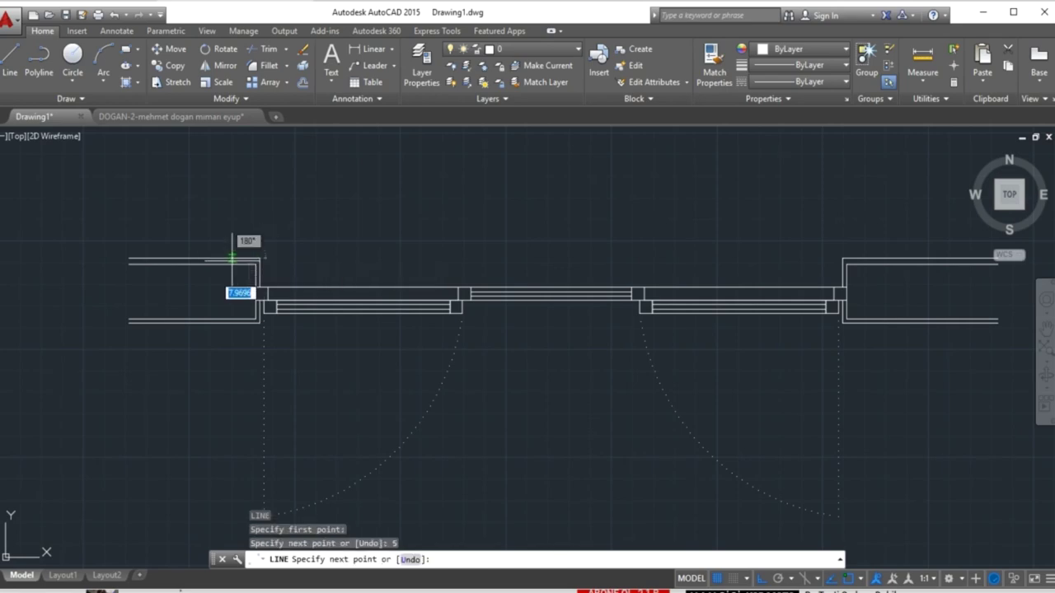
pyautogui.write('5')
pyautogui.press('Return')
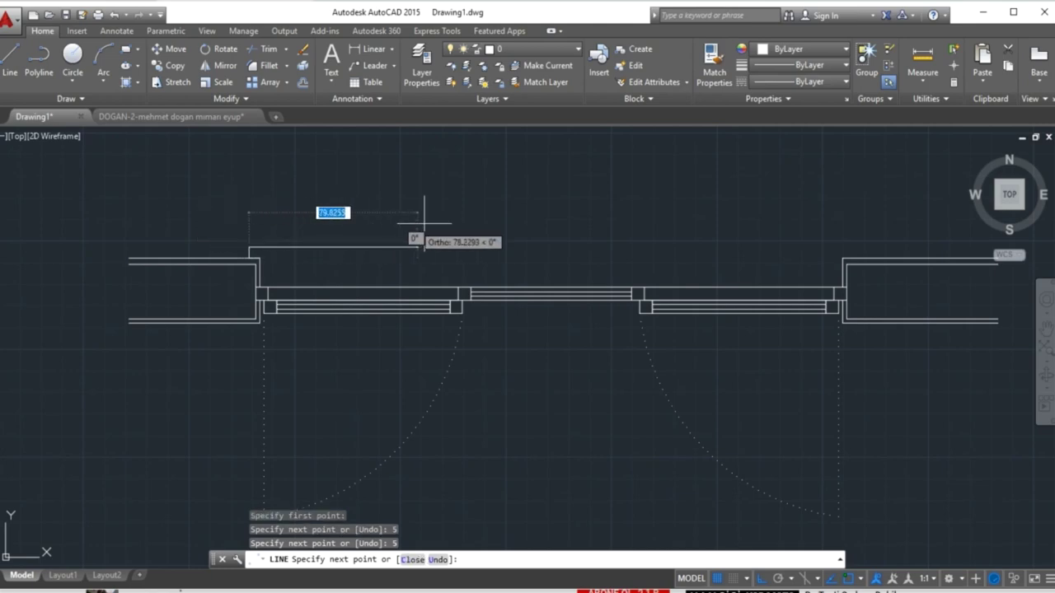
# - Extend the casing line to the right wall corner and finish with a 5-unit segment
pyautogui.moveTo(765, 223)
pyautogui.mouseDown(button='middle')
pyautogui.moveTo(737, 235)
pyautogui.moveTo(384, 228)
pyautogui.mouseUp(button='middle')
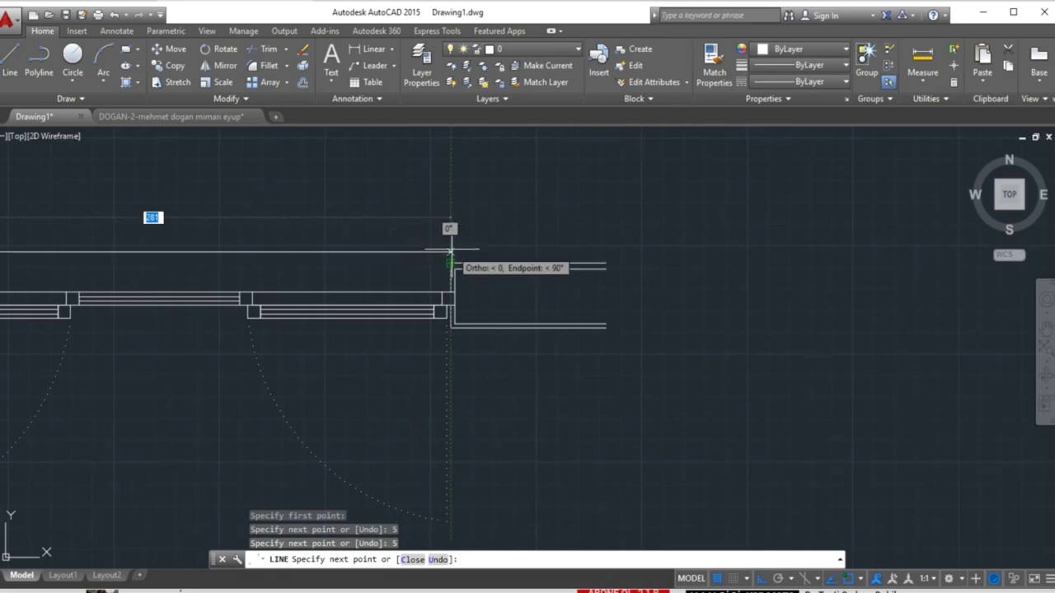
pyautogui.click(451, 248)
pyautogui.write('5')
pyautogui.press('Return')
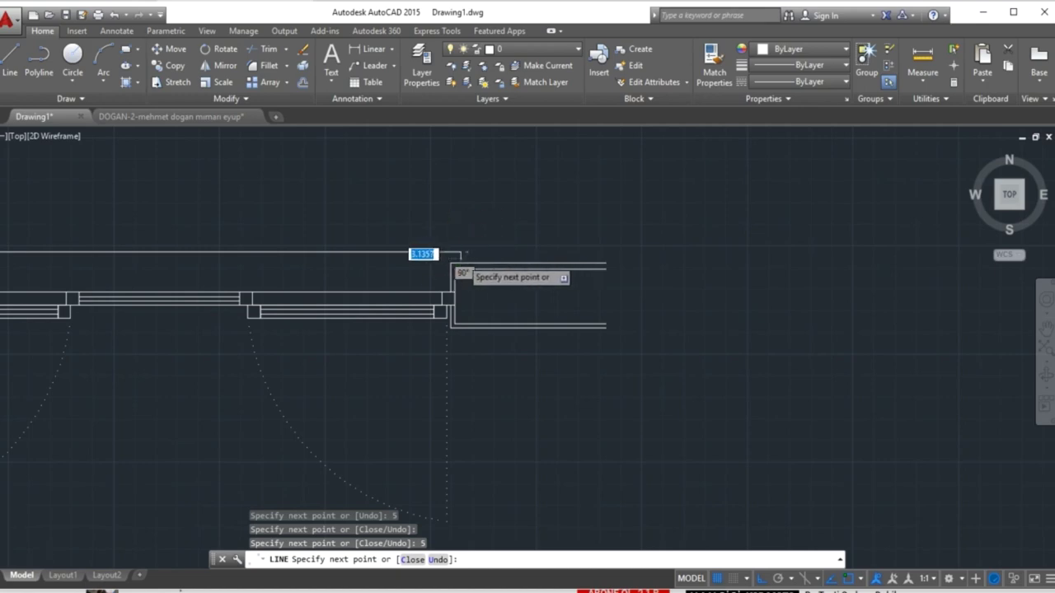
pyautogui.scroll(2, 463, 260)
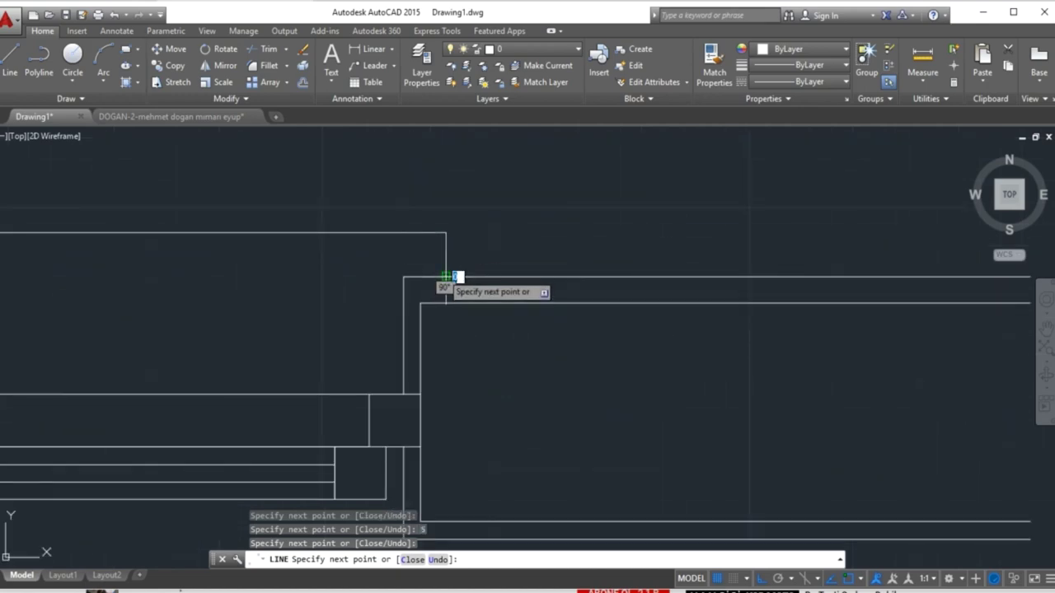
pyautogui.press('Return')
pyautogui.scroll(-3, 437, 273)
pyautogui.moveTo(431, 272)
pyautogui.mouseDown(button='middle')
pyautogui.moveTo(464, 349)
pyautogui.moveTo(701, 338)
pyautogui.mouseUp(button='middle')
pyautogui.scroll(-2, 470, 348)
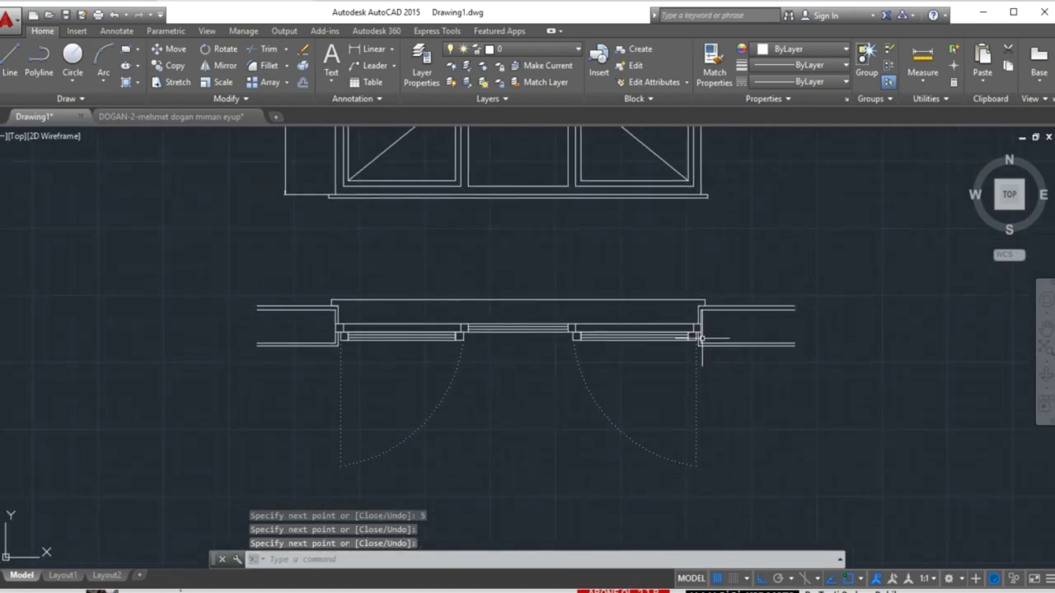
pyautogui.scroll(3, 701, 338)
pyautogui.click(730, 273)
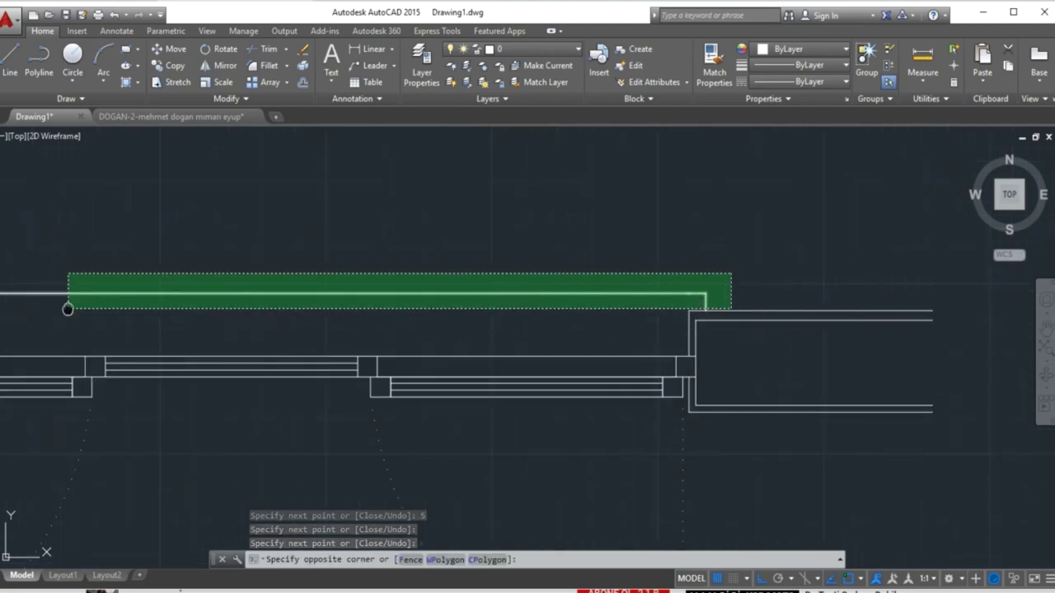
# - Mirror the top casing line about the frame midline, keeping the original
pyautogui.moveTo(69, 306); pyautogui.dragTo(360, 269, button='middle')
pyautogui.scroll(-2, 360, 268)
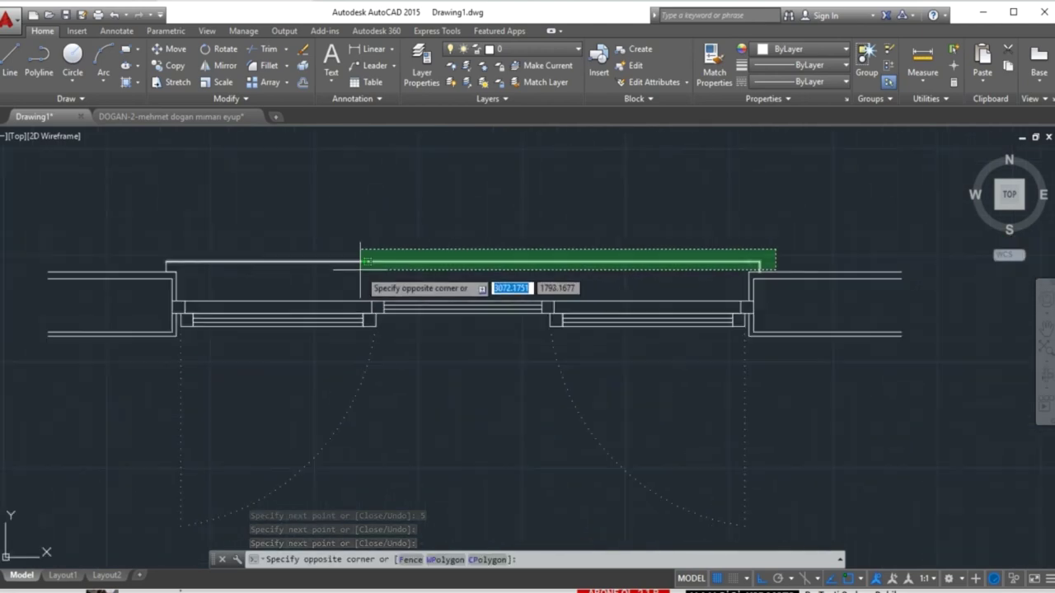
pyautogui.click(162, 265)
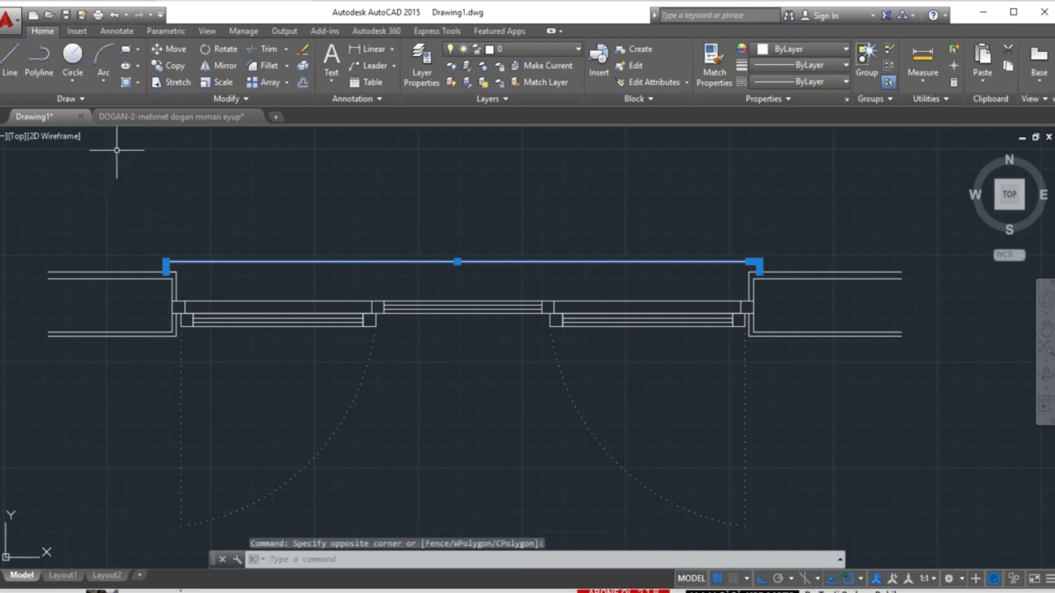
pyautogui.click(222, 67)
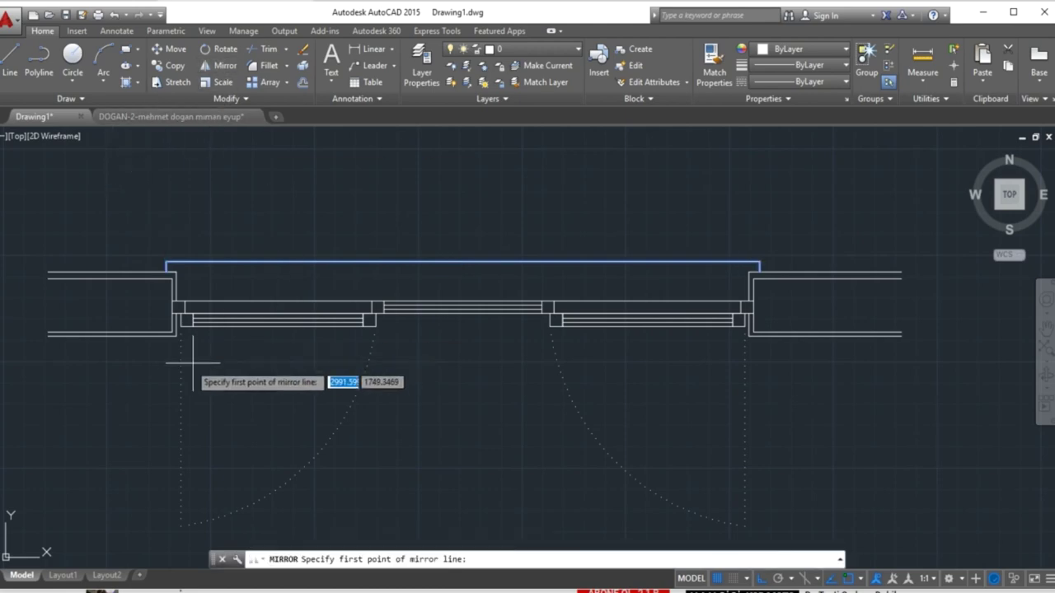
pyautogui.click(172, 306)
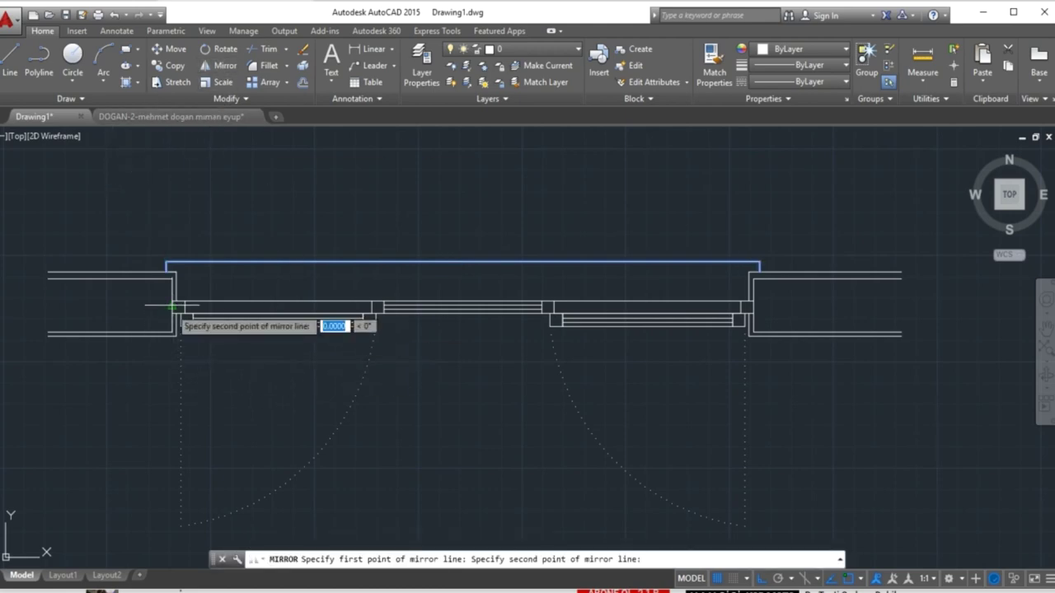
pyautogui.click(102, 310)
pyautogui.press('Return')
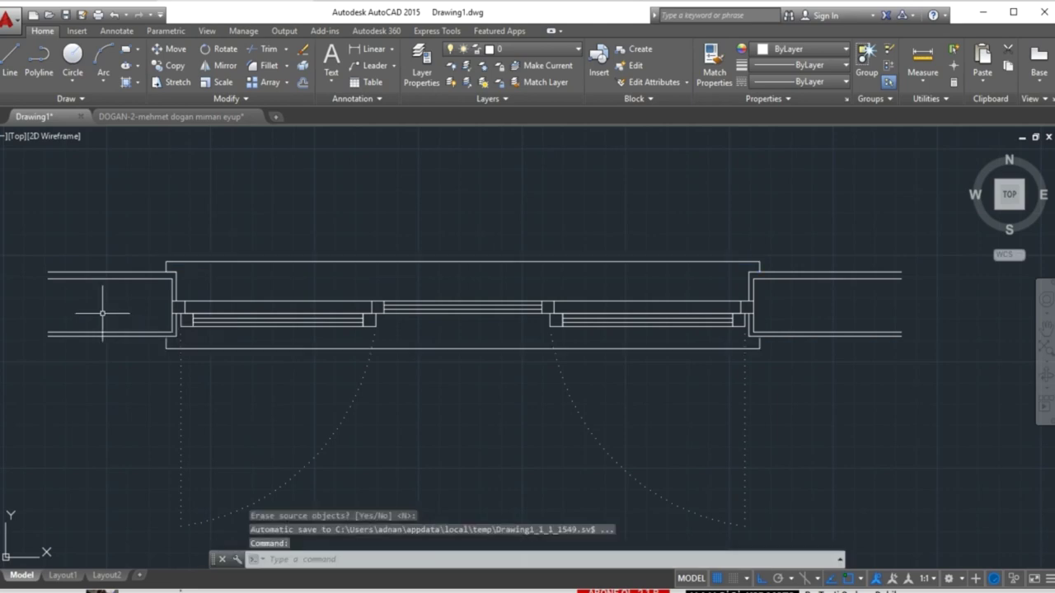
# - Move the bottom casing line and its end segments up to the wall corner
pyautogui.scroll(-1, 217, 380)
pyautogui.scroll(-1, 223, 365)
pyautogui.scroll(-1, 248, 370)
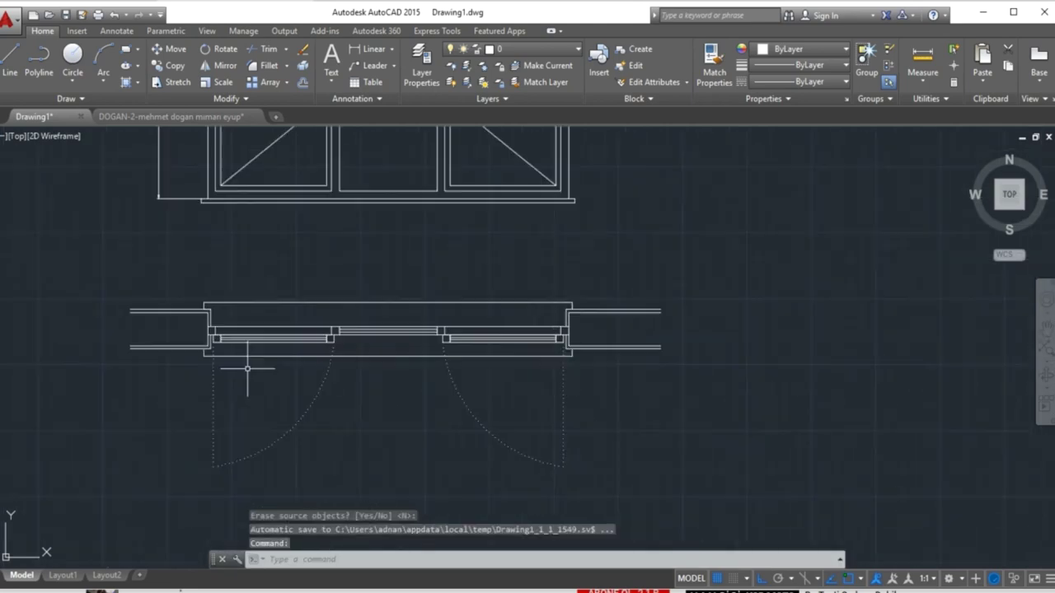
pyautogui.scroll(1, 581, 373)
pyautogui.scroll(1, 567, 355)
pyautogui.click(604, 352)
pyautogui.click(568, 382)
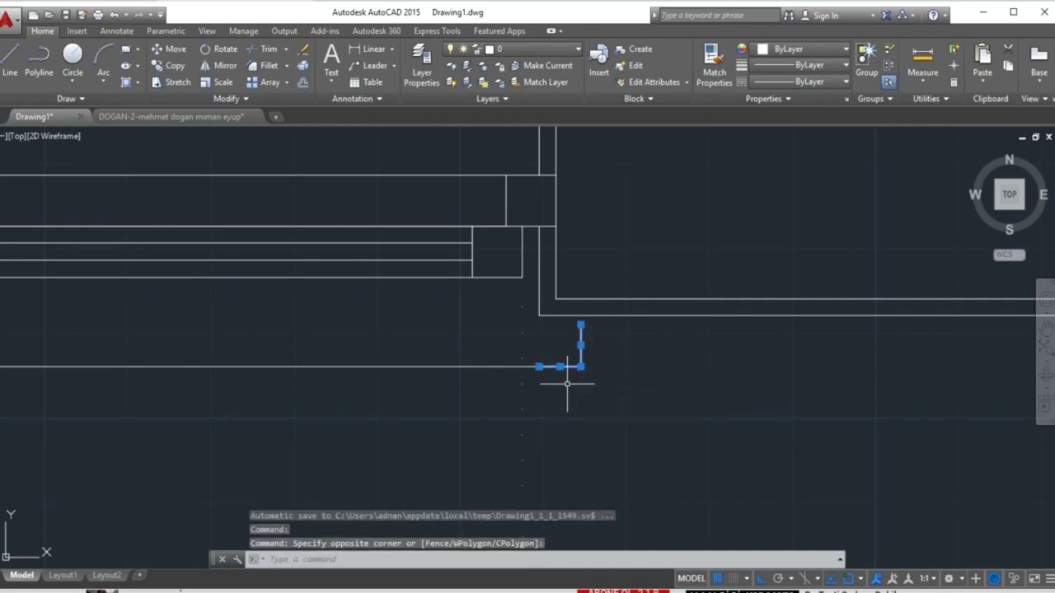
pyautogui.click(489, 368)
pyautogui.moveTo(326, 403)
pyautogui.mouseDown(button='middle')
pyautogui.moveTo(277, 412)
pyautogui.moveTo(736, 370)
pyautogui.mouseUp(button='middle')
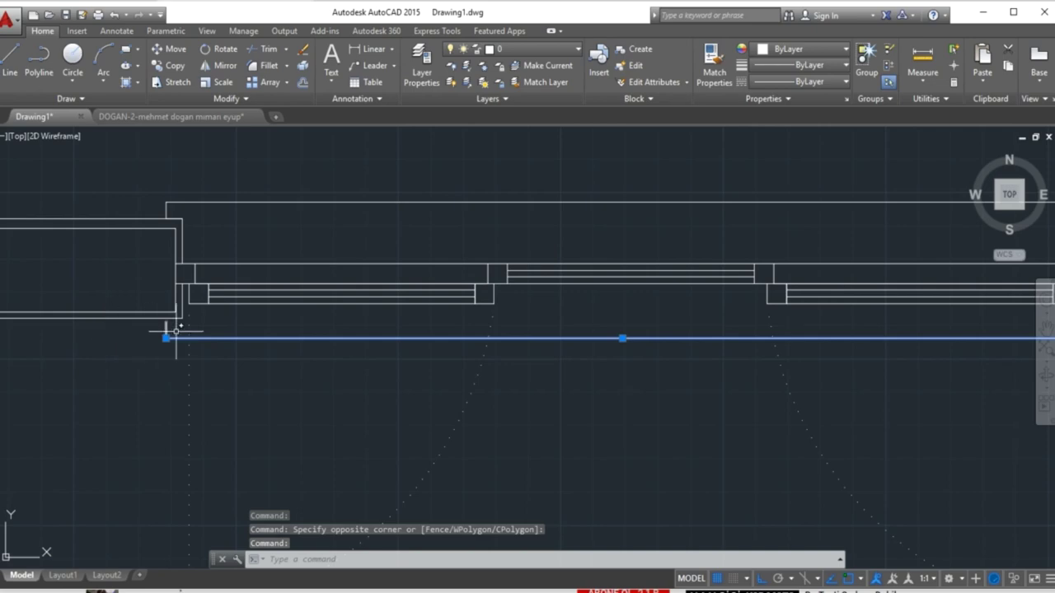
pyautogui.click(166, 329)
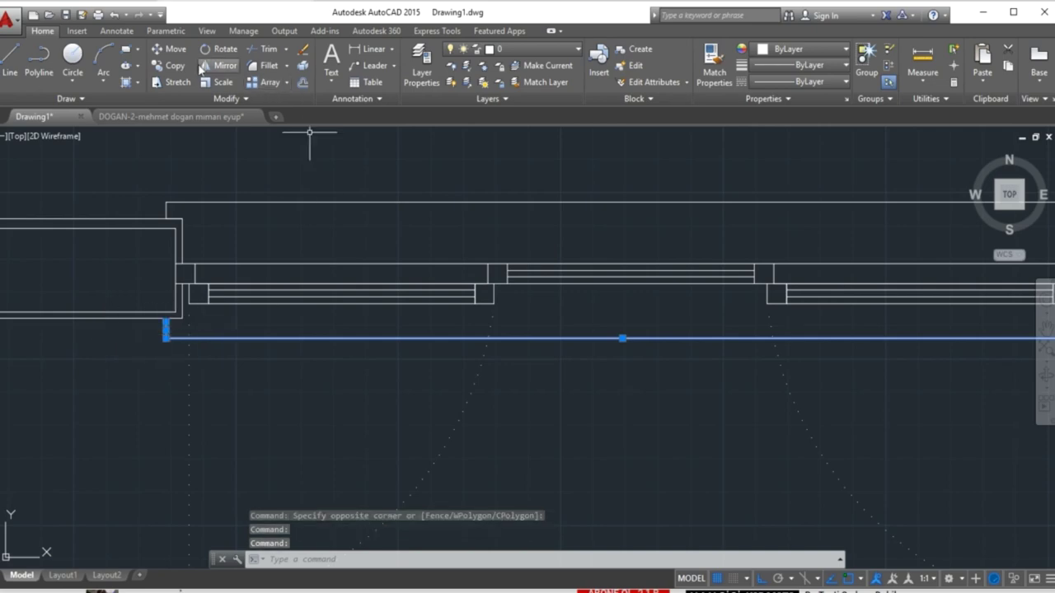
pyautogui.click(169, 50)
pyautogui.scroll(2, 165, 326)
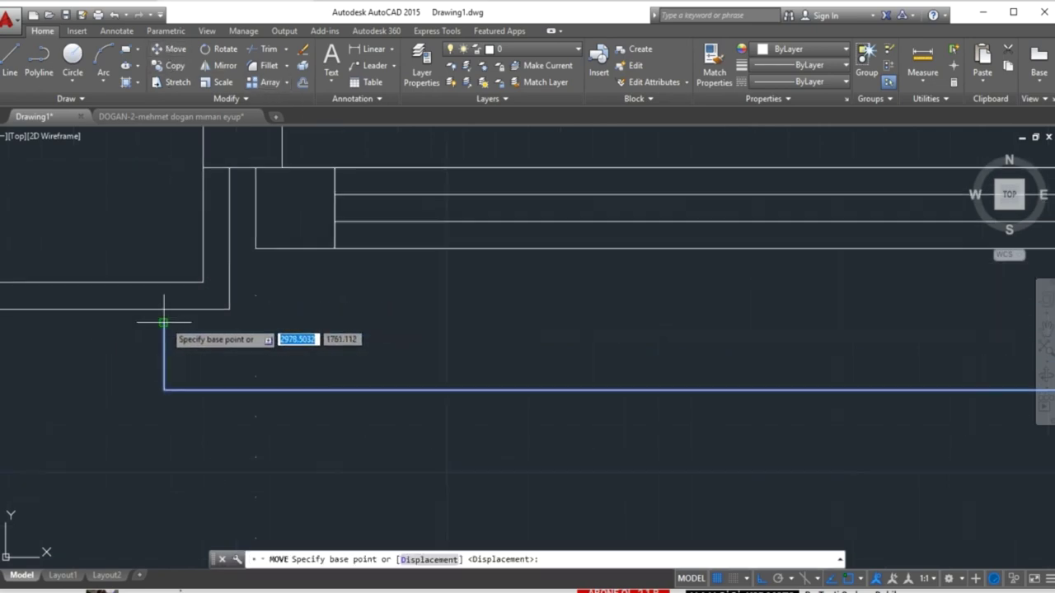
pyautogui.click(163, 323)
pyautogui.click(166, 309)
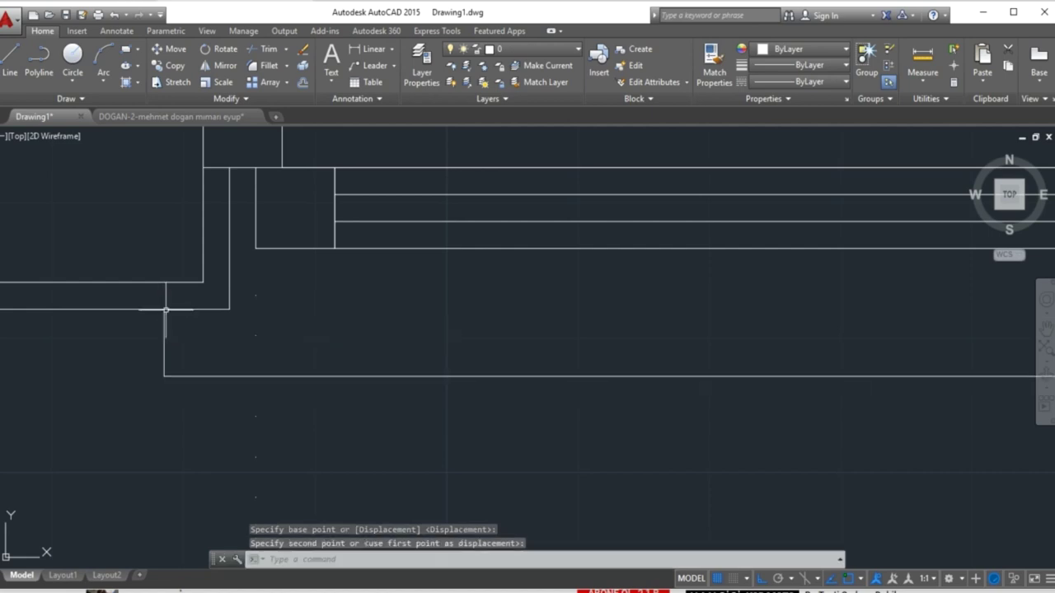
pyautogui.scroll(-3, 291, 386)
pyautogui.scroll(-2, 294, 372)
pyautogui.moveTo(588, 405); pyautogui.dragTo(441, 376, button='middle')
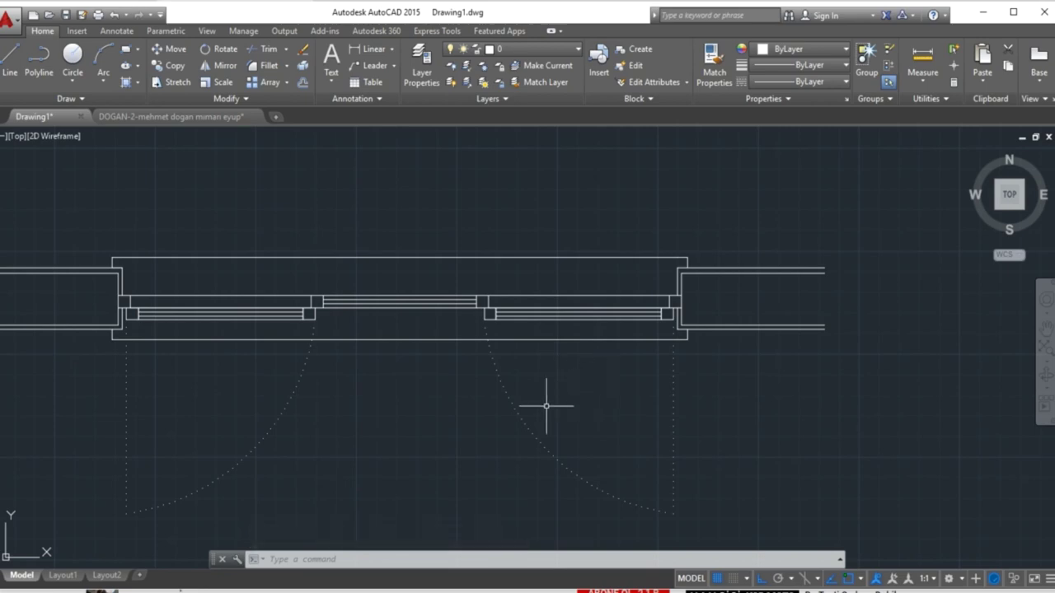
pyautogui.scroll(-3, 546, 406)
pyautogui.scroll(-1, 662, 440)
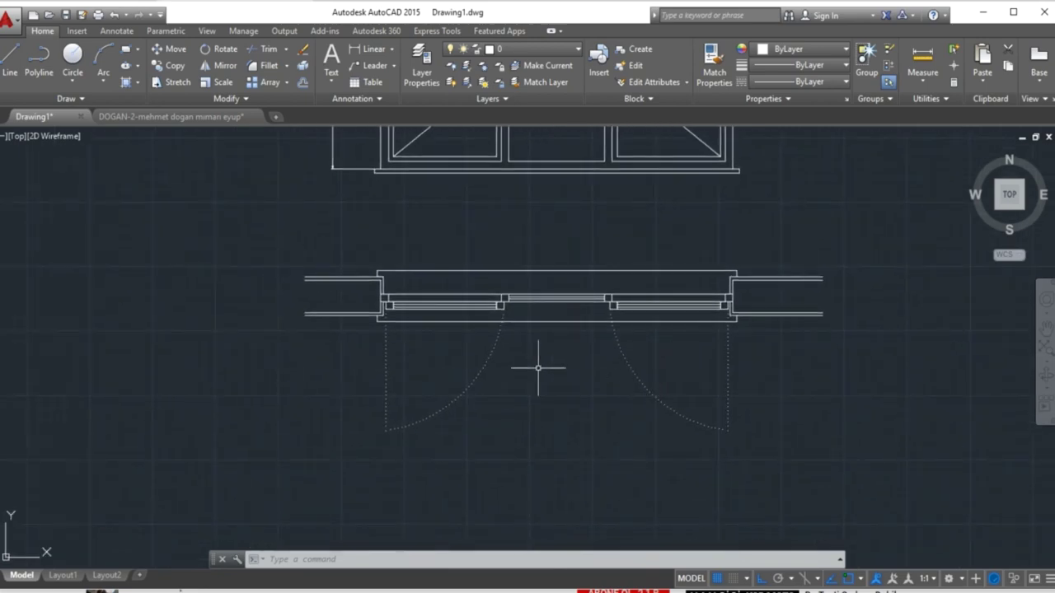
pyautogui.moveTo(541, 367); pyautogui.dragTo(466, 387, button='middle')
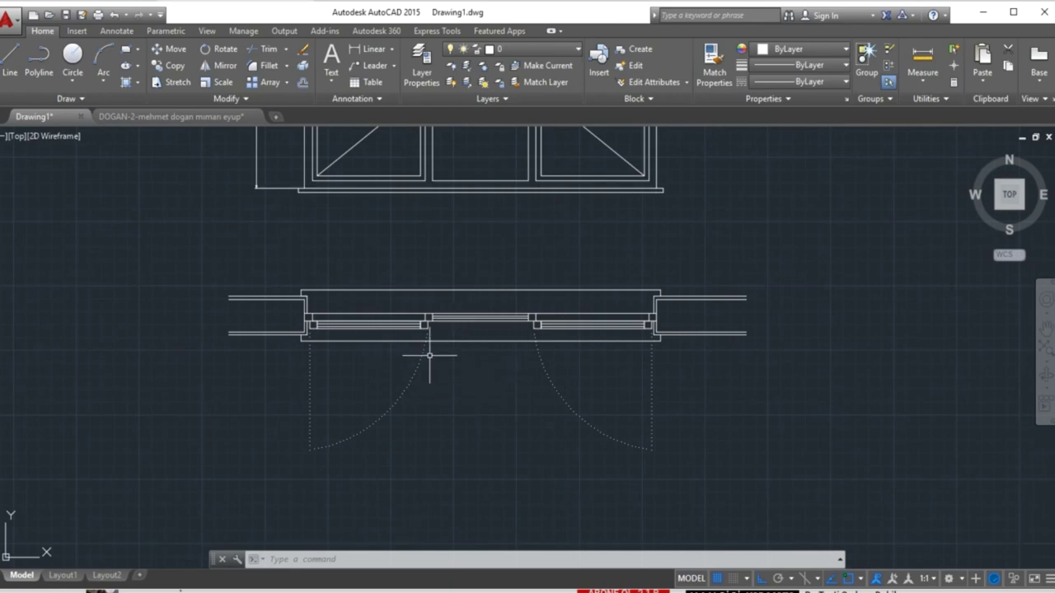
pyautogui.scroll(3, 424, 350)
pyautogui.scroll(3, 419, 334)
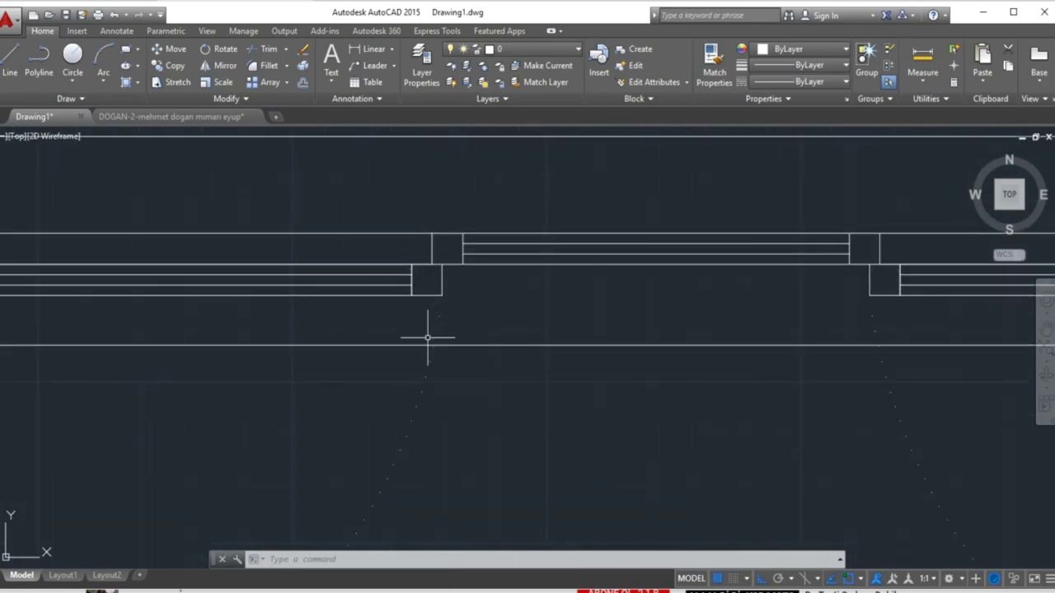
pyautogui.scroll(-2, 354, 319)
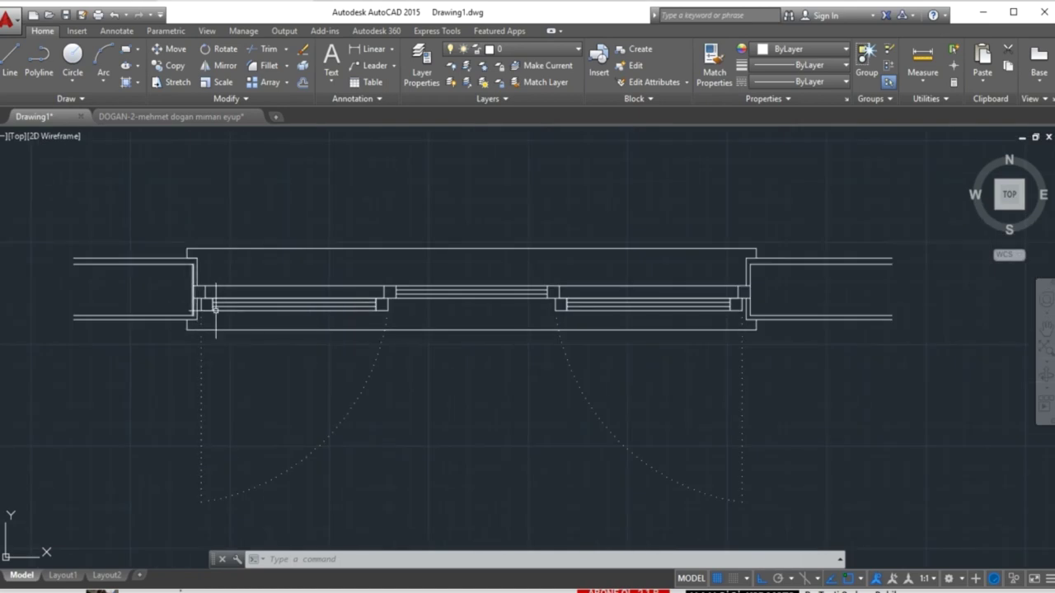
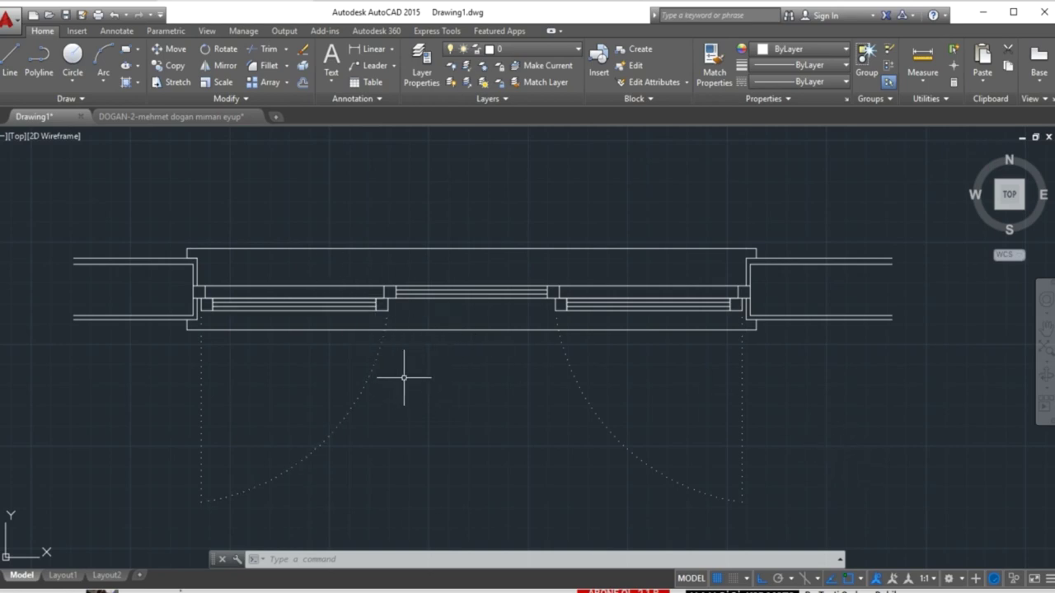
# - Draw an L-shaped line under the mullion: a short vertical leg down, then a horizontal leg left
pyautogui.scroll(2, 262, 324)
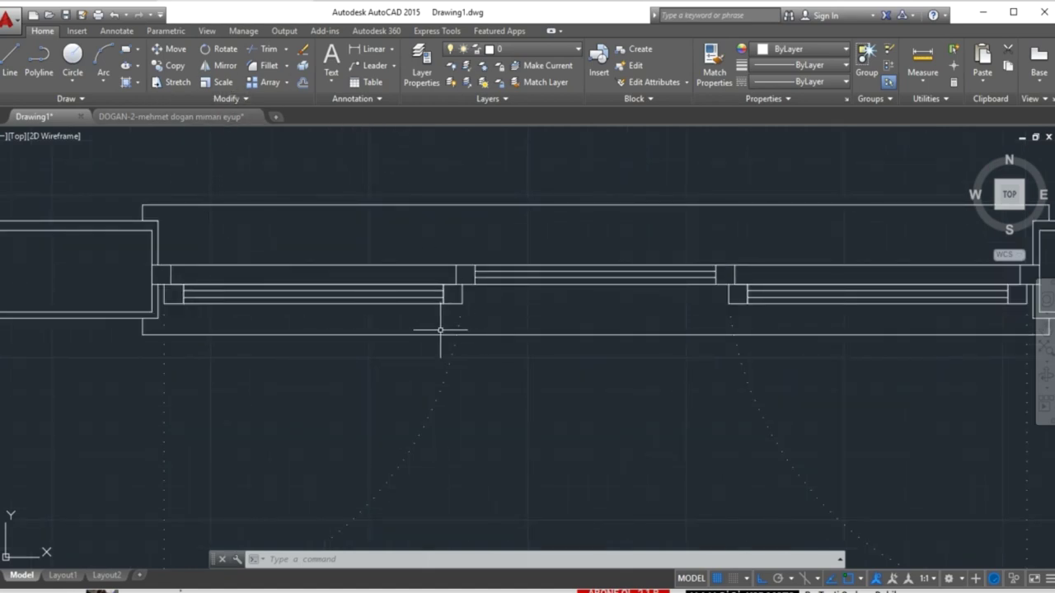
pyautogui.press('l')
pyautogui.press('Return')
pyautogui.scroll(3, 448, 295)
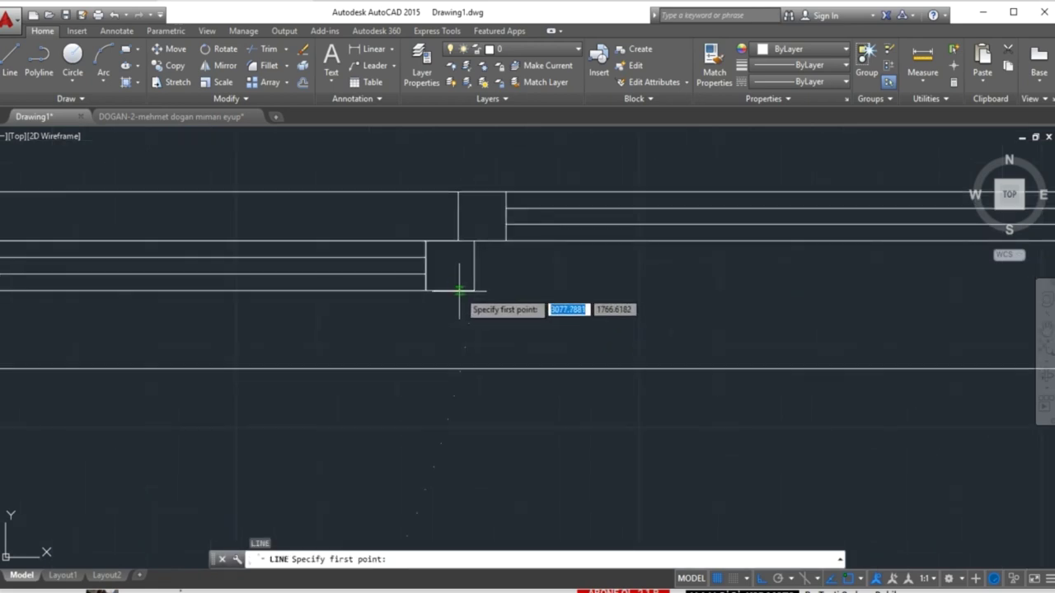
pyautogui.click(450, 291)
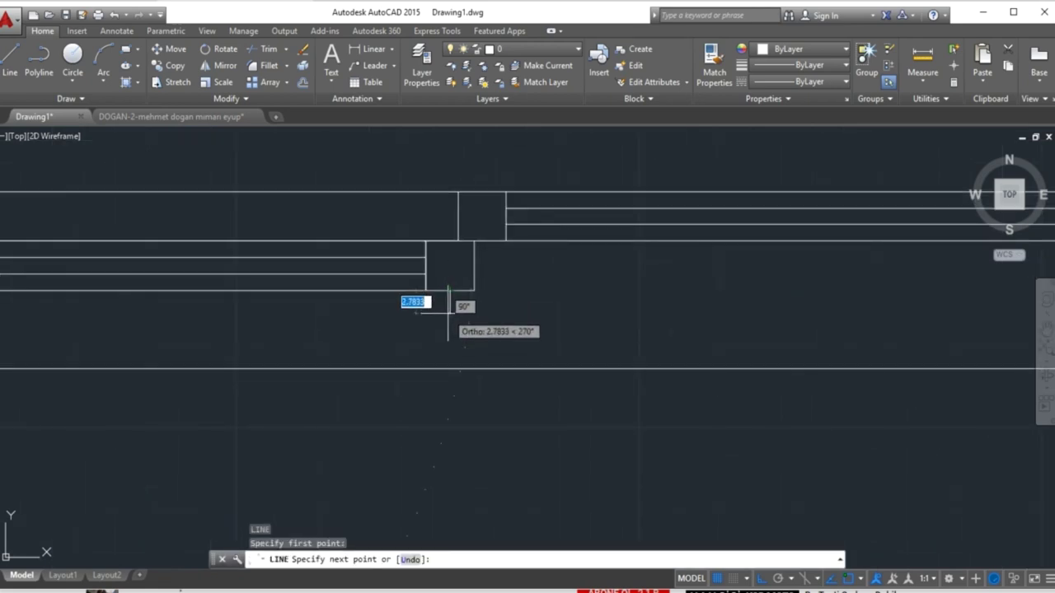
pyautogui.click(449, 313)
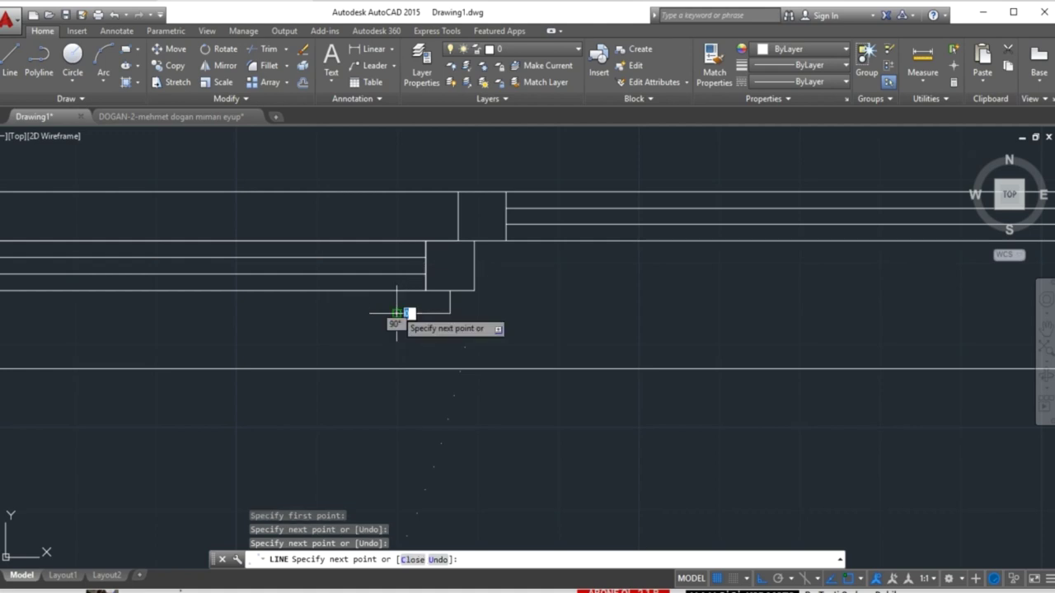
pyautogui.click(397, 313)
pyautogui.press('Return')
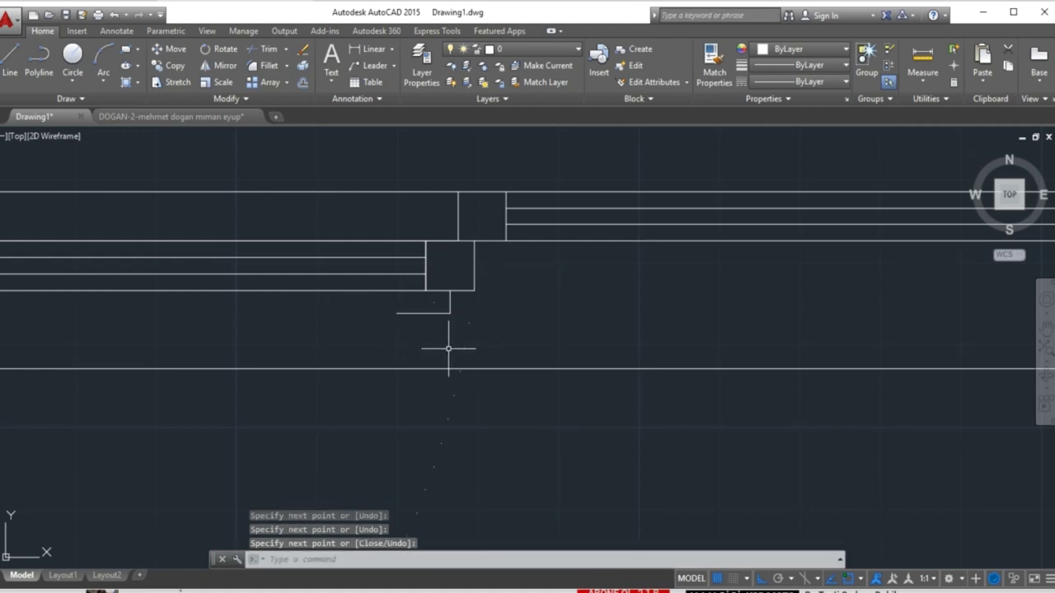
# - Offset the short vertical line 0.5 to both the right and the left
pyautogui.write('o')
pyautogui.press('Return')
pyautogui.click(455, 329)
pyautogui.write('0.5')
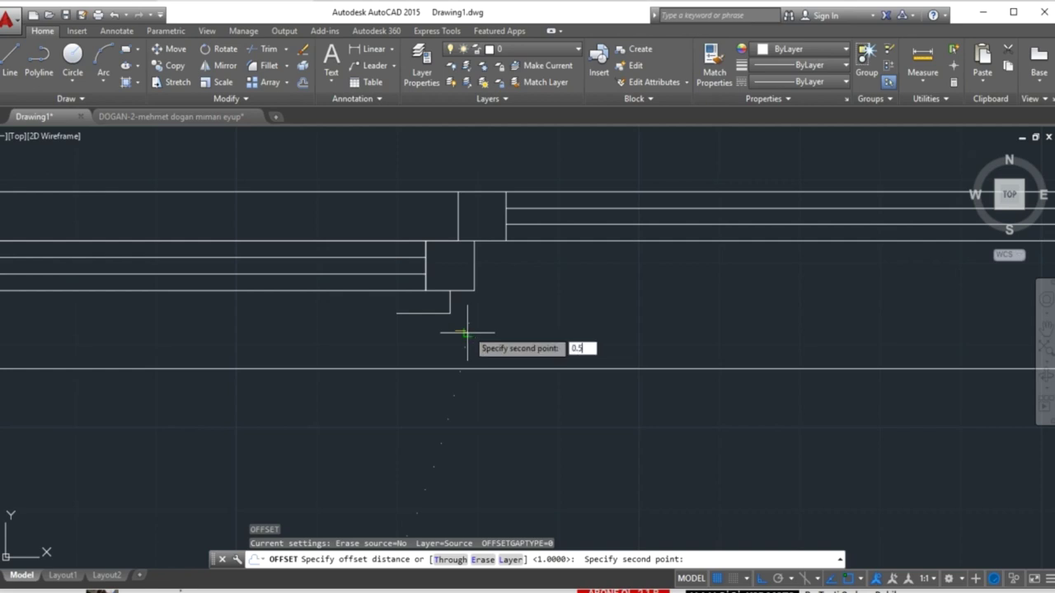
pyautogui.press('Return')
pyautogui.click(451, 302)
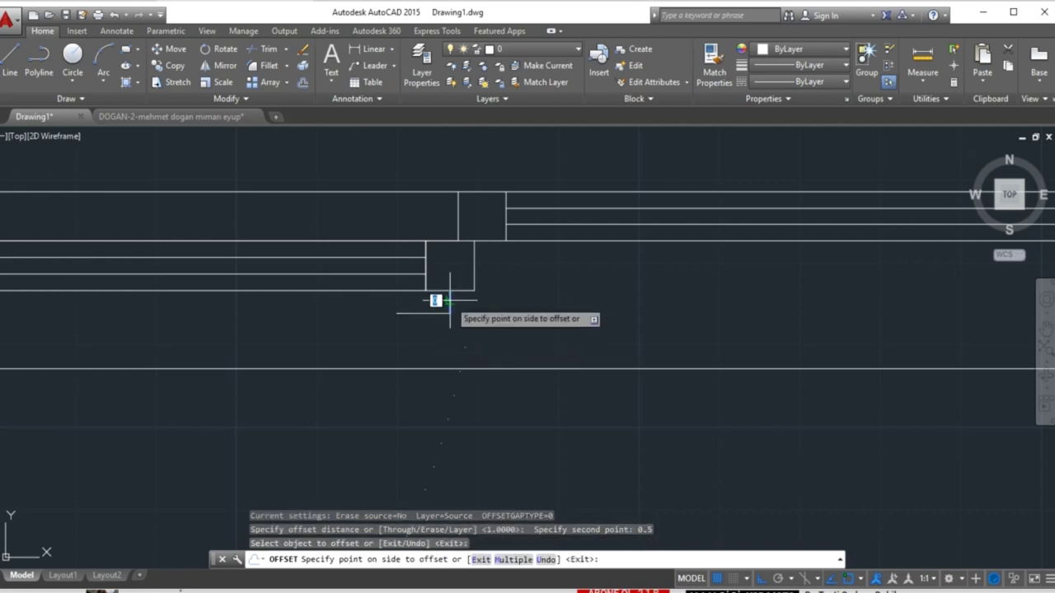
pyautogui.click(466, 301)
pyautogui.click(451, 302)
pyautogui.click(433, 302)
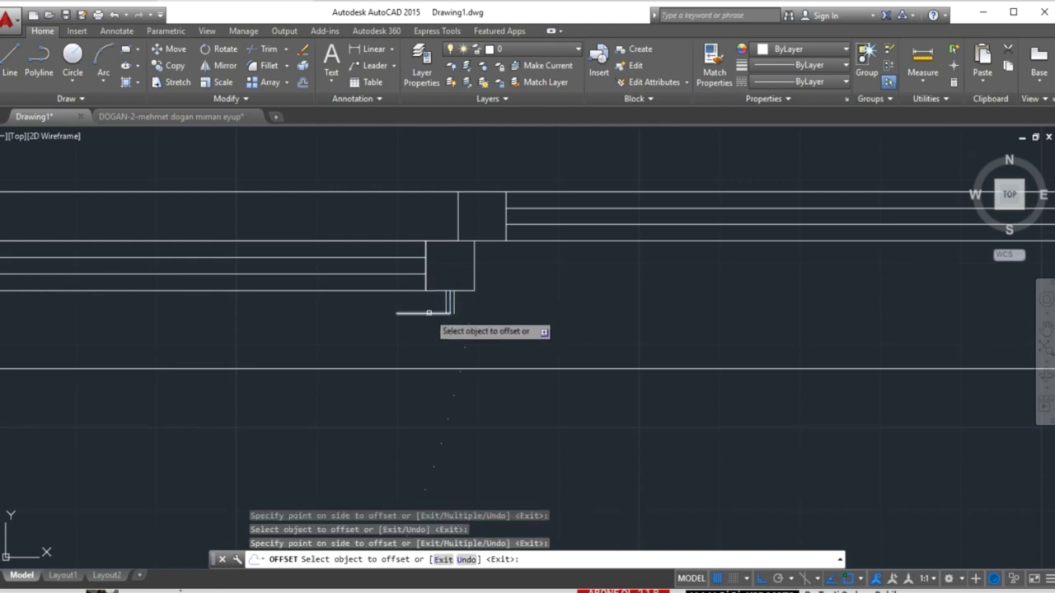
# - Offset the horizontal leg 0.5 both above and below
pyautogui.click(426, 312)
pyautogui.click(426, 303)
pyautogui.click(426, 313)
pyautogui.click(429, 355)
pyautogui.scroll(2, 426, 342)
pyautogui.scroll(2, 431, 323)
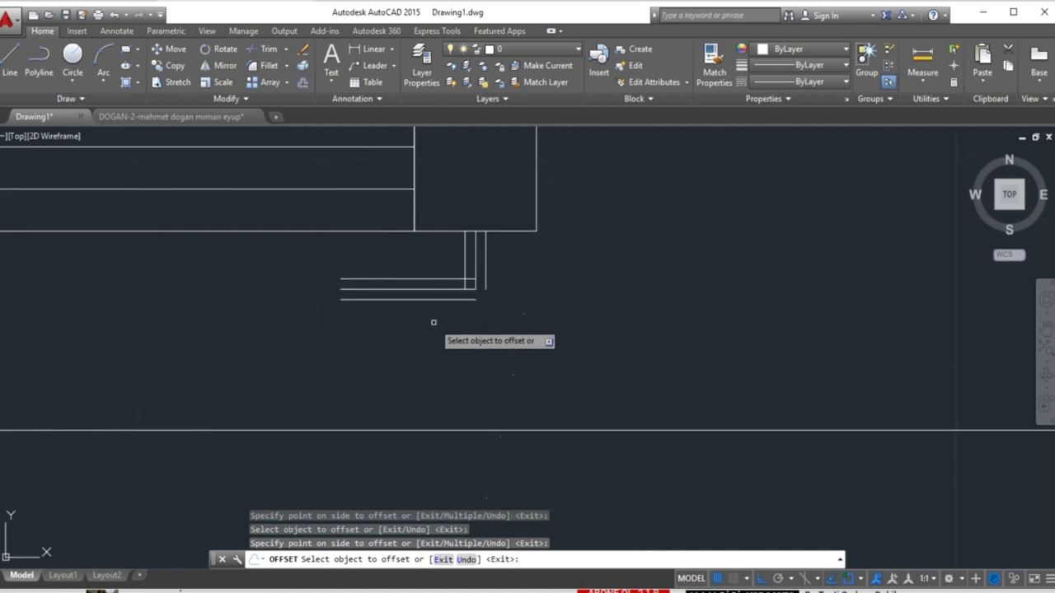
pyautogui.press('Escape')
# - Stretch the lower horizontal line to meet the outer vertical, then delete the two extra lines
pyautogui.click(463, 300)
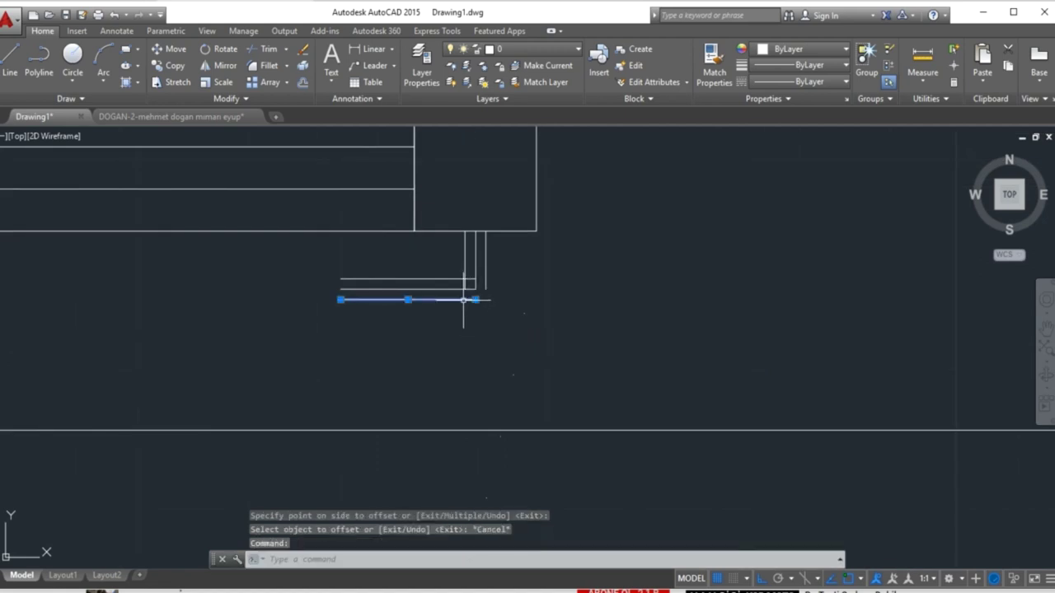
pyautogui.click(475, 299)
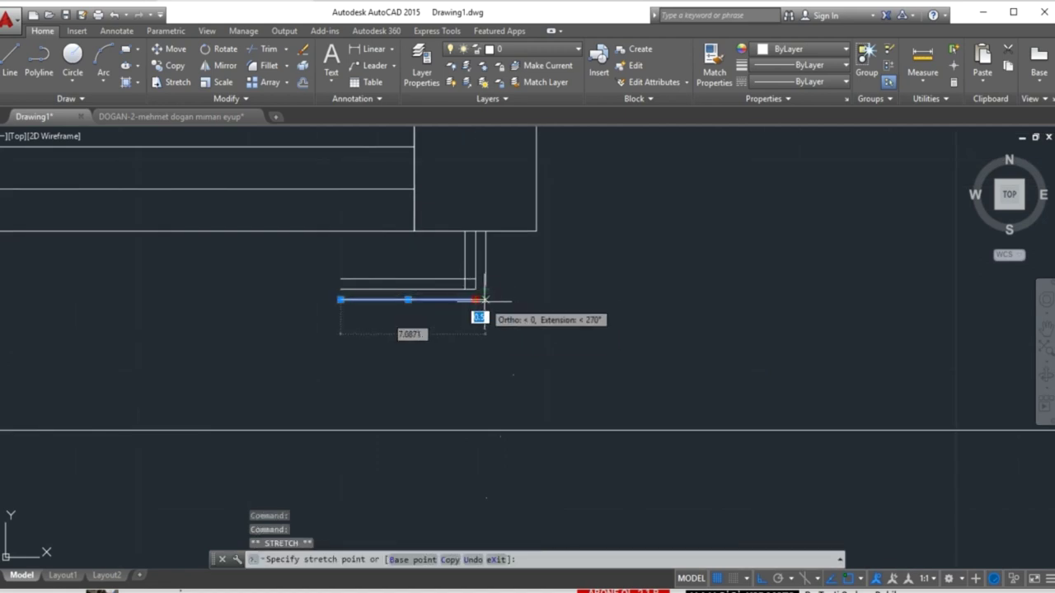
pyautogui.click(486, 284)
pyautogui.click(485, 289)
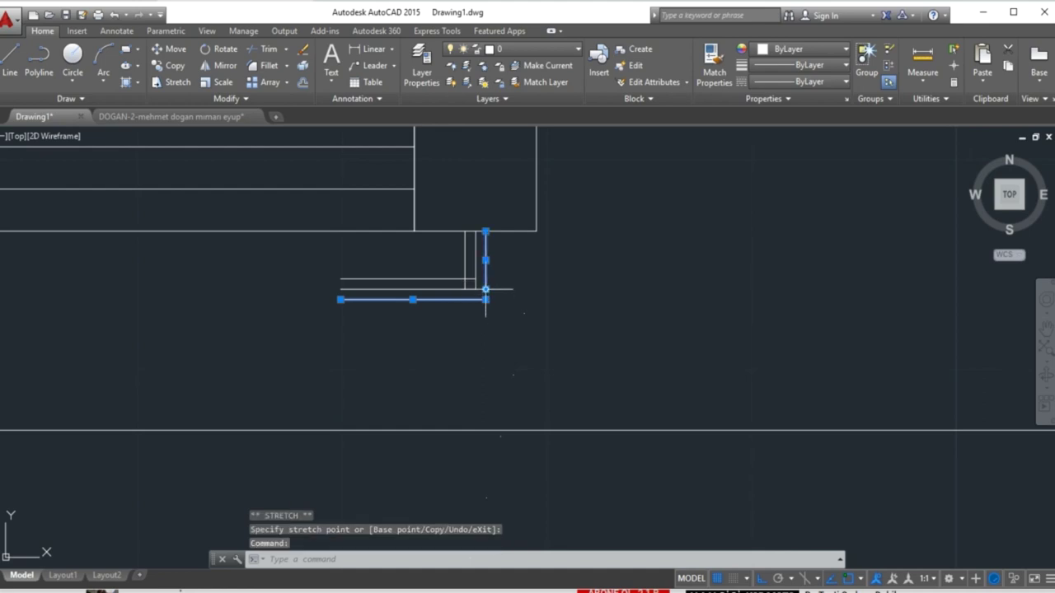
pyautogui.click(485, 289)
pyautogui.press('Escape')
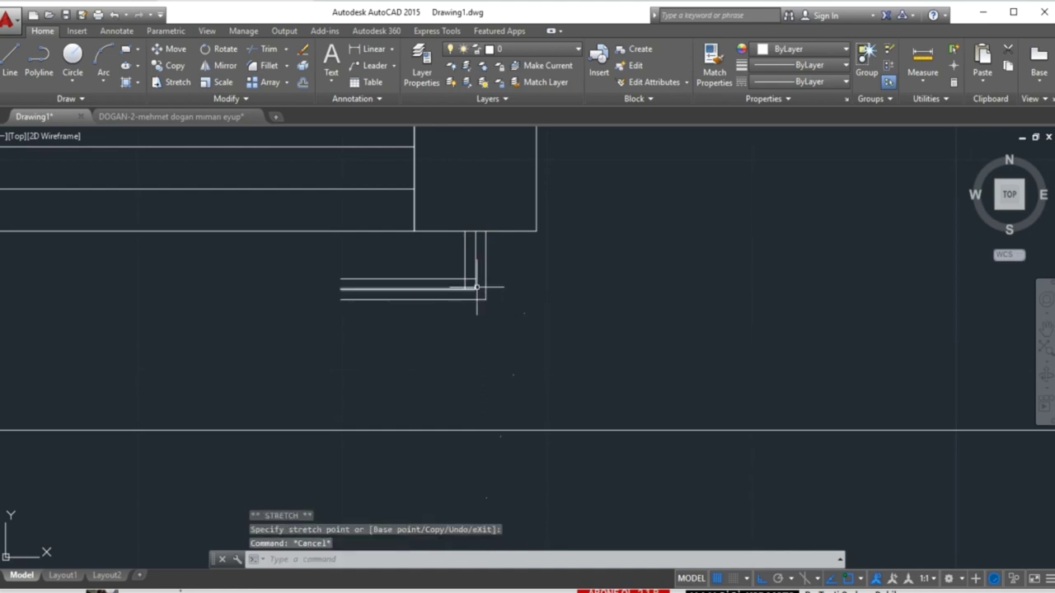
pyautogui.click(476, 280)
pyautogui.click(464, 289)
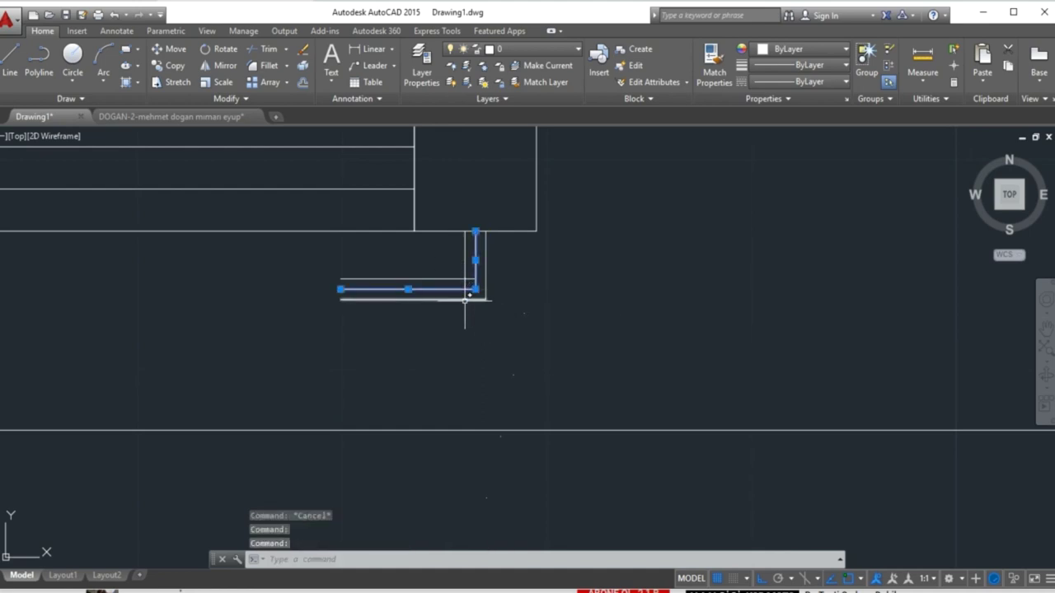
pyautogui.press('Delete')
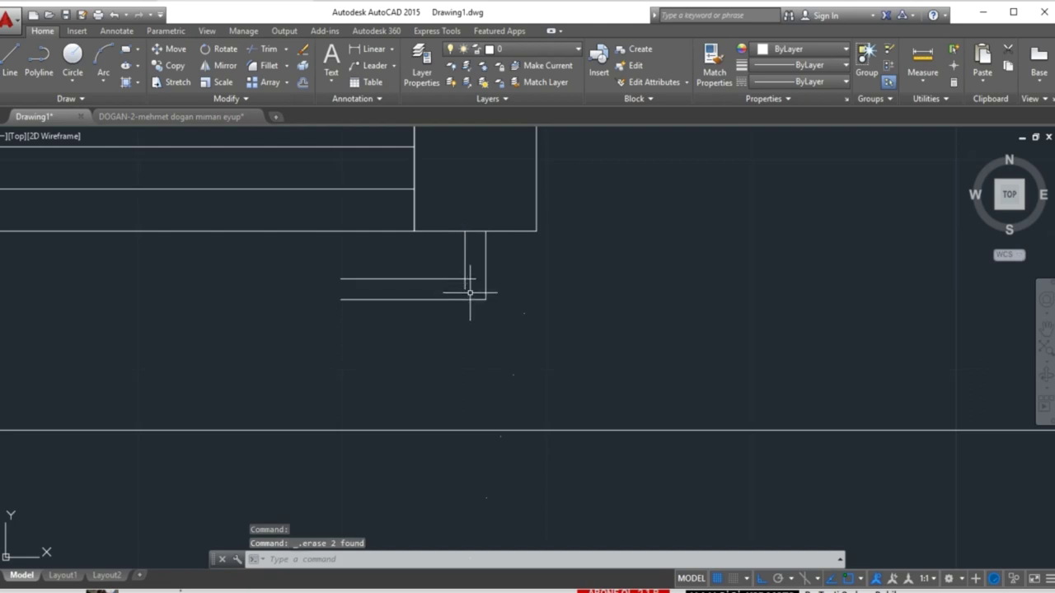
# - Trim the two overhanging stubs so the profile corner is clean
pyautogui.write('Tr')
pyautogui.press('Return')
pyautogui.press('Return')
pyautogui.click(470, 279)
pyautogui.click(466, 284)
pyautogui.press('Escape')
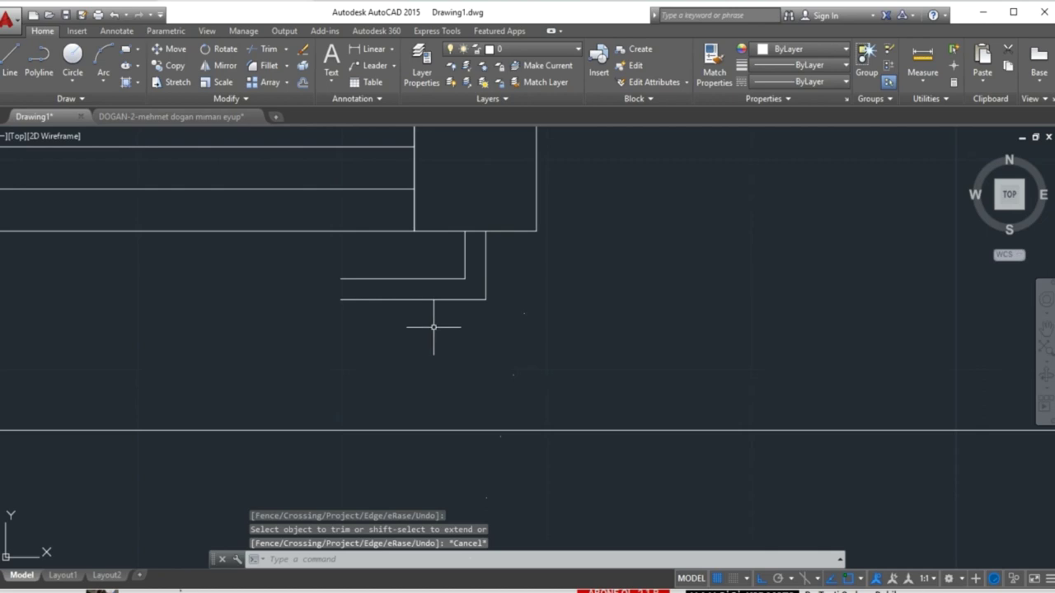
pyautogui.write('l')
pyautogui.press('Return')
# - Draw a vertical line closing the profile's open left end
pyautogui.click(349, 298)
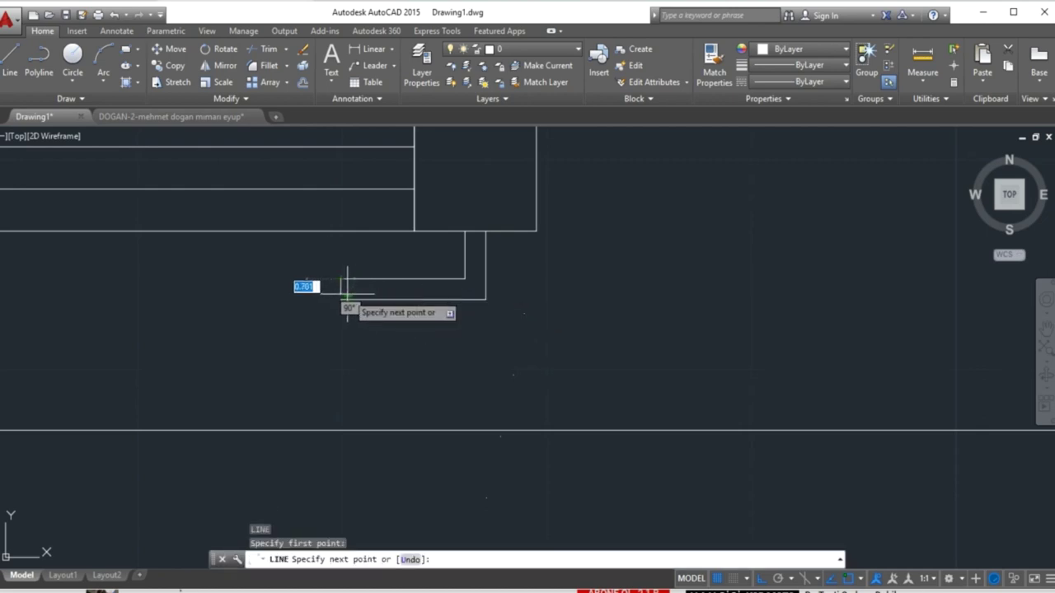
pyautogui.click(349, 278)
pyautogui.press('Return')
pyautogui.scroll(-3, 375, 323)
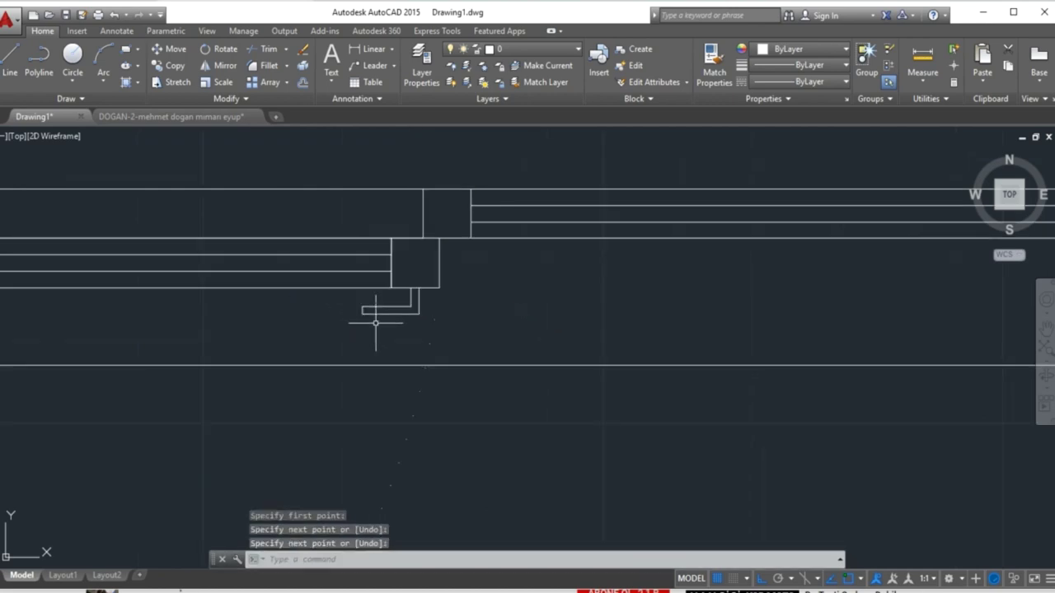
pyautogui.scroll(-3, 387, 331)
pyautogui.moveTo(432, 366); pyautogui.dragTo(439, 354, button='middle')
pyautogui.scroll(5, 432, 266)
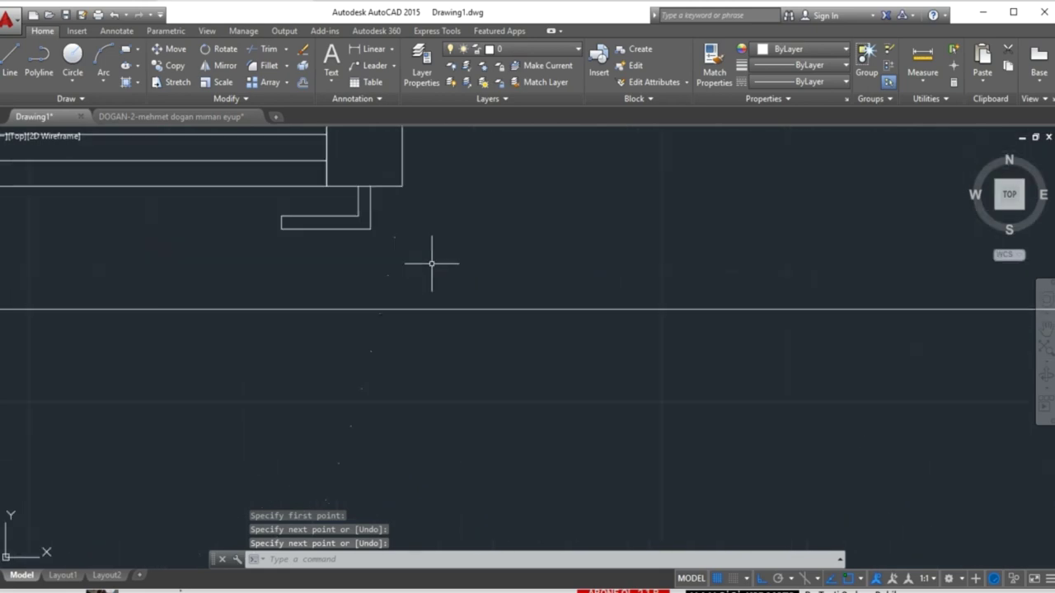
# - Mirror the L-shaped profile across the door centre to the right leaf, keeping the original
pyautogui.click(403, 214)
pyautogui.click(256, 234)
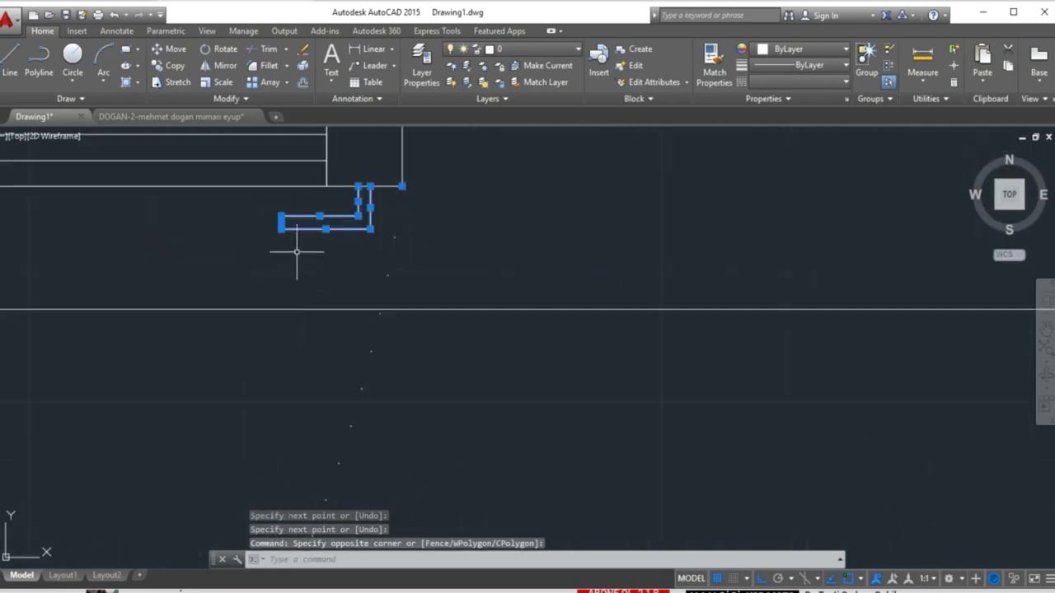
pyautogui.click(216, 65)
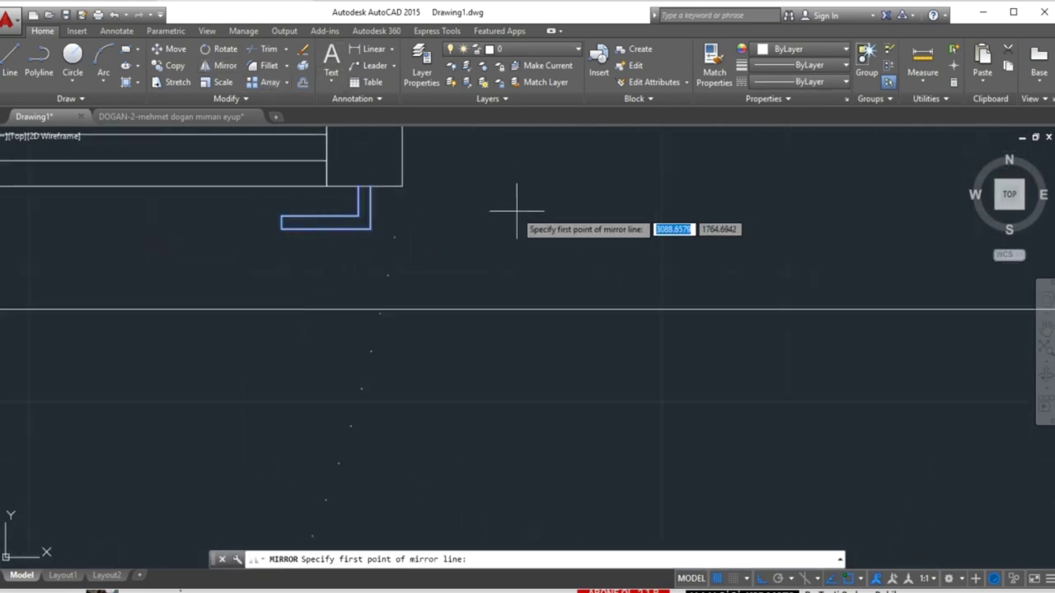
pyautogui.scroll(-3, 576, 231)
pyautogui.click(618, 175)
pyautogui.click(614, 216)
pyautogui.press('Return')
pyautogui.moveTo(599, 268); pyautogui.dragTo(577, 351, button='middle')
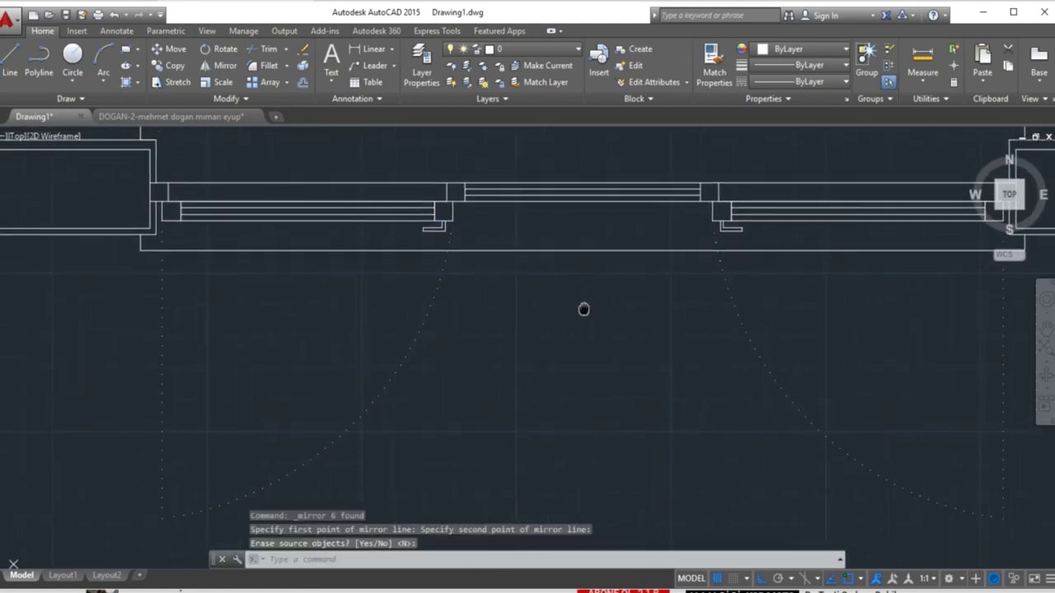
pyautogui.scroll(3, 268, 276)
pyautogui.scroll(3, 255, 248)
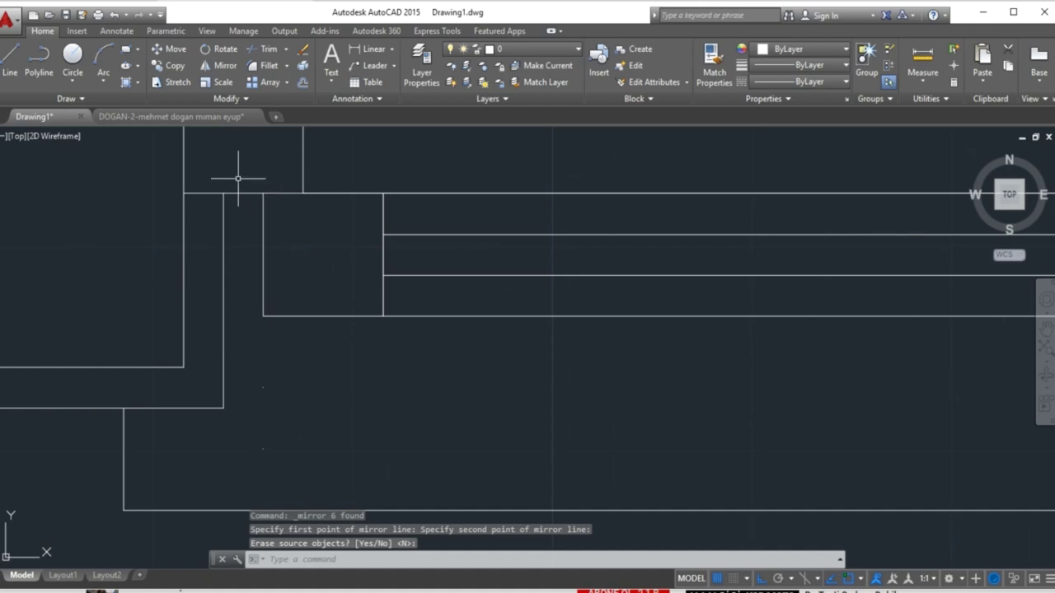
# - Draw a small hinge circle at the door frame corner
pyautogui.click(73, 58)
pyautogui.scroll(2, 263, 202)
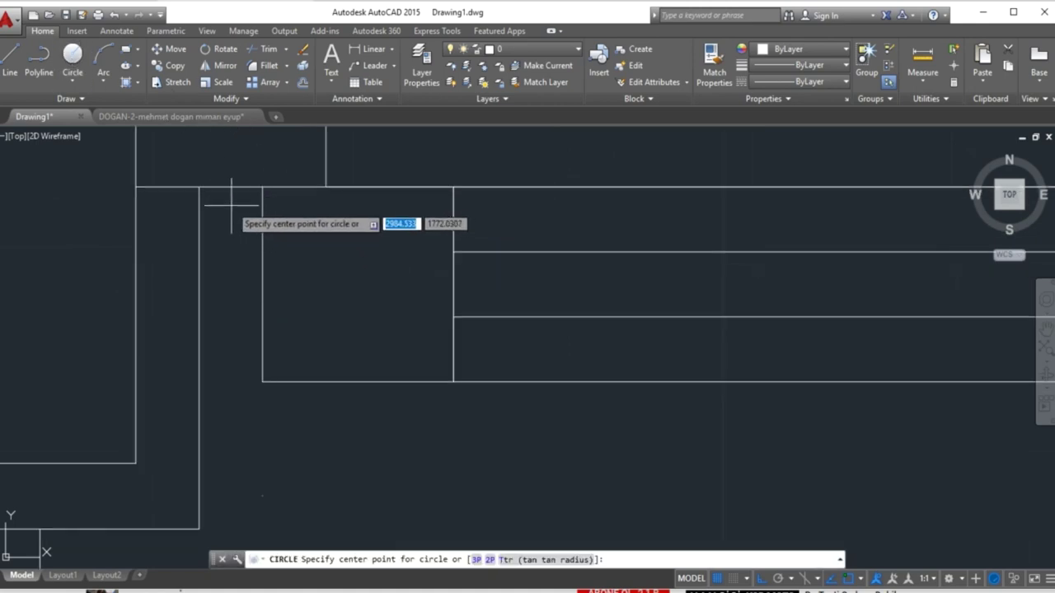
pyautogui.click(229, 206)
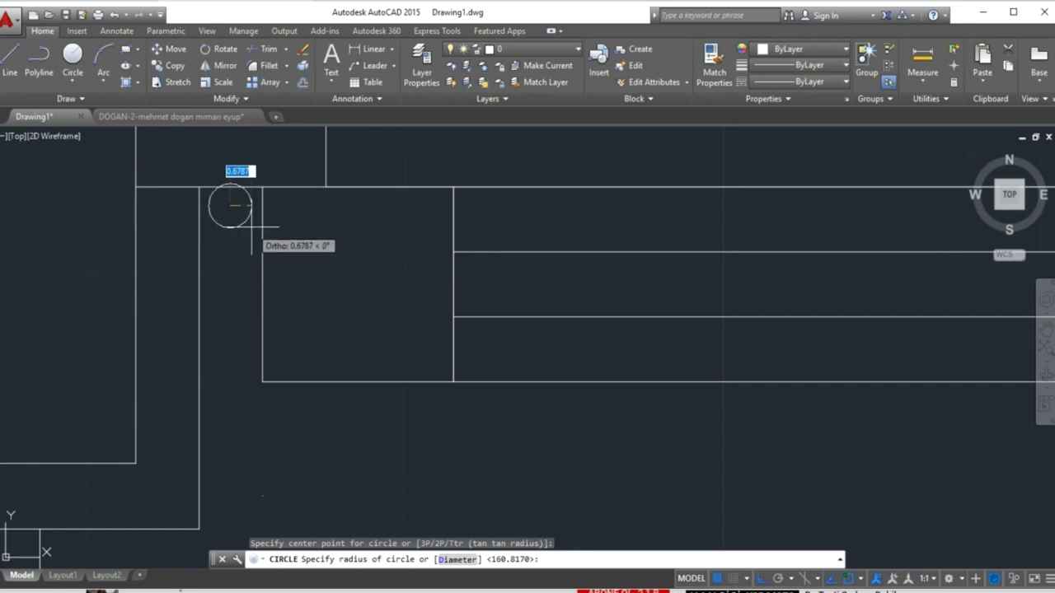
pyautogui.click(254, 230)
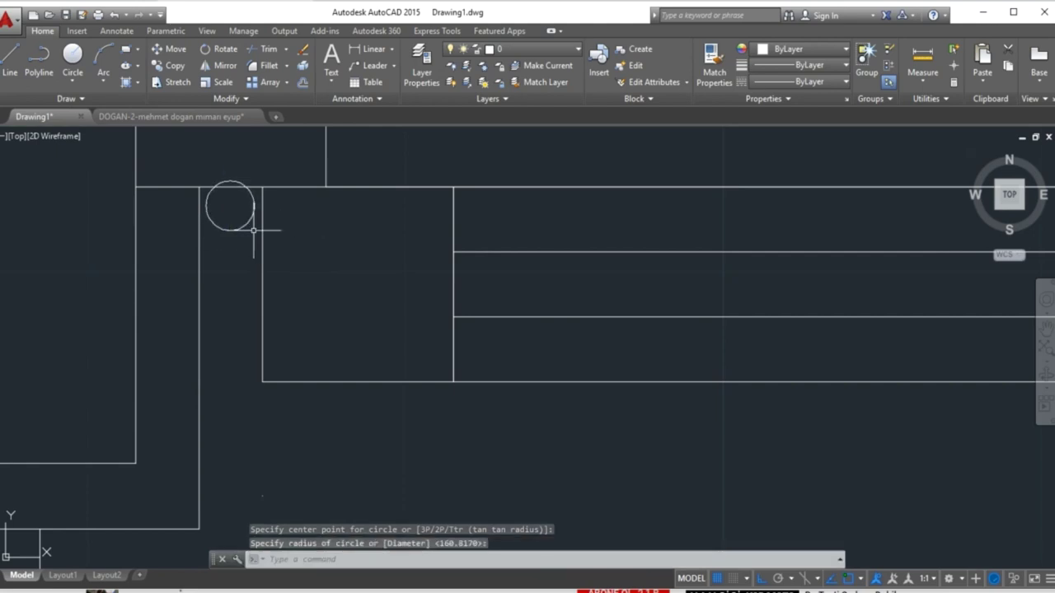
# - Move the hinge circle down onto the frame line, then right against the frame
pyautogui.click(239, 228)
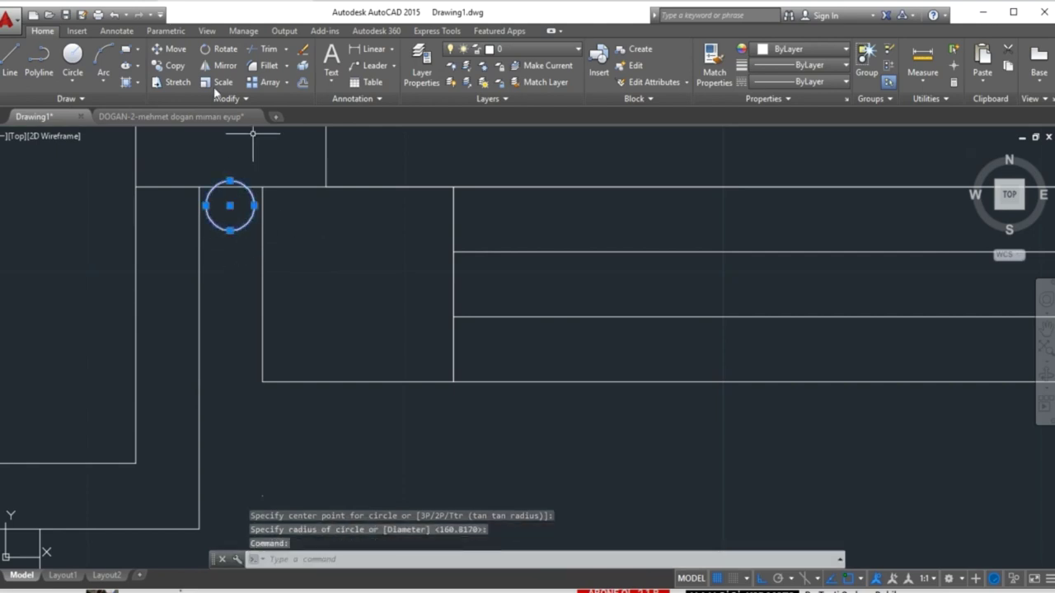
pyautogui.click(169, 48)
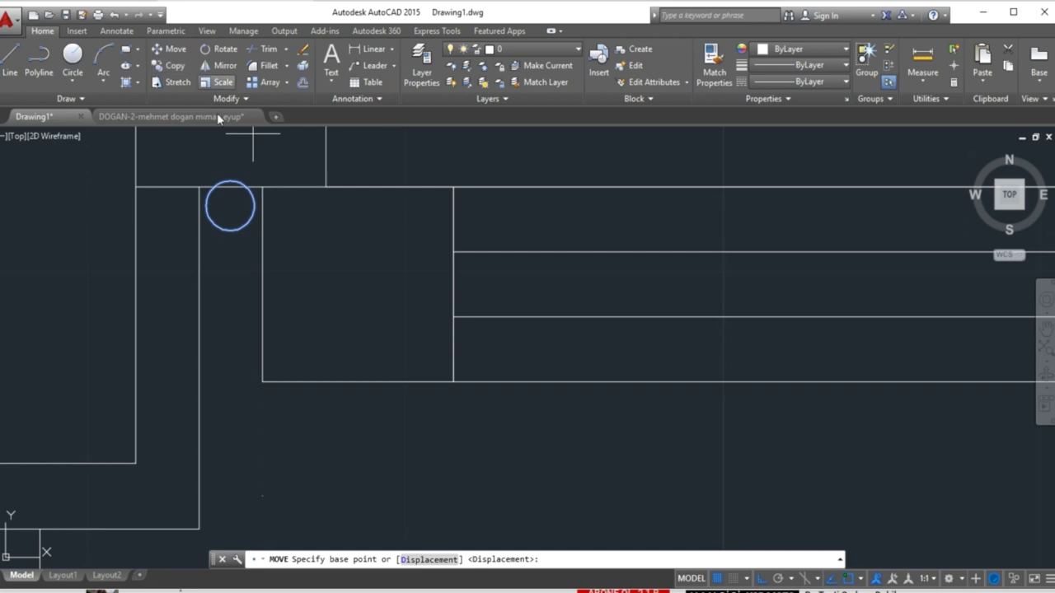
pyautogui.click(230, 181)
pyautogui.click(231, 188)
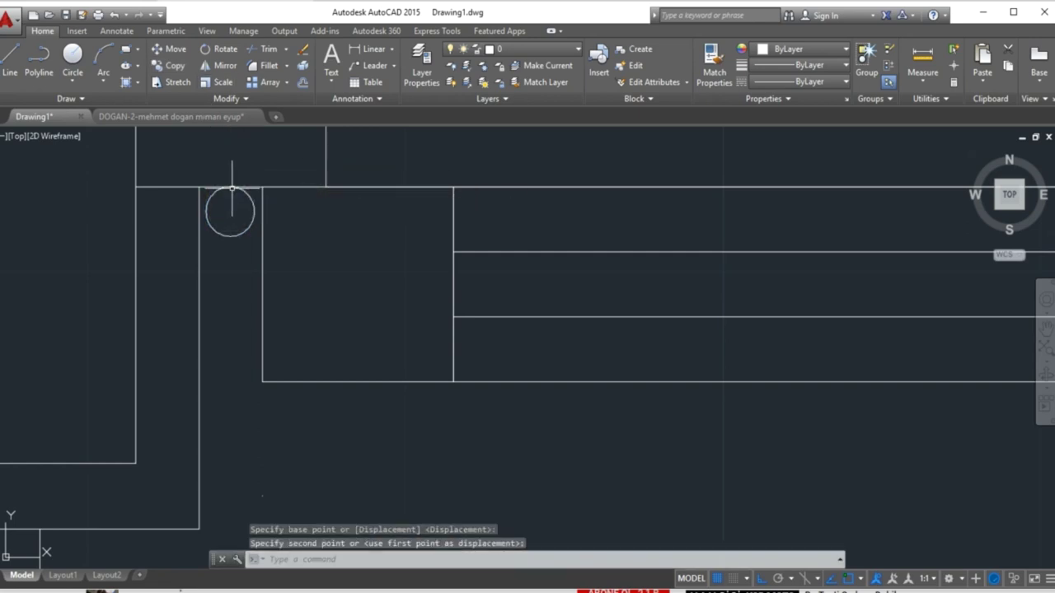
pyautogui.click(249, 219)
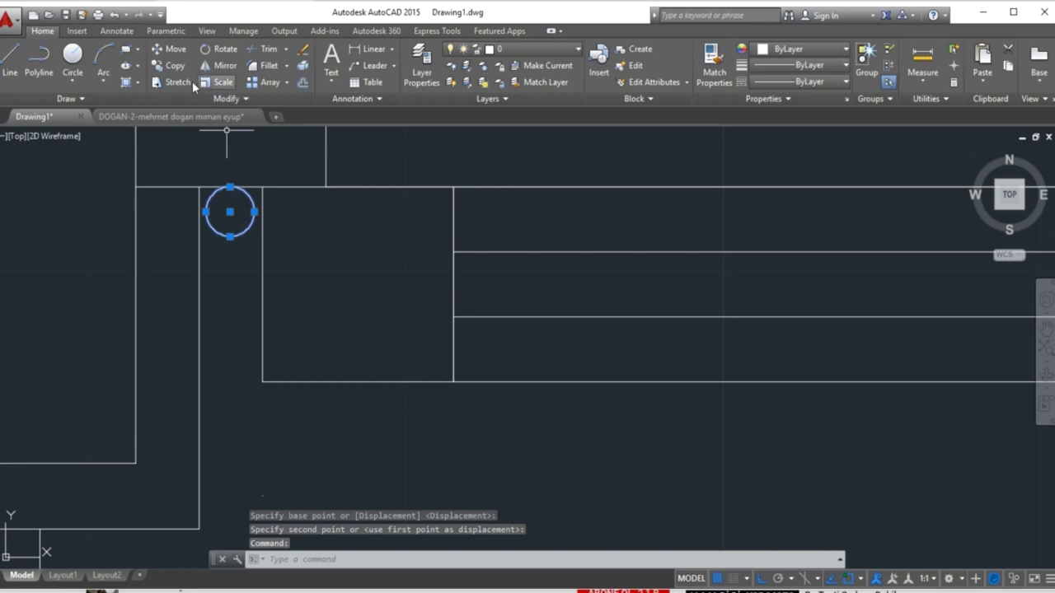
pyautogui.click(170, 49)
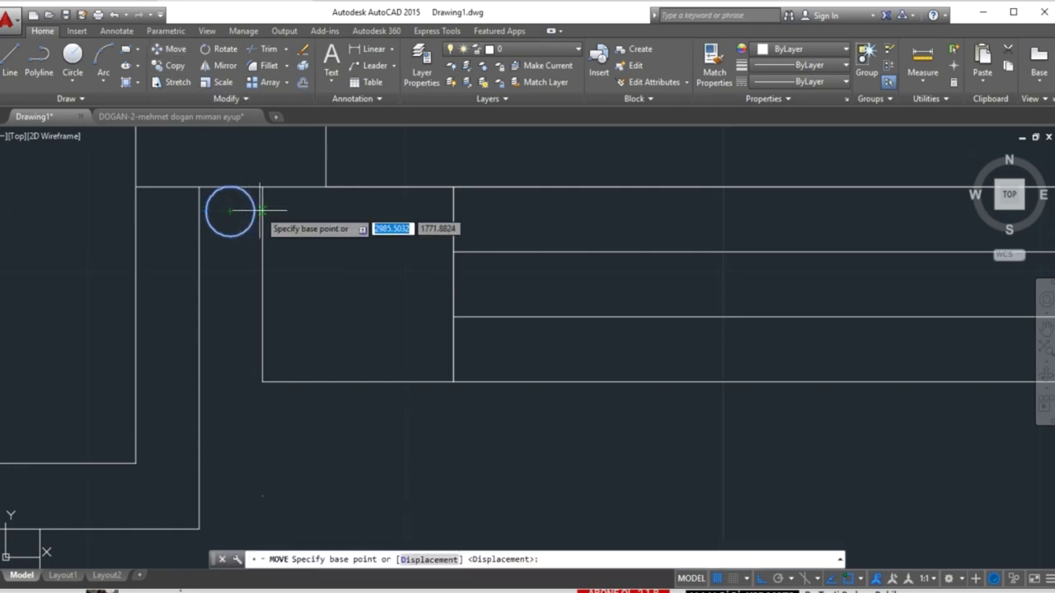
pyautogui.click(277, 211)
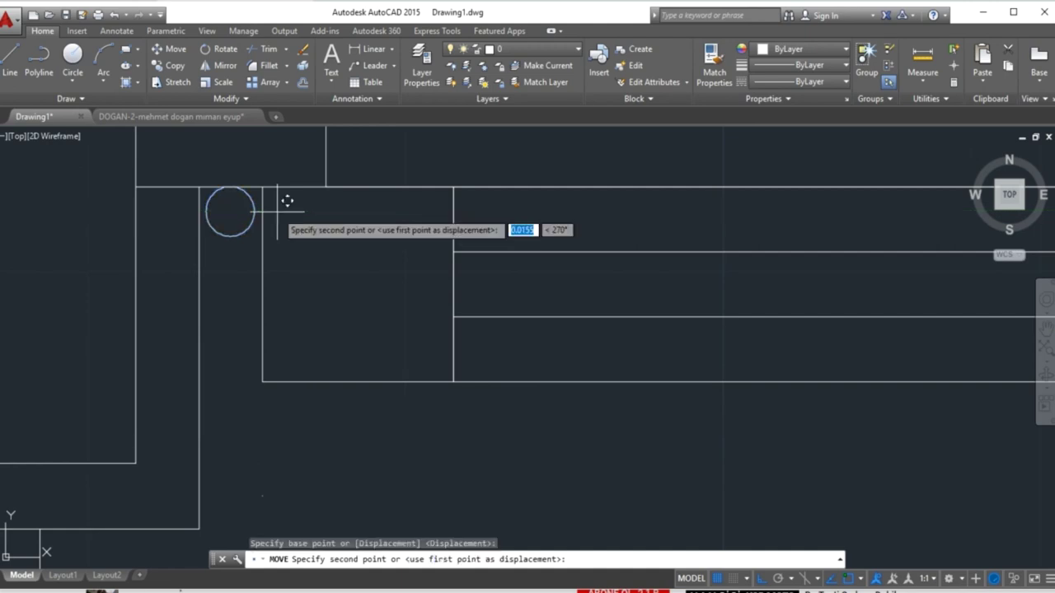
pyautogui.click(285, 212)
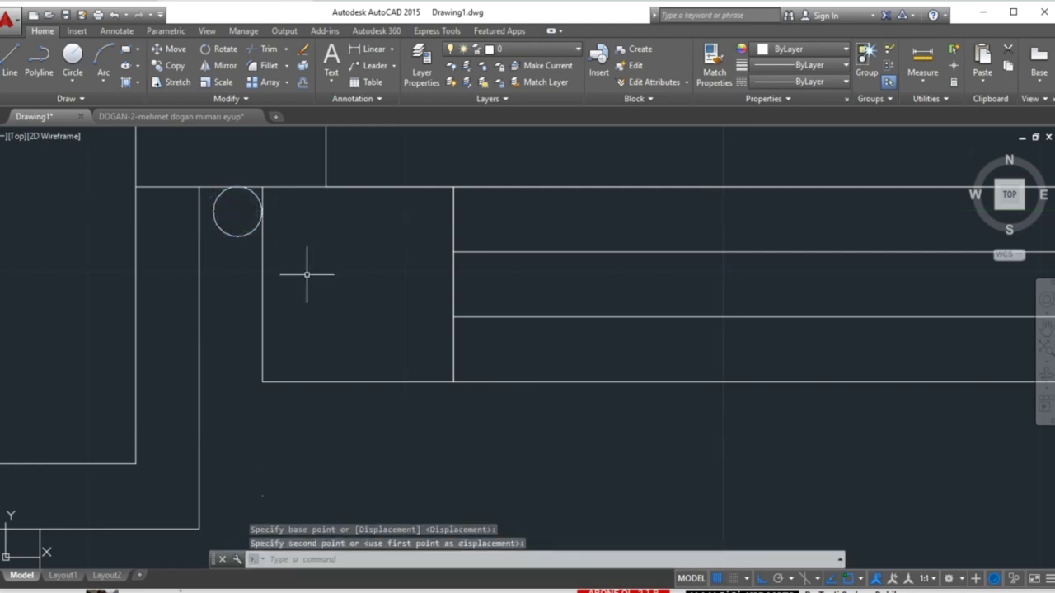
pyautogui.press('Escape')
pyautogui.click(231, 237)
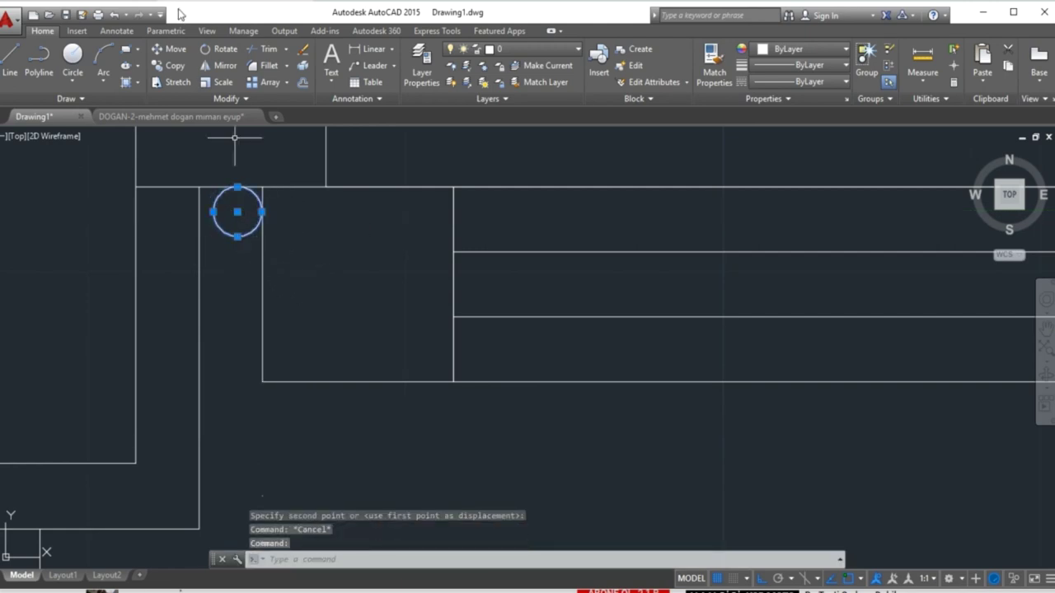
pyautogui.click(217, 66)
# - Mirror the hinge circle across a vertical line through the door centre, keeping the original
pyautogui.scroll(-3, 448, 217)
pyautogui.scroll(-2, 670, 236)
pyautogui.moveTo(671, 235)
pyautogui.mouseDown(button='middle')
pyautogui.moveTo(537, 305)
pyautogui.moveTo(406, 306)
pyautogui.mouseUp(button='middle')
pyautogui.click(541, 241)
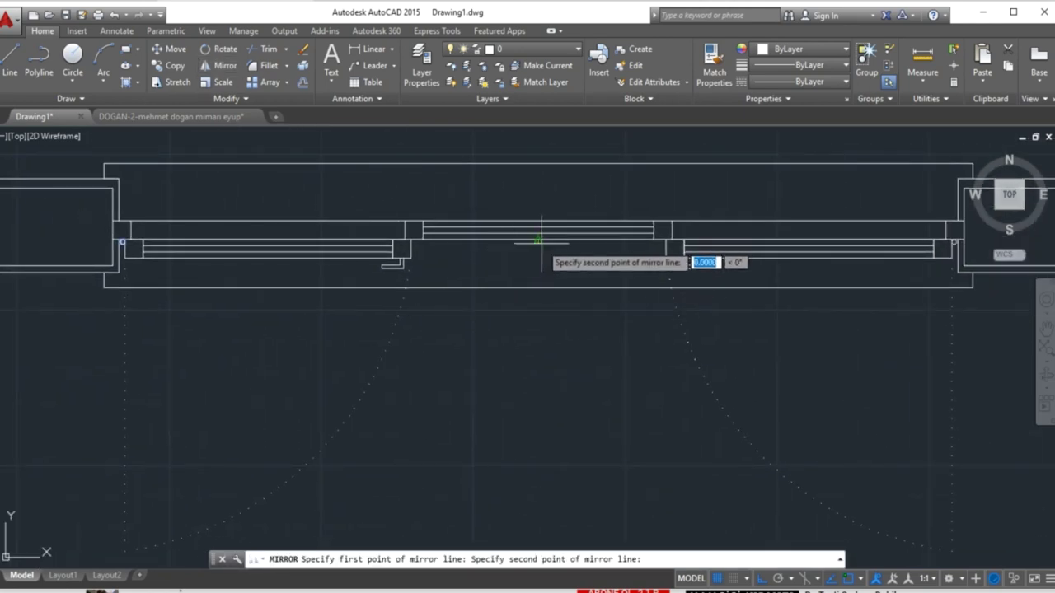
pyautogui.click(541, 266)
pyautogui.press('Return')
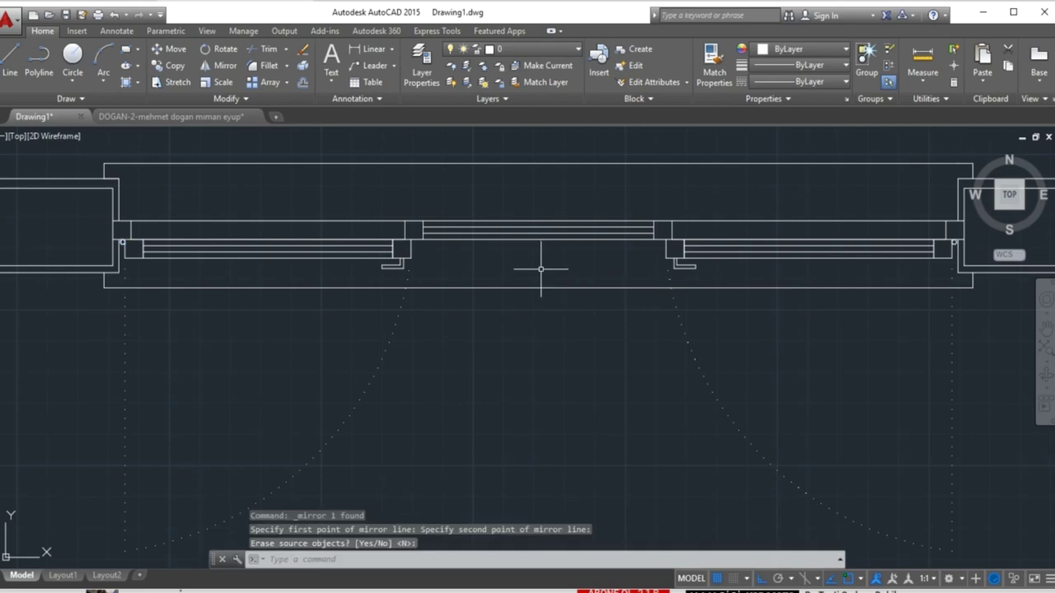
pyautogui.scroll(-2, 520, 338)
pyautogui.scroll(-2, 518, 346)
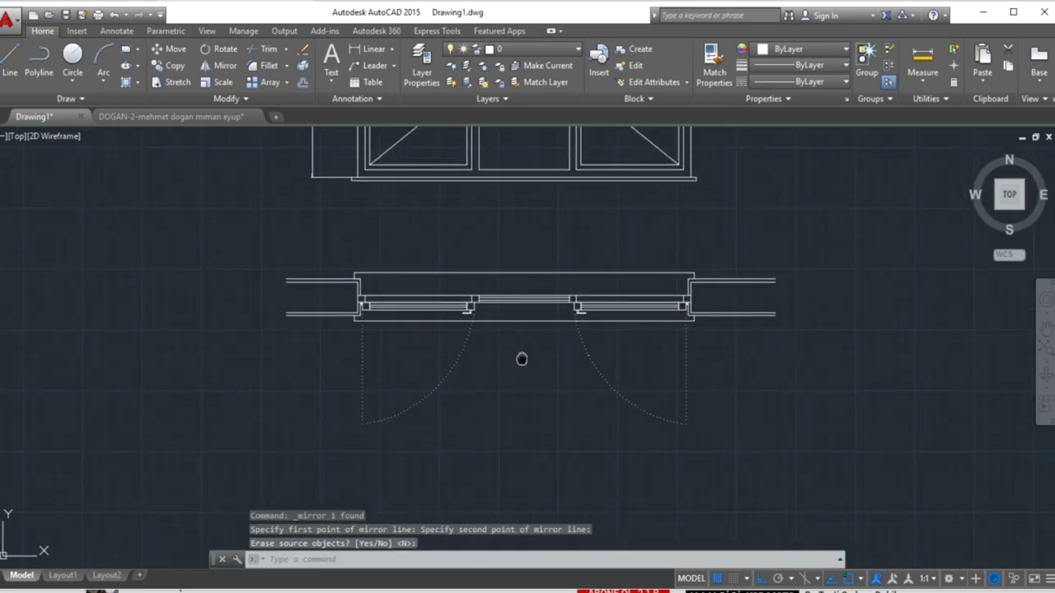
pyautogui.moveTo(520, 356); pyautogui.dragTo(456, 346, button='middle')
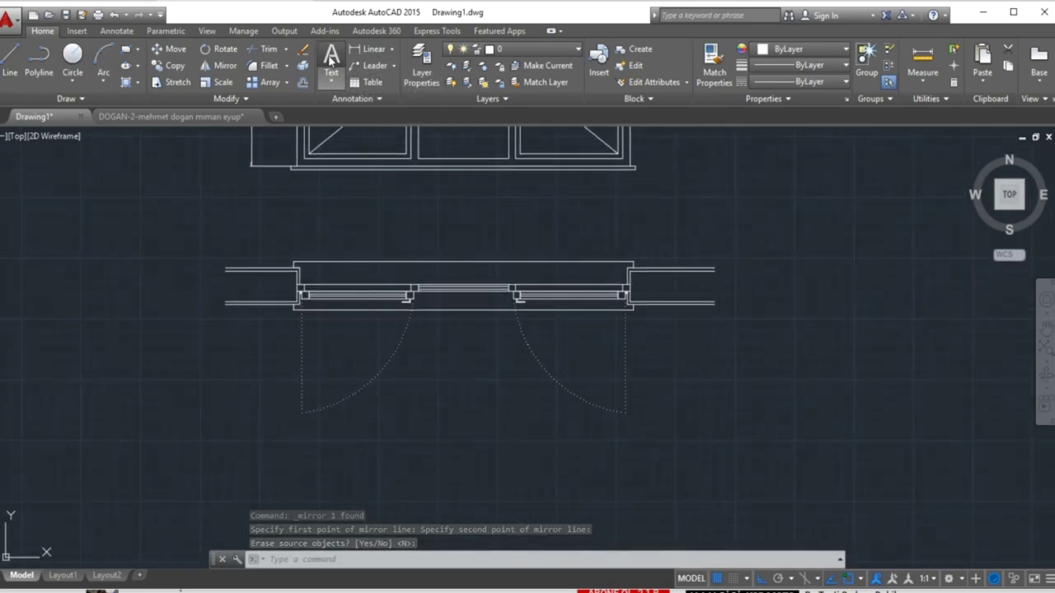
# - Place a multiline text label reading '150/280' in a box above the door plan
pyautogui.click(331, 60)
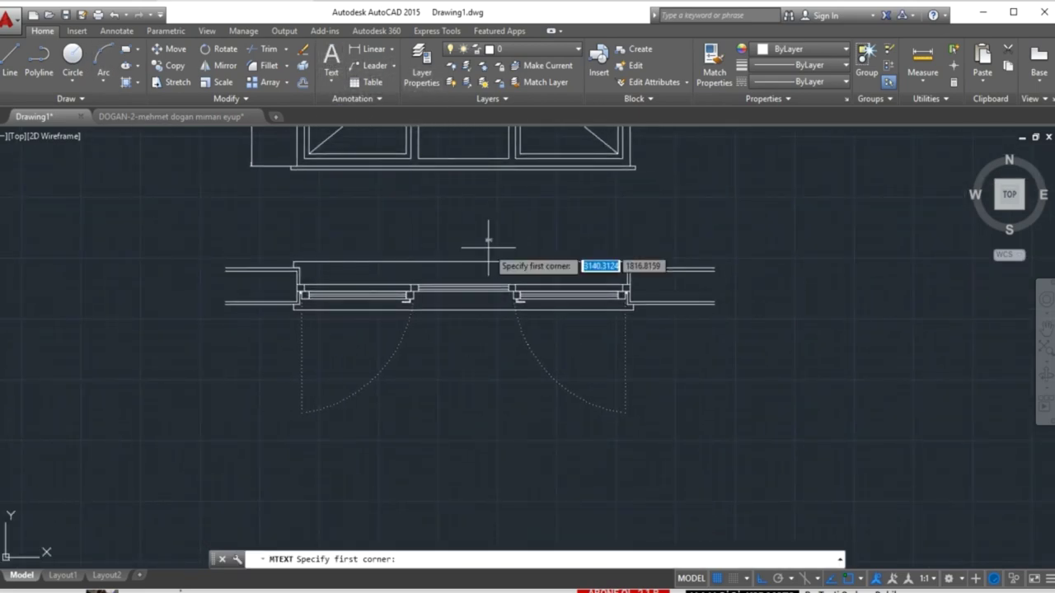
pyautogui.click(412, 226)
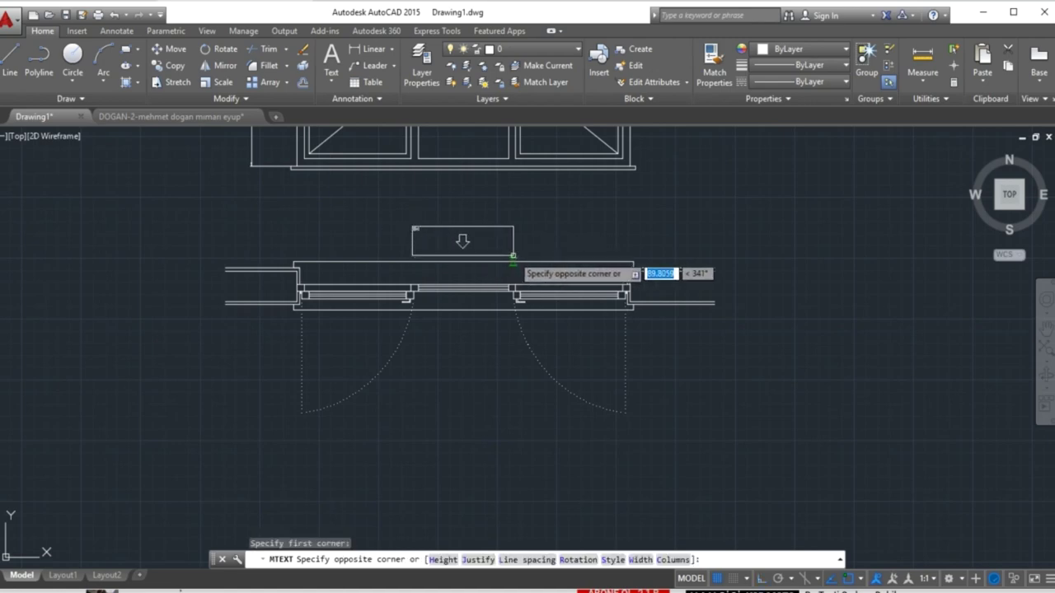
pyautogui.click(519, 256)
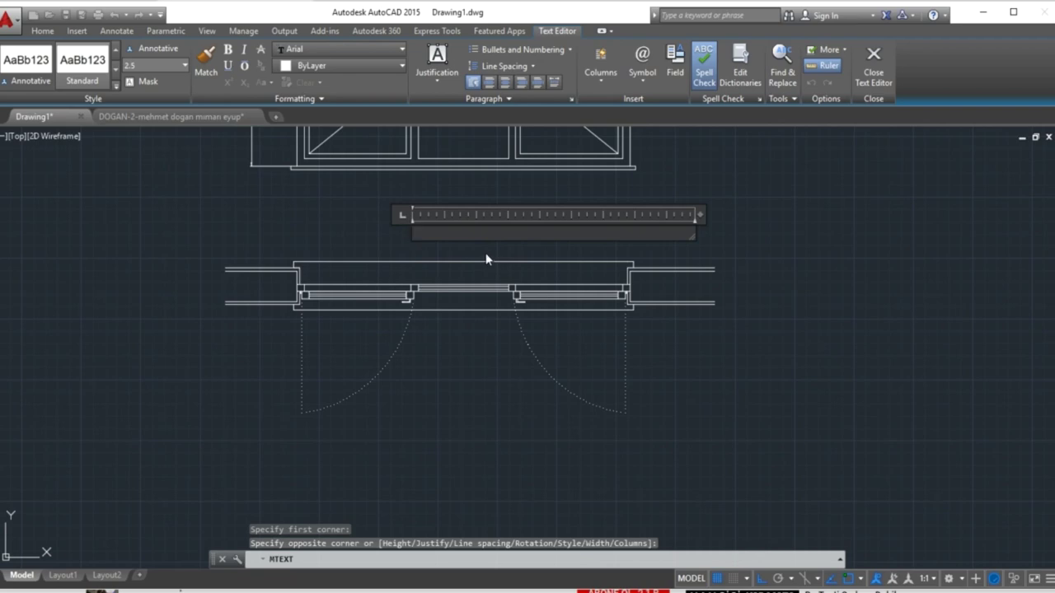
pyautogui.write('150/280')
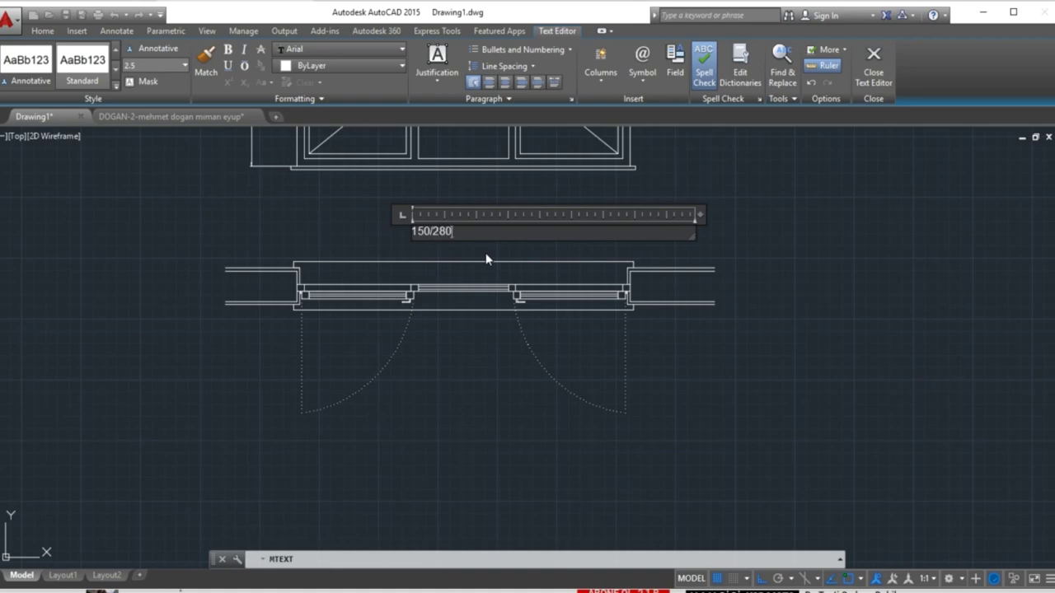
pyautogui.click(733, 257)
pyautogui.doubleClick(418, 229)
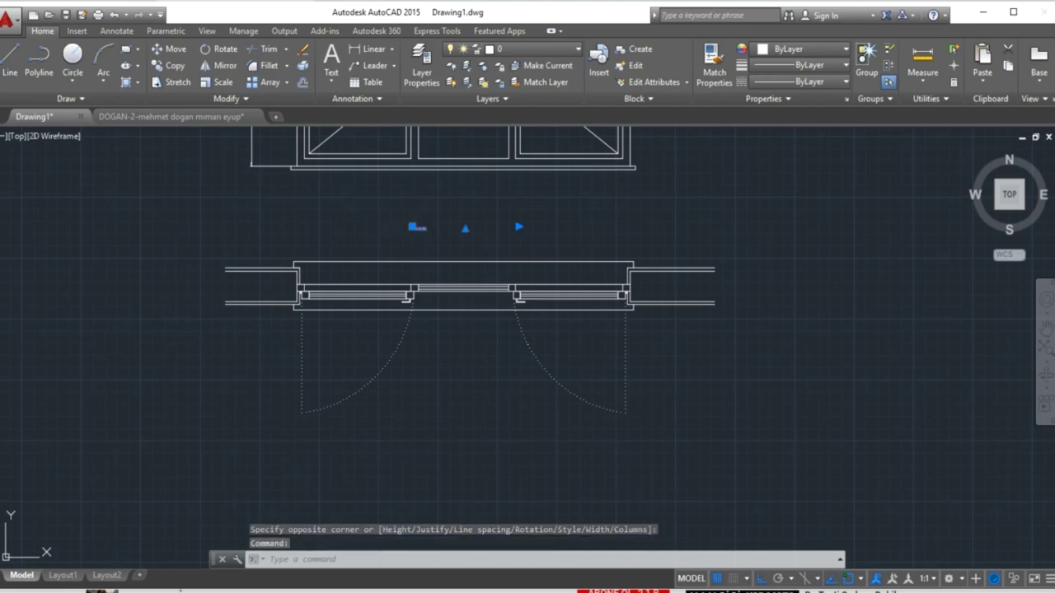
# - Set the 150/280 label's text height to 10
pyautogui.hotkey('ctrl', 'a')
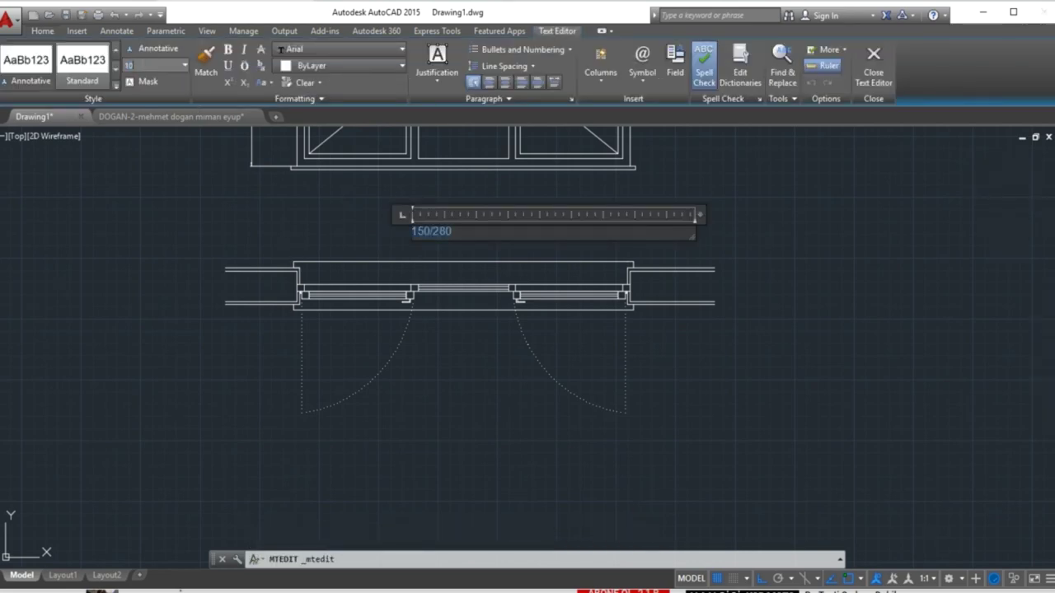
pyautogui.press('Return')
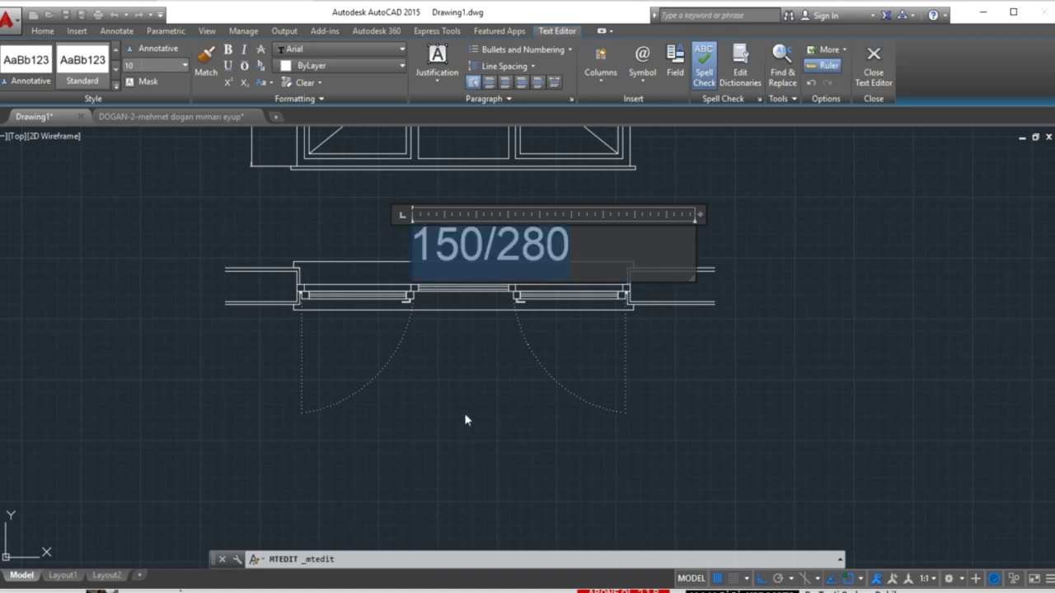
pyautogui.click(467, 415)
# - Shift the 150/280 label slightly right so it sits centred above the door
pyautogui.click(413, 233)
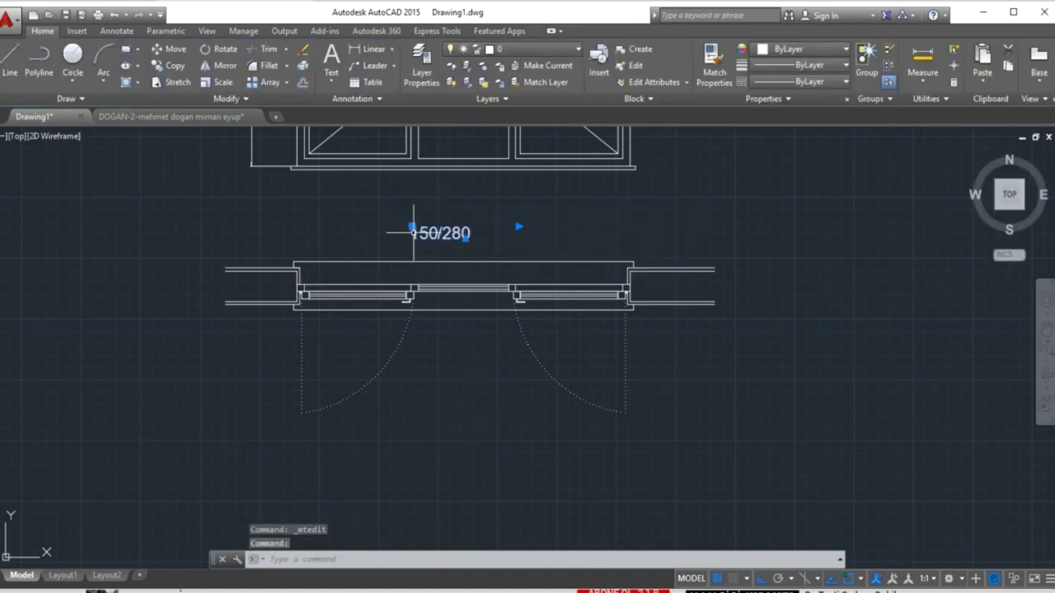
pyautogui.click(412, 228)
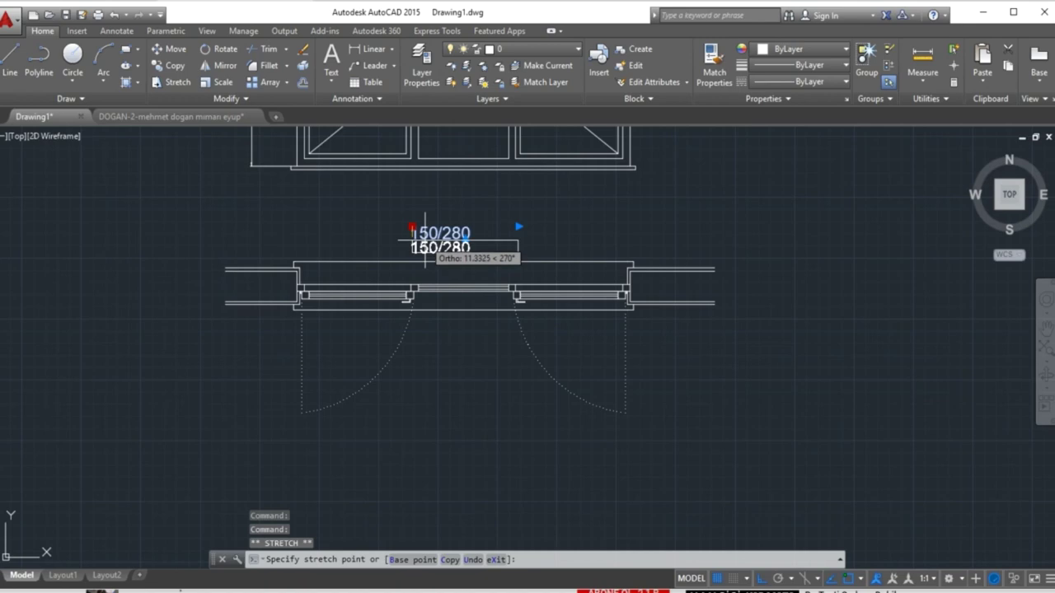
pyautogui.click(424, 228)
pyautogui.click(424, 228)
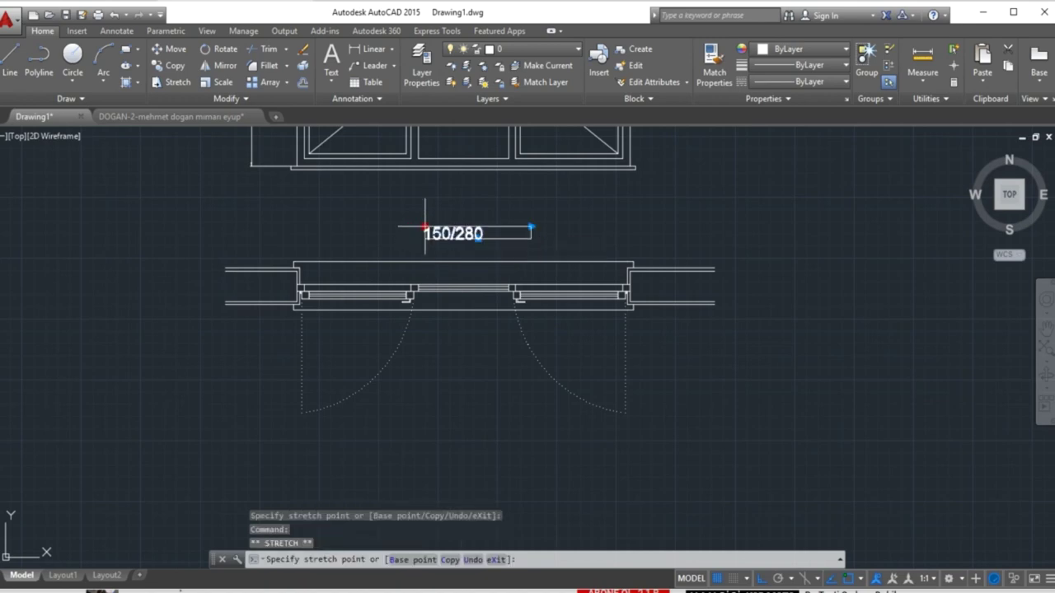
pyautogui.press('Escape')
pyautogui.press('Escape')
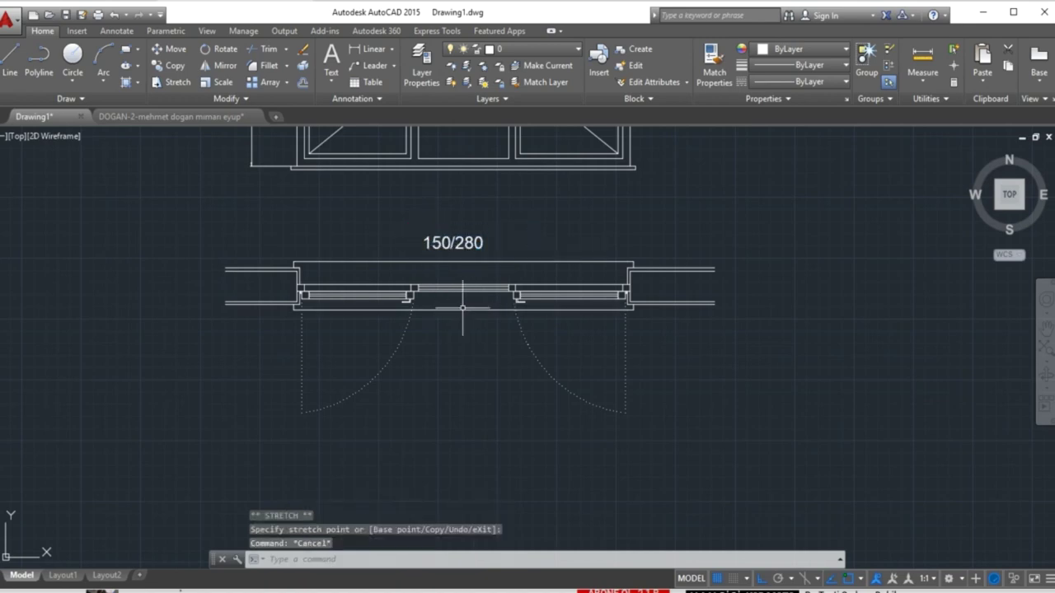
pyautogui.scroll(-2, 463, 308)
pyautogui.moveTo(462, 349); pyautogui.dragTo(370, 354, button='middle')
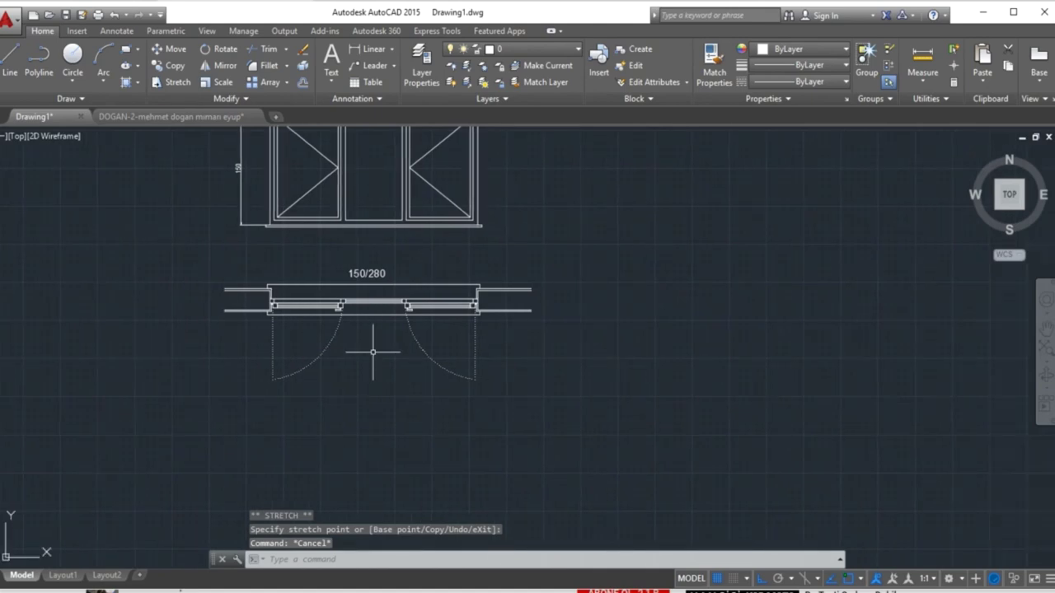
pyautogui.moveTo(376, 331); pyautogui.dragTo(489, 413, button='middle')
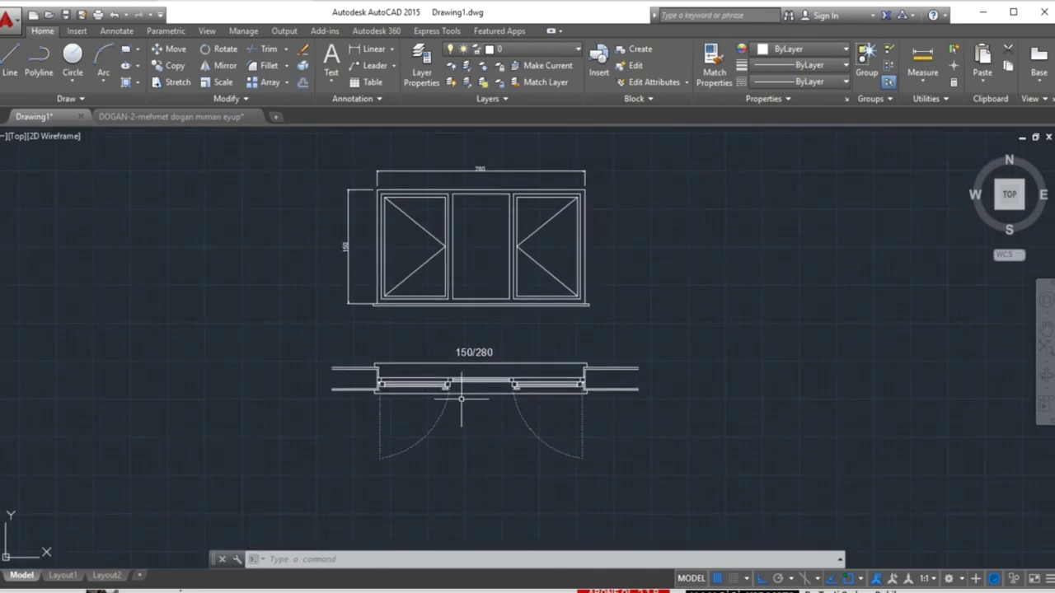
pyautogui.scroll(2, 461, 397)
pyautogui.moveTo(463, 399); pyautogui.dragTo(467, 458, button='middle')
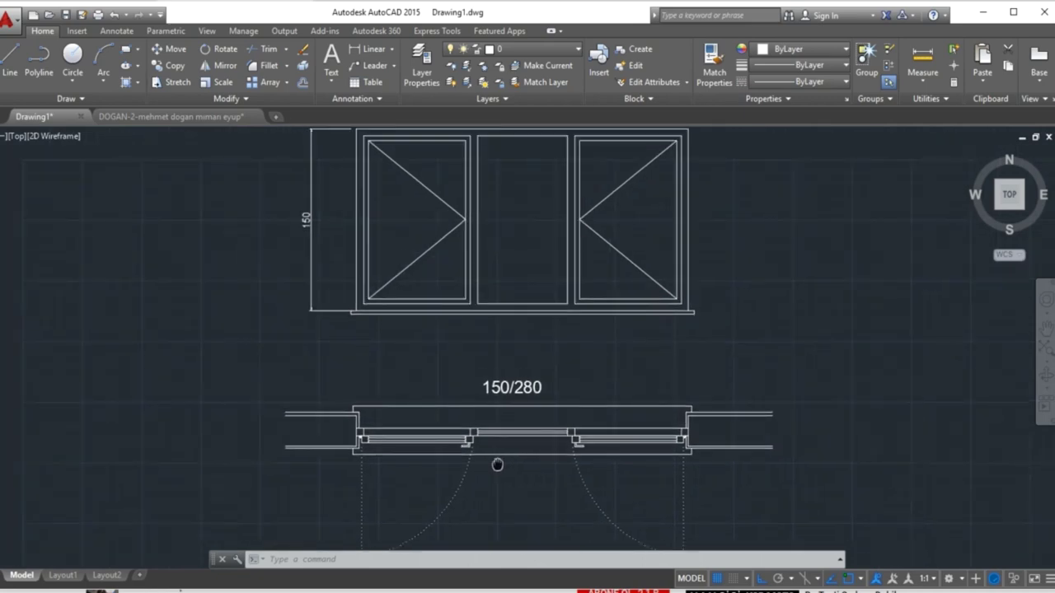
pyautogui.scroll(-3, 467, 458)
pyautogui.moveTo(467, 458); pyautogui.dragTo(354, 395, button='middle')
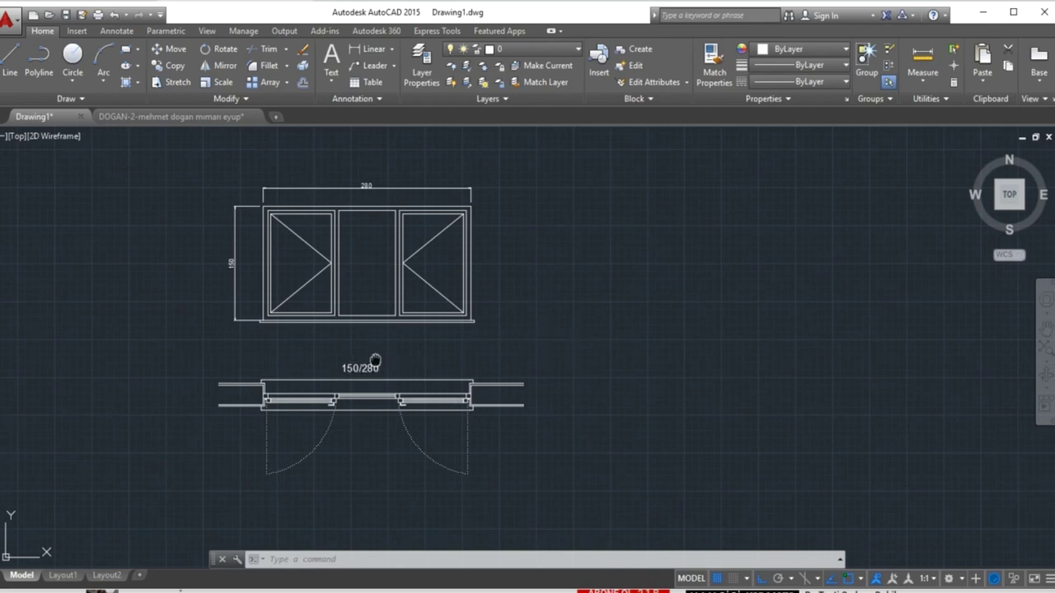
pyautogui.moveTo(377, 358); pyautogui.dragTo(549, 337, button='middle')
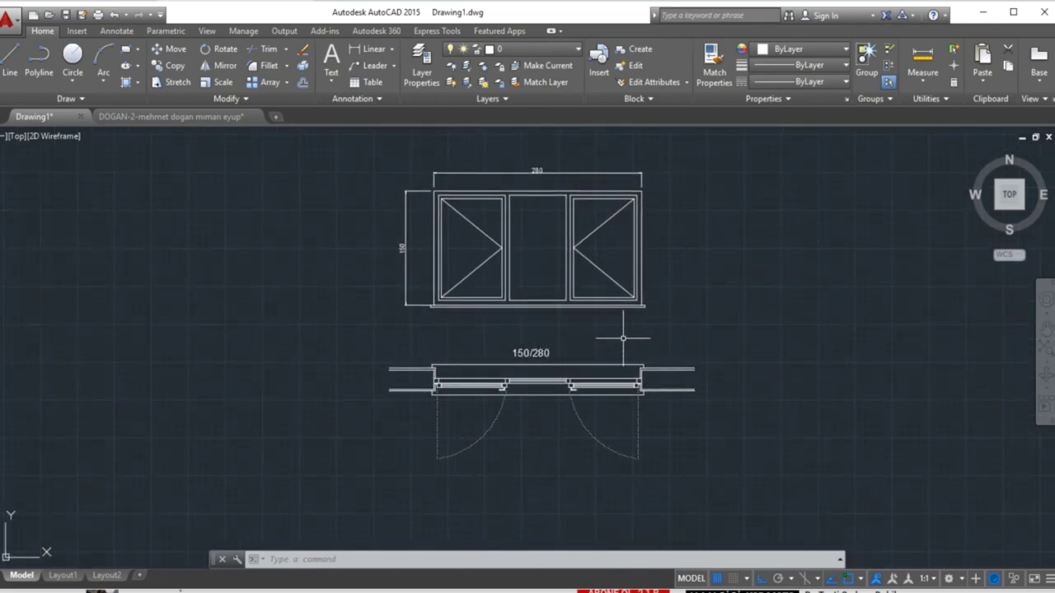